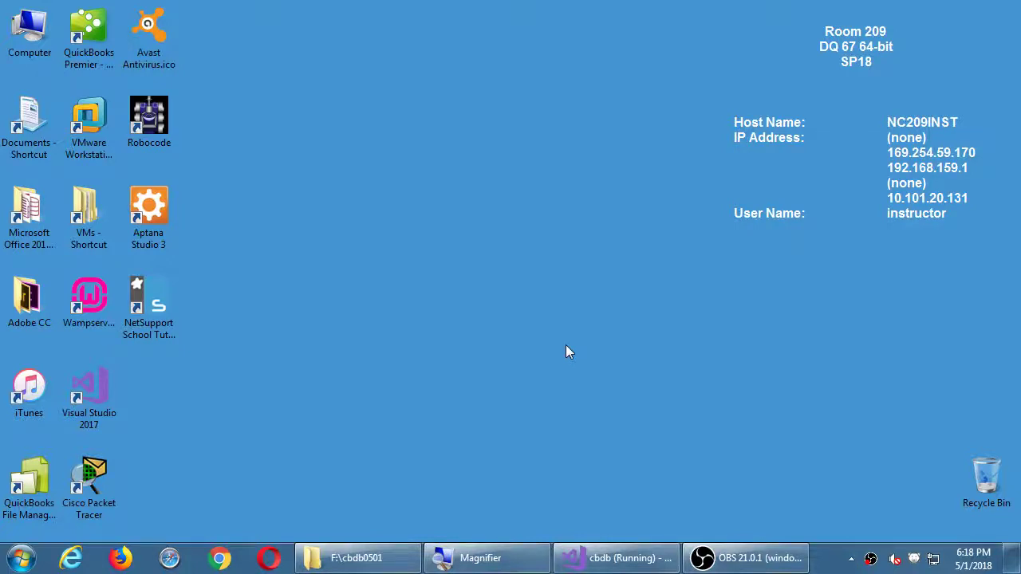
Stop the running cbdb debug session in Visual Studio and minimize its window
left_click(633, 446)
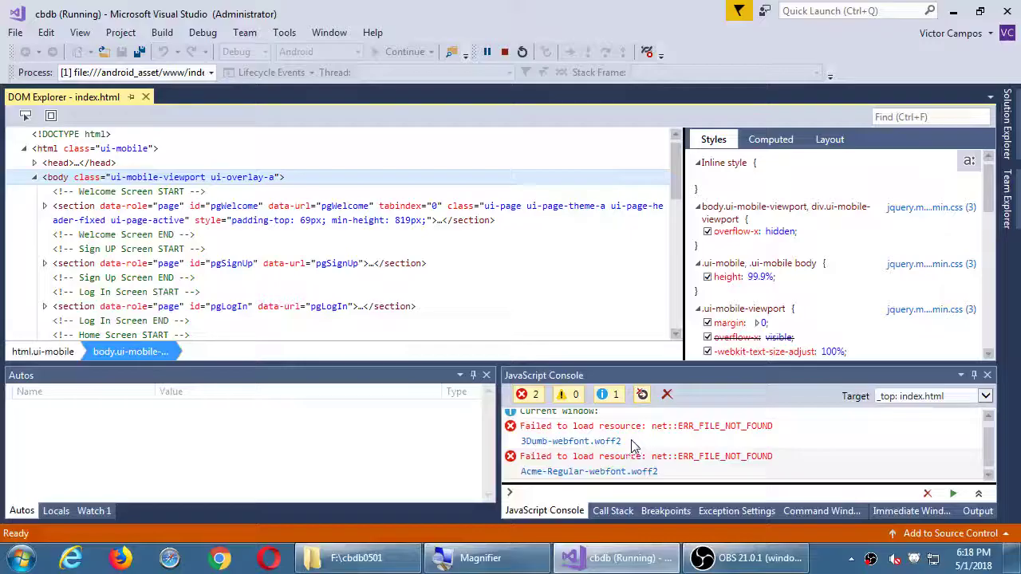
left_click(504, 51)
left_click(953, 12)
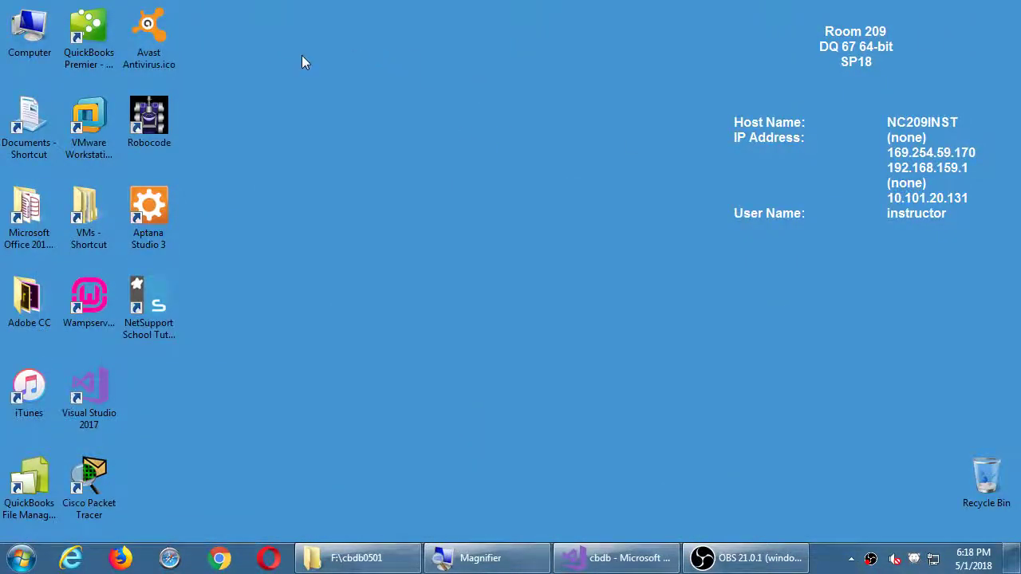
left_click(42, 34)
double_click(42, 34)
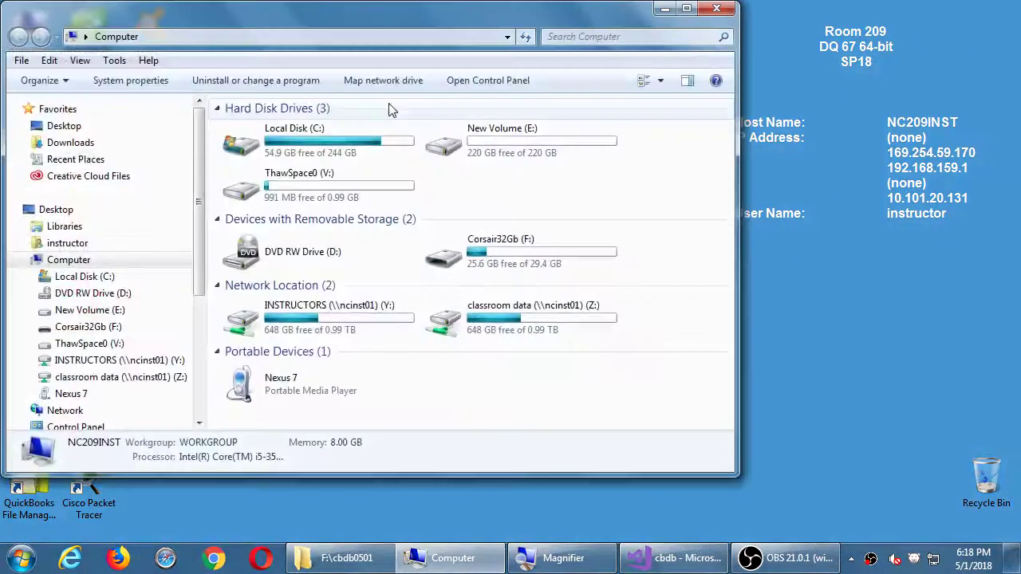
left_click(610, 268)
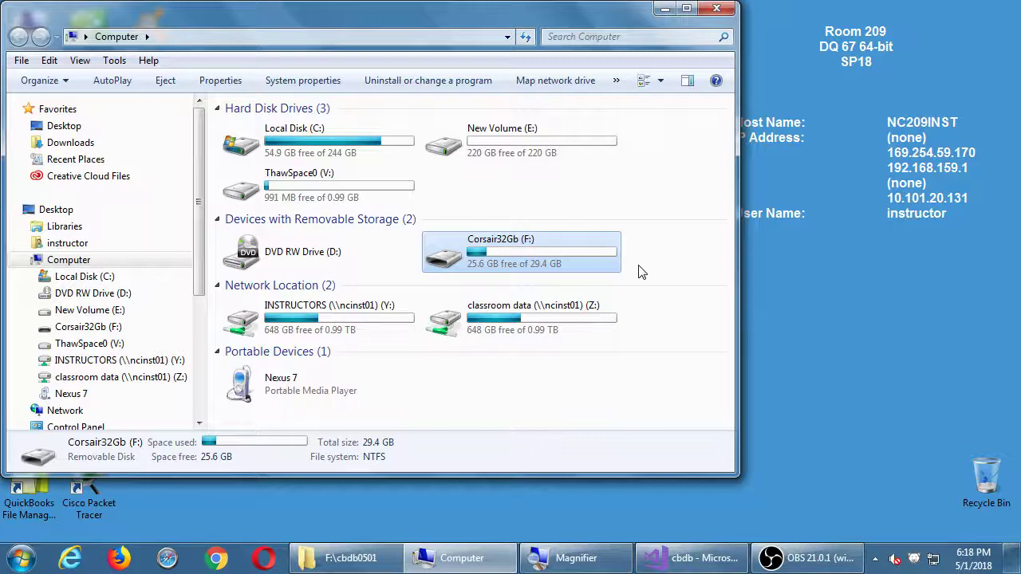
key("super+d")
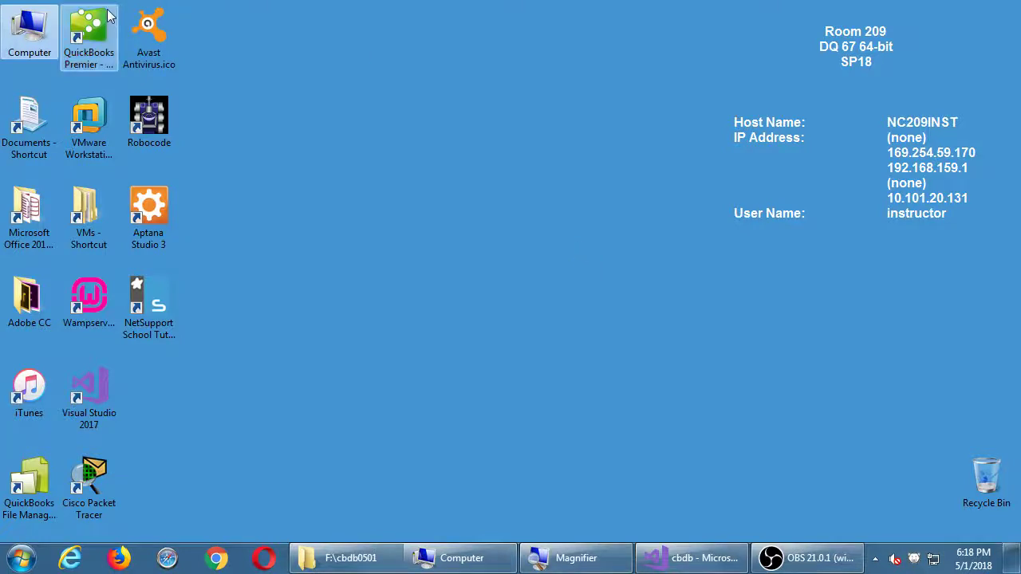
Open Computer Management from the Computer icon's menu and move its window down and right
right_click(29, 30)
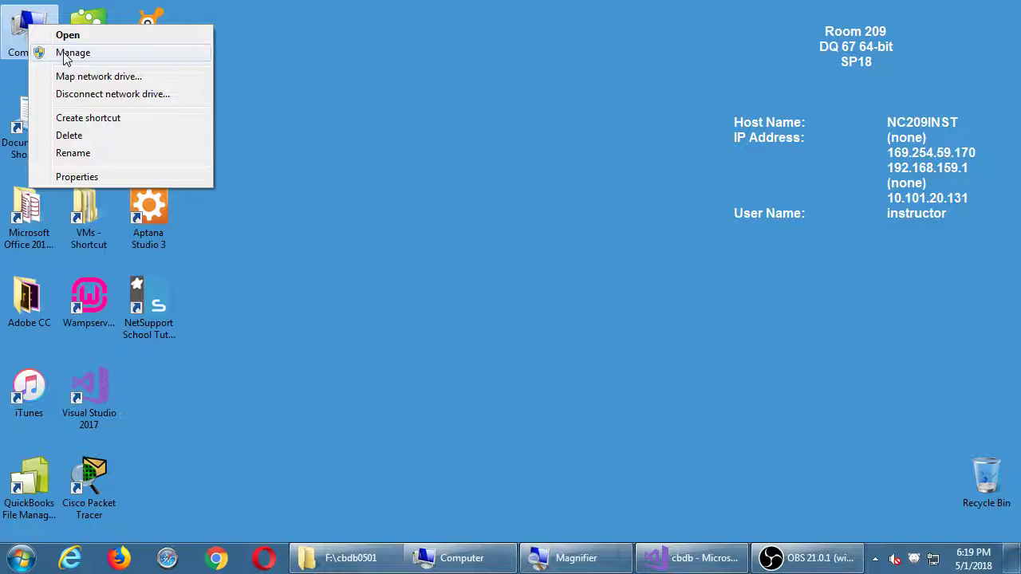
left_click(72, 52)
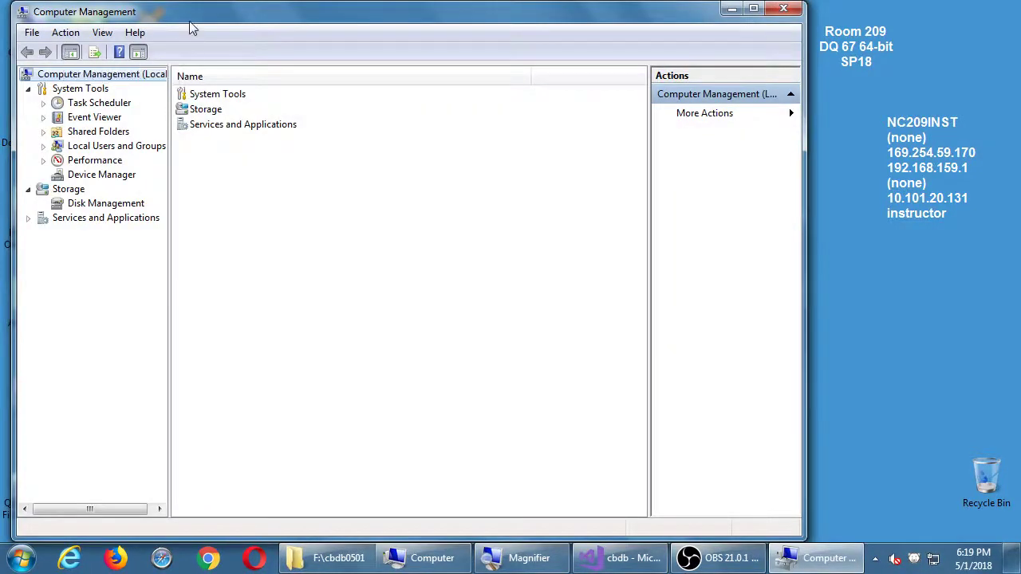
left_click_drag(249, 13, 353, 26)
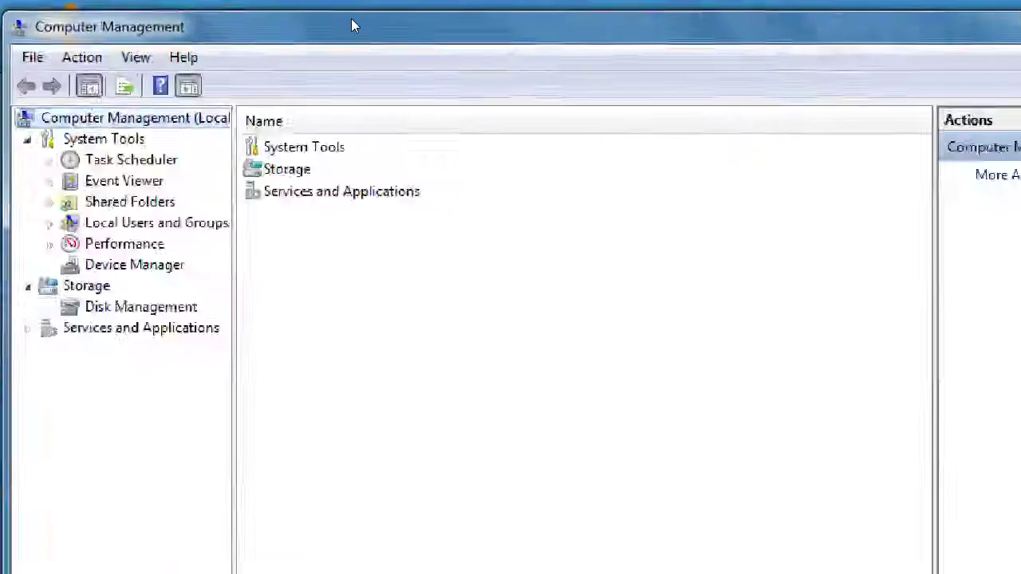
In Disk Management, highlight Change Drive Letter and Paths for the Corsair32Gb (F:) volume
key("d")
key("i")
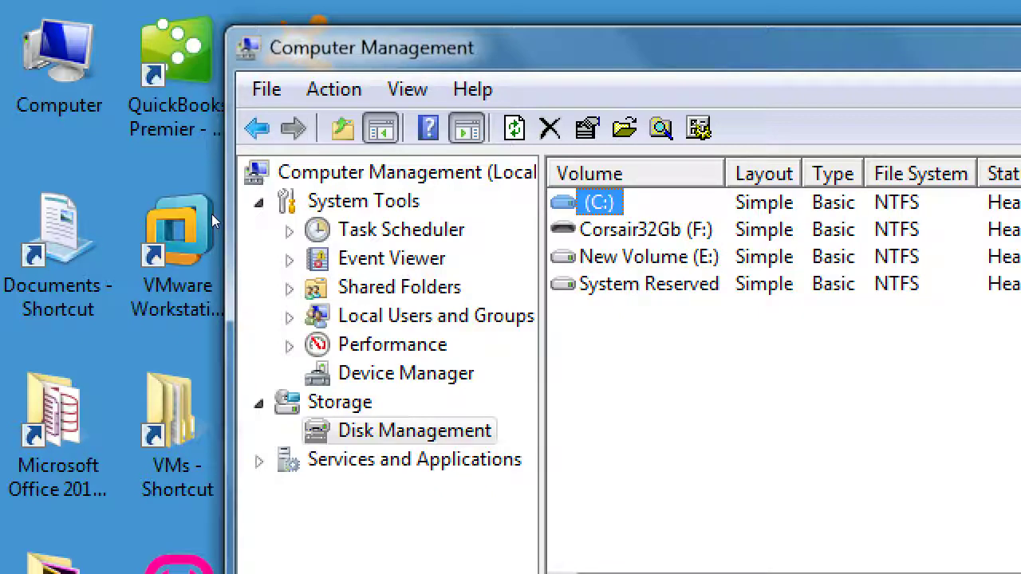
key("Down")
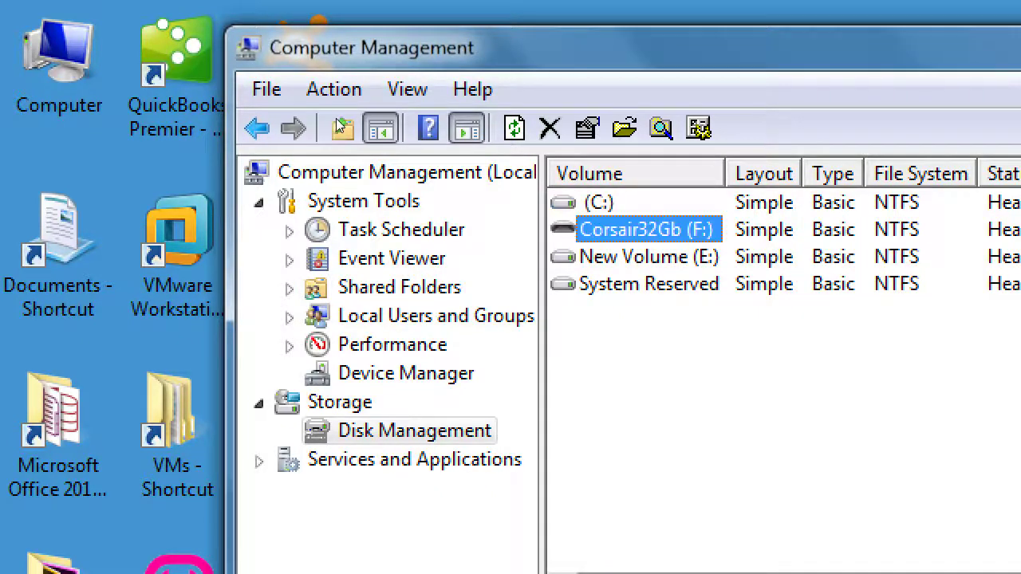
key("shift+F10")
key("Down")
key("Down")
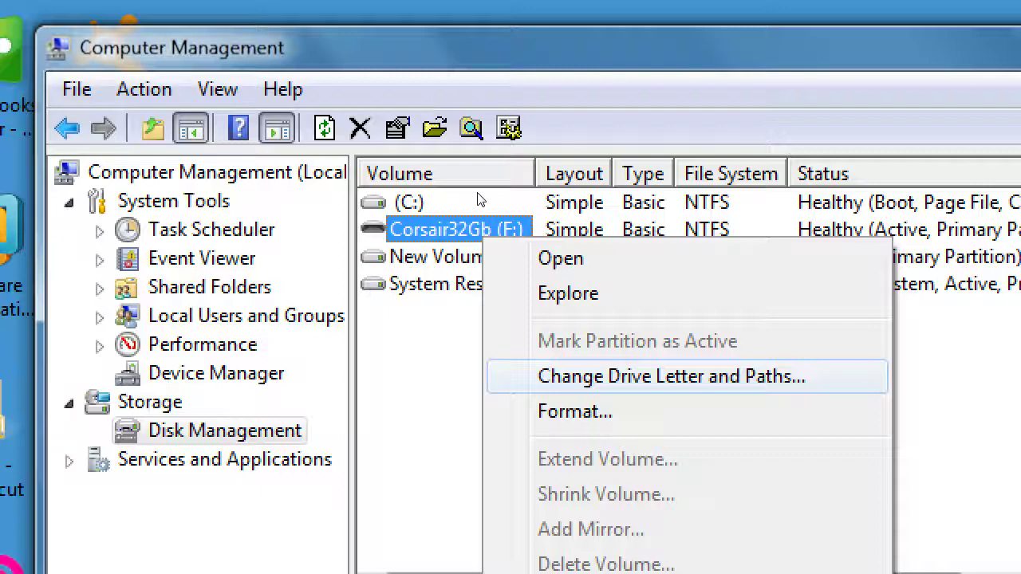
key("Return")
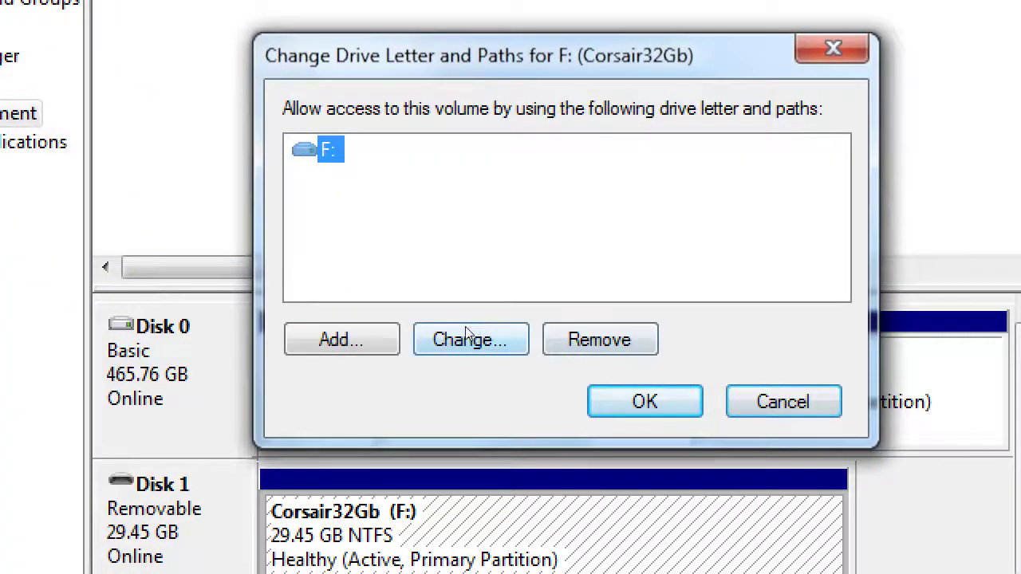
left_click(472, 337)
key("alt+Down")
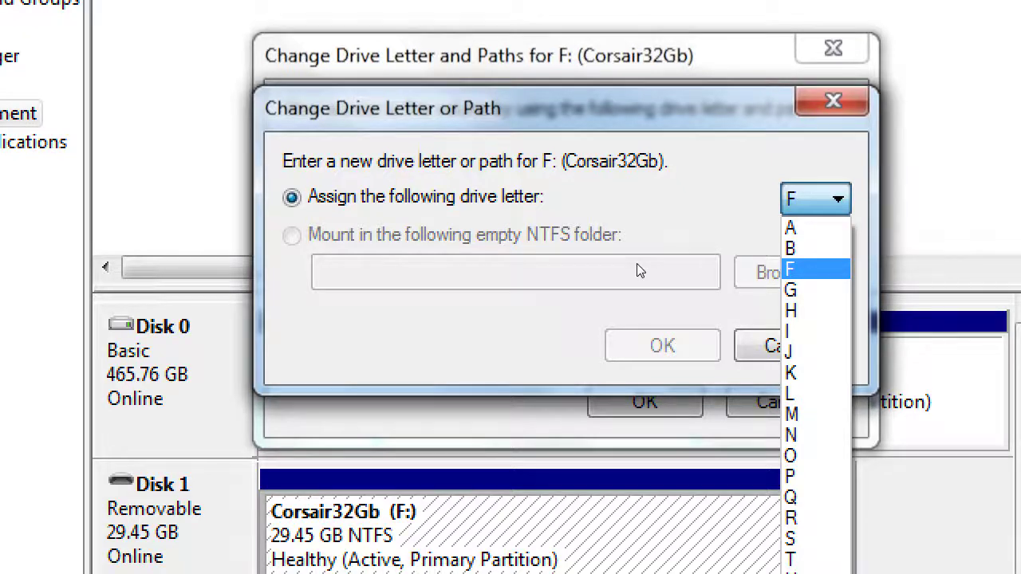
key("super+minus")
left_click(639, 257)
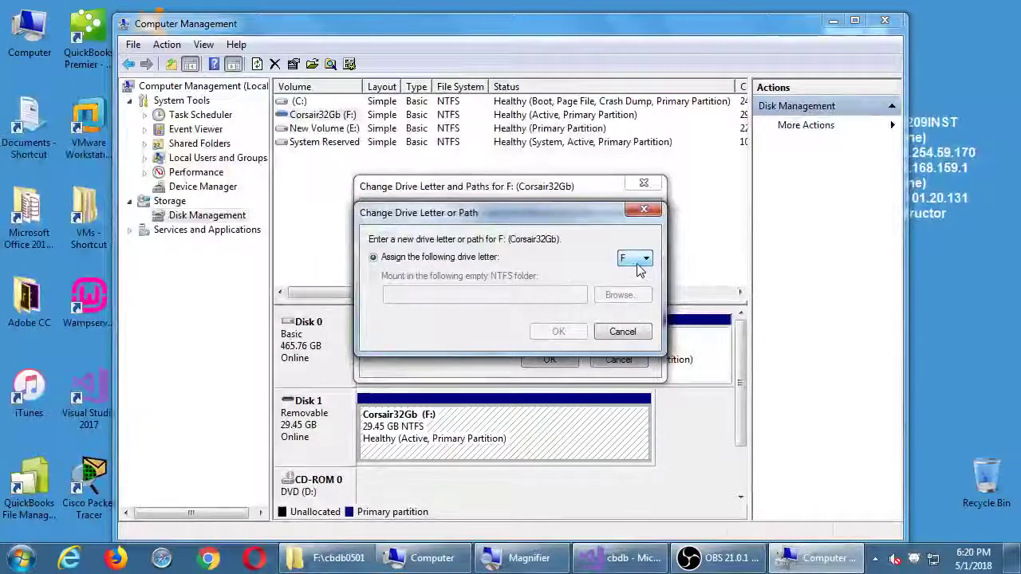
key("Escape")
key("Escape")
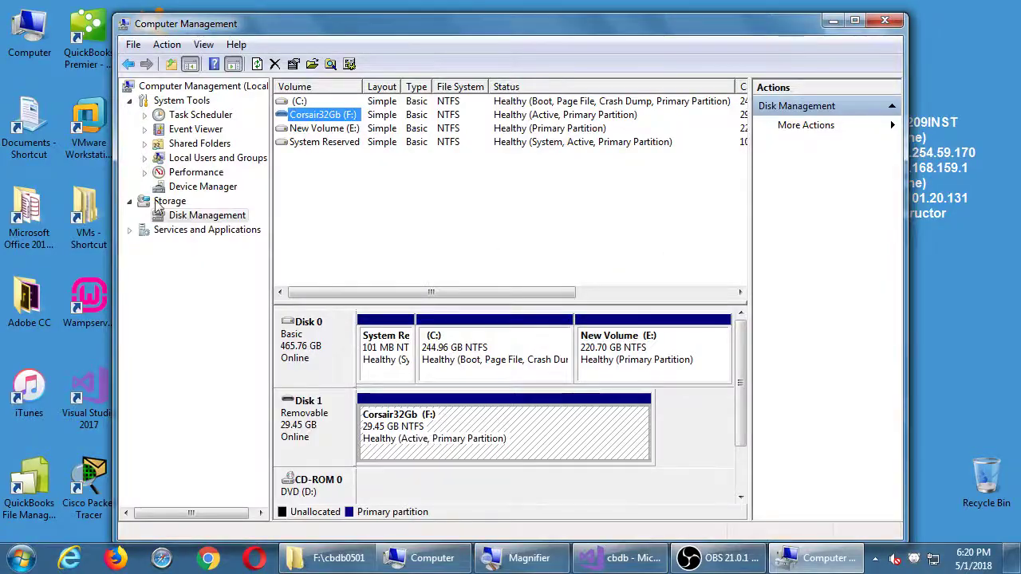
Dismiss the Computer and Corsair32Gb (F:) menus unchanged, deselect the volume, and close Computer Management
key("super+plus")
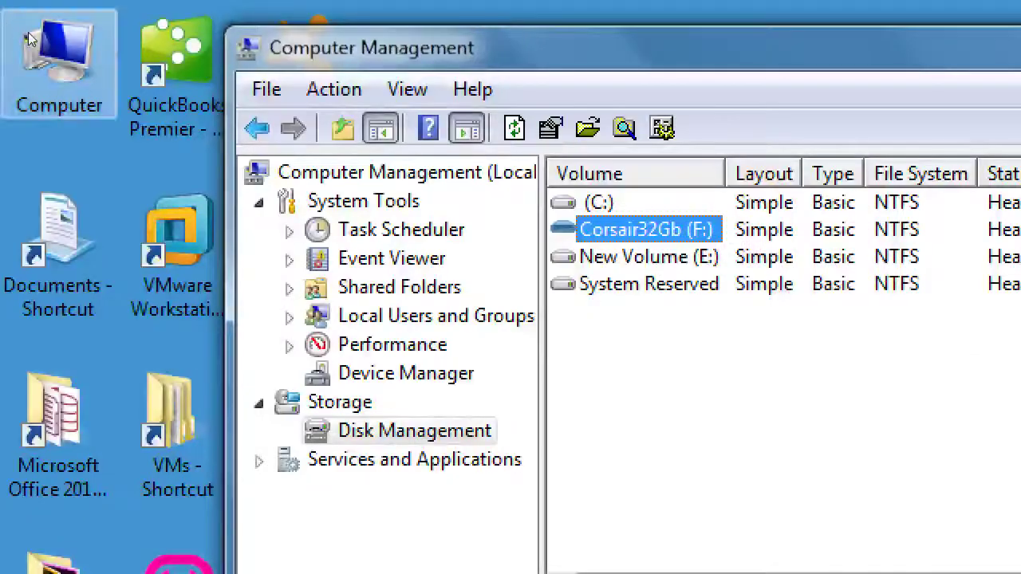
right_click(62, 68)
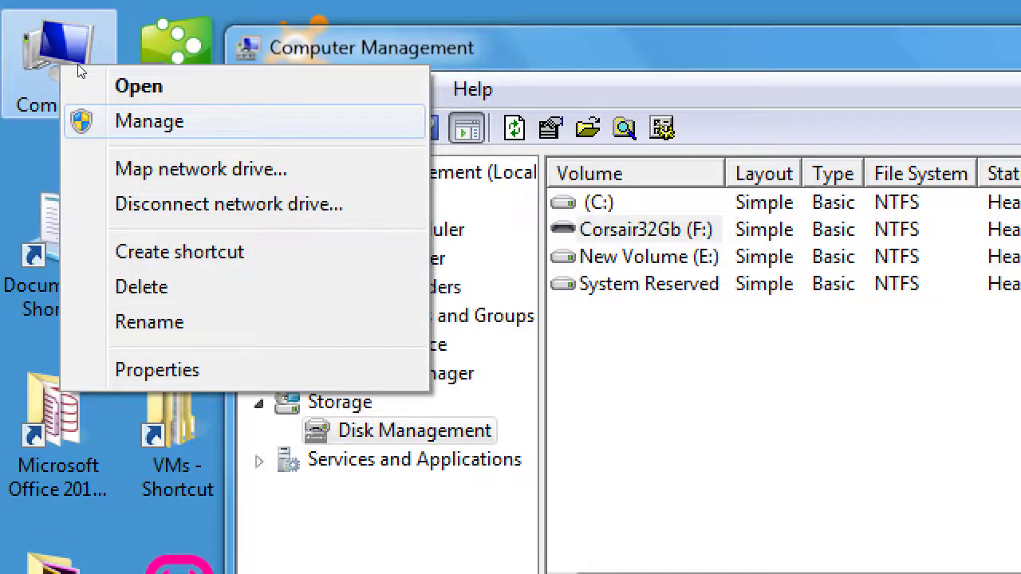
key("Escape")
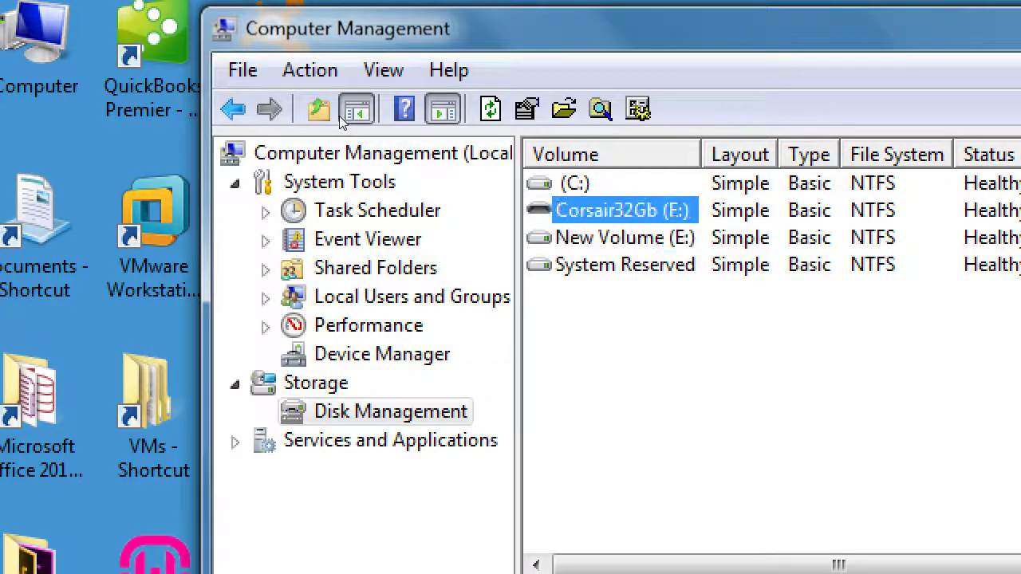
key("shift+F10")
key("Down")
key("Down")
key("Down")
key("Down")
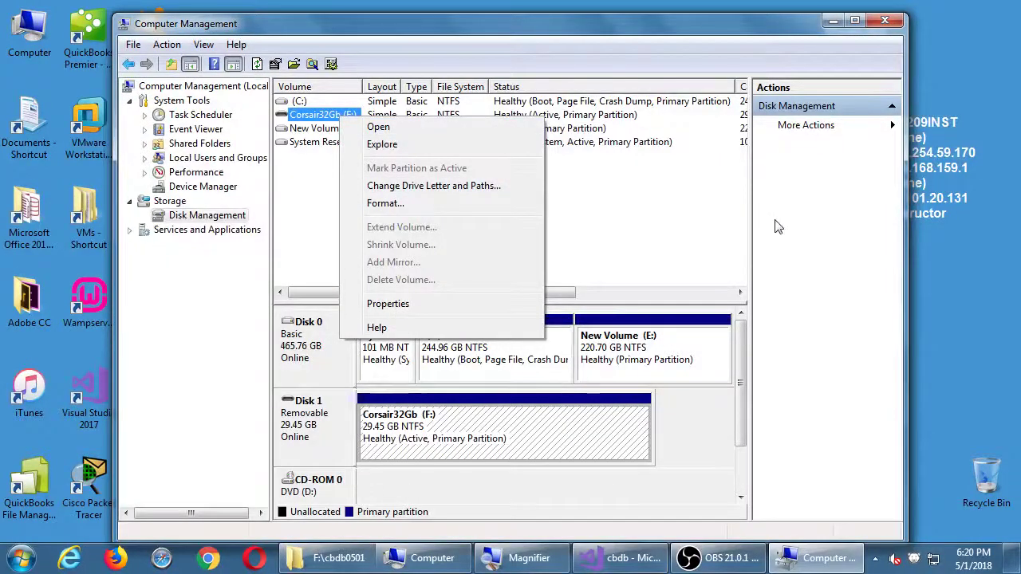
left_click(778, 224)
left_click(580, 234)
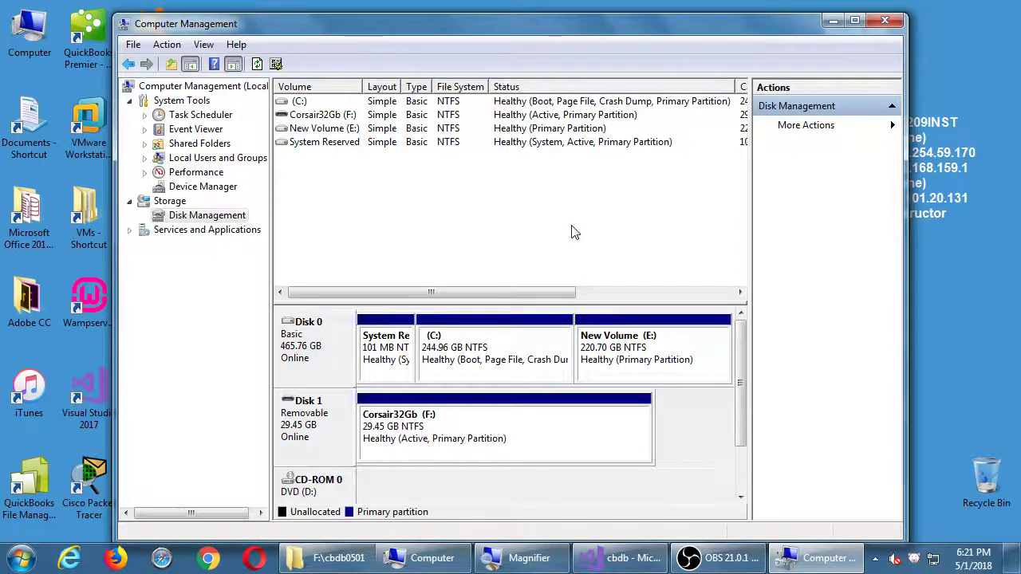
left_click(882, 22)
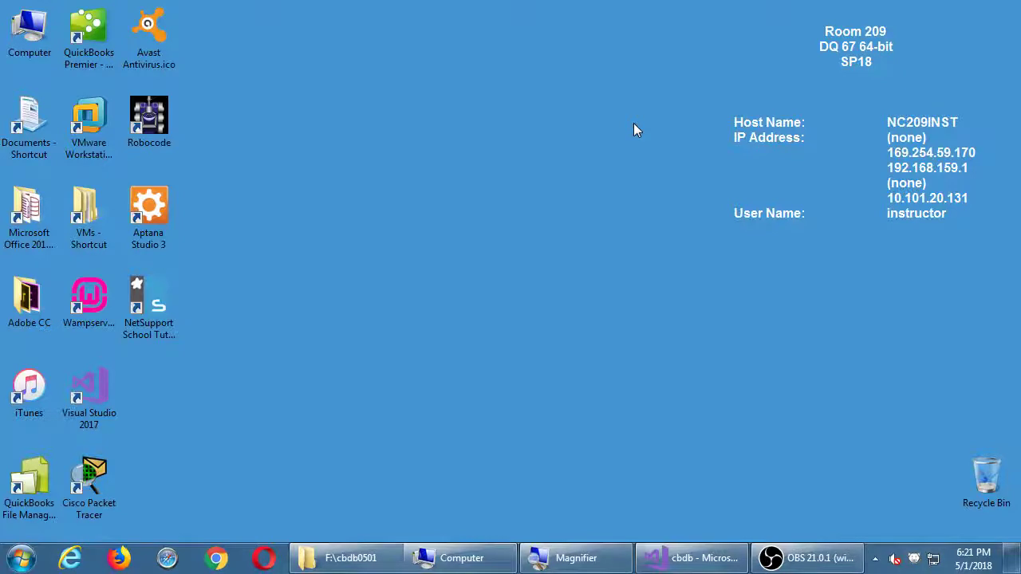
Enter developer.amazon.com in Chrome's address bar, then return to the cbdb project in Visual Studio
left_click(216, 558)
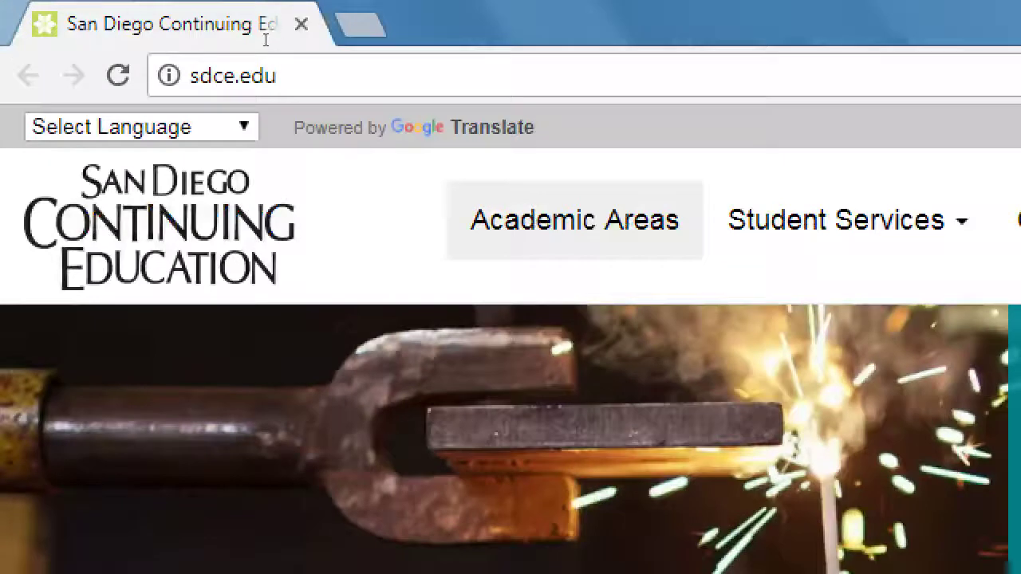
key("ctrl+l")
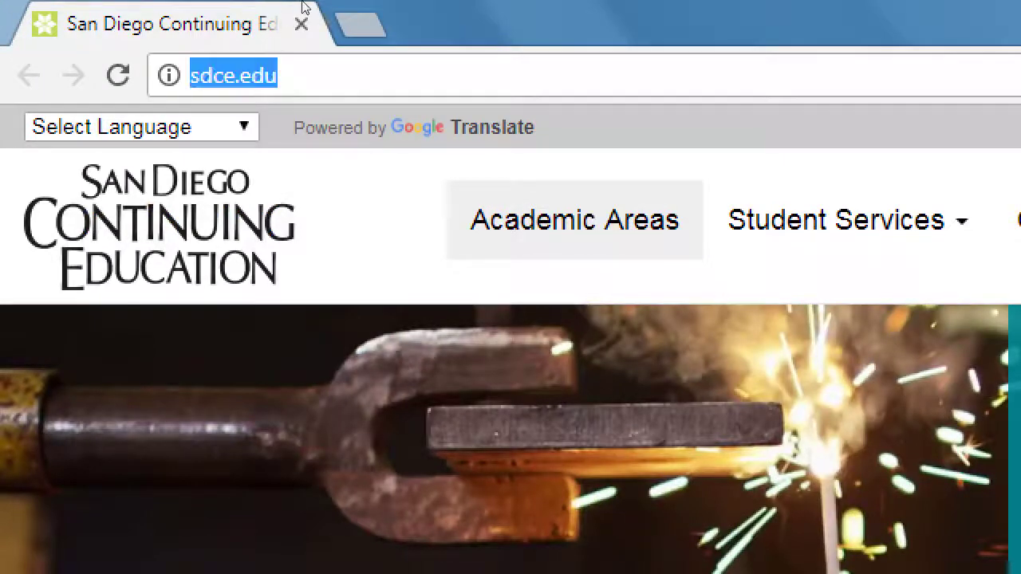
type("develop")
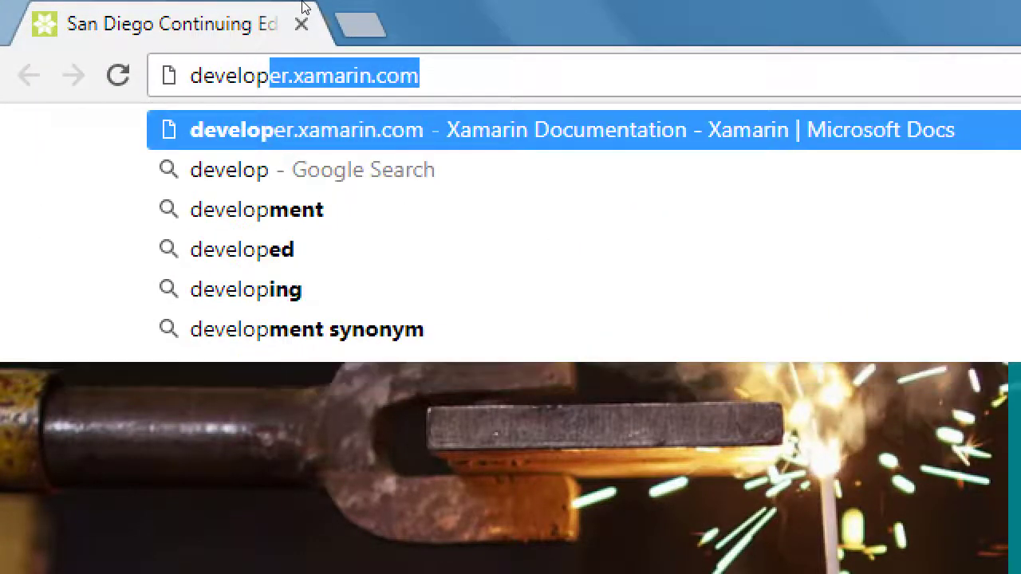
type("erama")
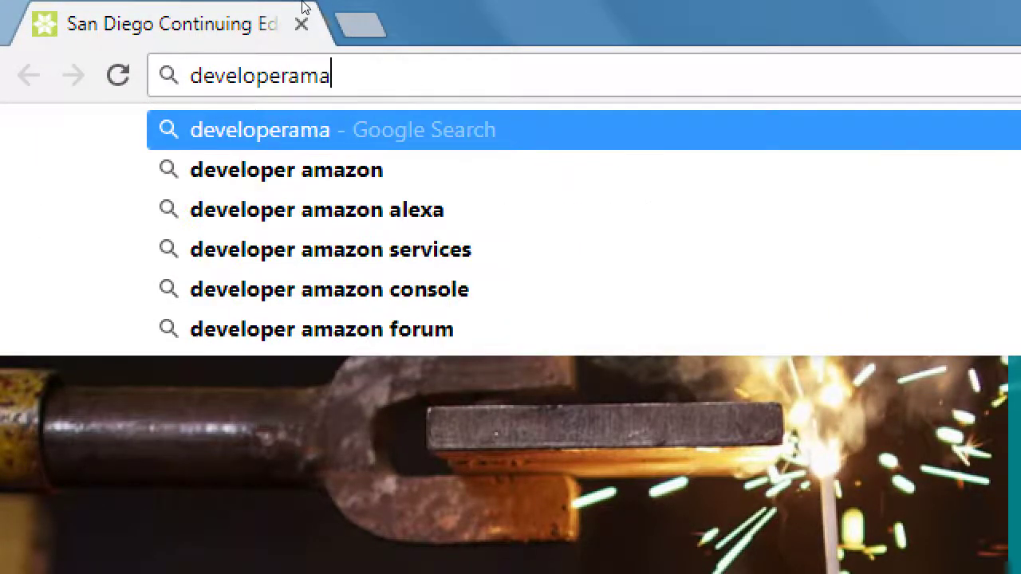
key("BackSpace")
key("BackSpace")
key("BackSpace")
type(".amaz")
key("BackSpace")
type("mazon.com")
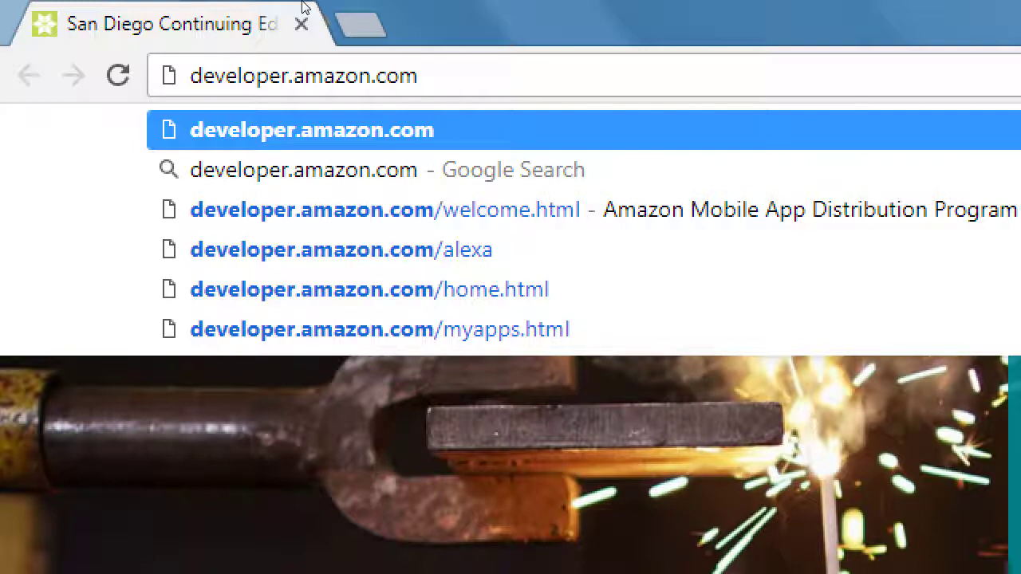
key("super+minus")
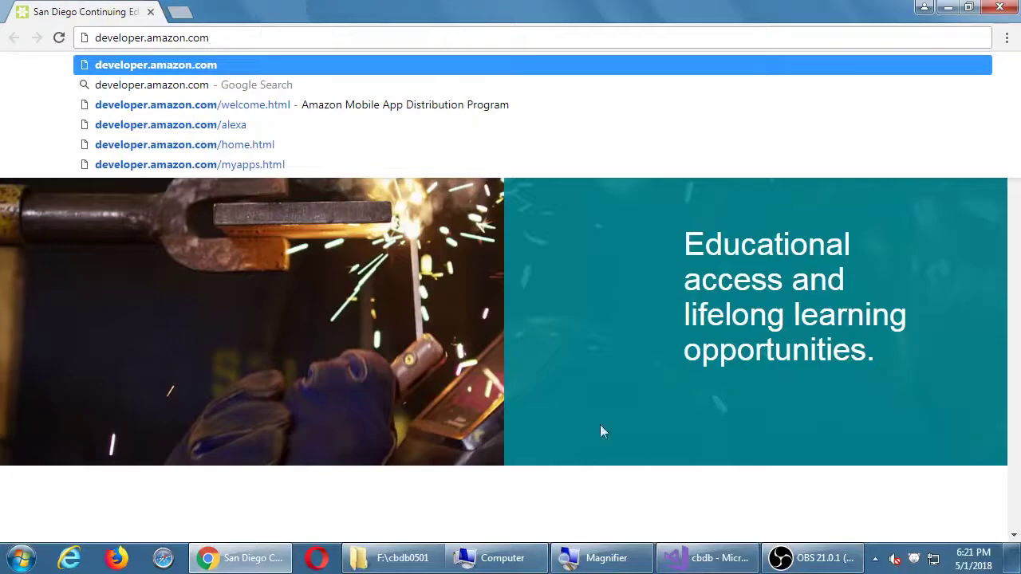
left_click(680, 552)
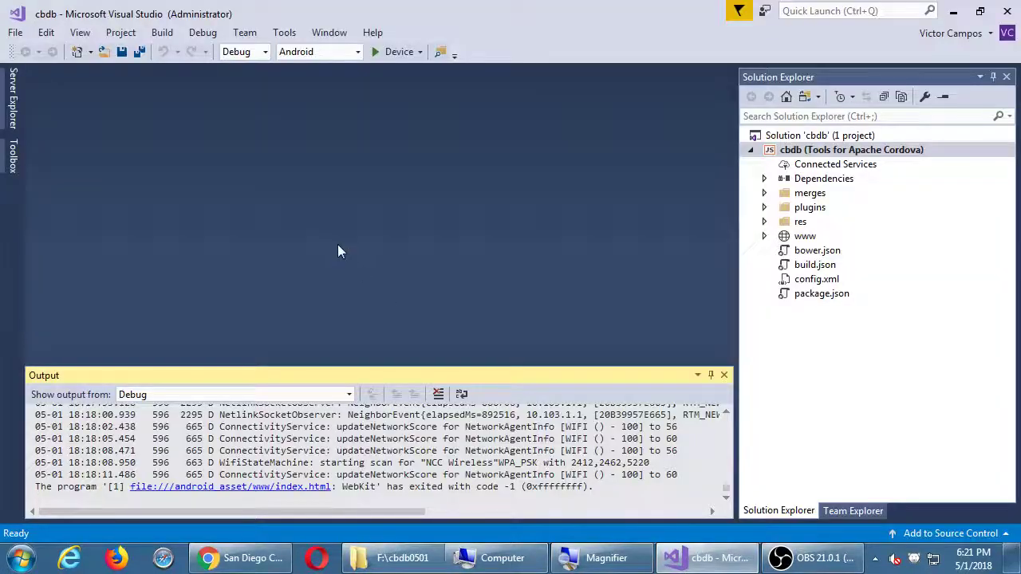
key("super+plus")
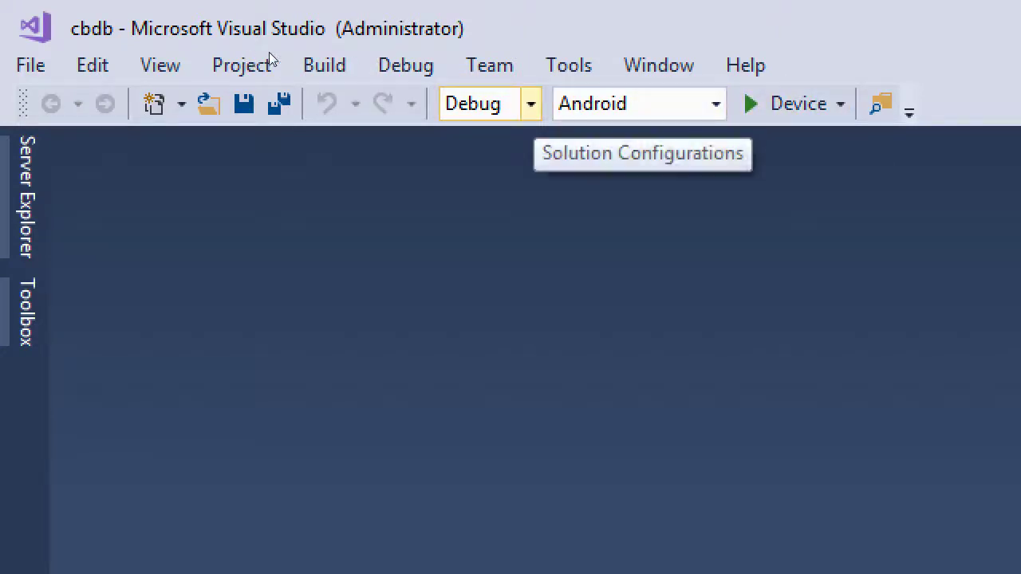
left_click(531, 104)
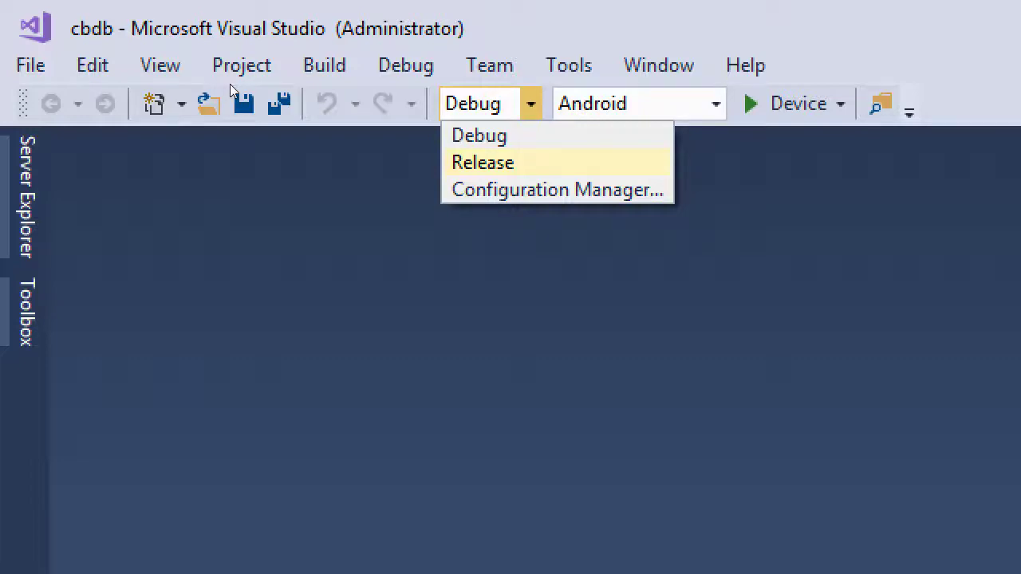
key("Escape")
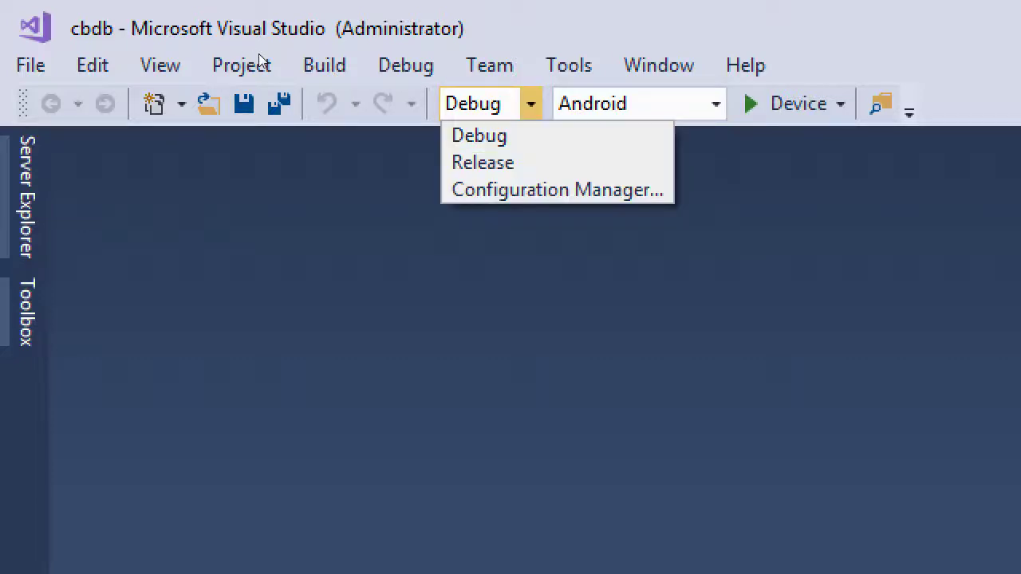
key("Escape")
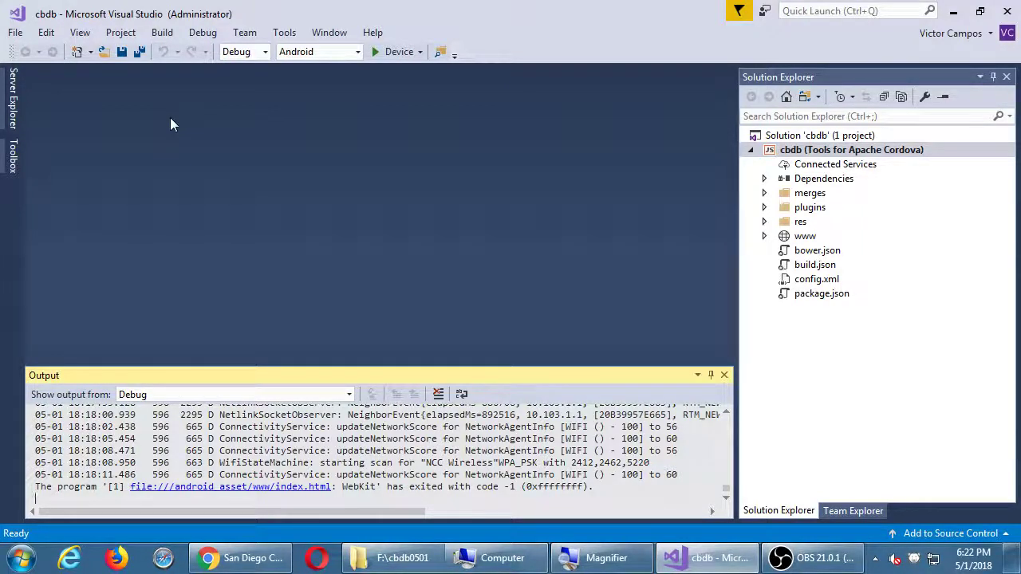
Launch Notepad from the Start search and move its window to the upper middle of the screen
key("super")
type("not")
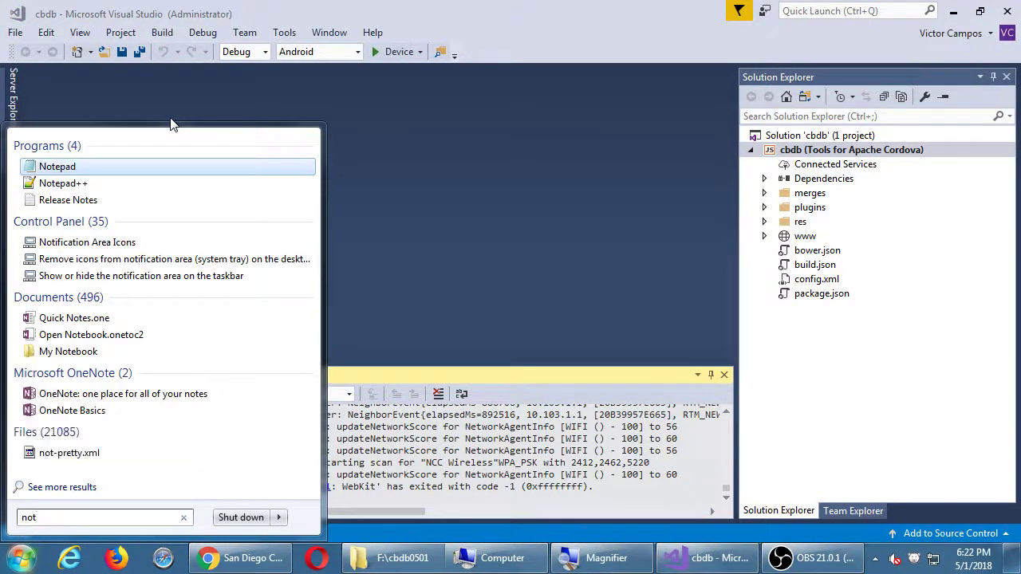
key("Return")
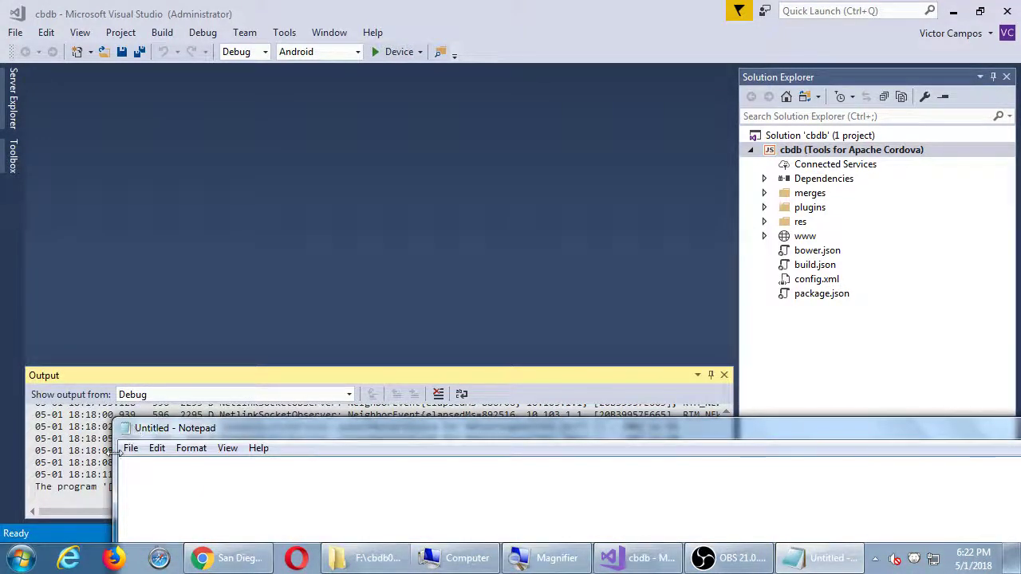
left_click_drag(133, 420, 441, 420)
left_click_drag(533, 449, 276, 125)
Start saving the new file and browse to the Corsair32Gb (F:) drive
type("s")
key("ctrl+s")
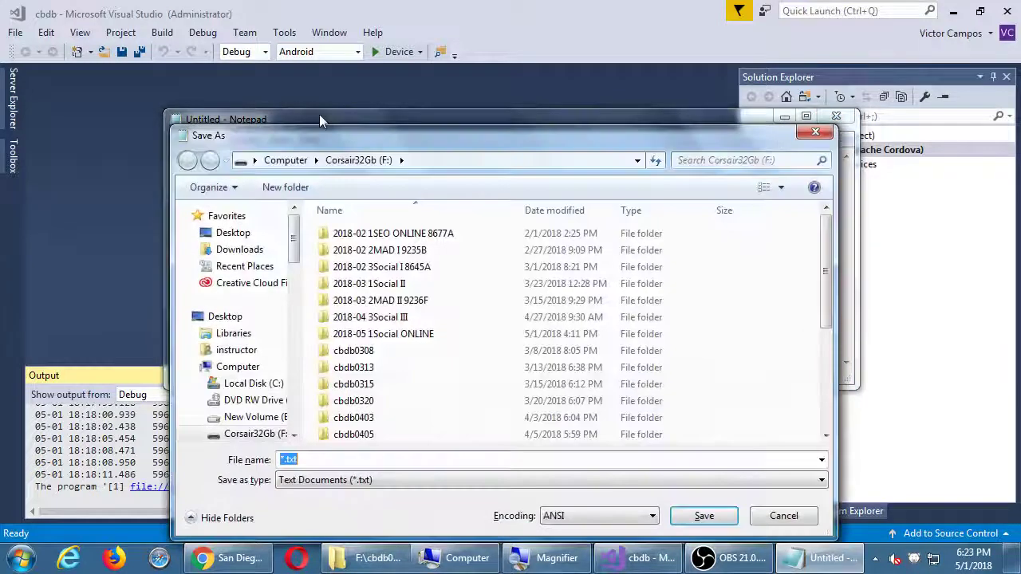
left_click(238, 366)
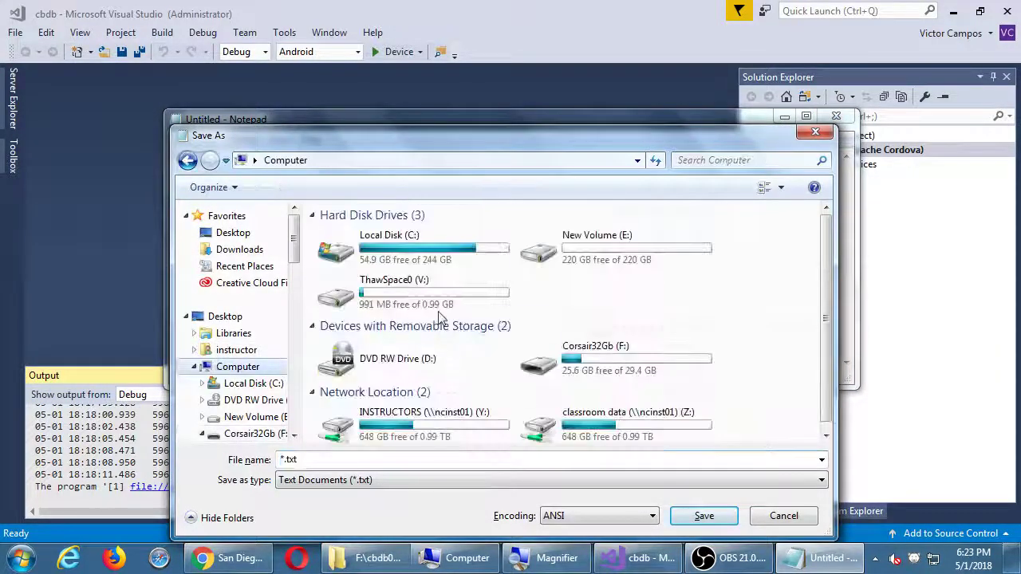
left_click(575, 372)
double_click(575, 372)
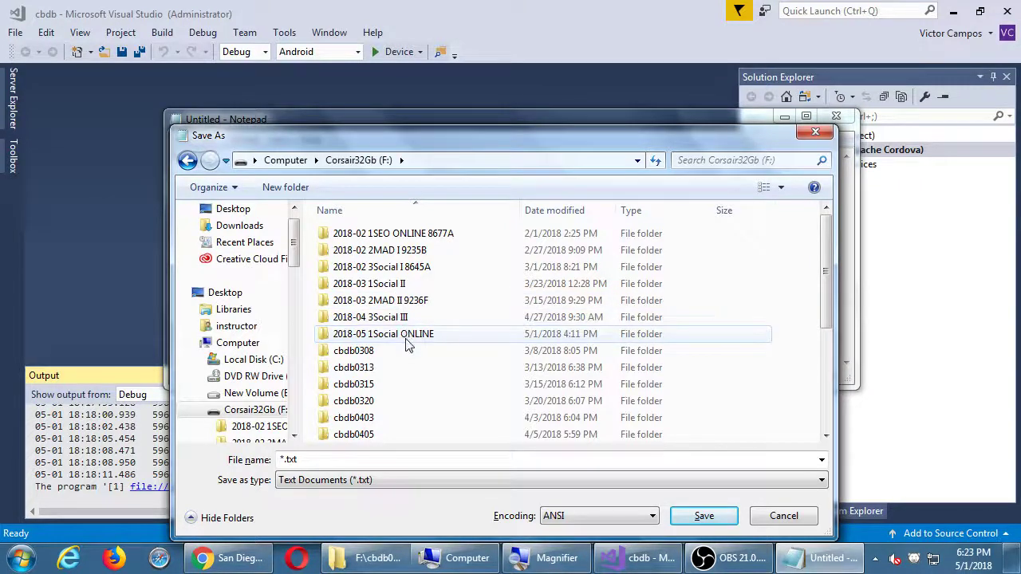
Name the file 2018-05-01 and save it
left_click(407, 462)
type("20148-05")
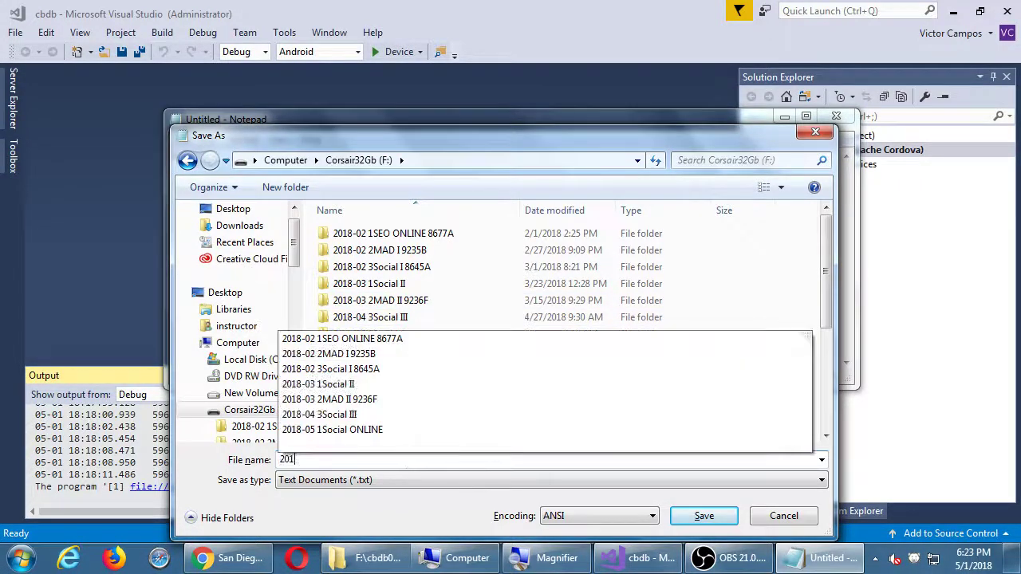
key("BackSpace")
key("BackSpace")
key("BackSpace")
key("BackSpace")
key("BackSpace")
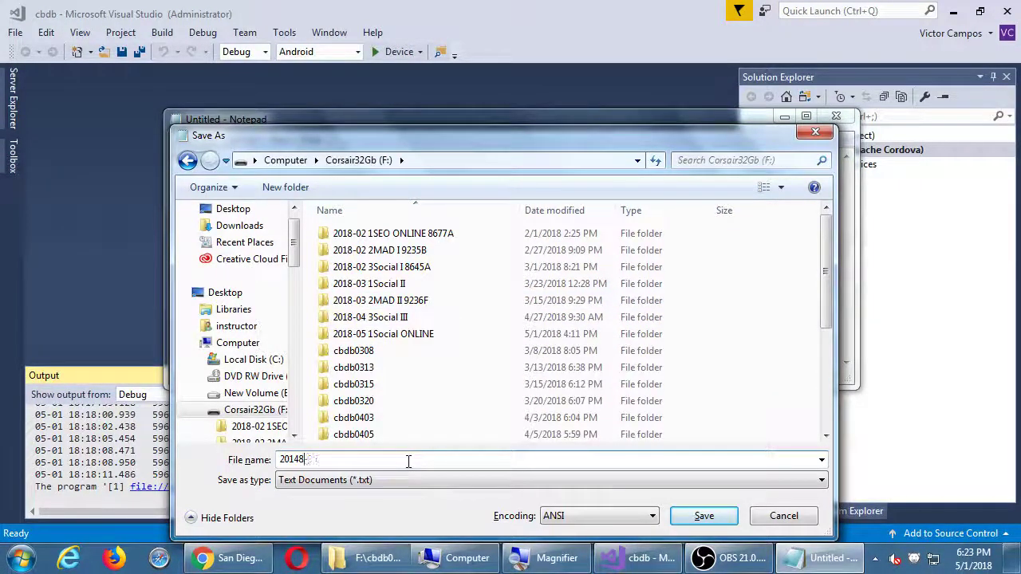
type("8-05-01")
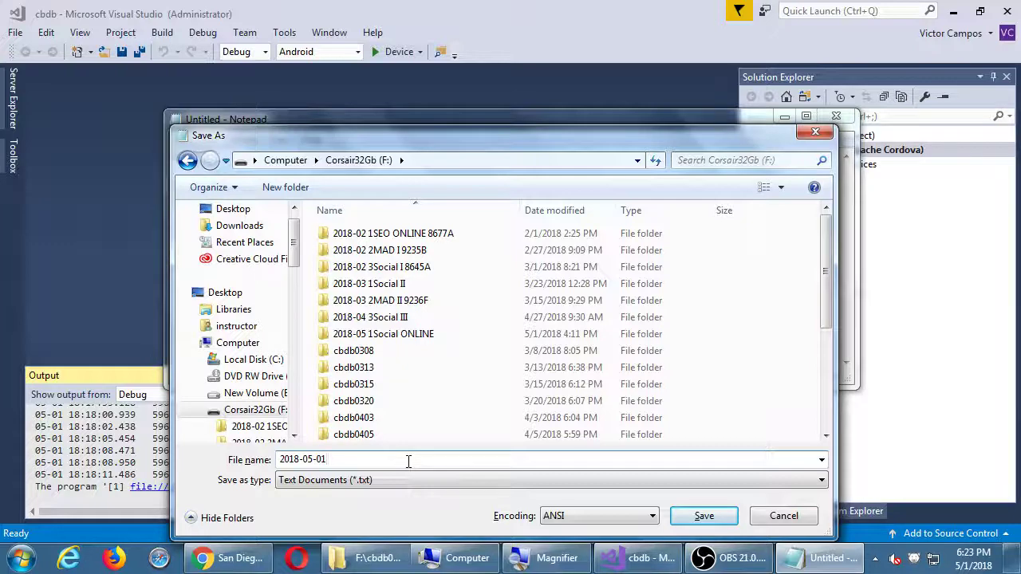
key("Return")
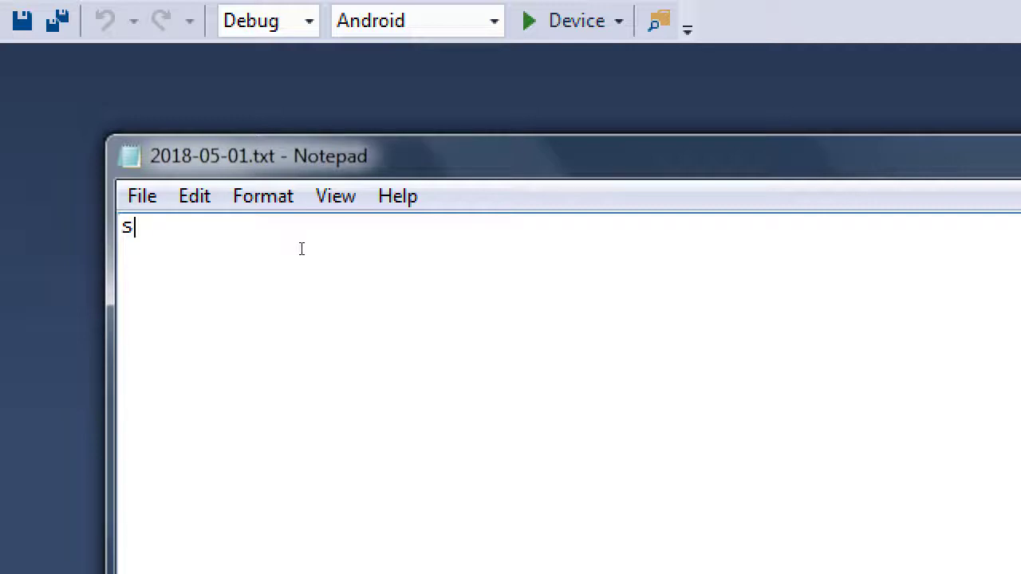
Replace the stray text with the heading 'Preparing for Distrubtion of our app'
key("BackSpace")
type("p")
key("BackSpace")
type("Prepering f")
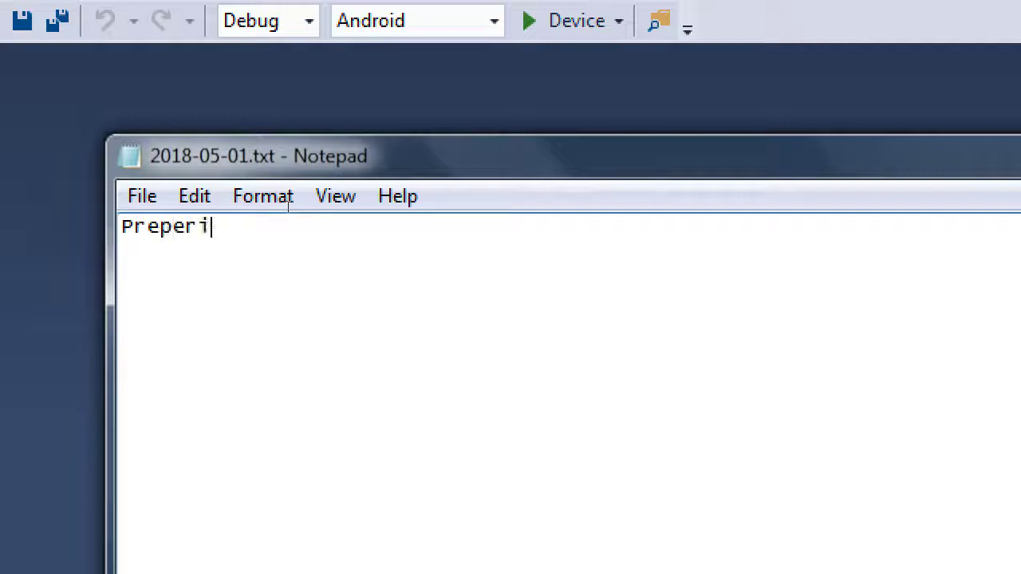
key("BackSpace")
key("BackSpace")
key("BackSpace")
key("BackSpace")
key("BackSpace")
key("BackSpace")
key("BackSpace")
type("aring for Dis")
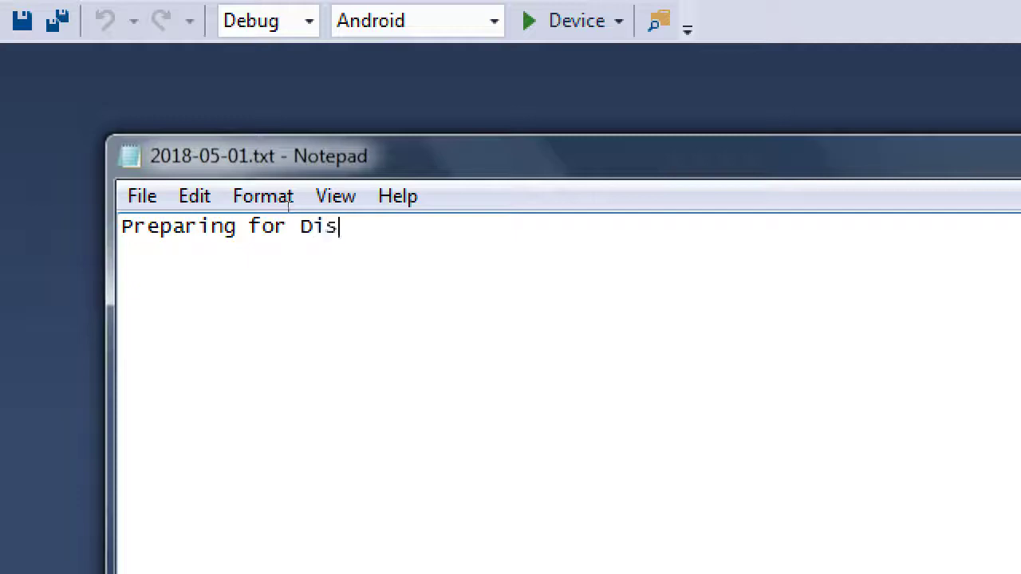
type("trubtion of our app")
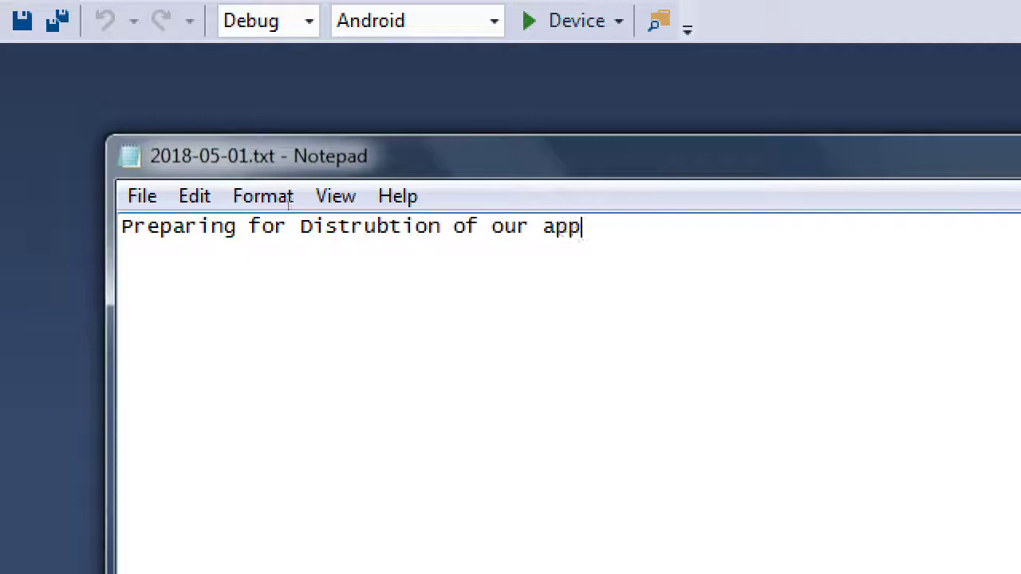
key("Return")
Add item 1 'Create a developer account (at the app stores)' and item 2 about the keystore certificate
type("1. Create a")
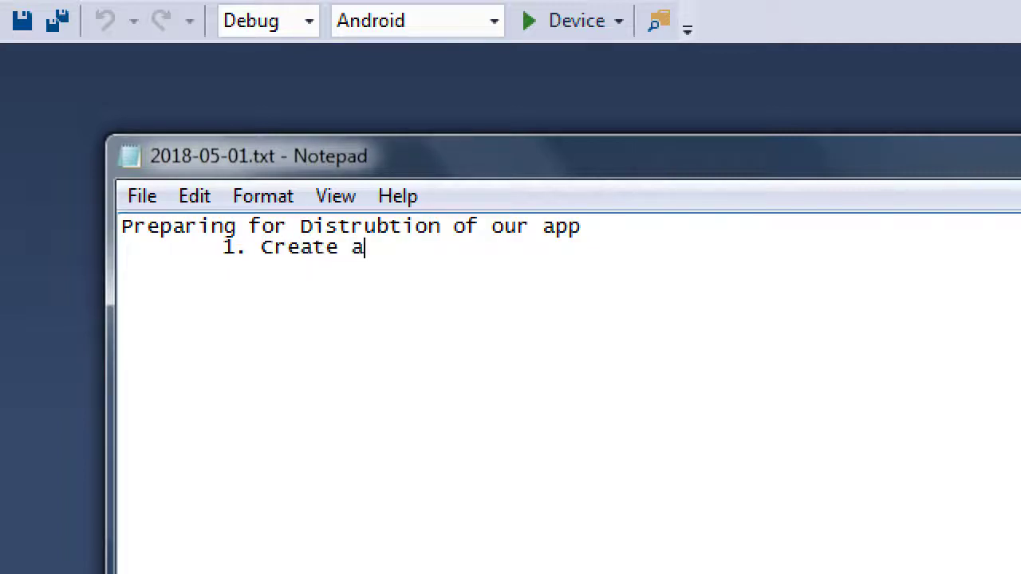
type(" developer account ")
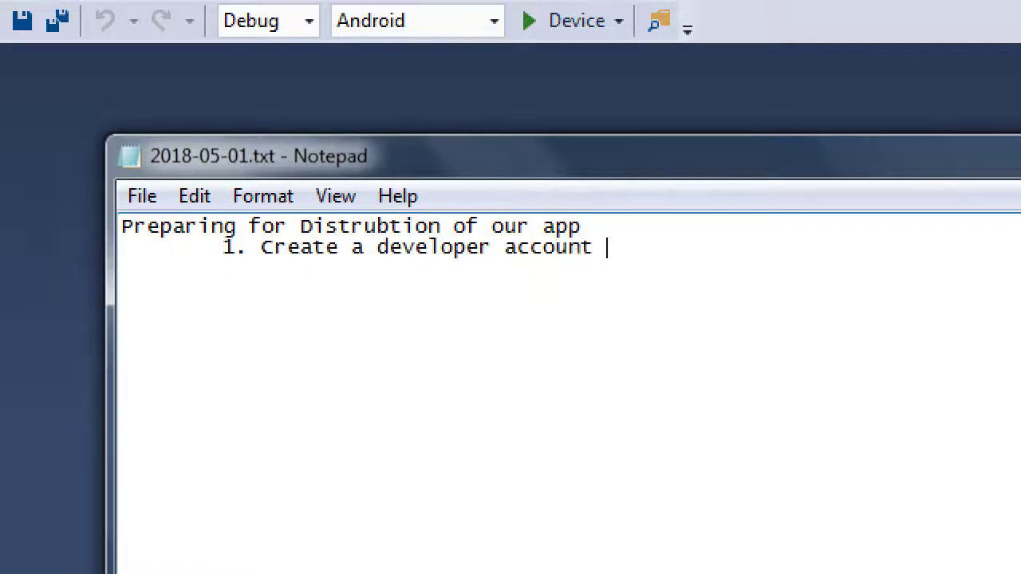
type("(at the app stores)")
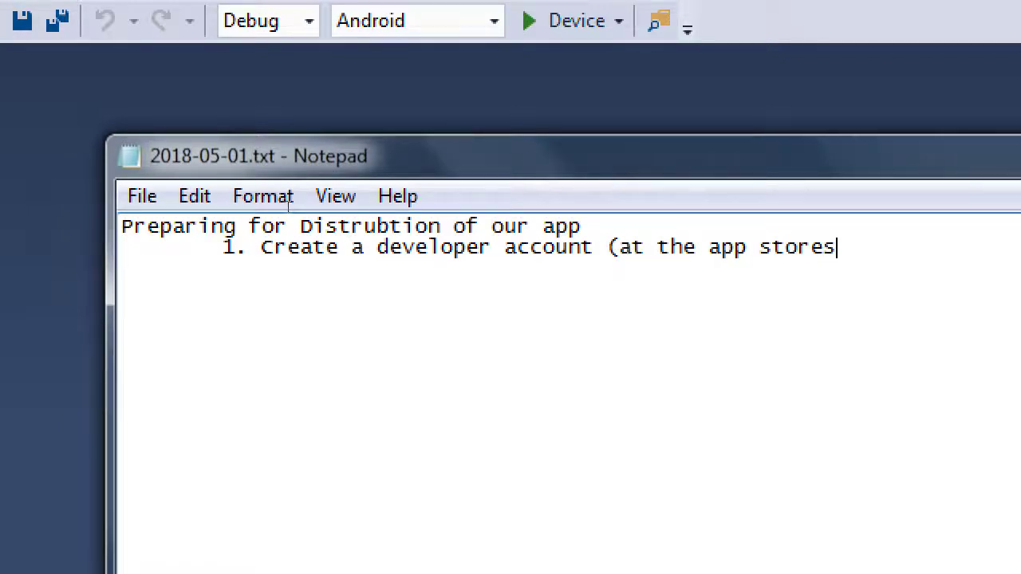
key("Return")
key("Return")
key("Tab")
type("2. Create a dever")
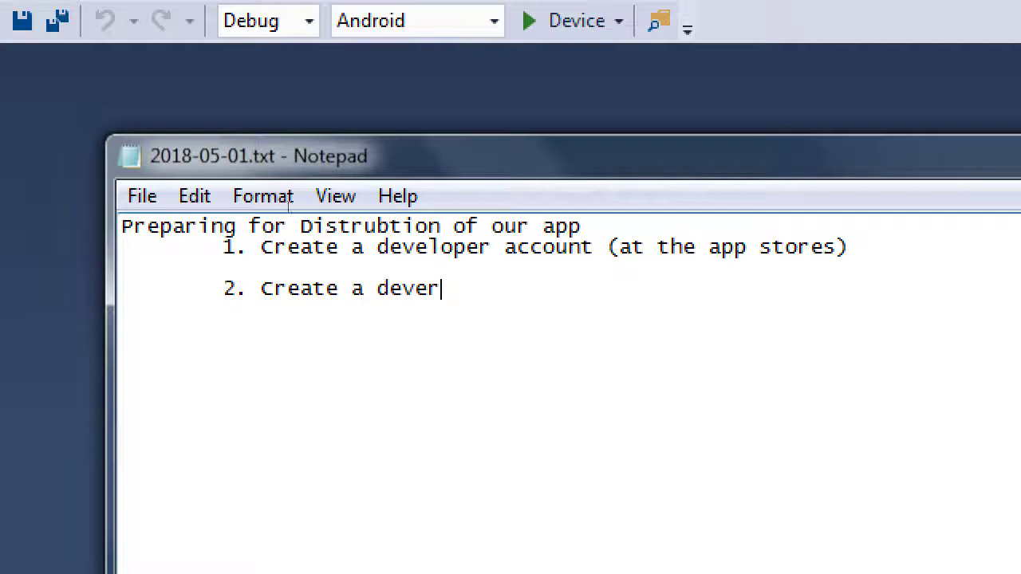
key("BackSpace")
type("loper ")
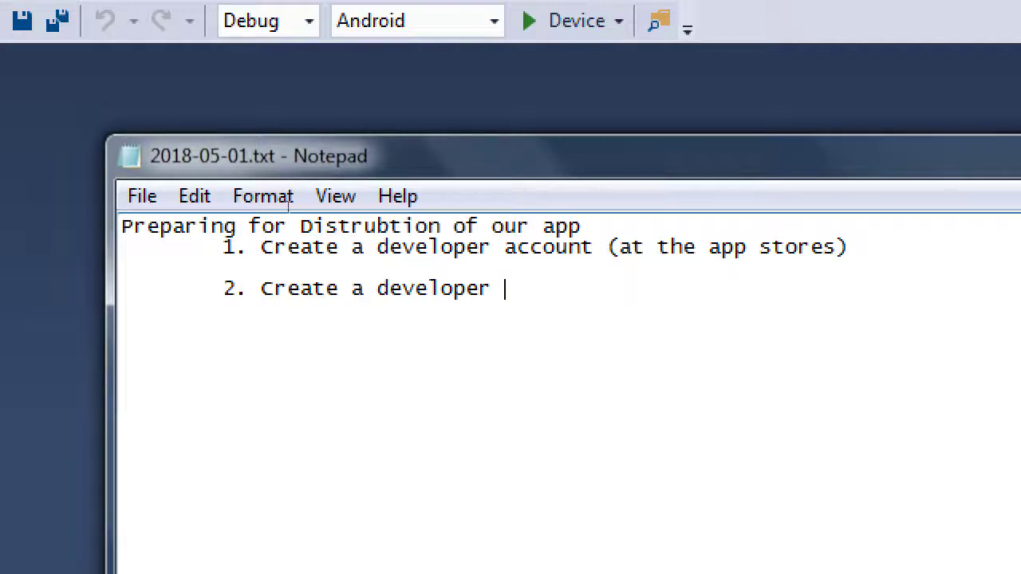
type("certficate (")
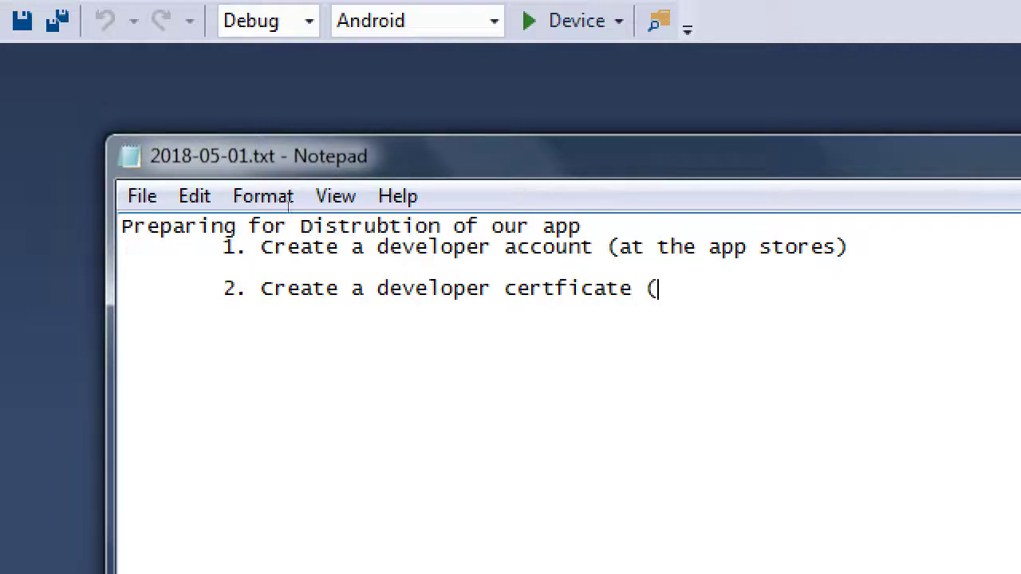
type("aka a keystore)")
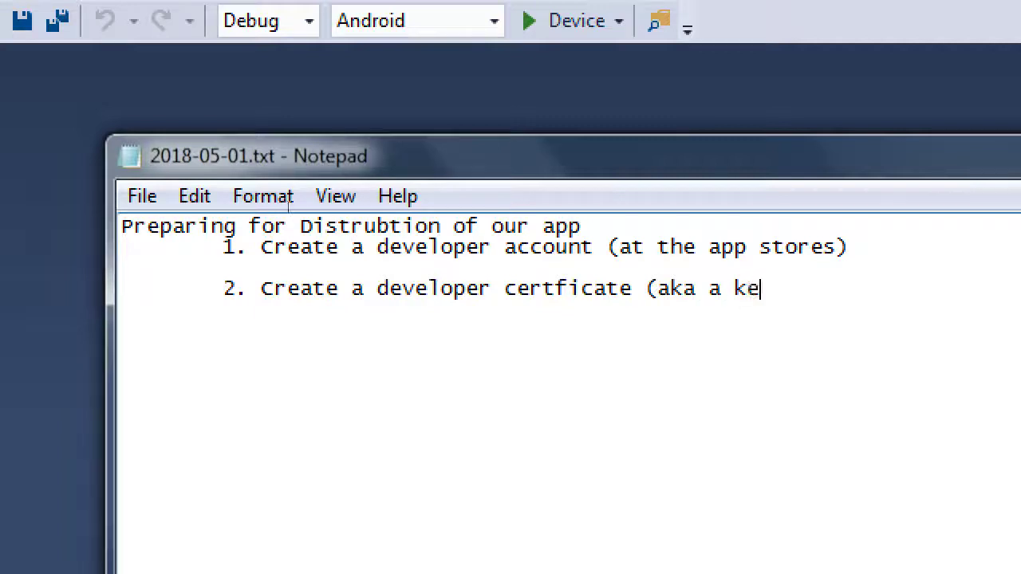
Add indented items 3 'Set our app to Release mode, via keystore' and 4 'Upload our app to our Dev Account'
key("Return")
key("Return")
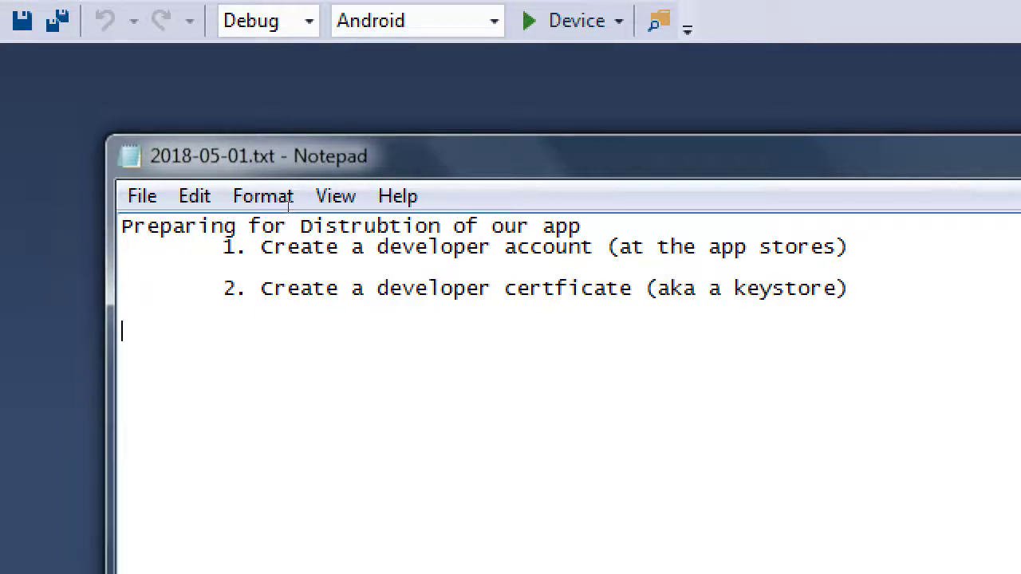
key("Tab")
type("3. Set our app to ")
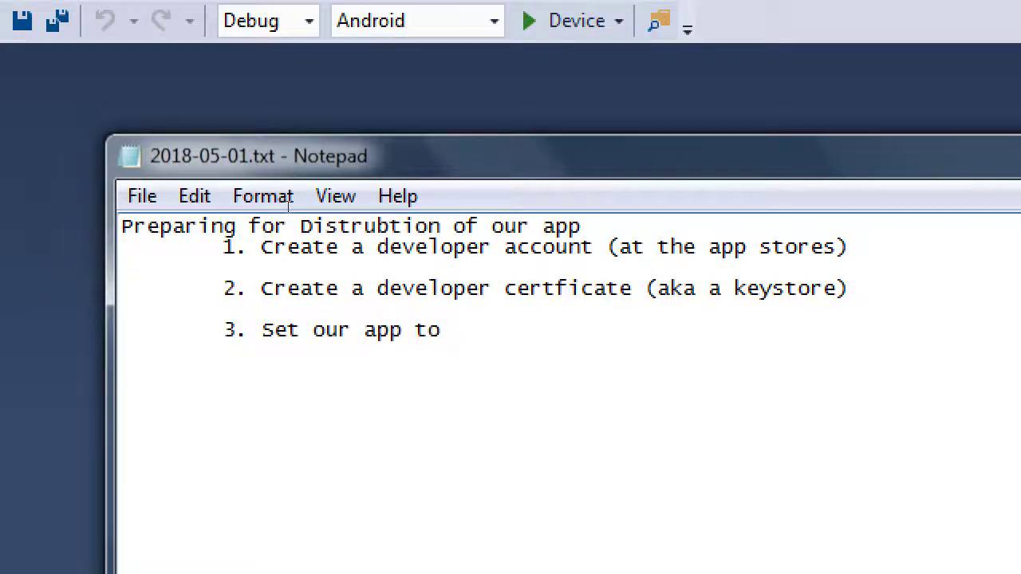
type("Release mov")
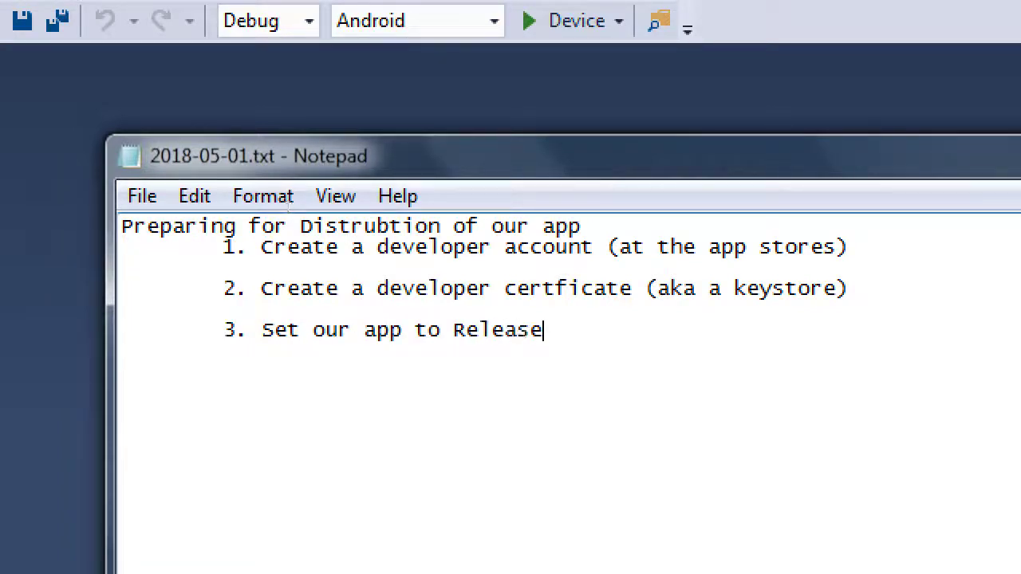
key("BackSpace")
type("ide")
key("BackSpace")
key("BackSpace")
key("BackSpace")
type("de, via keystore")
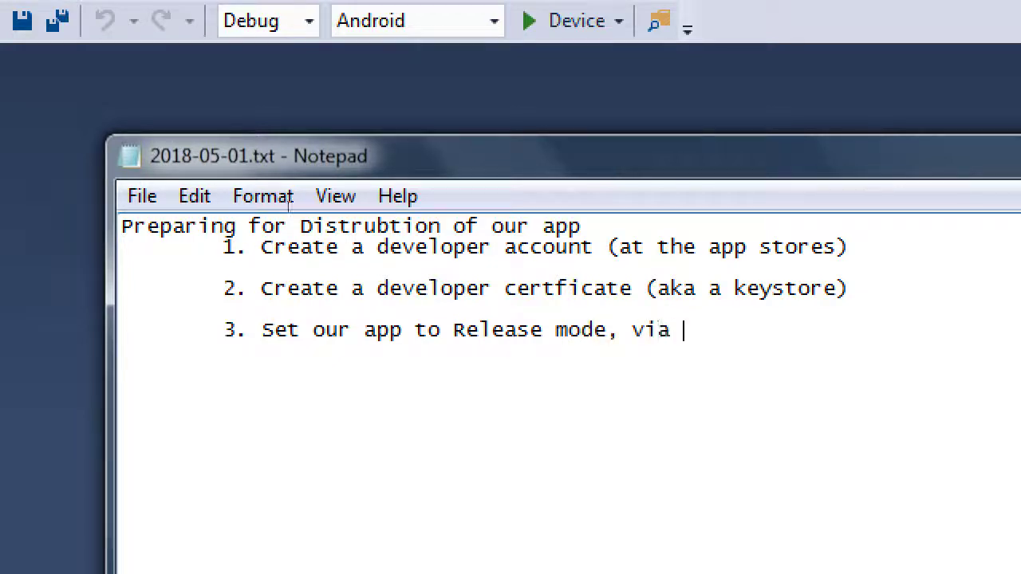
key("Return")
key("Return")
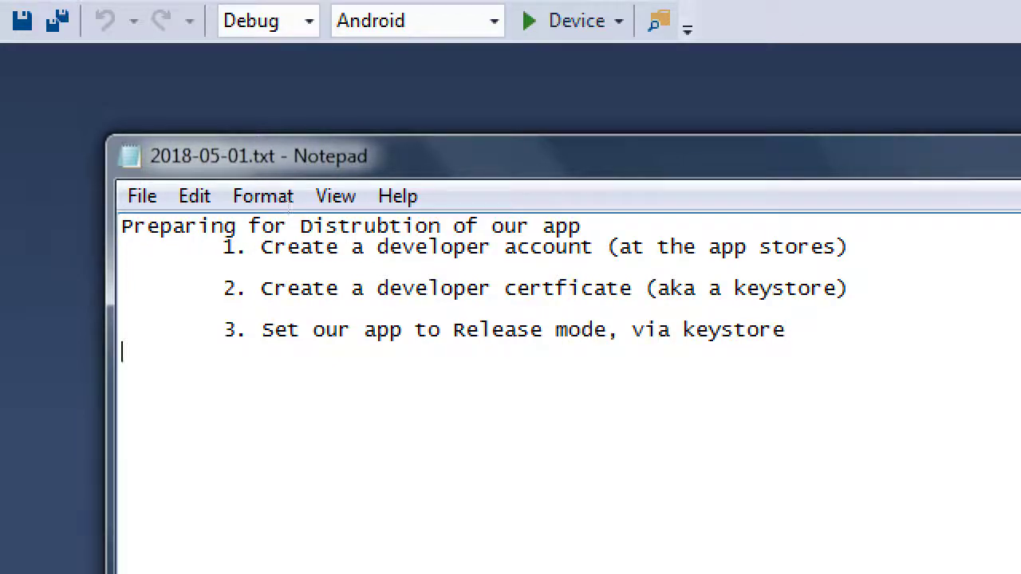
key("Tab")
type("4. Upload our app to our ")
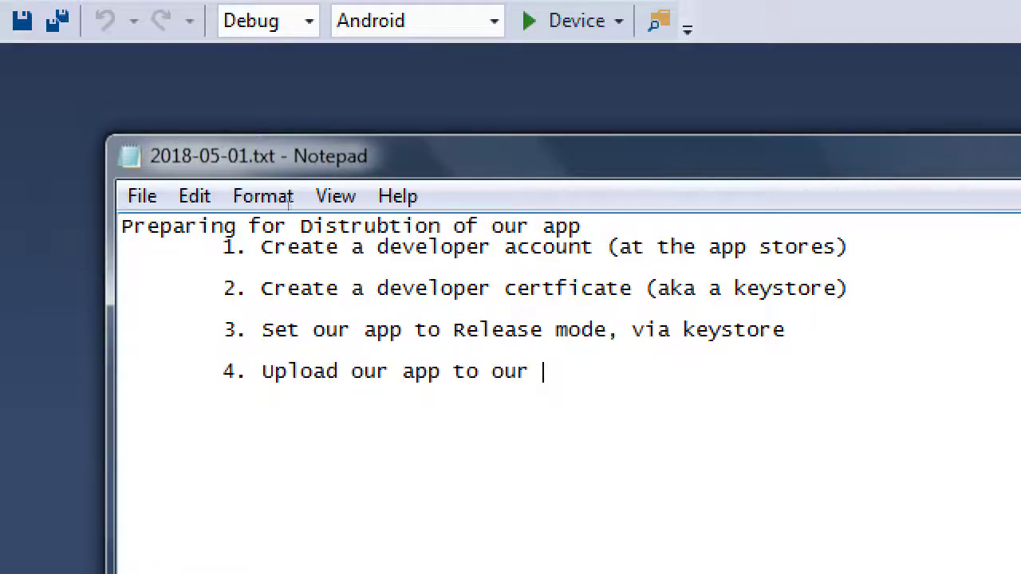
type("Dev Account")
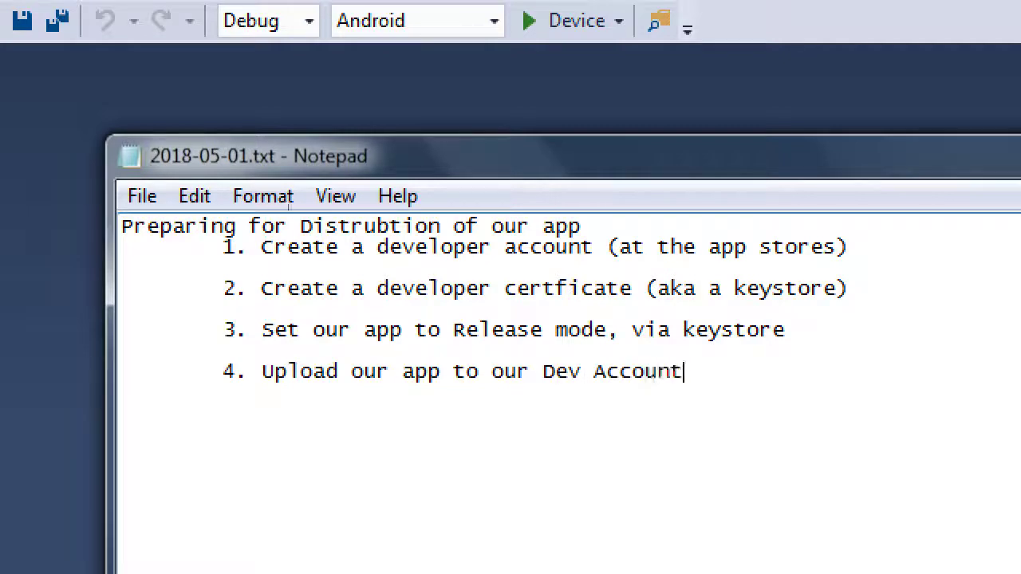
Add indented item 5 'Publish' and prepare an indented line for item 6
key("Return")
key("Tab")
type("5.")
key("BackSpace")
key("BackSpace")
key("BackSpace")
key("Return")
key("Tab")
type("5. Publish")
key("Return")
key("Tab")
key("Tab")
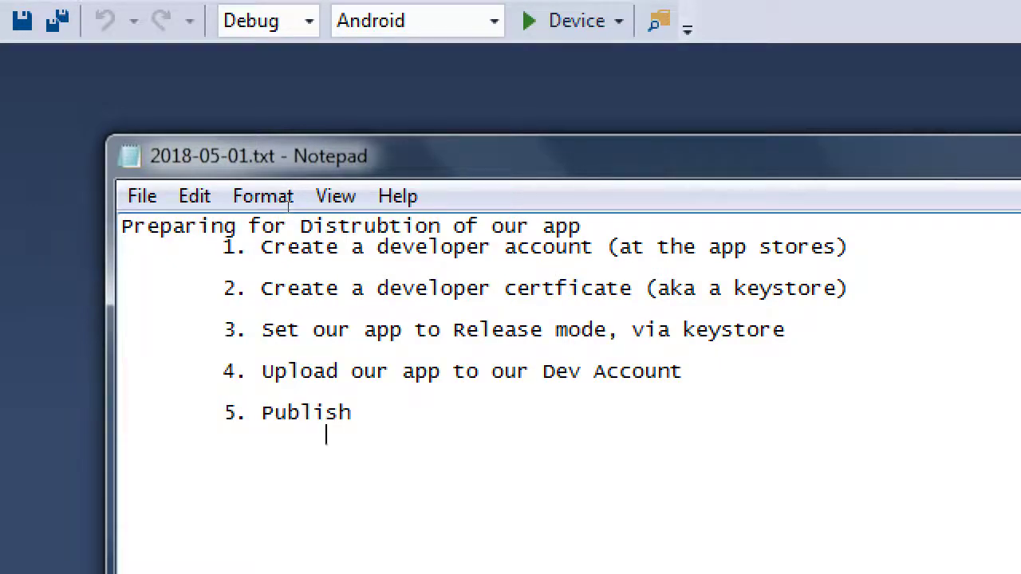
key("BackSpace")
key("BackSpace")
key("Return")
key("Tab")
type("6. $$$$$$$")
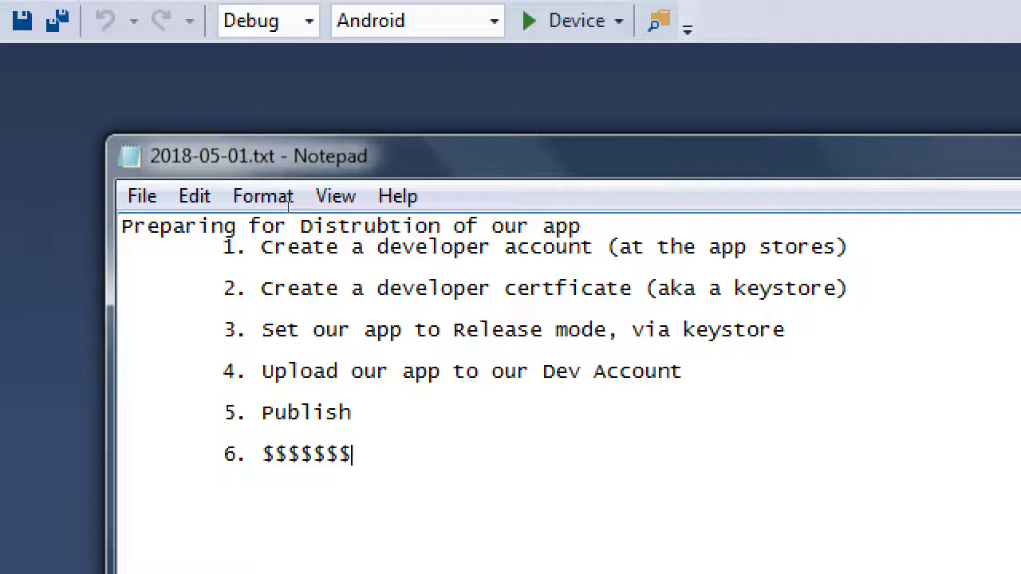
key("Up")
key("Up")
key("Up")
key("Up")
key("Up")
key("Up")
key("Up")
key("Up")
key("End")
key("Tab")
type("http://dev")
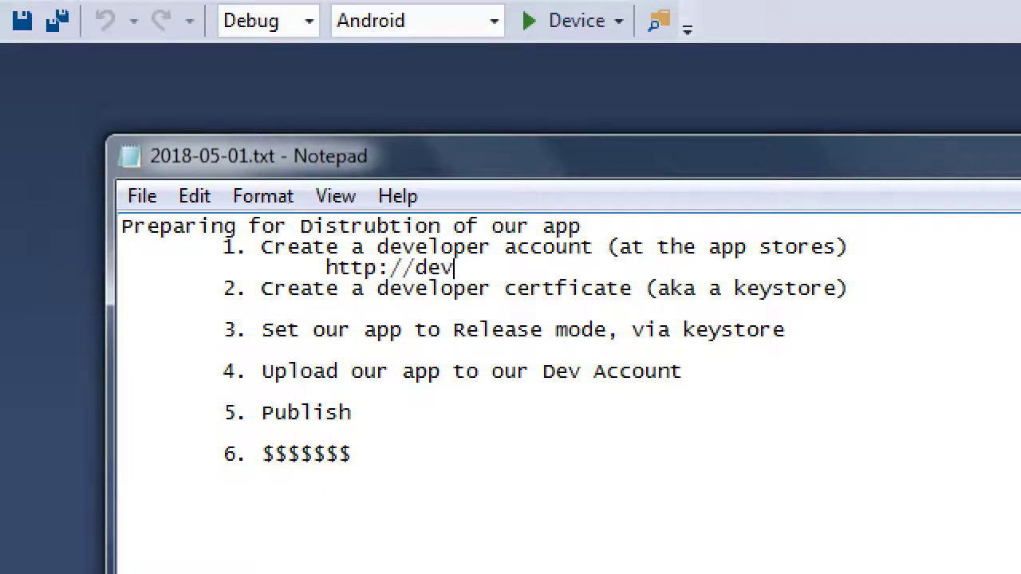
type("eloper.amazon.com")
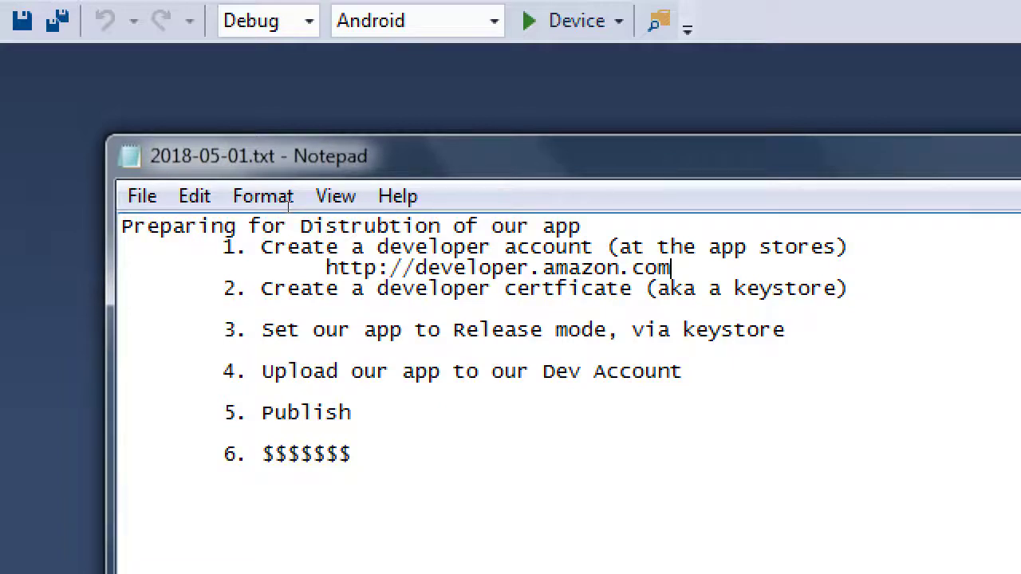
key("Down")
key("Down")
key("Tab")
key("Tab")
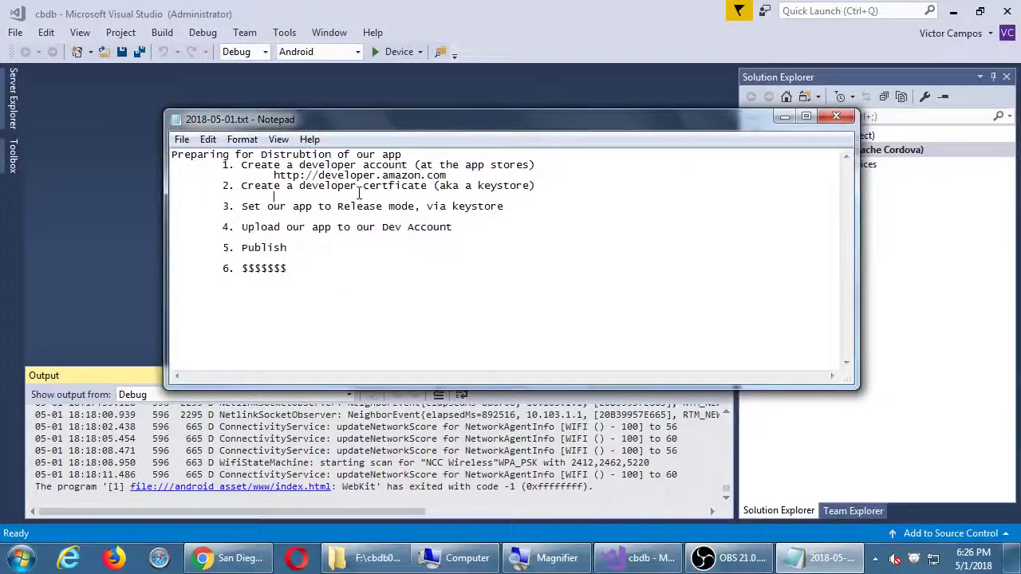
Show the desktop, bring Chrome forward, and load visualstudio.com from the address bar suggestion
key("super+d")
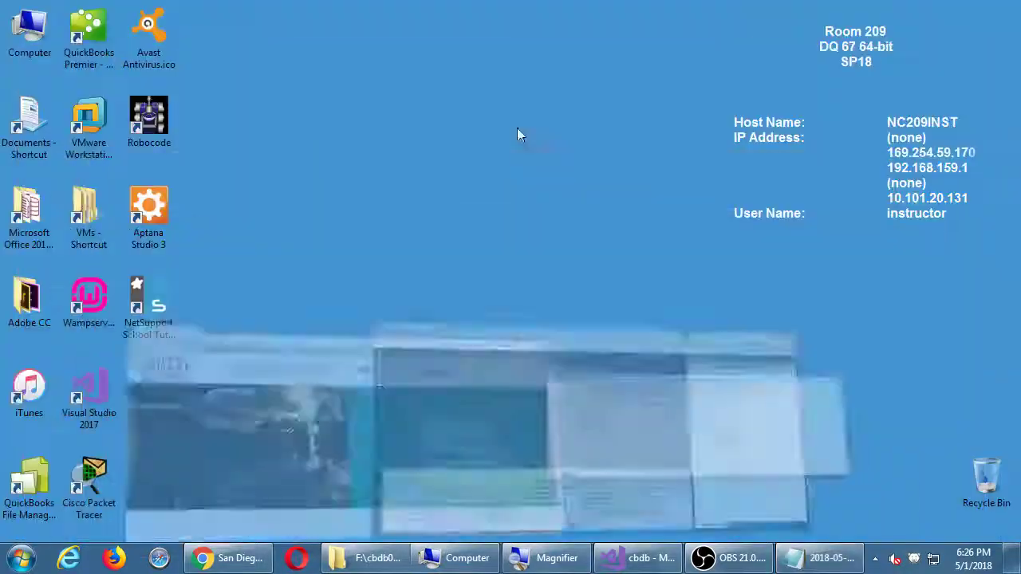
left_click(228, 558)
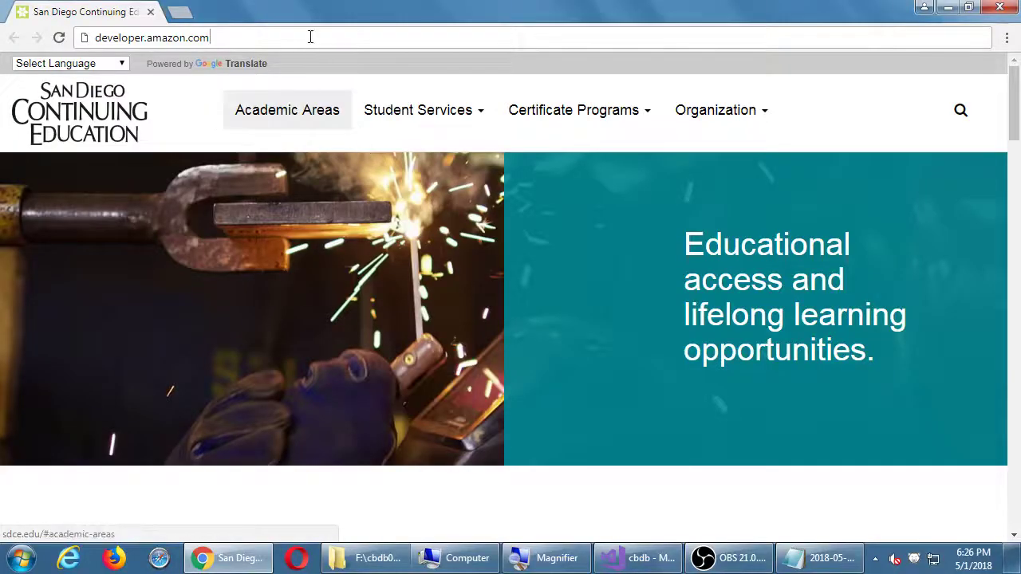
left_click(310, 36)
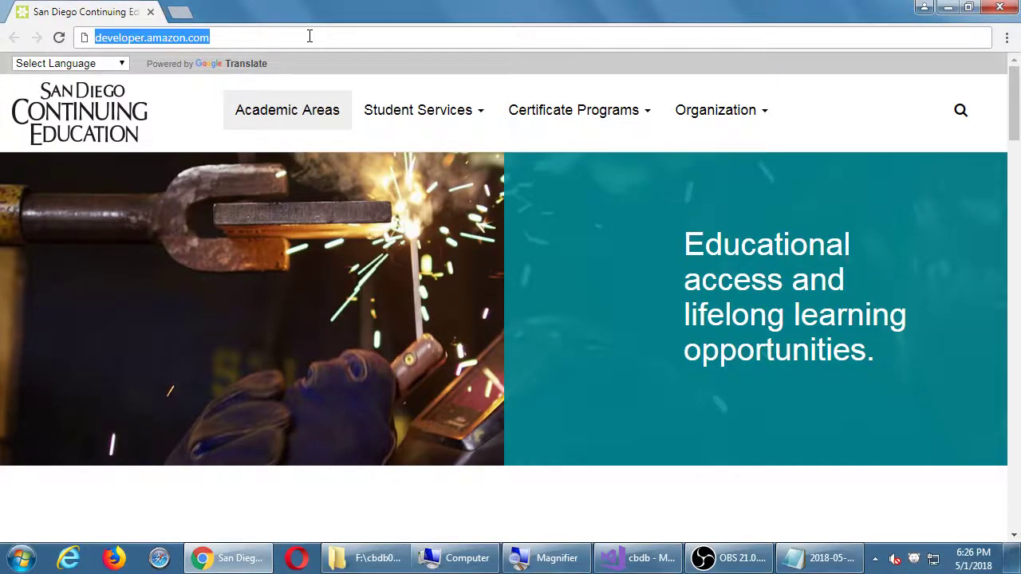
type("vis")
key("Return")
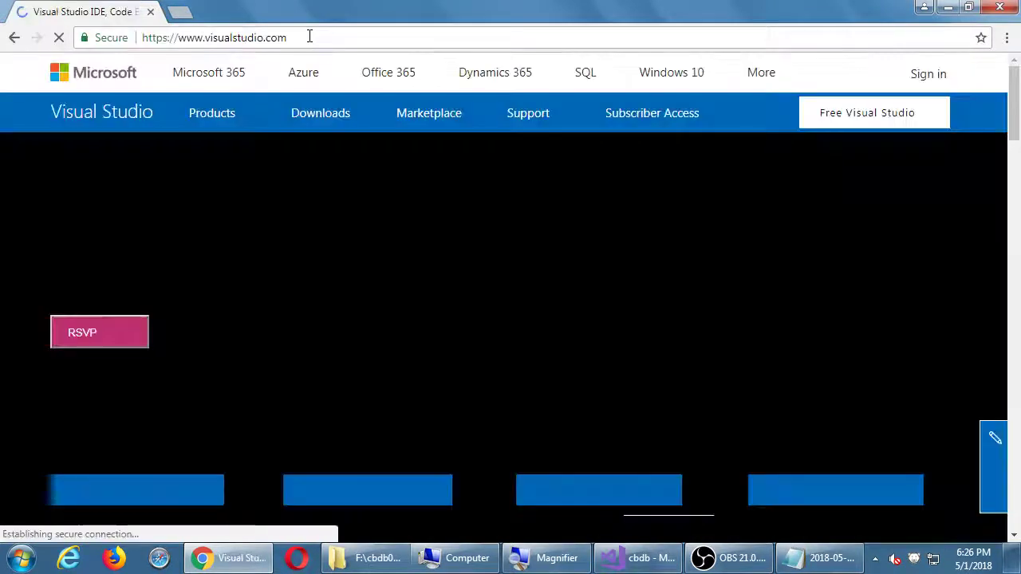
key("super+plus")
left_click(310, 39)
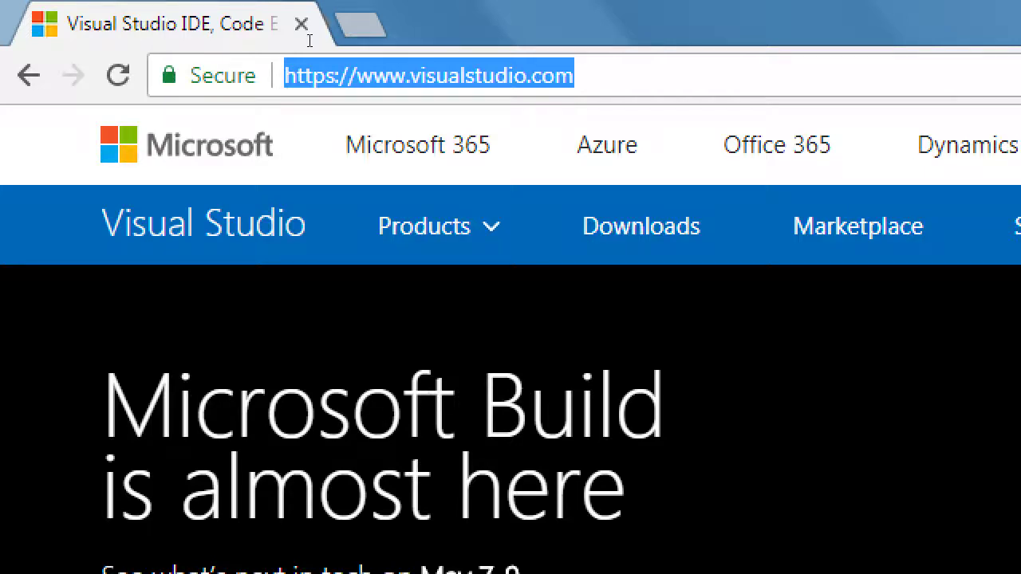
key("End")
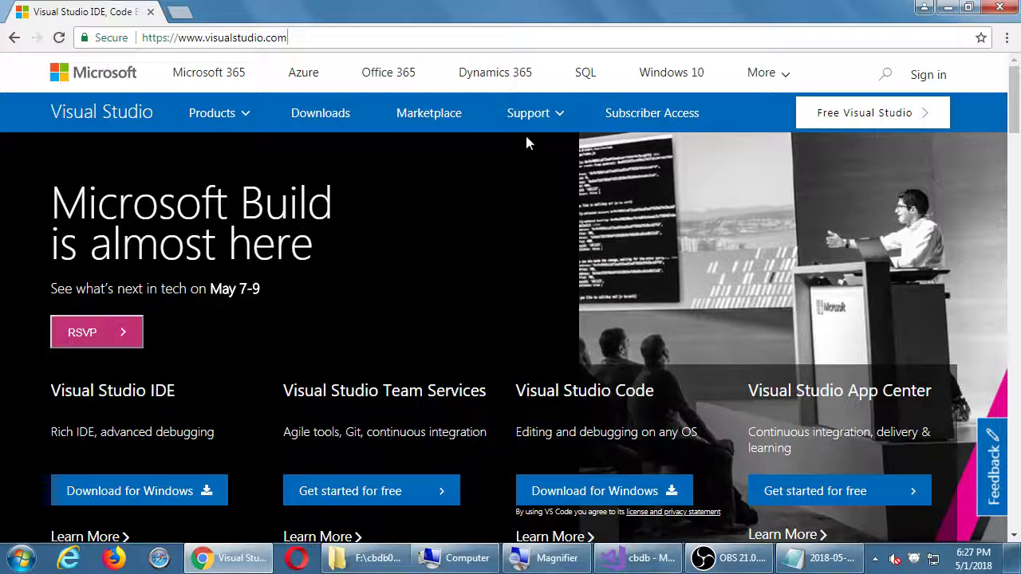
Open Visual Studio IDE support and scroll down to the Contact Us section
left_click(551, 121)
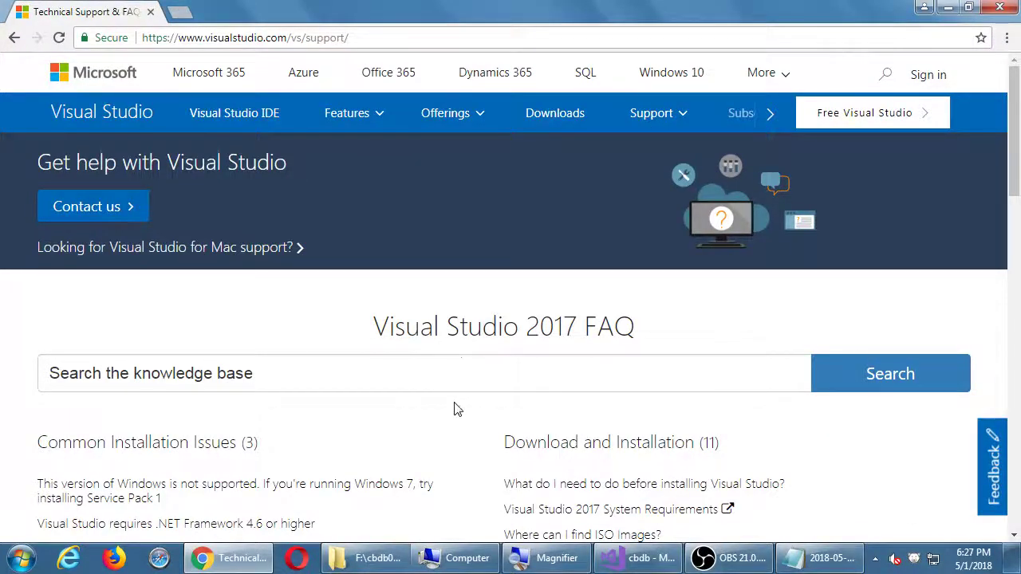
scroll(454, 410, "down", 2)
scroll(468, 337, "down", 5)
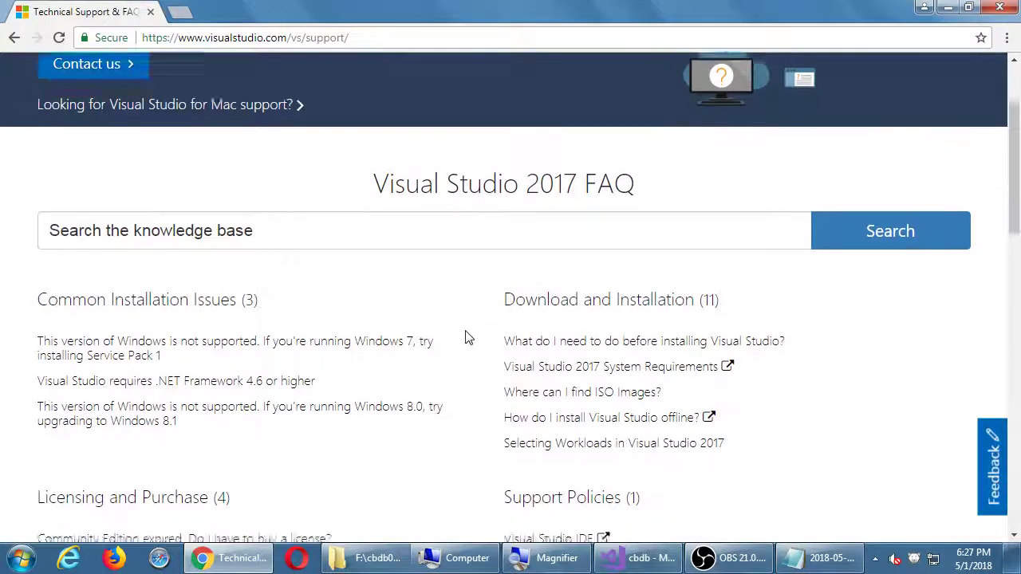
scroll(468, 337, "down", 4)
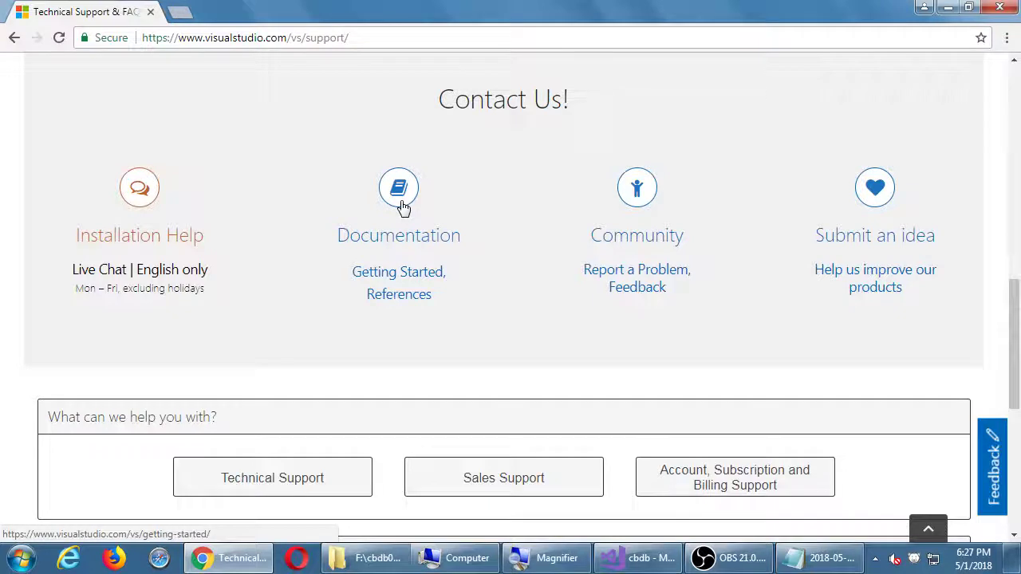
scroll(402, 207, "up", 2)
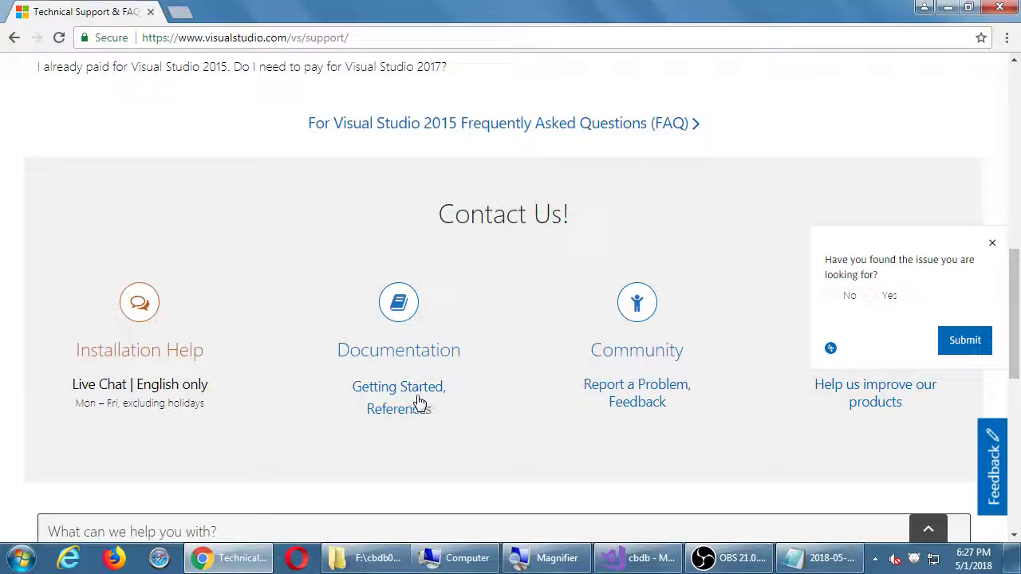
Open the getting-started documentation and scroll to the Mobile resources including Apache Cordova
left_click(398, 309)
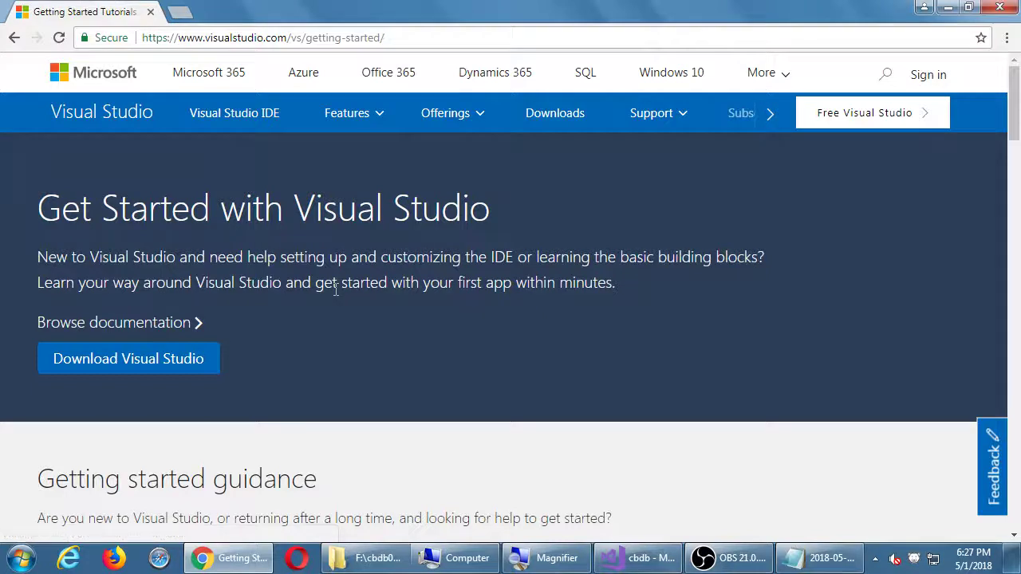
scroll(446, 301, "down", 1)
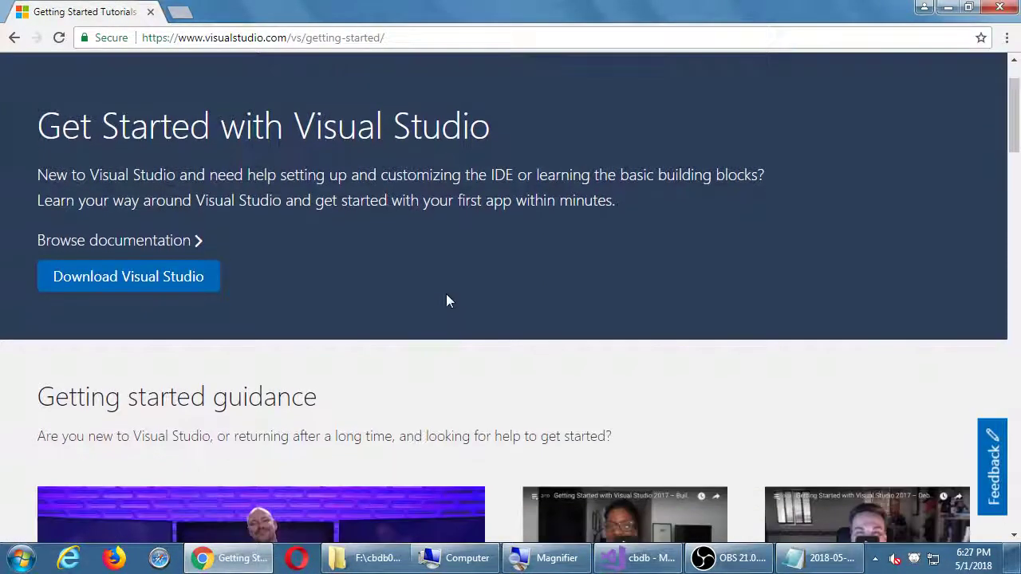
scroll(446, 301, "down", 9)
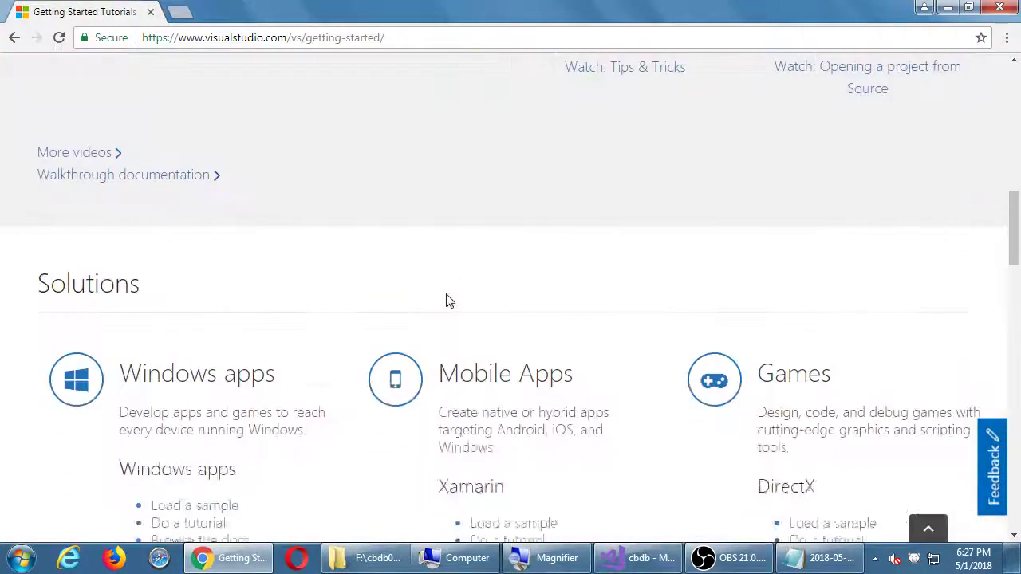
scroll(446, 300, "down", 3)
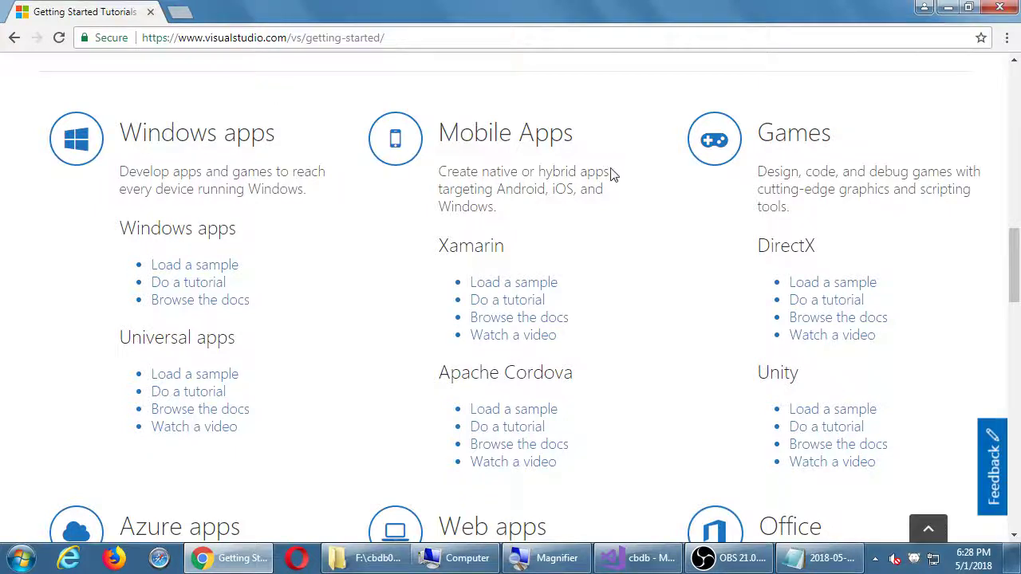
scroll(625, 200, "down", 1)
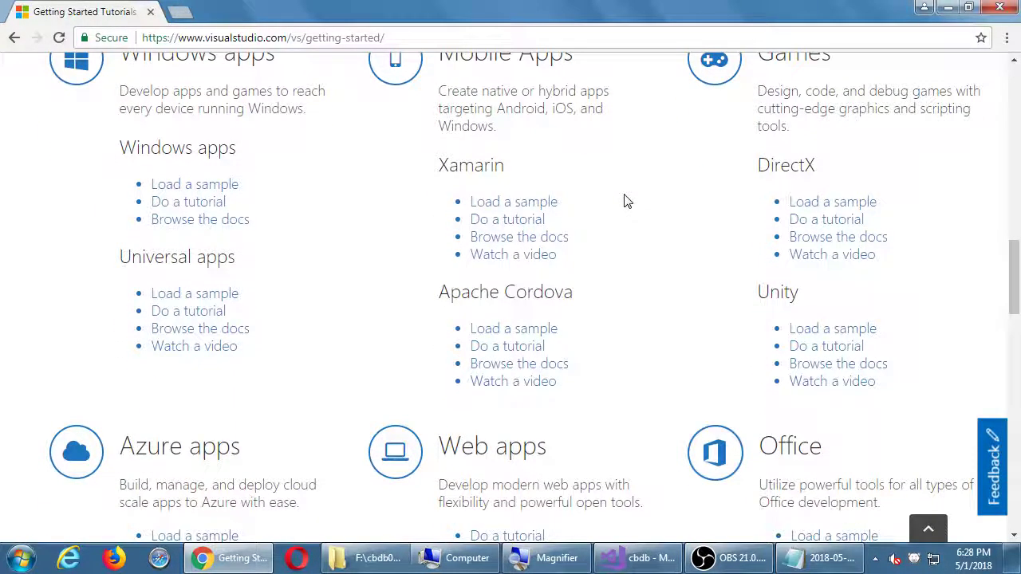
scroll(626, 201, "down", 1)
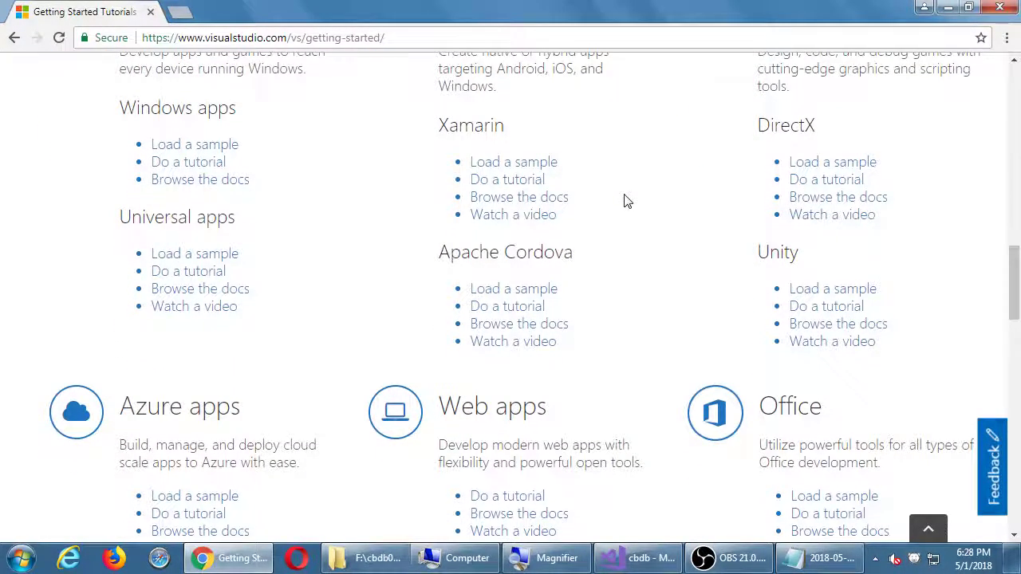
scroll(626, 201, "up", 1)
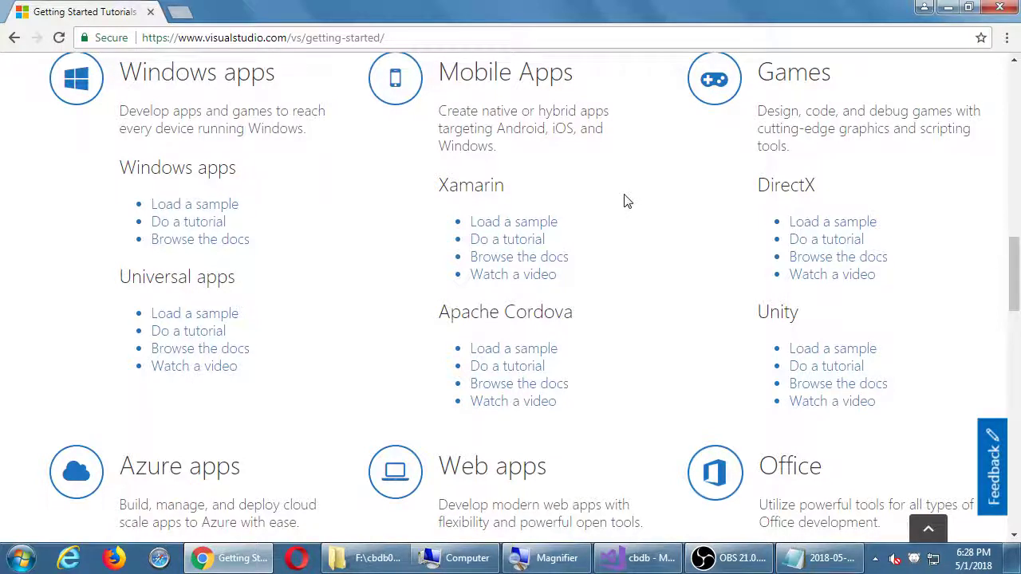
scroll(668, 317, "up", 1)
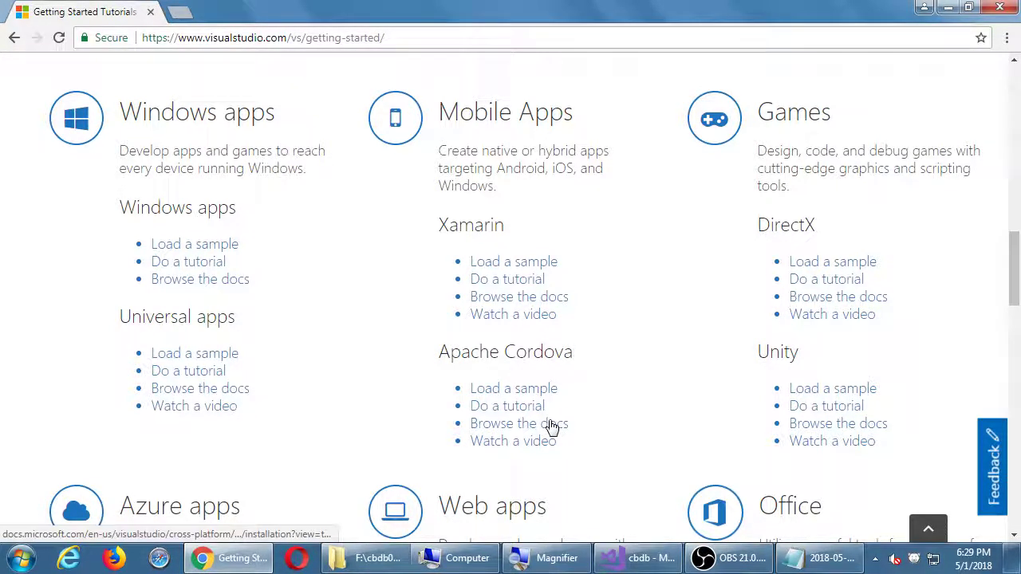
scroll(549, 423, "down", 3)
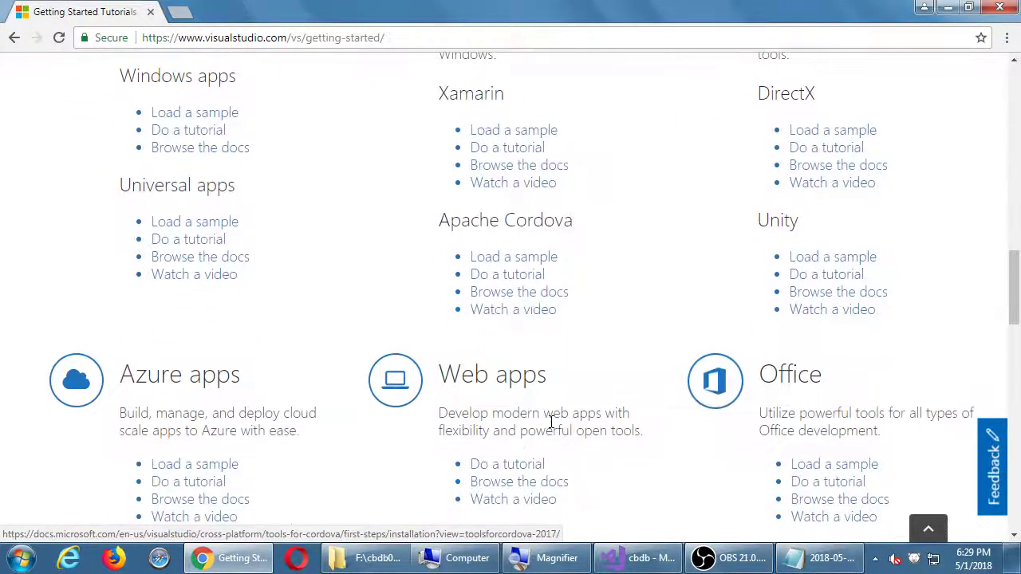
Open the Apache Cordova docs in a new tab and go to Publishing > Publish to a store
left_click(547, 299)
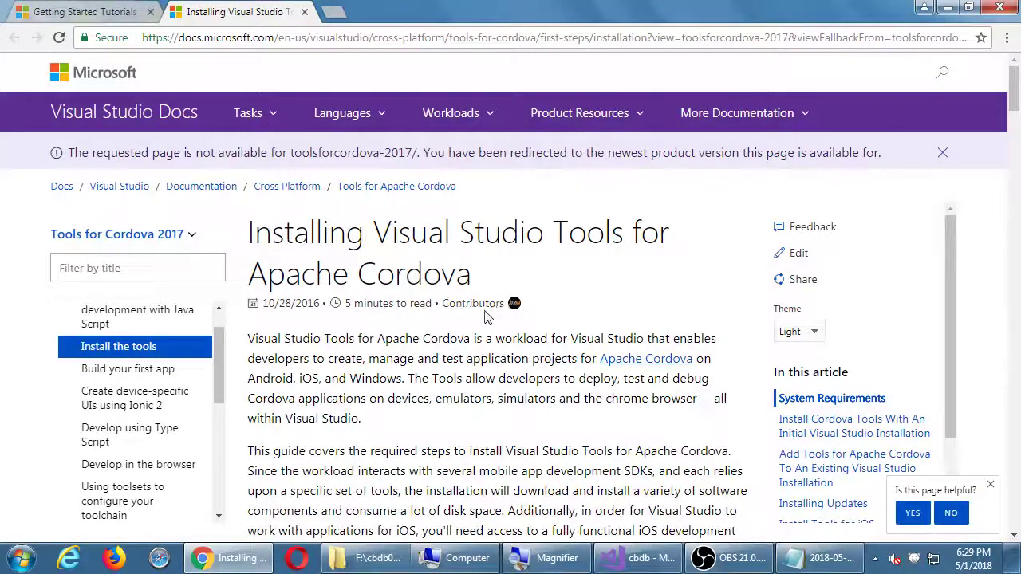
left_click_drag(221, 365, 216, 472)
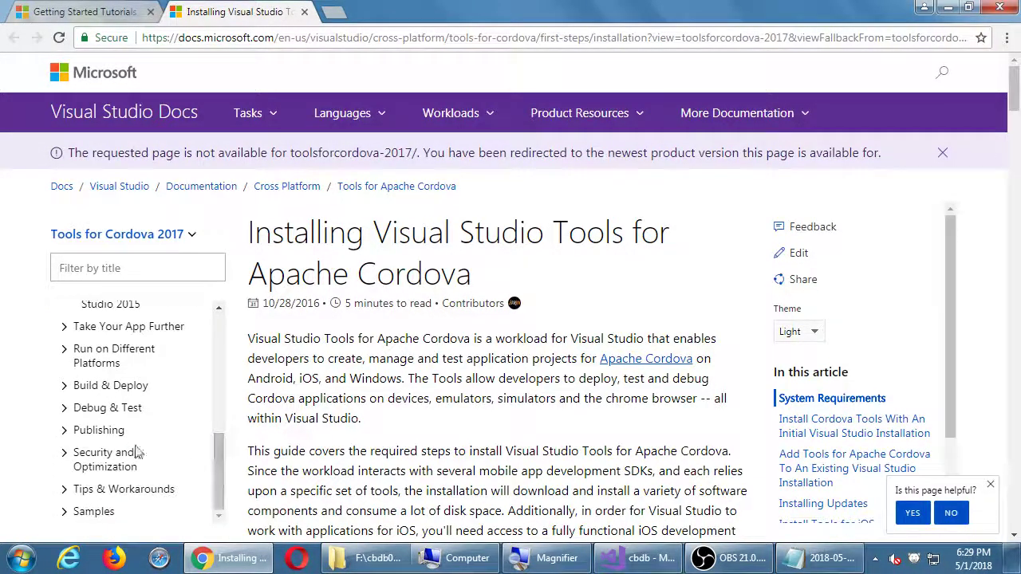
left_click(106, 432)
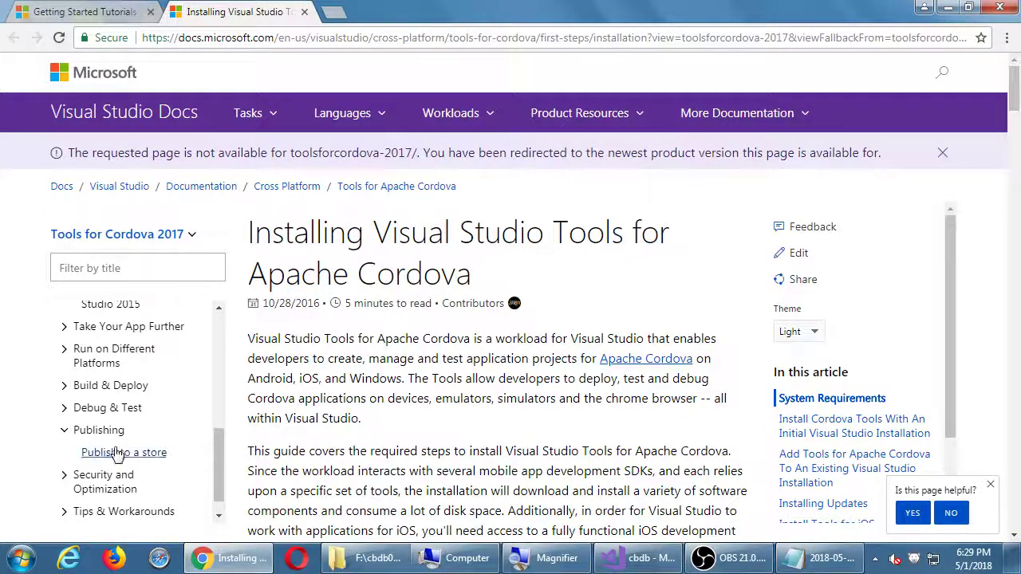
left_click(98, 452)
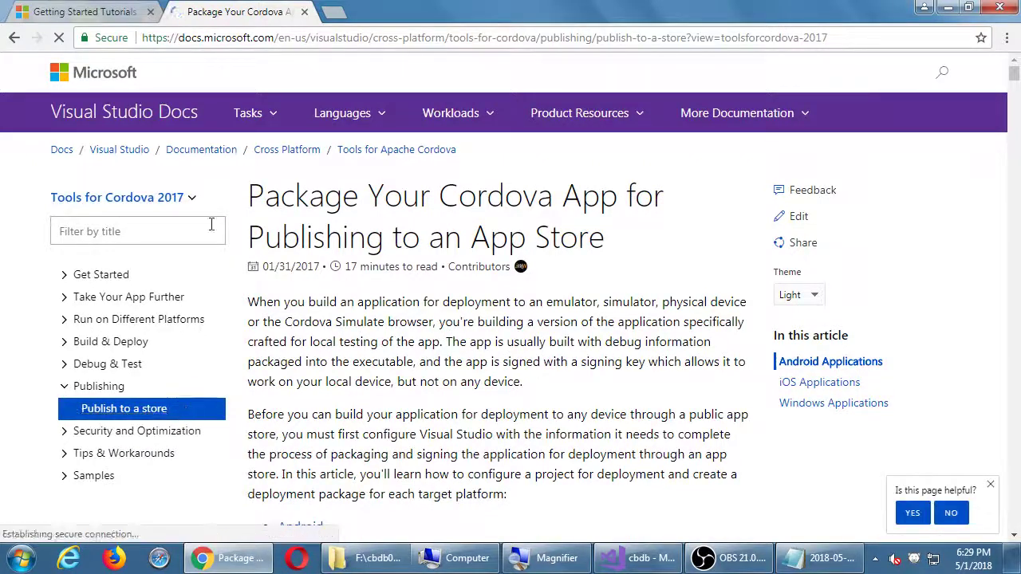
Scroll the Publish to a store article down to the '2. Android: Generate a Private Certificate' heading and highlight '2. Android'
left_click(327, 37)
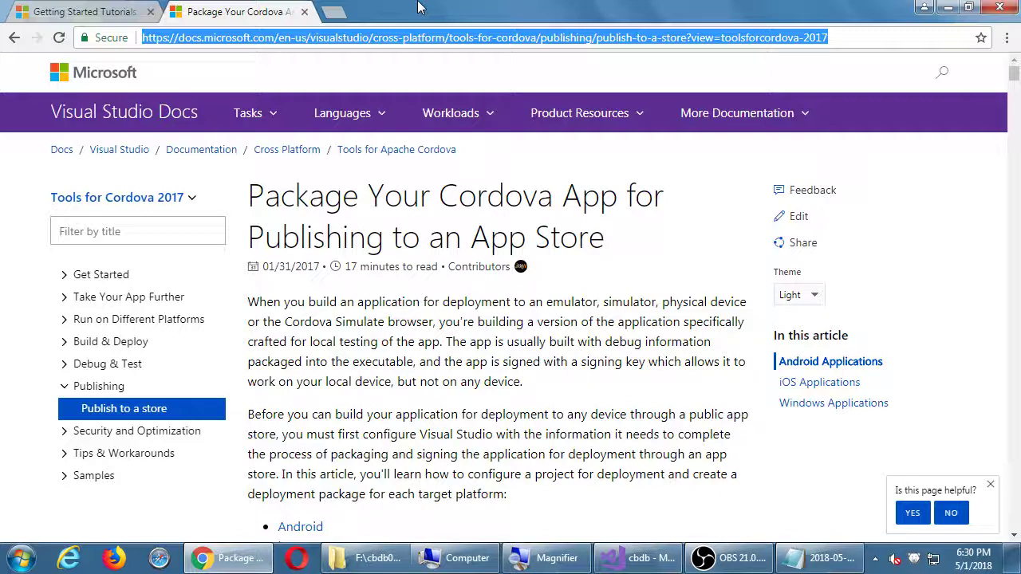
left_click(604, 322)
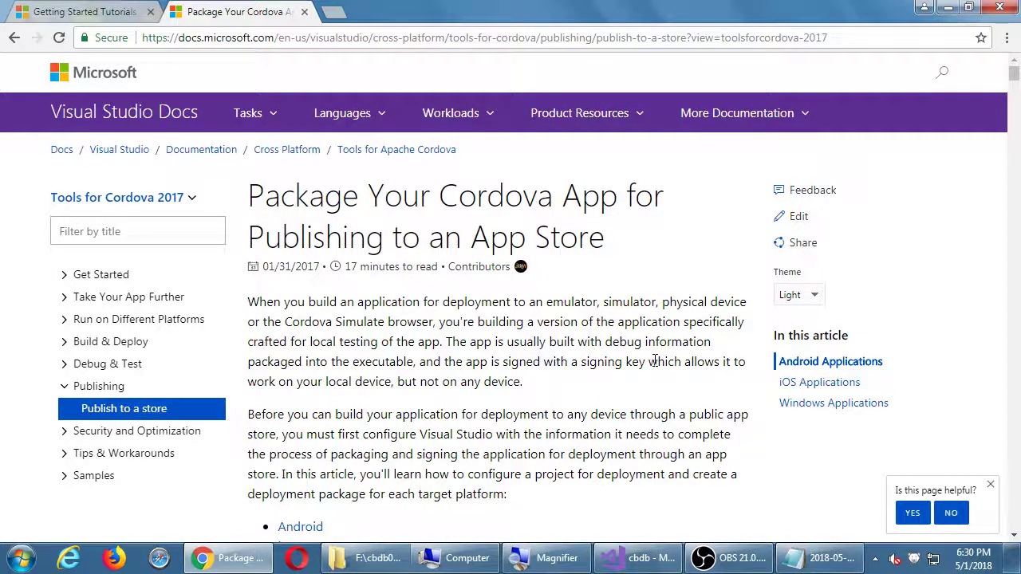
scroll(651, 361, "down", 2)
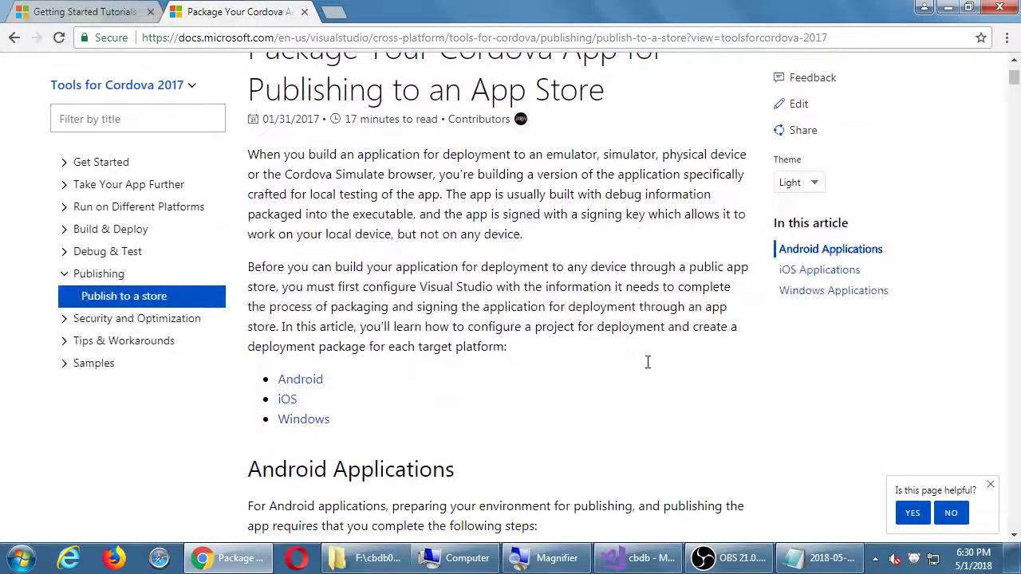
scroll(648, 362, "down", 1)
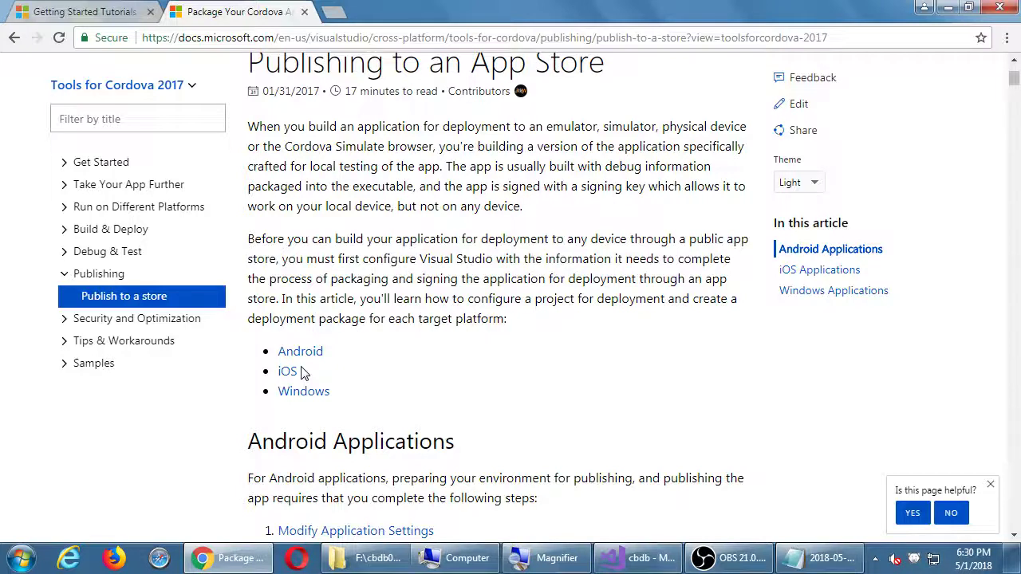
scroll(520, 343, "down", 1)
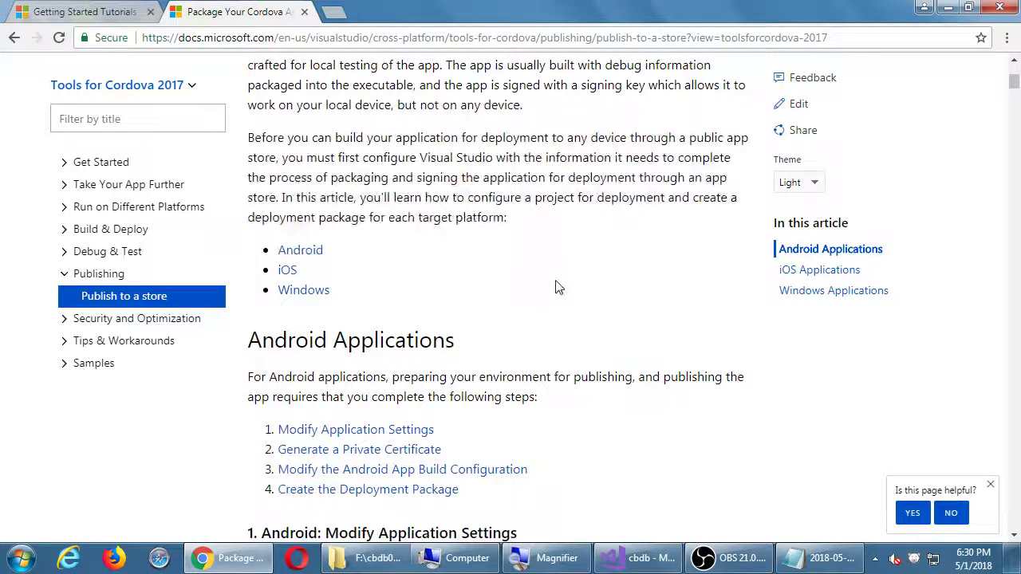
scroll(595, 296, "down", 1)
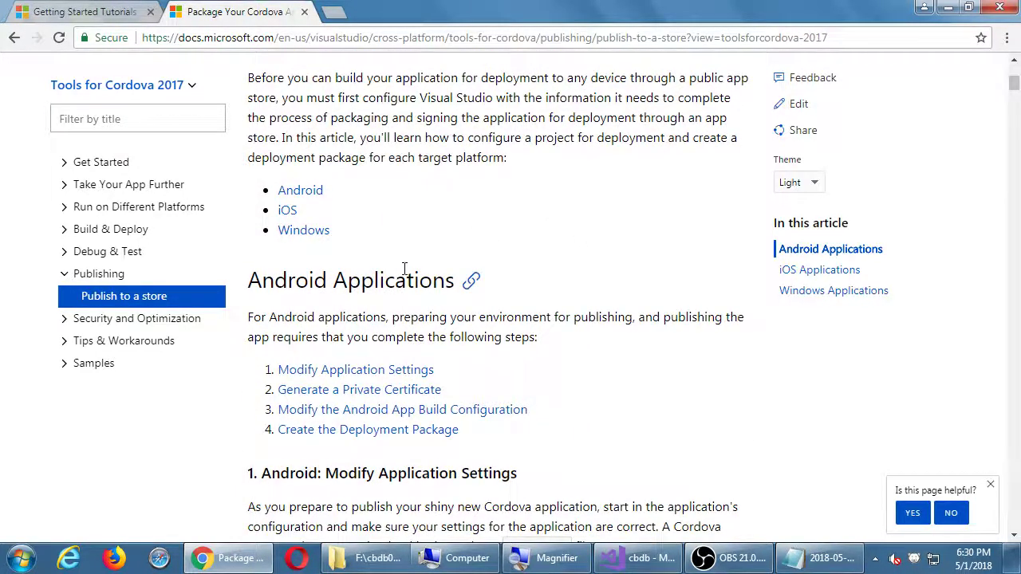
scroll(540, 298, "down", 2)
scroll(542, 300, "down", 1)
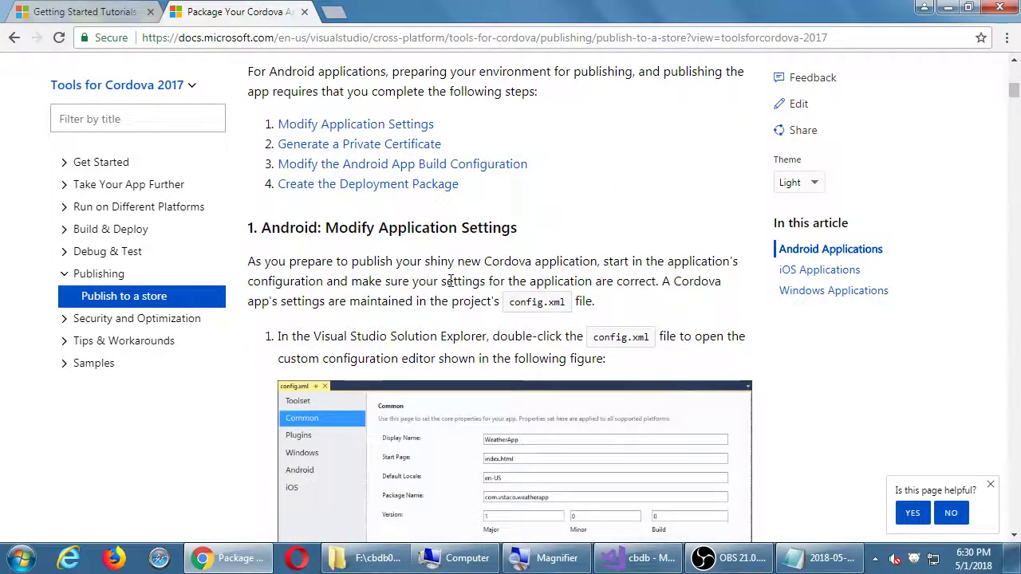
scroll(451, 281, "down", 2)
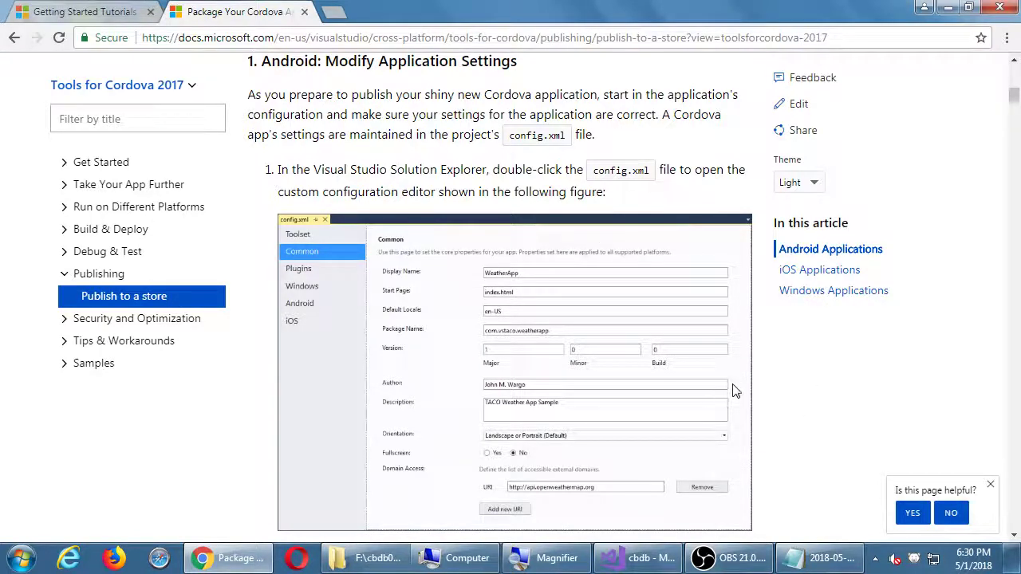
scroll(735, 391, "down", 6)
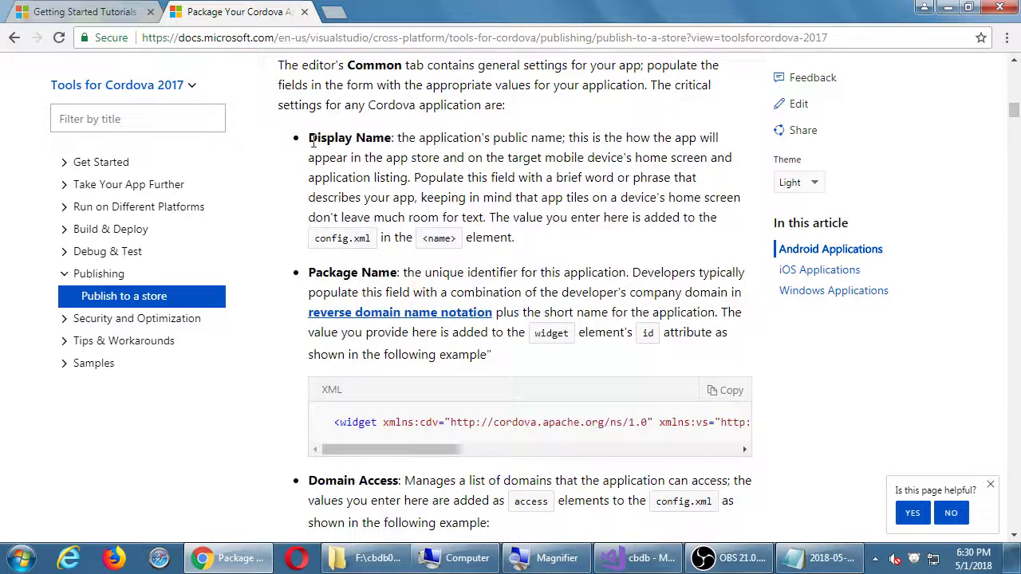
scroll(605, 238, "down", 1)
scroll(299, 356, "down", 6)
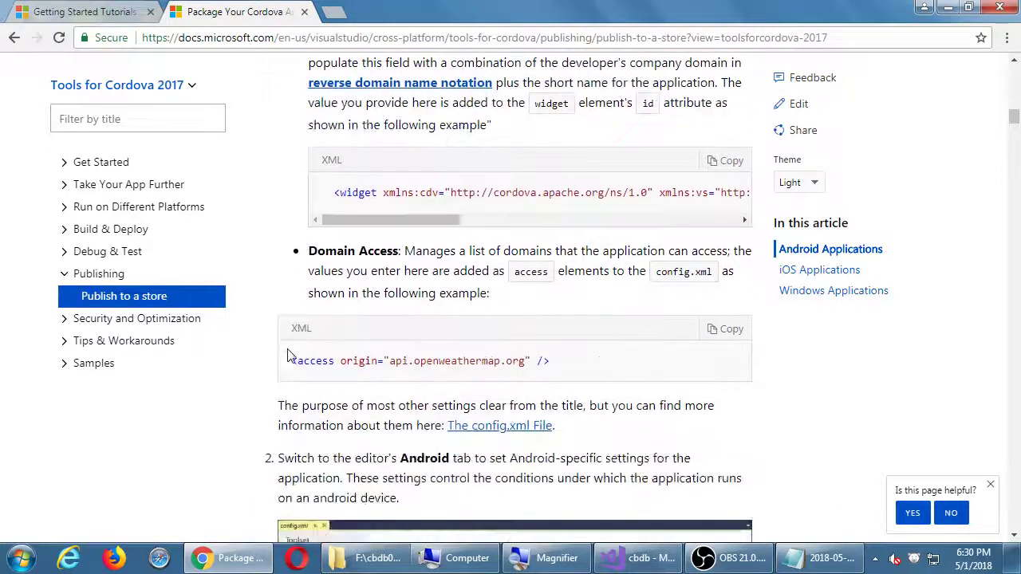
scroll(291, 357, "down", 6)
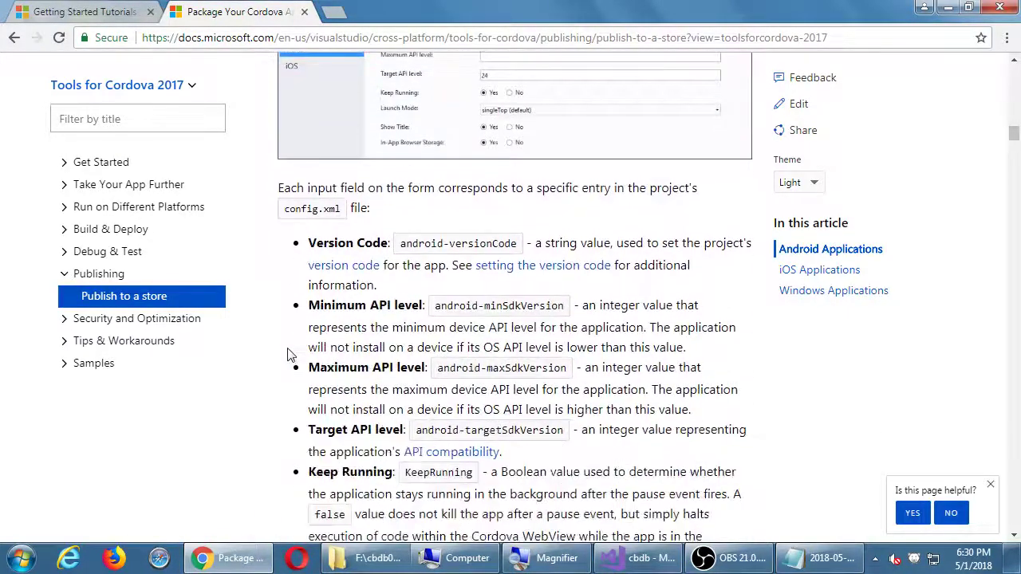
scroll(296, 355, "down", 3)
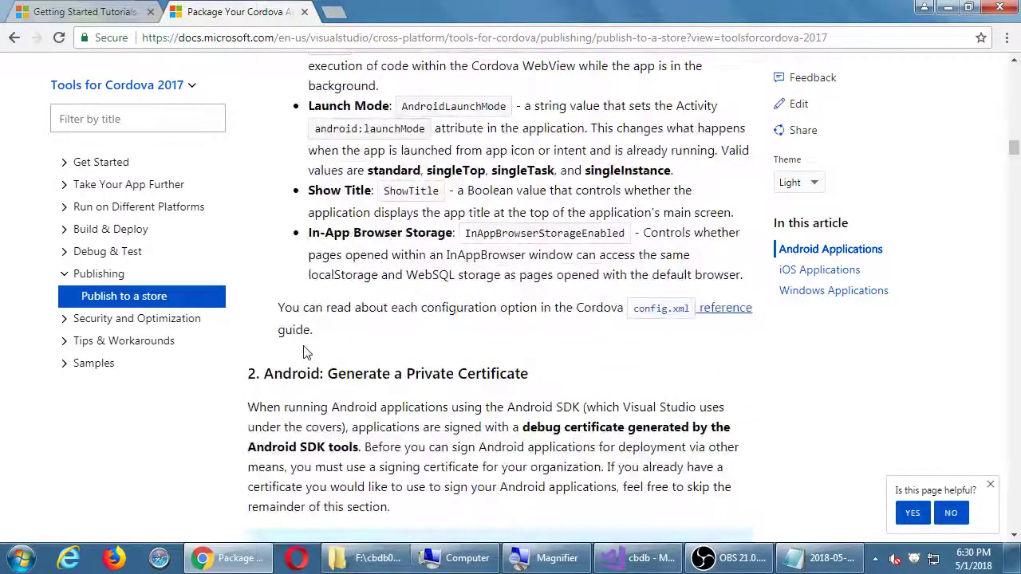
scroll(271, 343, "down", 1)
left_click_drag(245, 330, 321, 333)
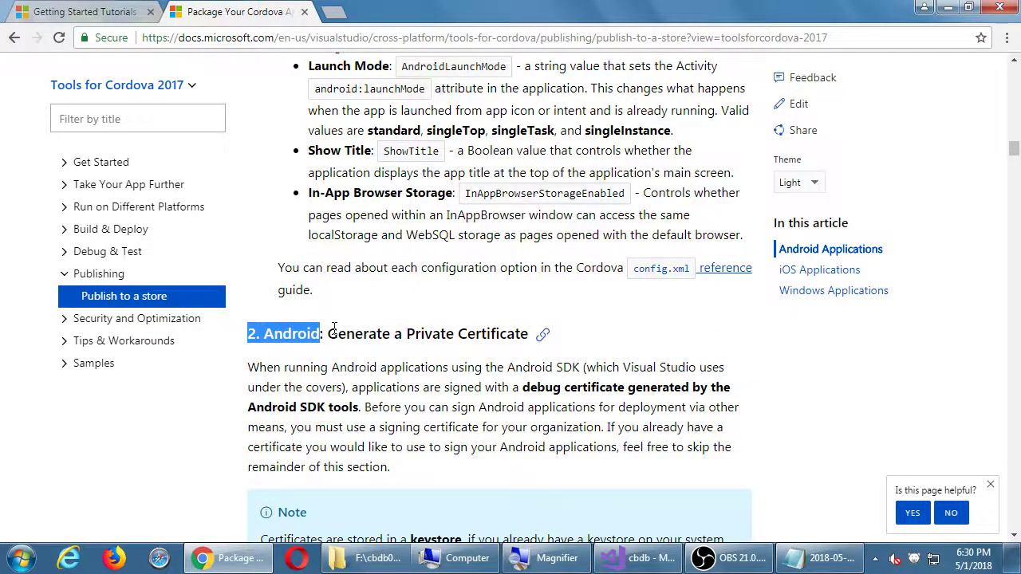
scroll(322, 333, "down", 2)
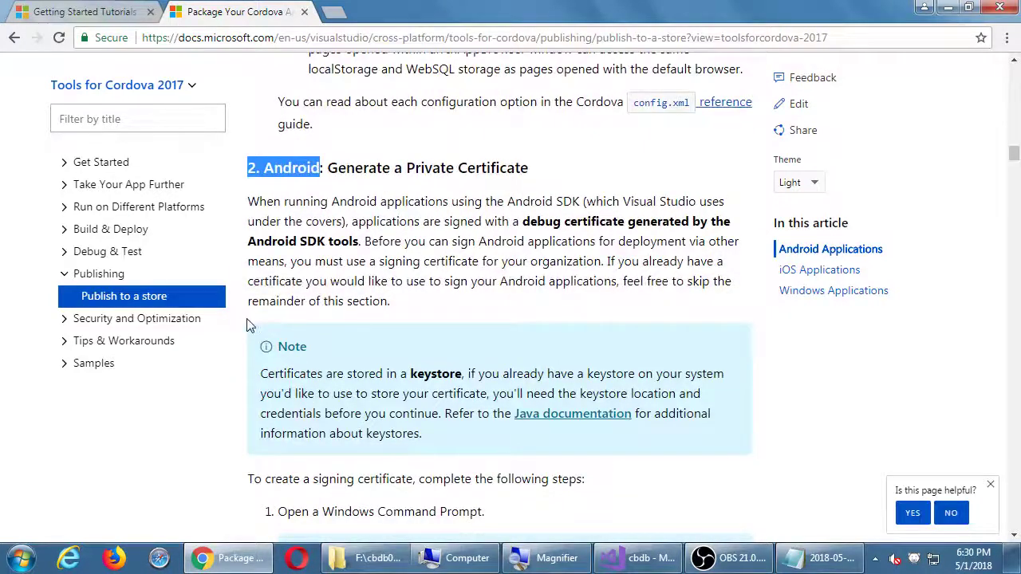
left_click(794, 560)
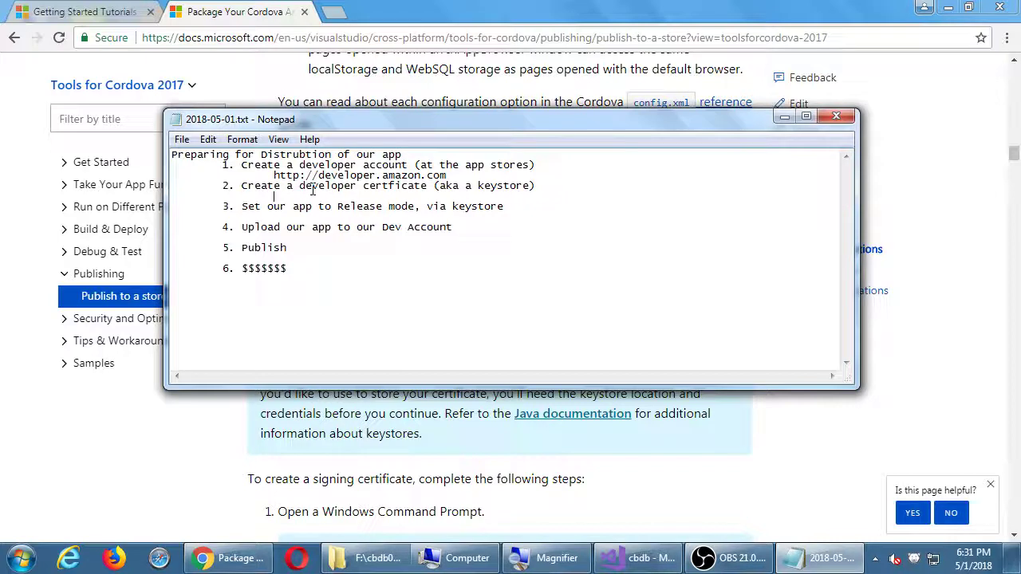
left_click_drag(385, 129, 422, 248)
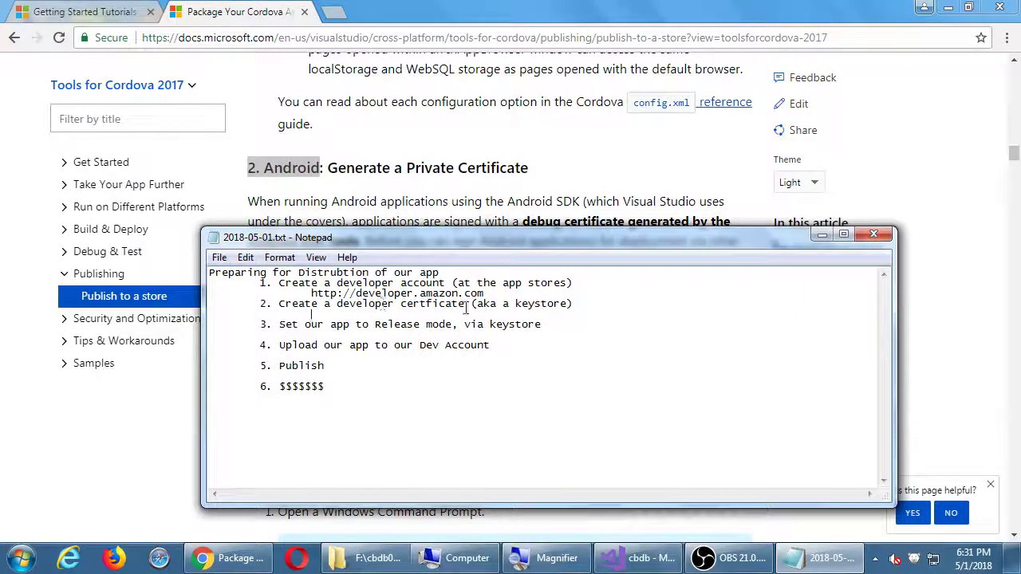
left_click(578, 171)
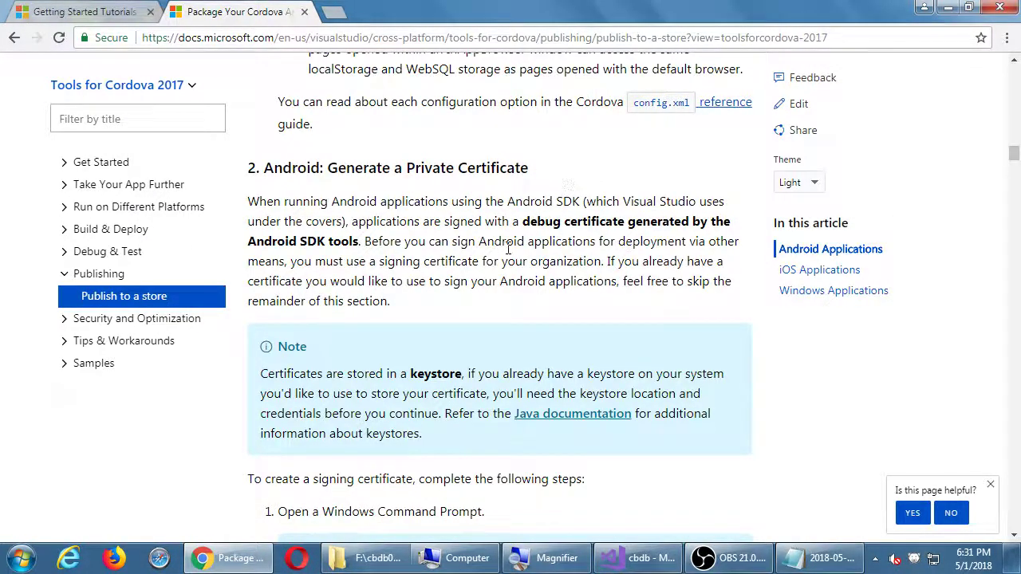
Select the word 'keystore' in the article's keystore Note
scroll(509, 253, "down", 1)
scroll(509, 253, "down", 1)
scroll(446, 310, "up", 1)
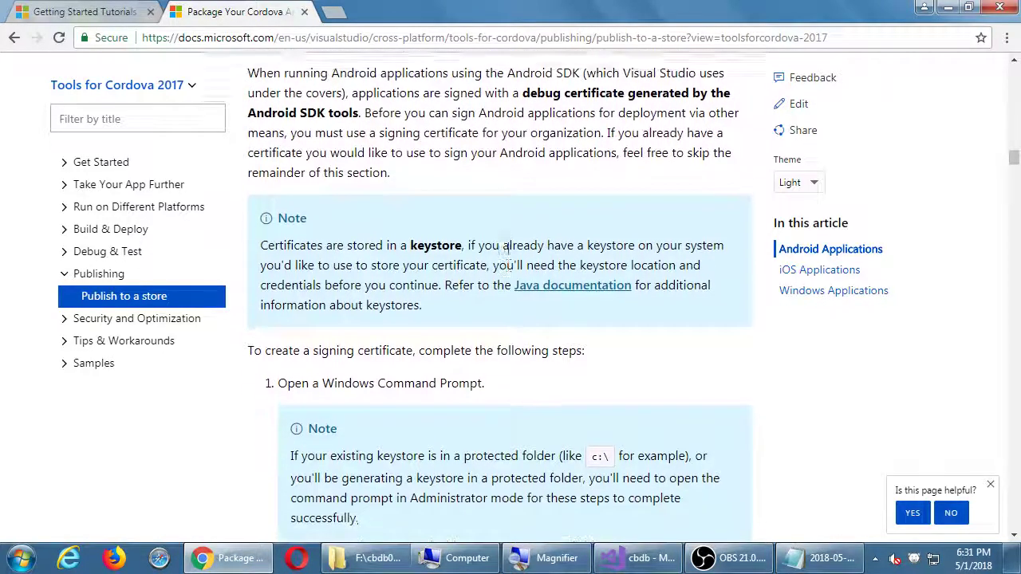
double_click(431, 289)
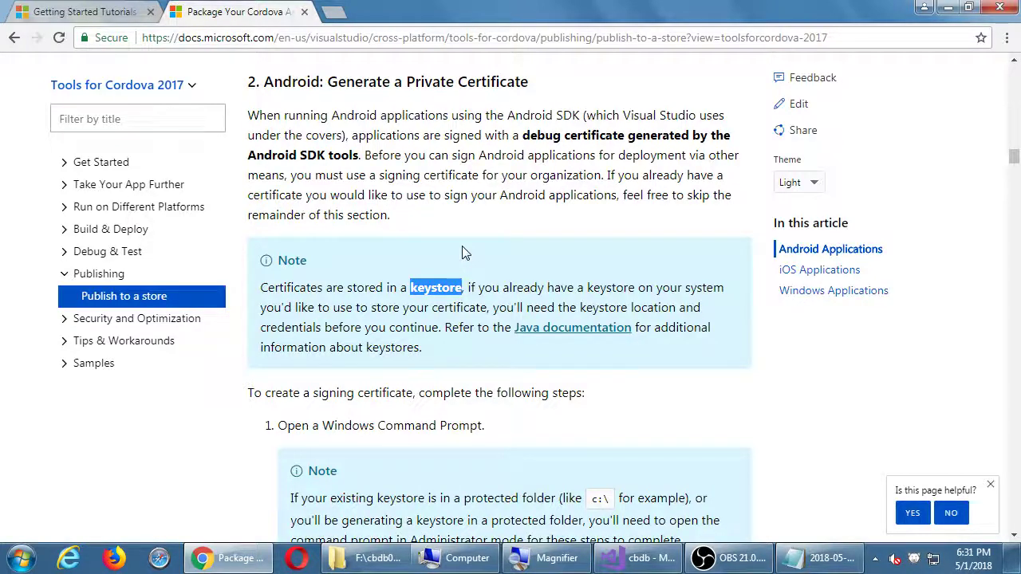
left_click(456, 275)
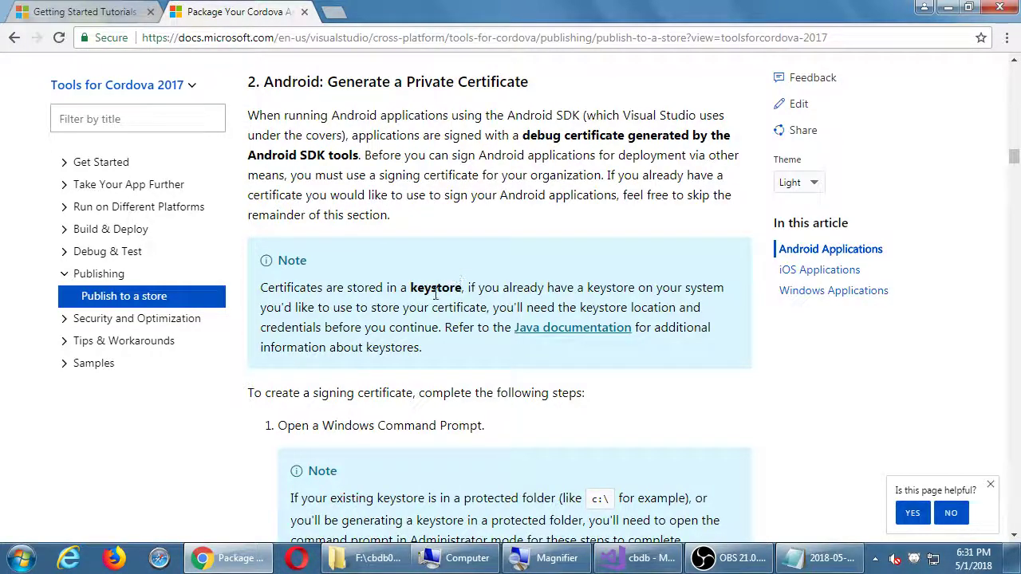
double_click(461, 281)
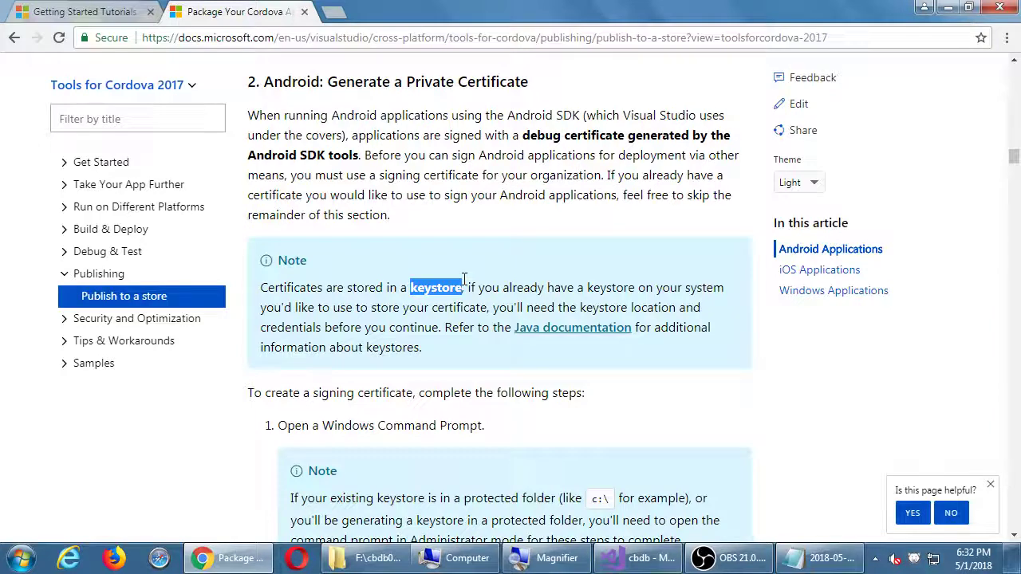
Scroll to the signing-certificate steps and highlight part of the Open a Windows Command Prompt step
scroll(630, 275, "down", 2)
scroll(633, 274, "down", 2)
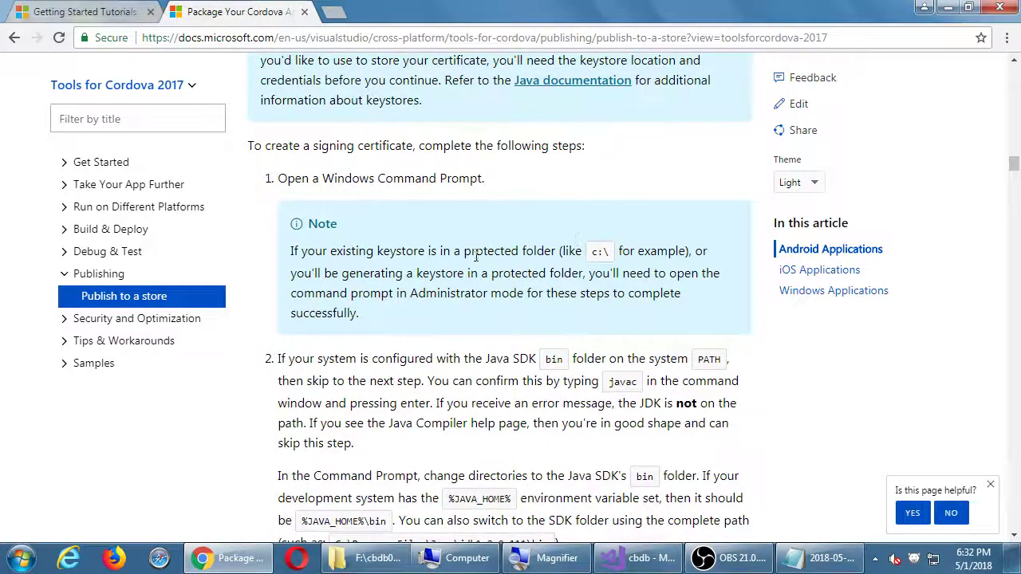
scroll(483, 263, "down", 1)
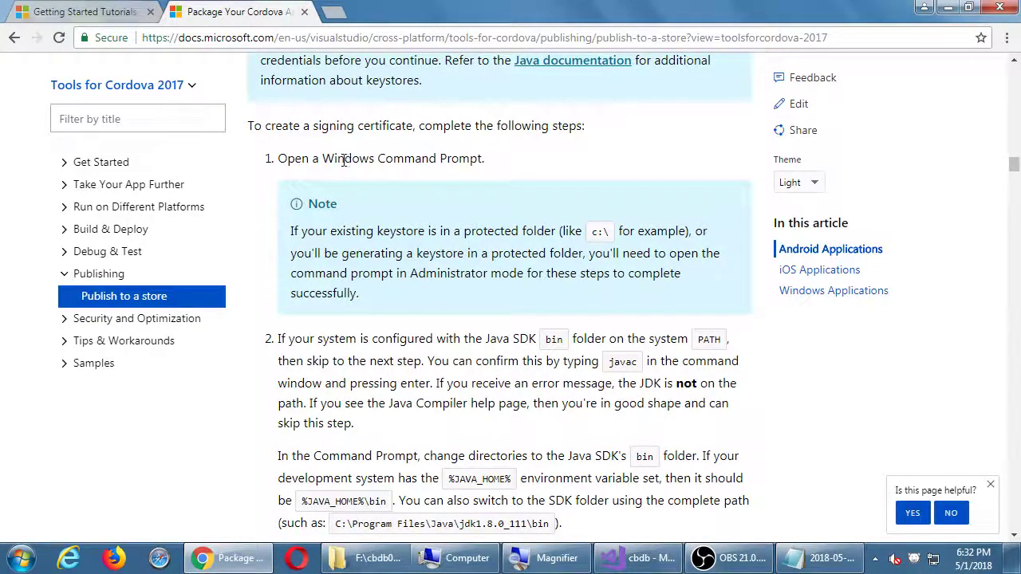
left_click_drag(345, 161, 462, 165)
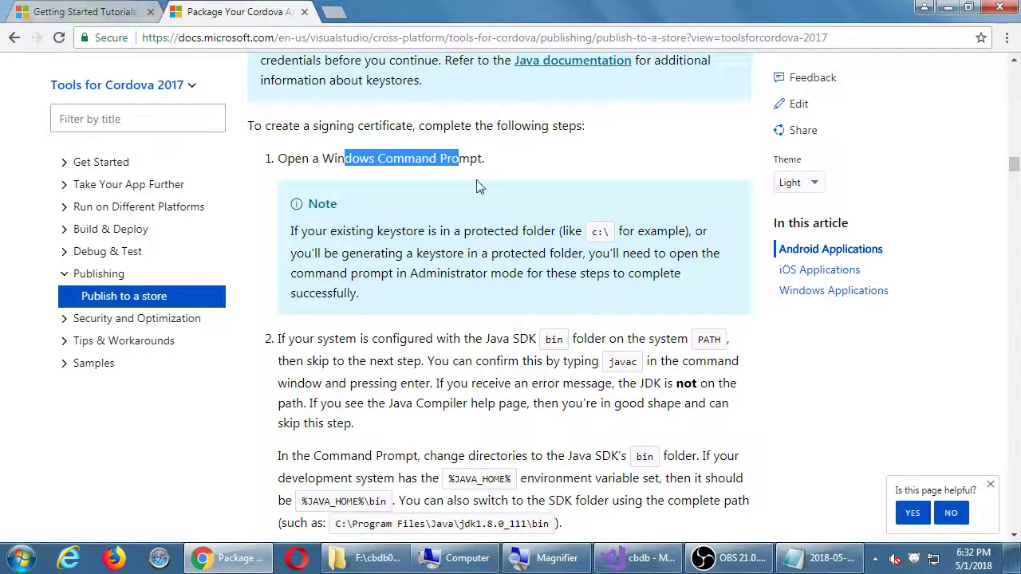
Search the Windows Start menu for 'prom' to find Command Prompt
left_click(503, 167)
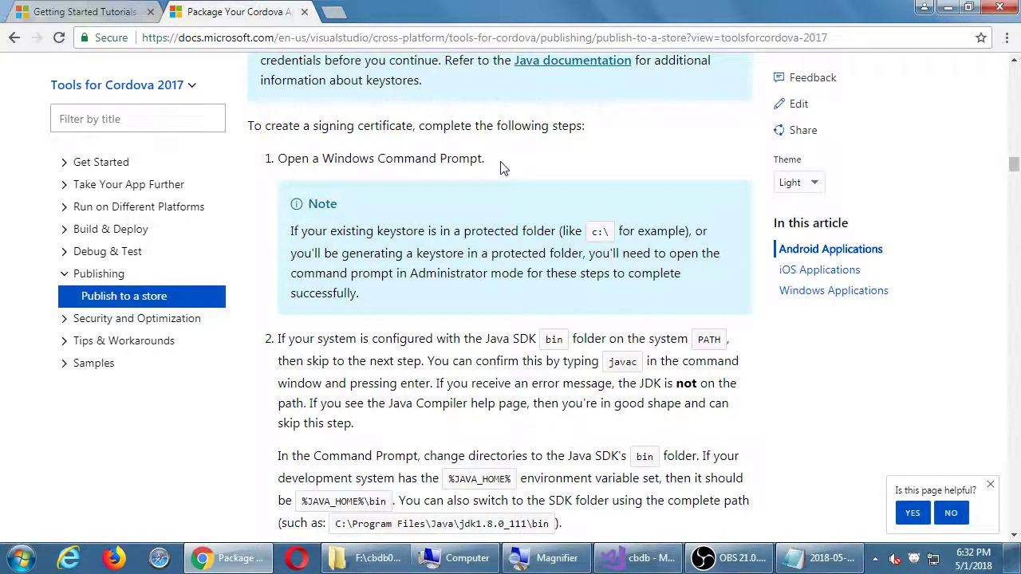
key("alt")
key("super")
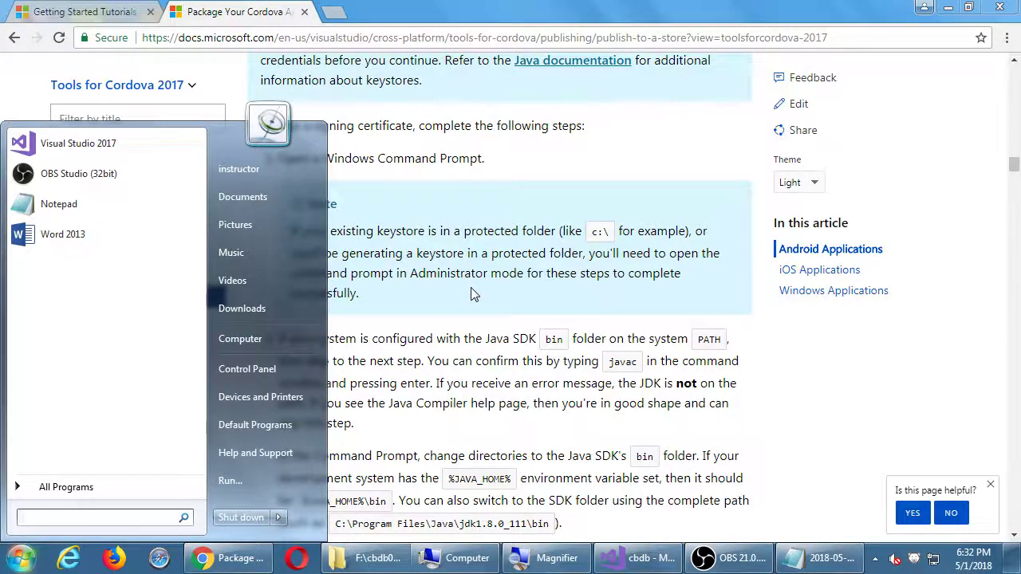
type("prom")
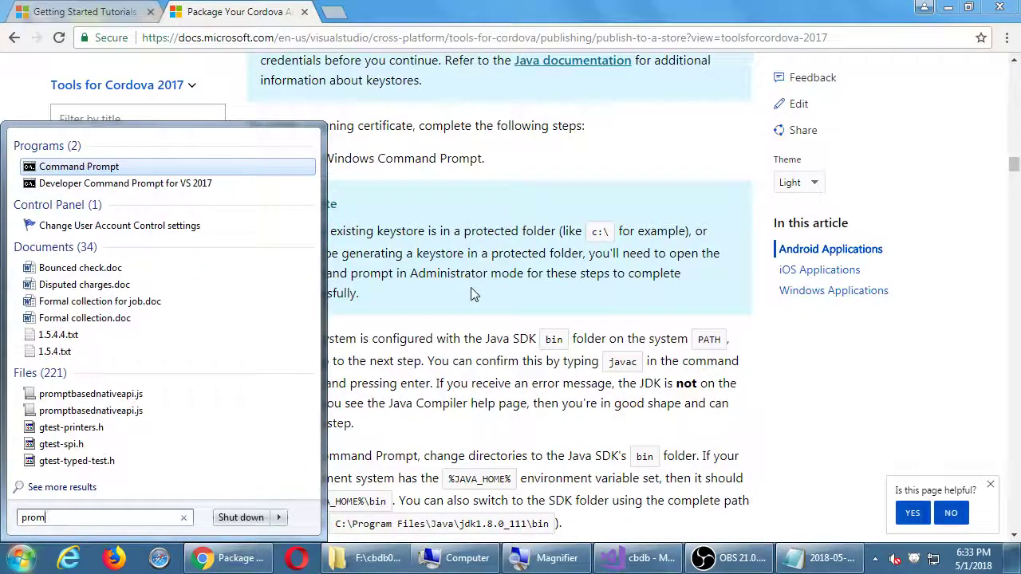
Launch Command Prompt as administrator and move its window to the right side
key("Return")
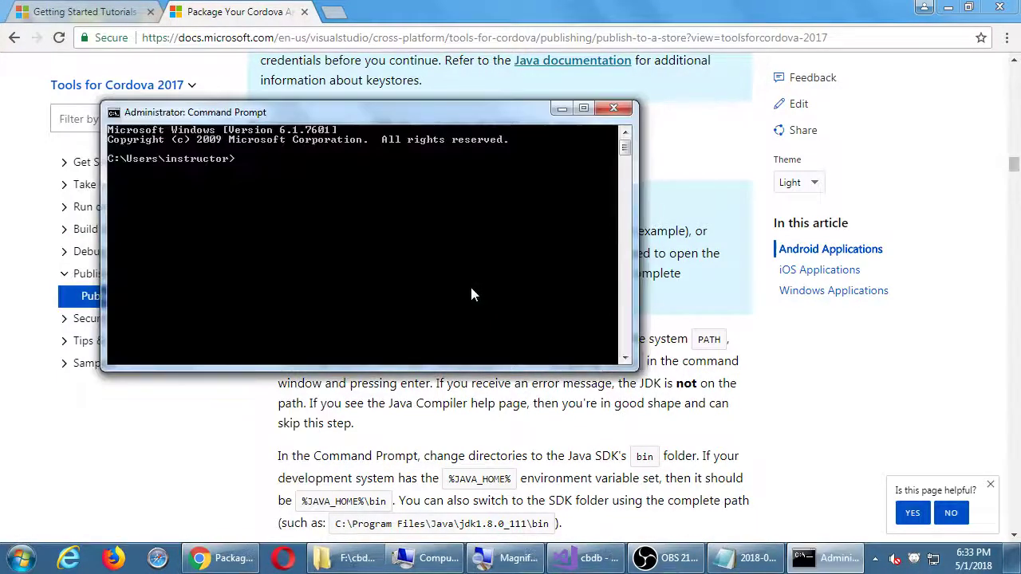
left_click_drag(392, 121, 742, 160)
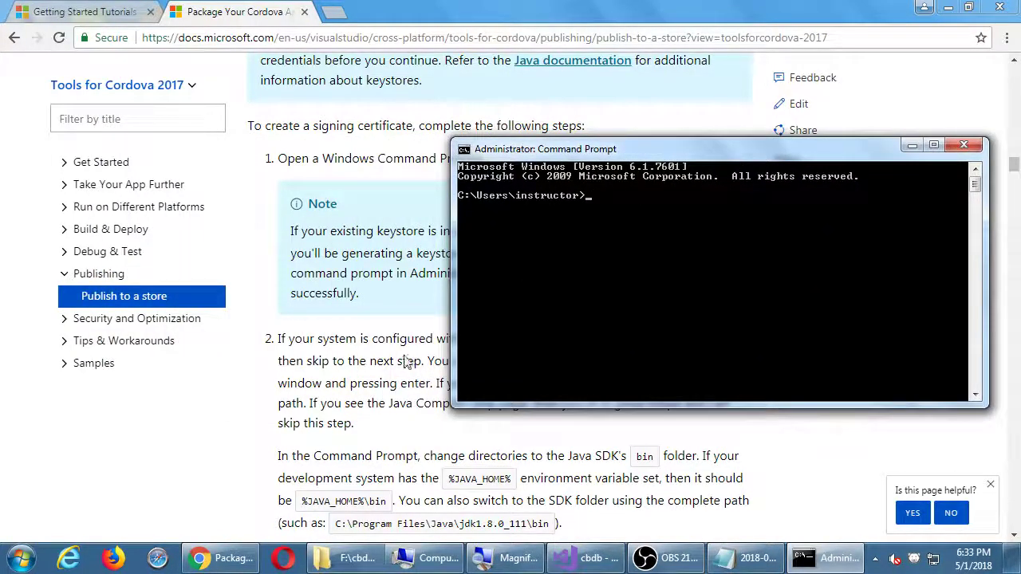
left_click(406, 359)
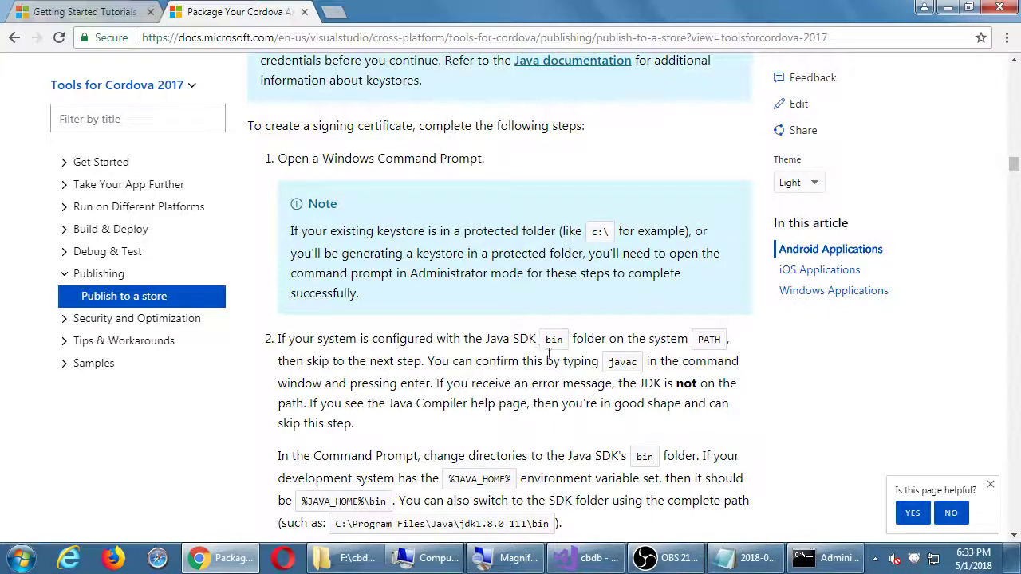
scroll(533, 399, "down", 1)
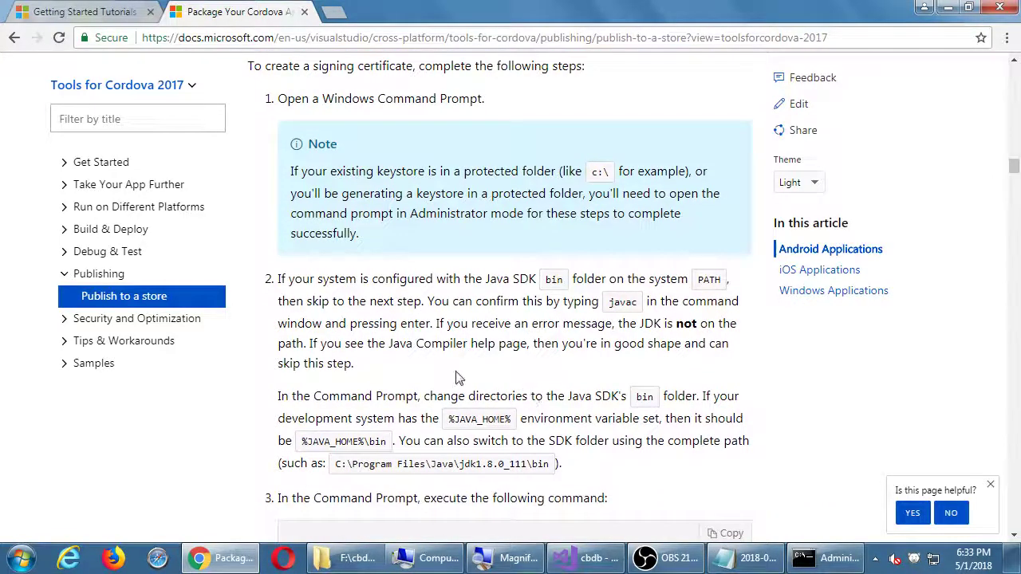
Run javac in the admin prompt to confirm the JDK isn't on the PATH, then return to the article
key("alt+Tab")
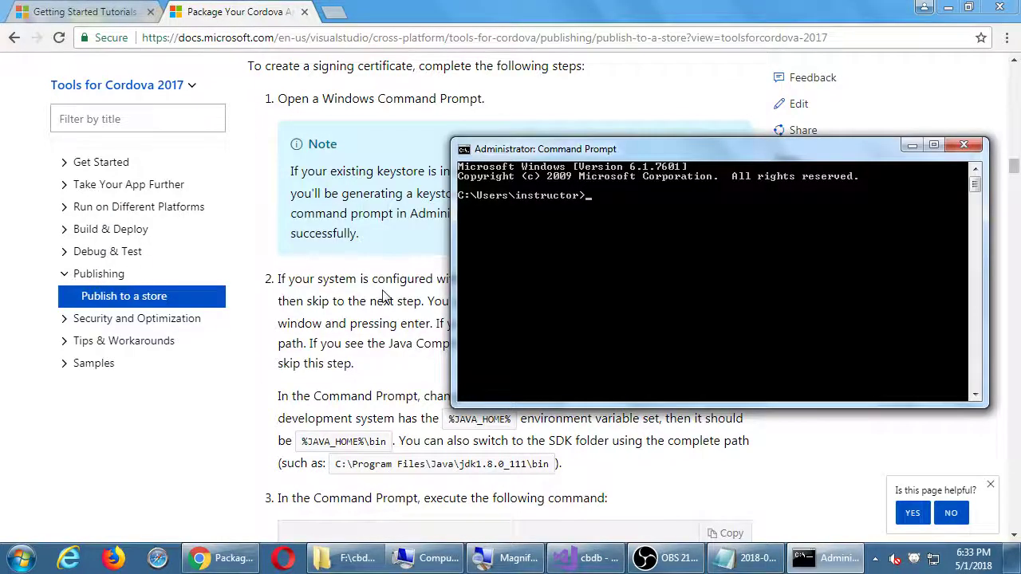
key("super+plus")
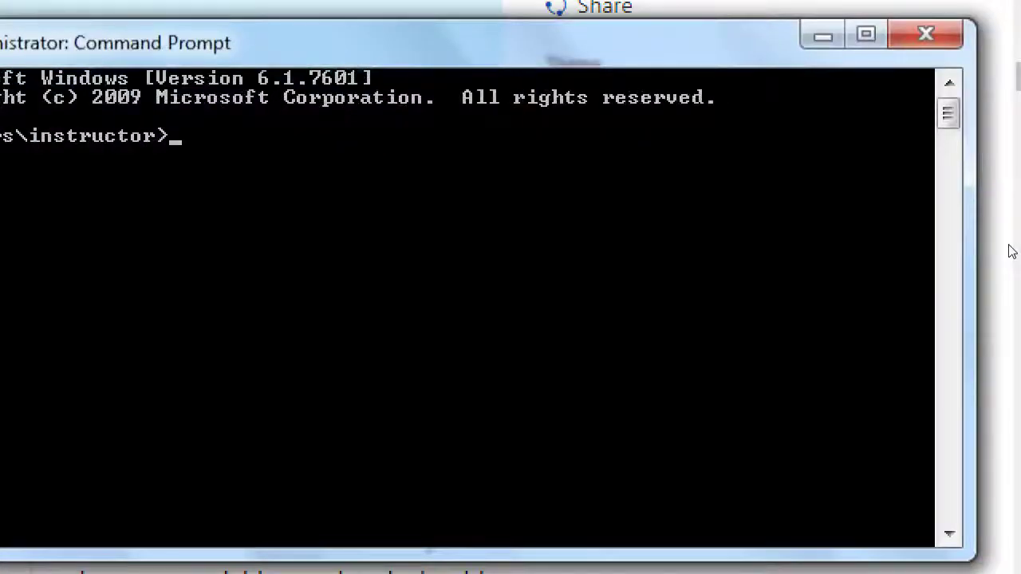
type("javac")
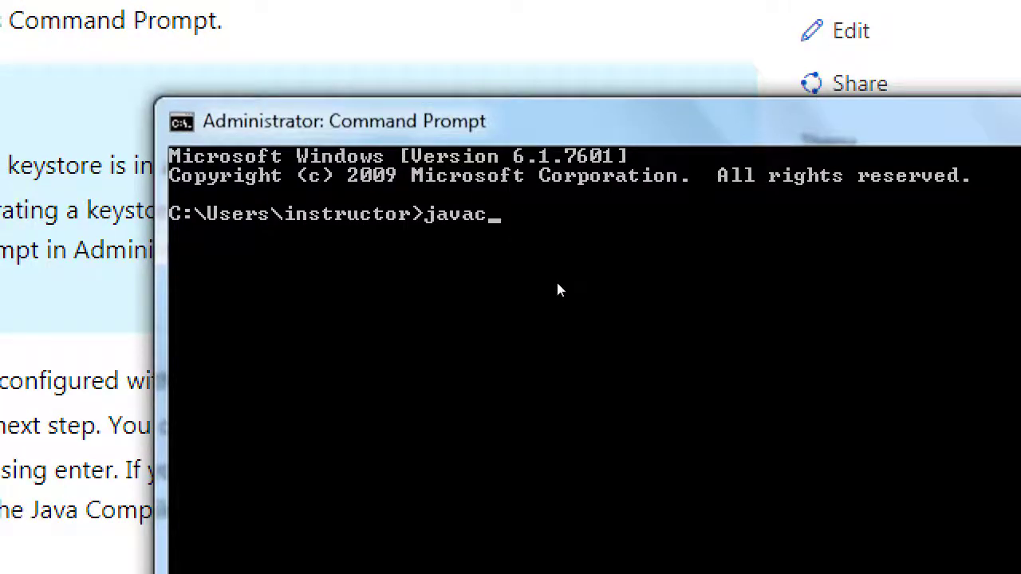
key("Return")
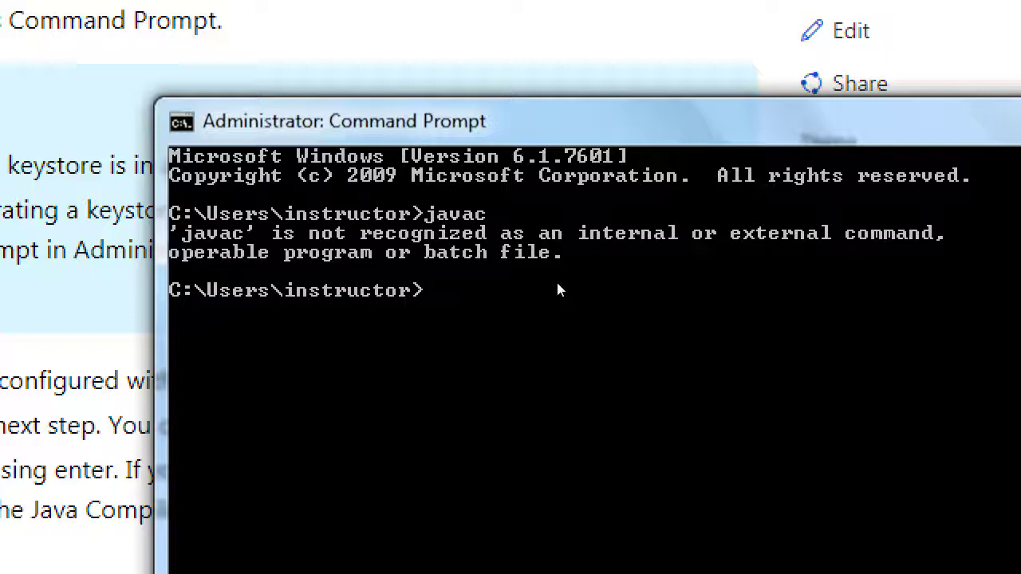
type("oiofdiodfiosifdopsdfi")
key("BackSpace")
key("BackSpace")
key("BackSpace")
key("BackSpace")
key("BackSpace")
key("BackSpace")
key("BackSpace")
key("BackSpace")
key("BackSpace")
key("BackSpace")
key("BackSpace")
key("BackSpace")
key("BackSpace")
key("BackSpace")
key("BackSpace")
key("BackSpace")
key("BackSpace")
key("BackSpace")
key("BackSpace")
key("BackSpace")
type("kjfkfj")
key("BackSpace")
key("BackSpace")
key("BackSpace")
key("BackSpace")
key("BackSpace")
key("BackSpace")
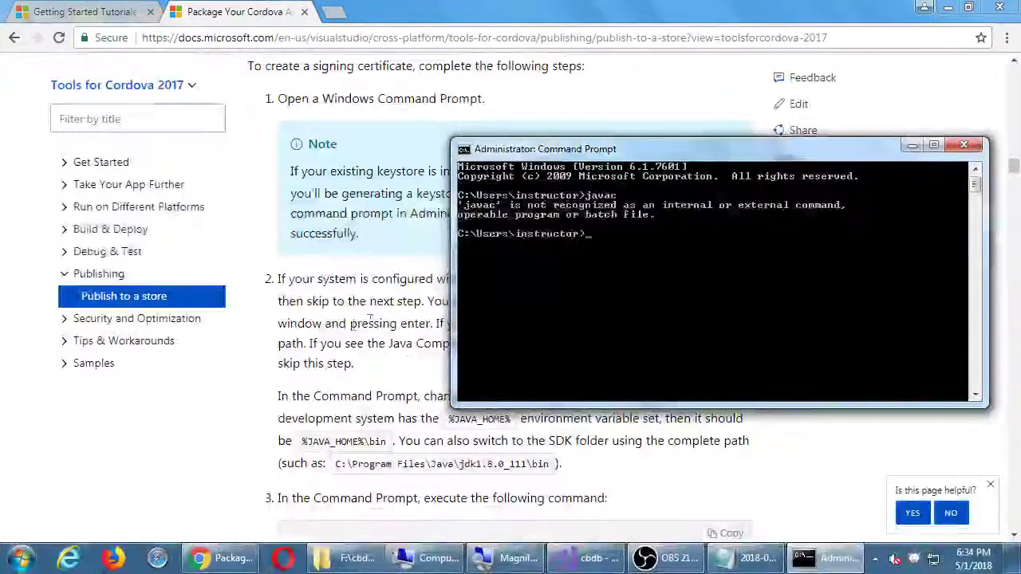
left_click(370, 318)
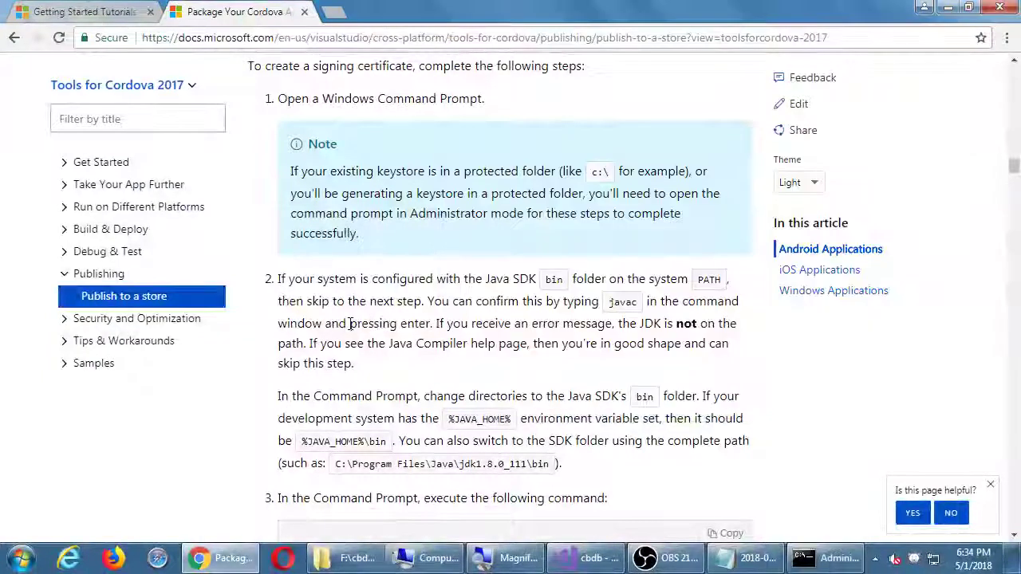
Highlight javac and part of the example path C:\Program Files\Java\jdk1.8.0_111\bin, then show the desktop
double_click(608, 303)
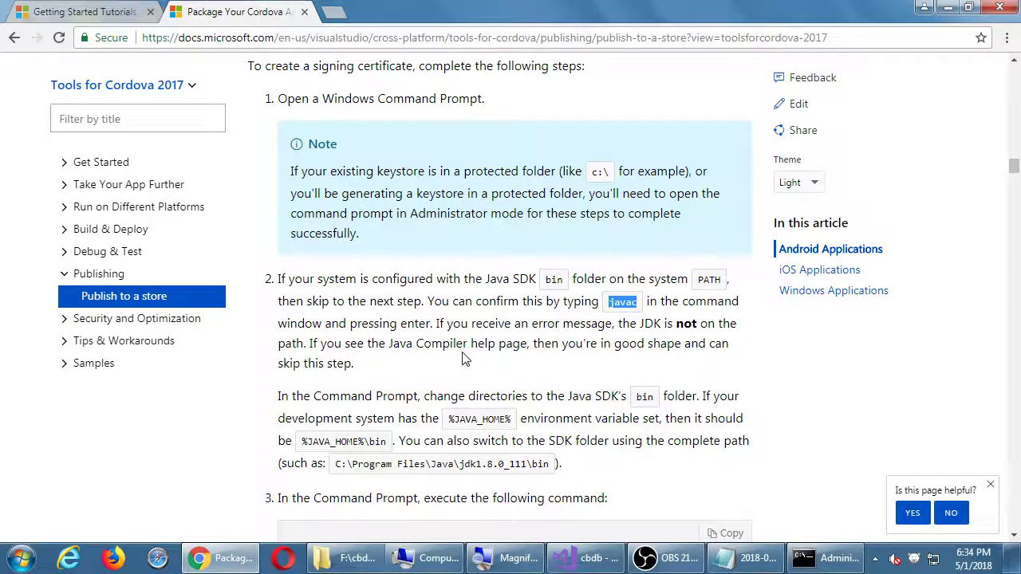
scroll(466, 359, "down", 1)
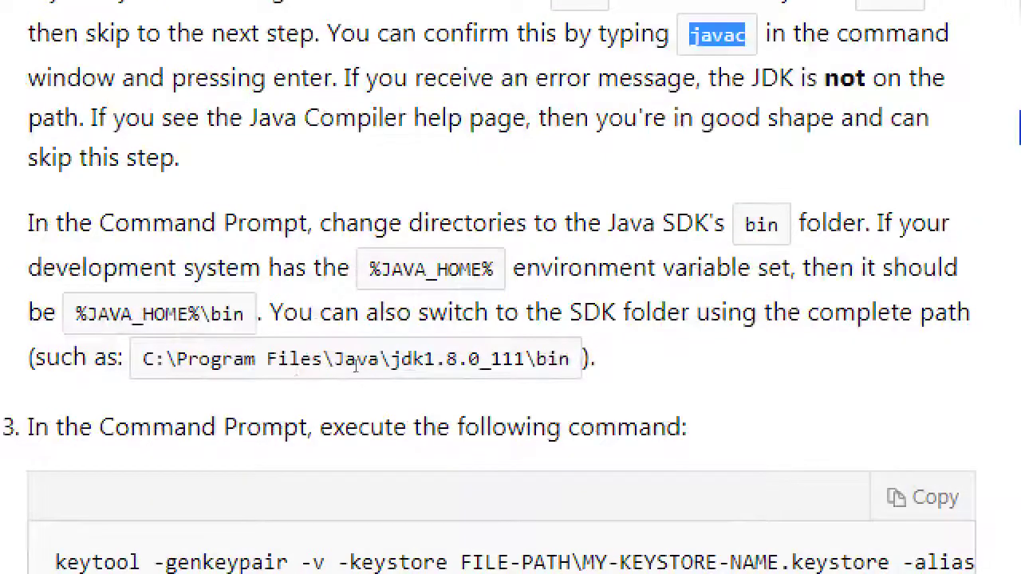
left_click_drag(72, 357, 138, 358)
left_click_drag(399, 363, 401, 385)
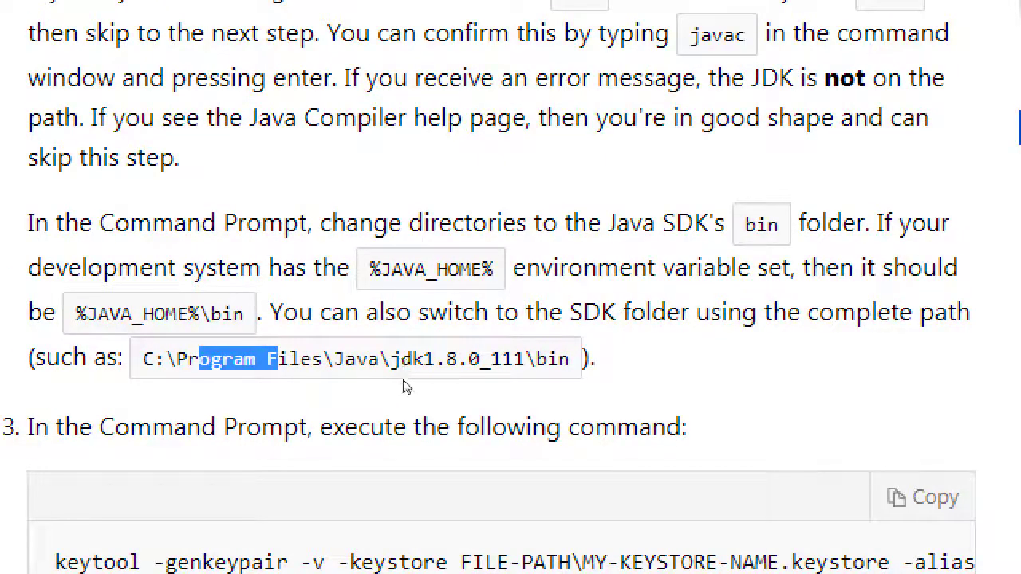
key("alt+Tab")
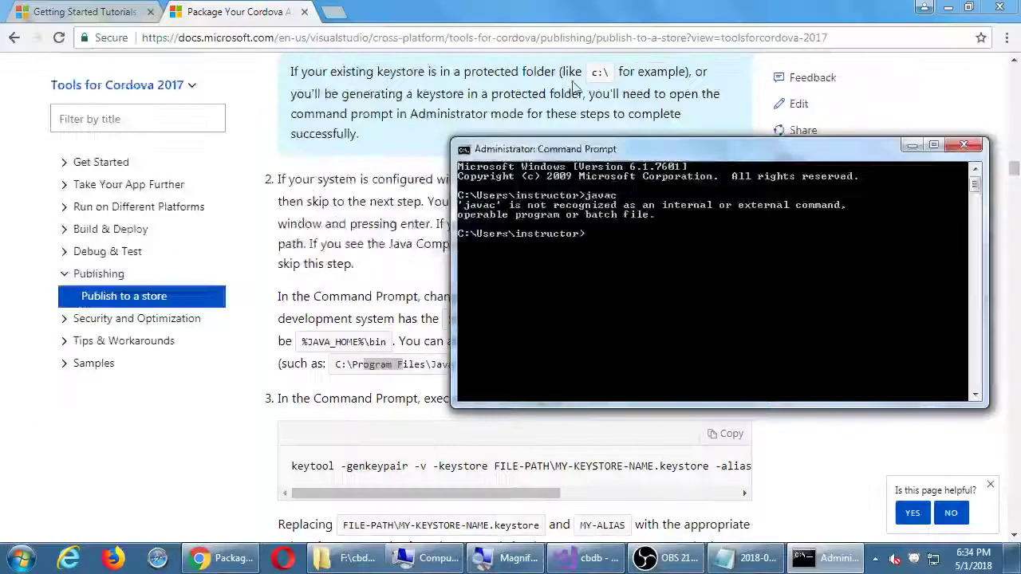
key("super+d")
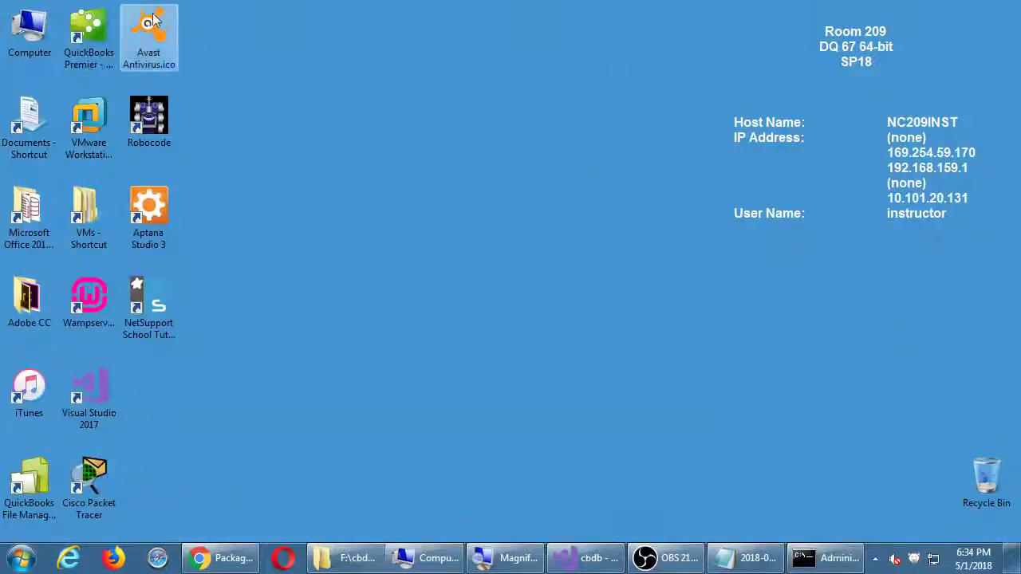
Close the stray Computer window and bring the Administrator Command Prompt back up
key("alt+Tab")
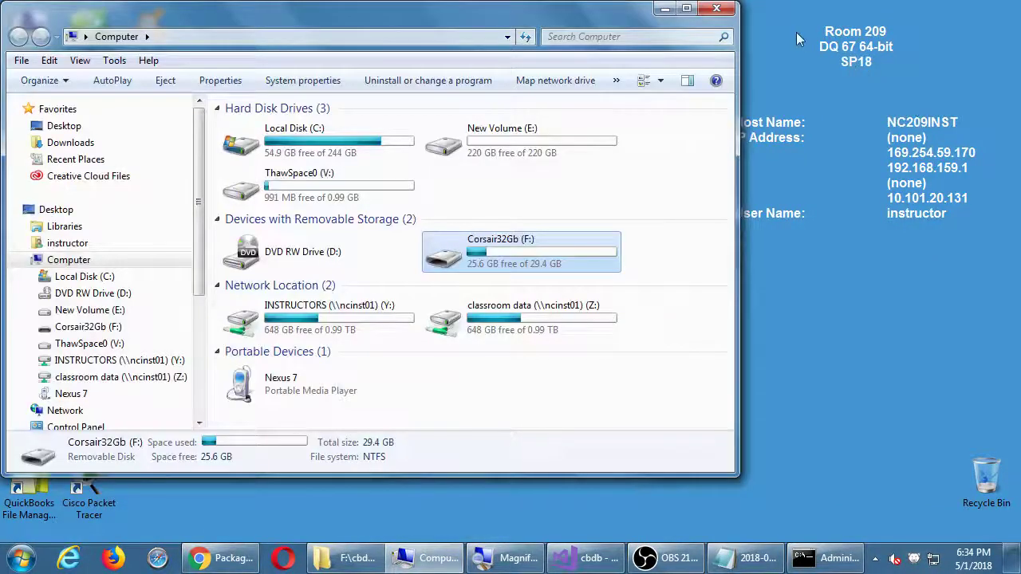
left_click(717, 8)
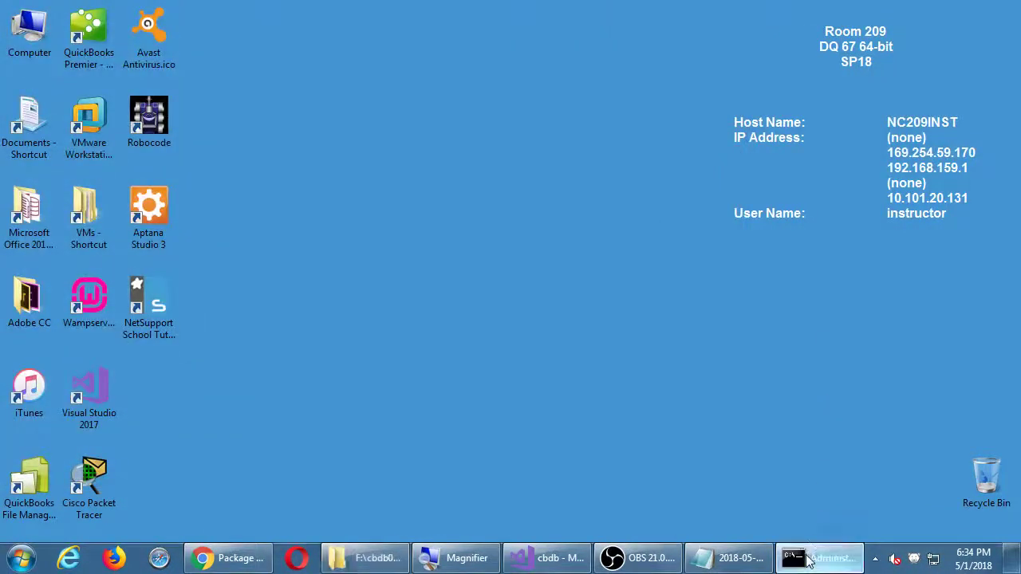
left_click(821, 557)
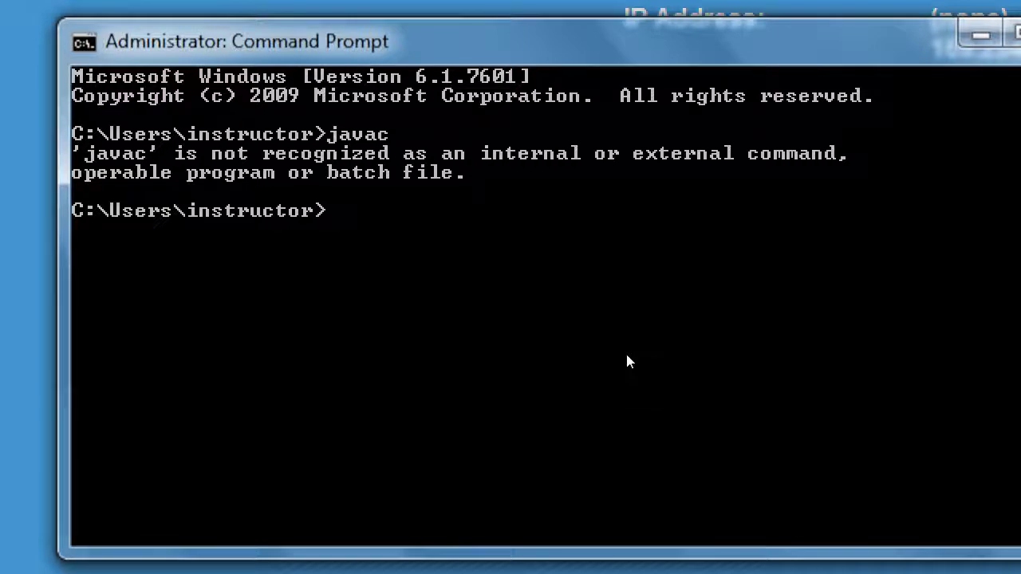
Change to the root of drive C: with cd \
type("cd")
key("BackSpace")
type("/")
key("BackSpace")
type("\\")
key("Return")
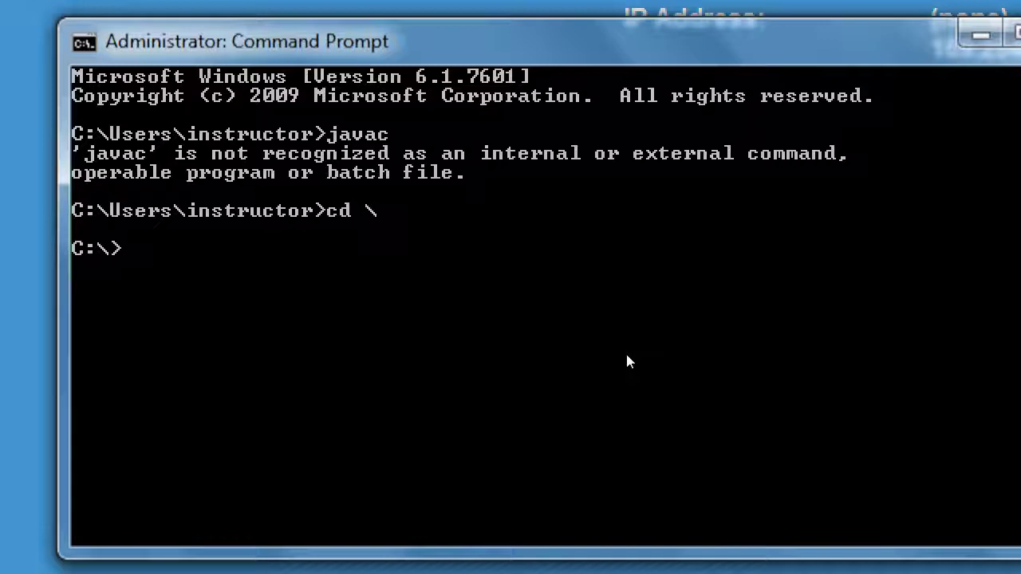
Run dir at C:\ and scroll through the listing of files and directories
type("dir")
key("Return")
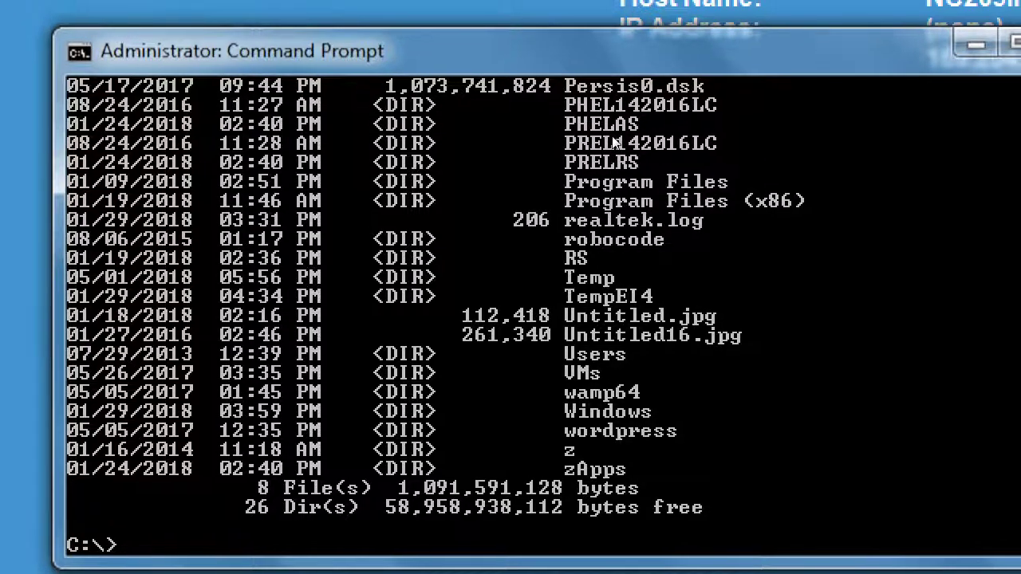
scroll(644, 261, "up", 7)
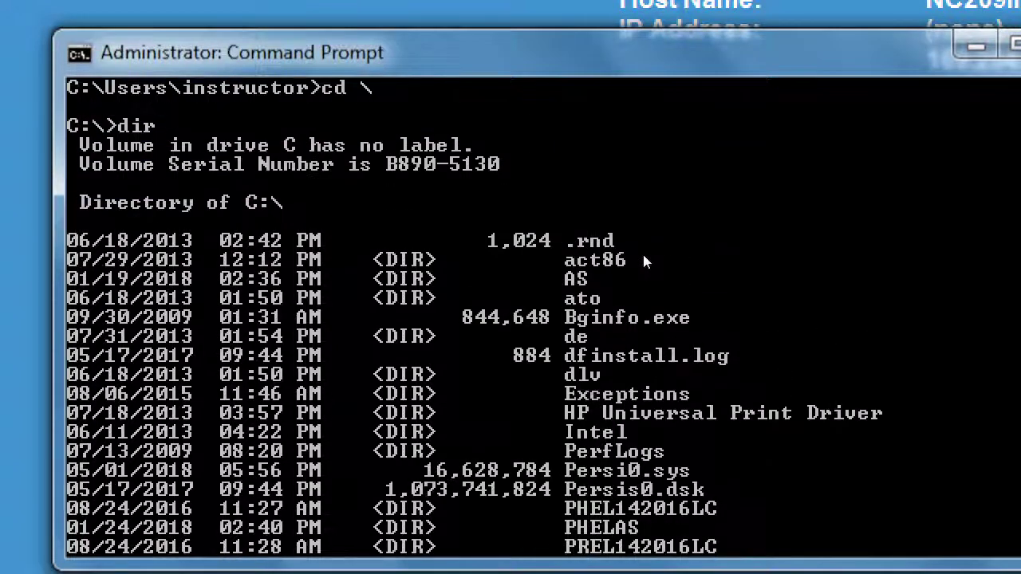
scroll(645, 261, "down", 3)
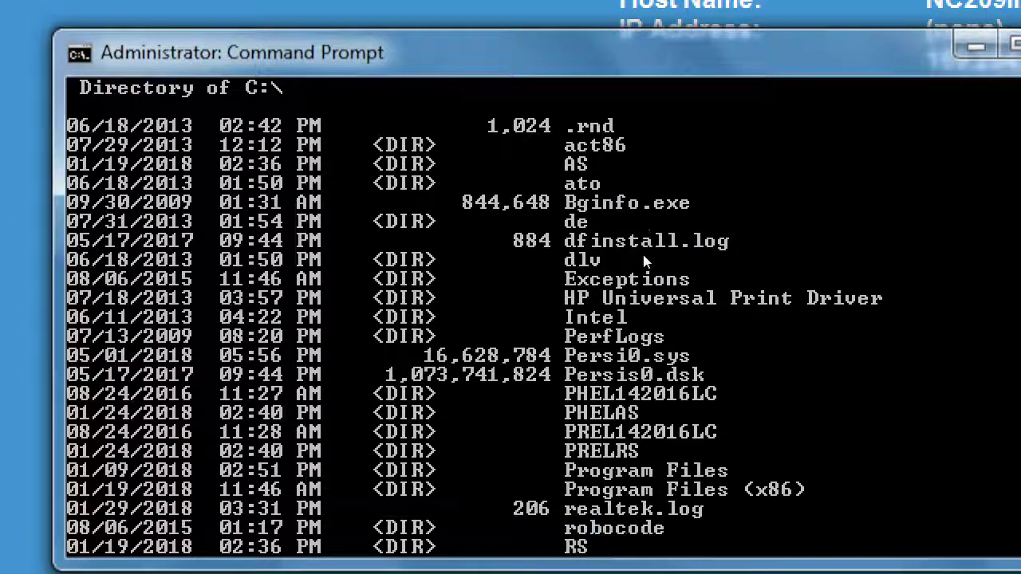
scroll(645, 260, "down", 6)
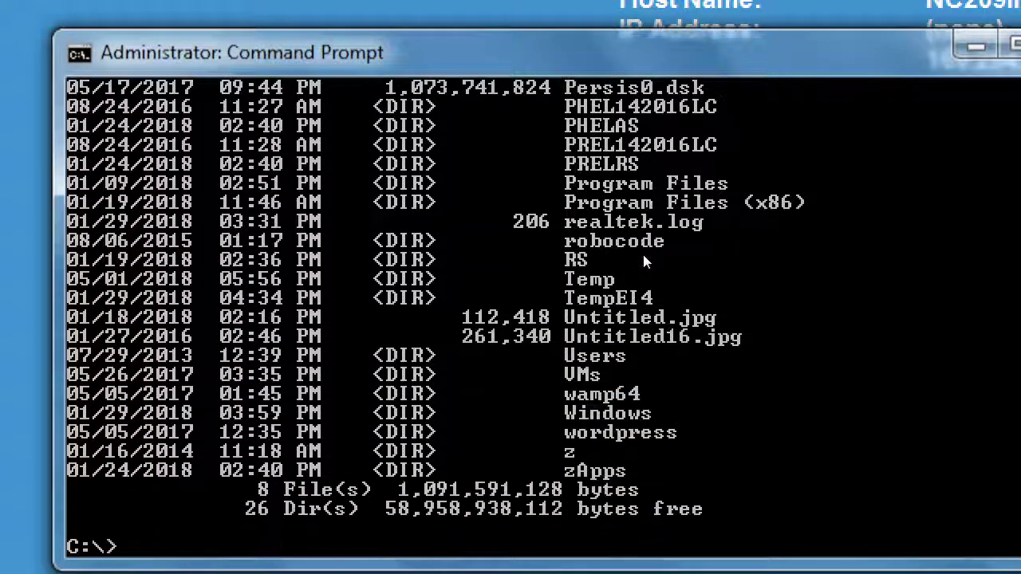
scroll(644, 260, "up", 2)
scroll(645, 261, "up", 2)
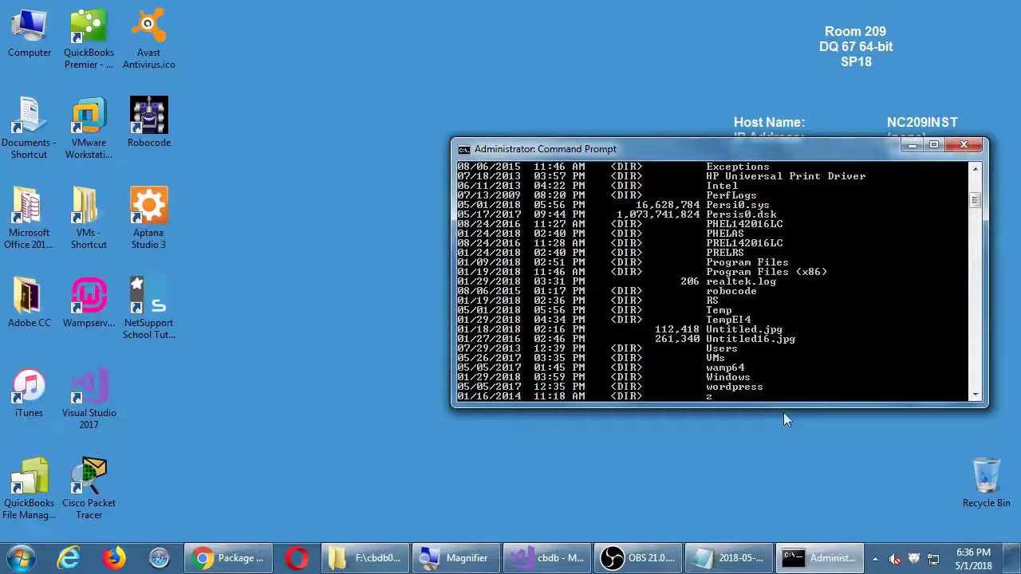
Stretch the console window to full screen height
left_click_drag(784, 407, 784, 550)
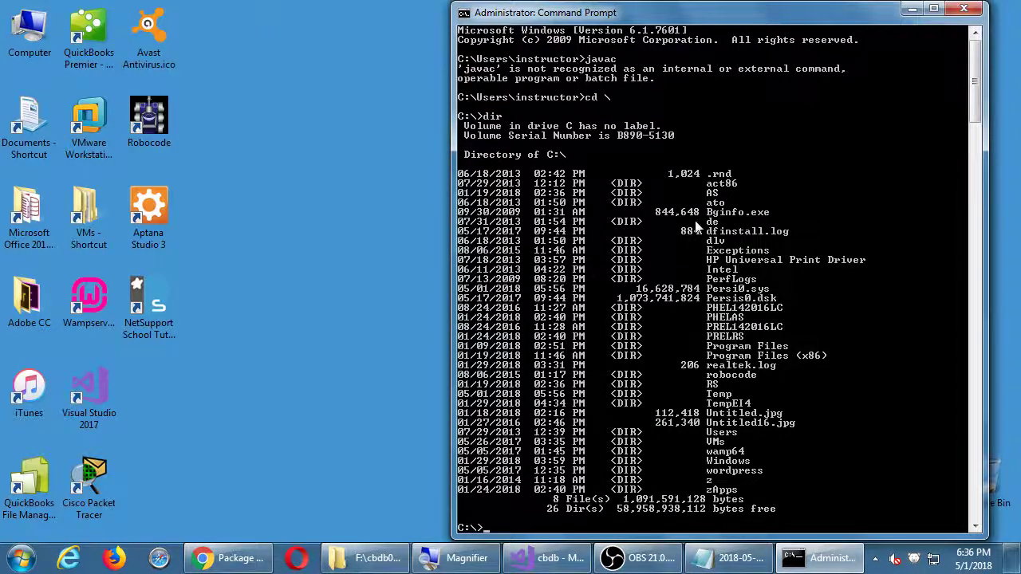
scroll(731, 235, "down", 1)
scroll(730, 235, "up", 1)
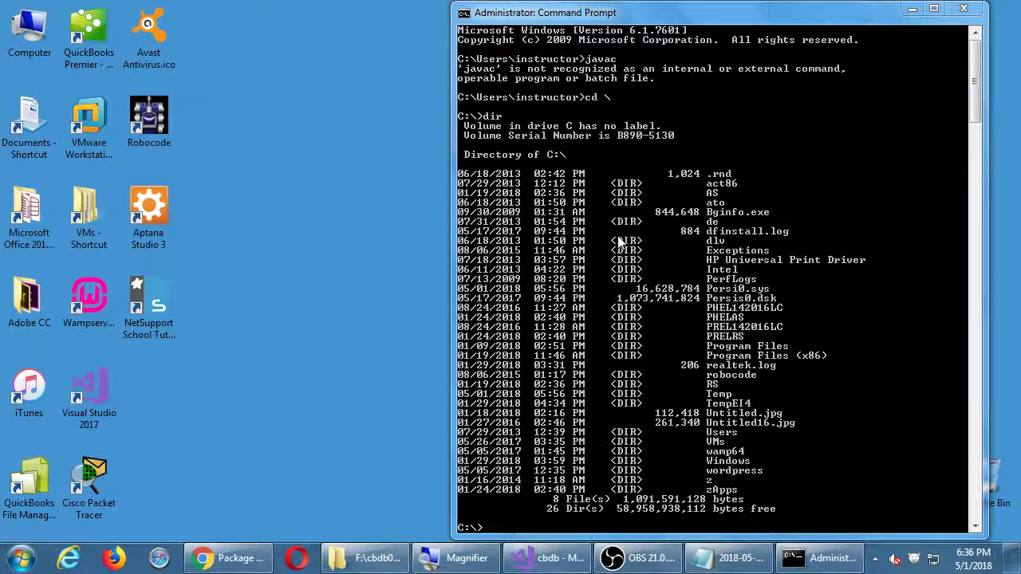
Open Local Disk (C:) from the Computer desktop icon and select the act86 folder
double_click(29, 32)
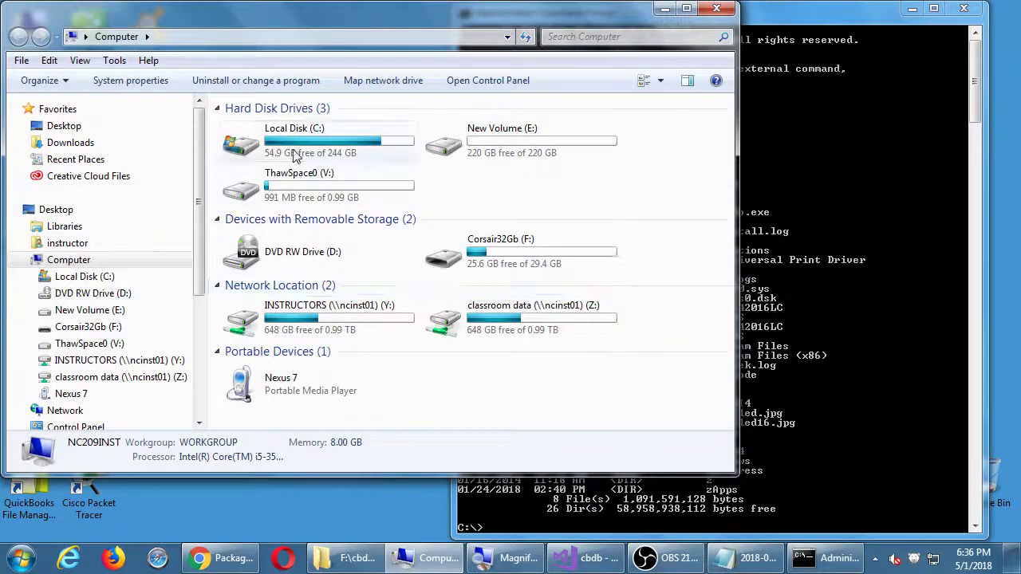
double_click(263, 152)
scroll(367, 239, "down", 5)
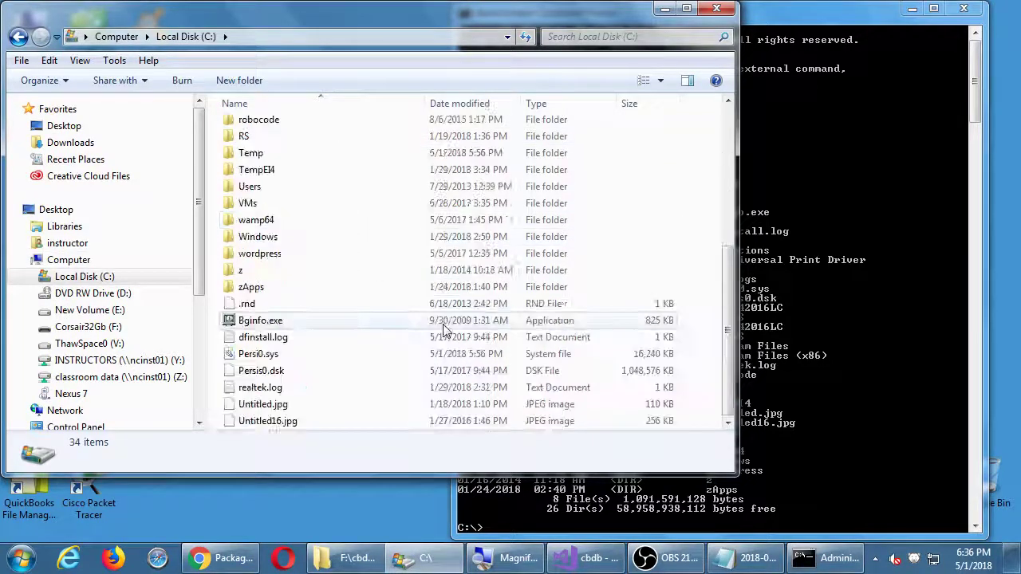
scroll(445, 327, "up", 5)
scroll(447, 327, "up", 1)
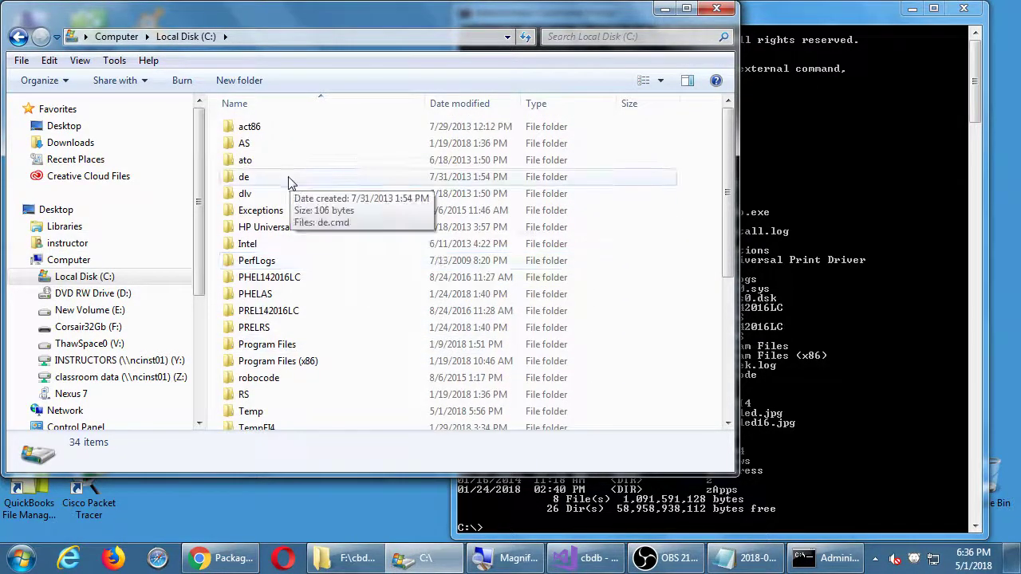
left_click(239, 129)
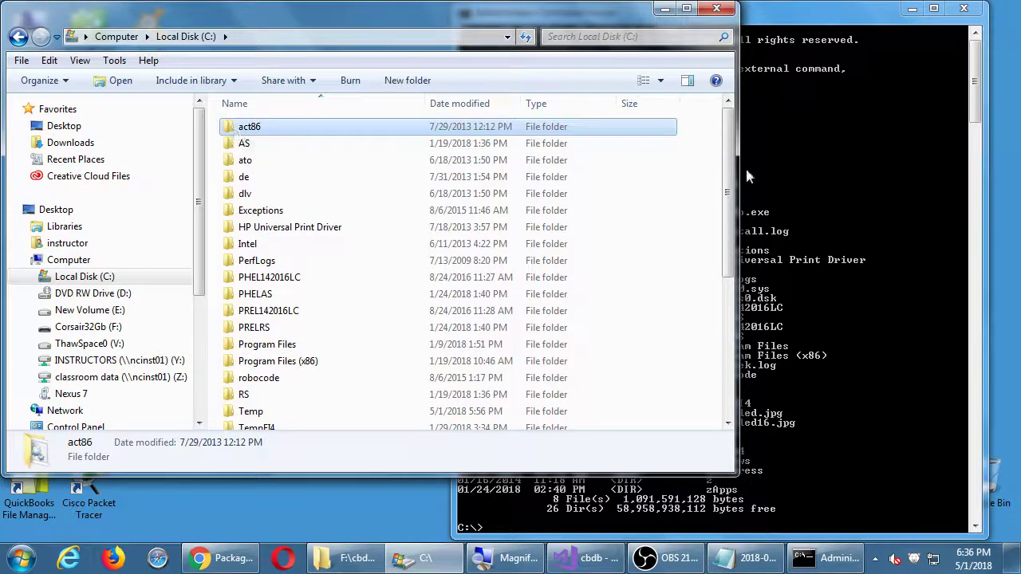
Move the Explorer window aside and bring the Command Prompt back in front
left_click(813, 161)
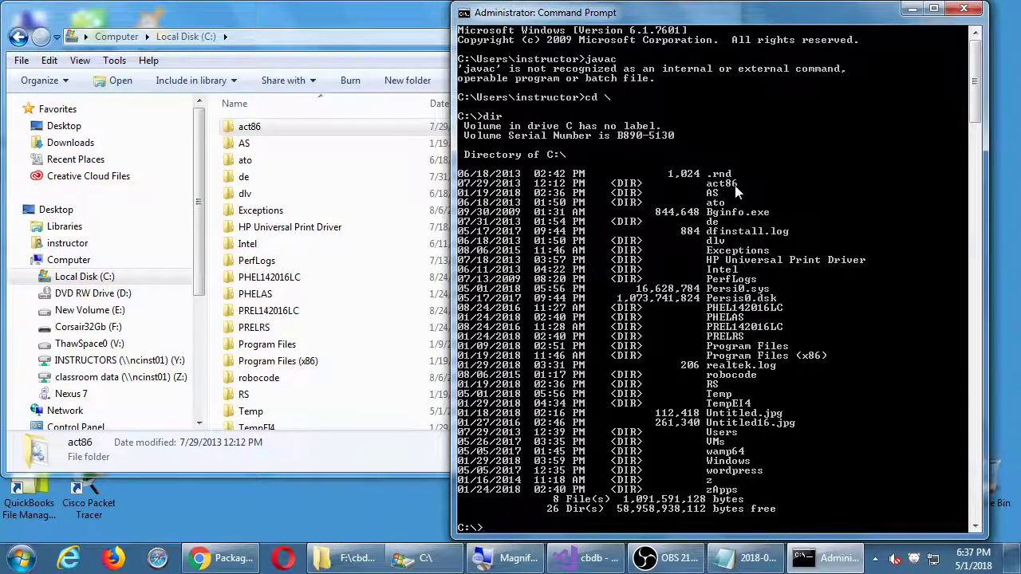
left_click_drag(317, 13, 392, 23)
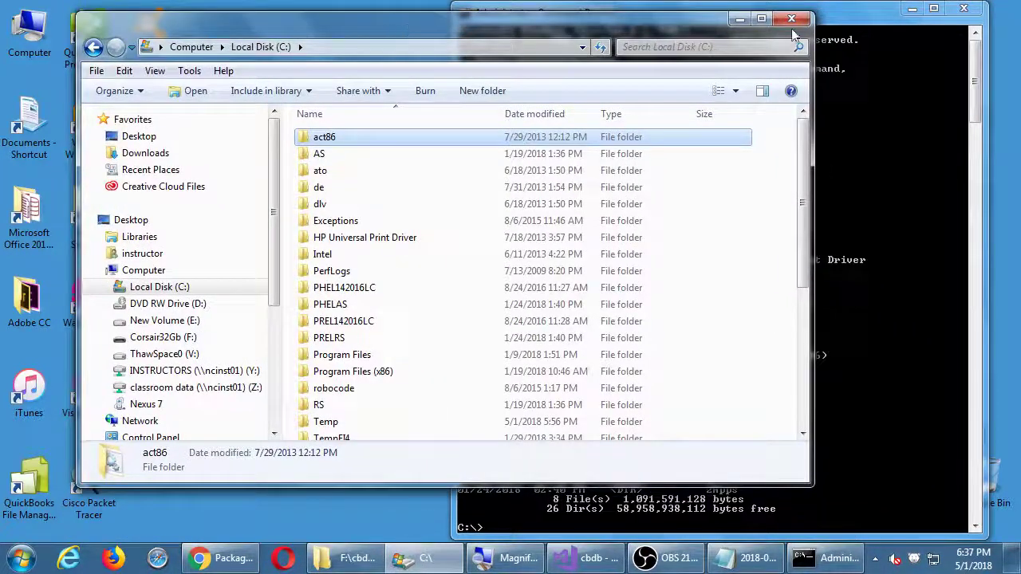
left_click(817, 28)
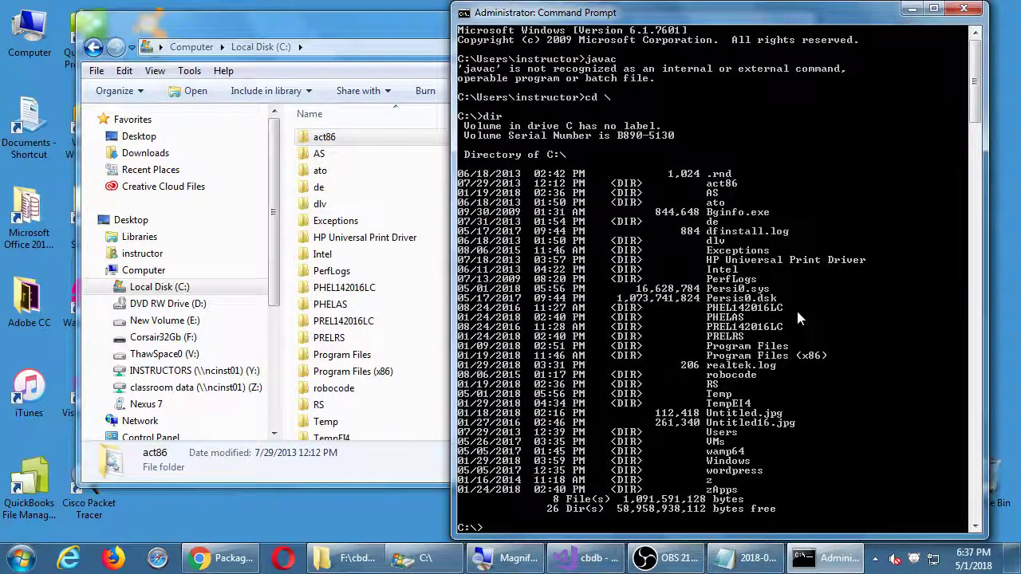
Select 'Java' in the article's example JDK path, then return to the Command Prompt
left_click(211, 563)
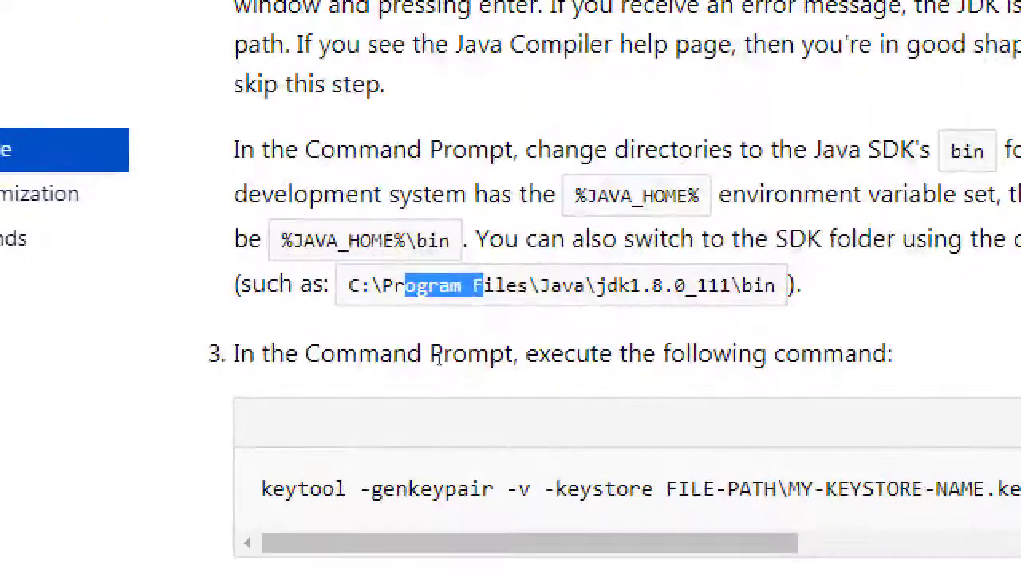
left_click_drag(399, 358, 427, 363)
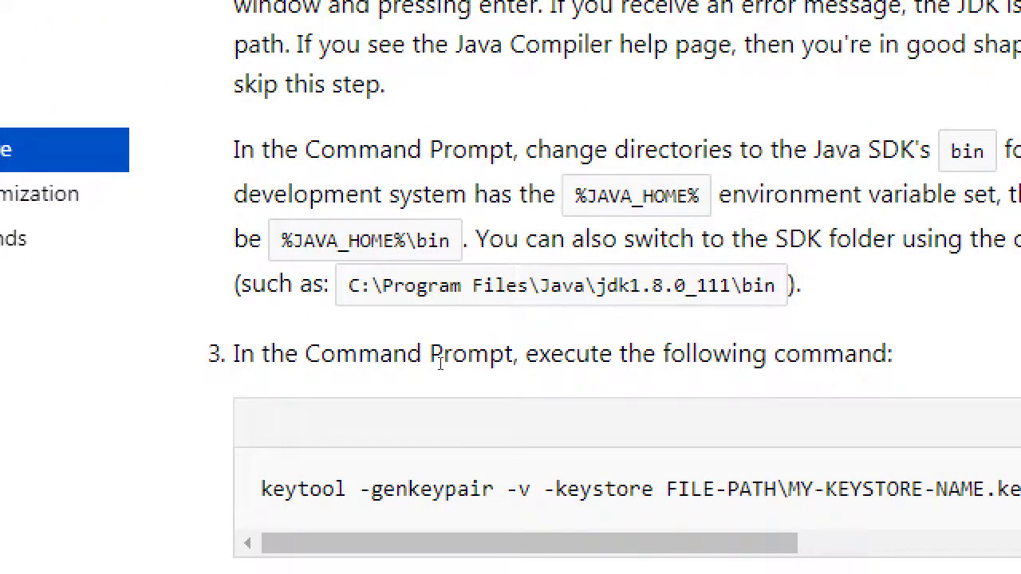
double_click(437, 360)
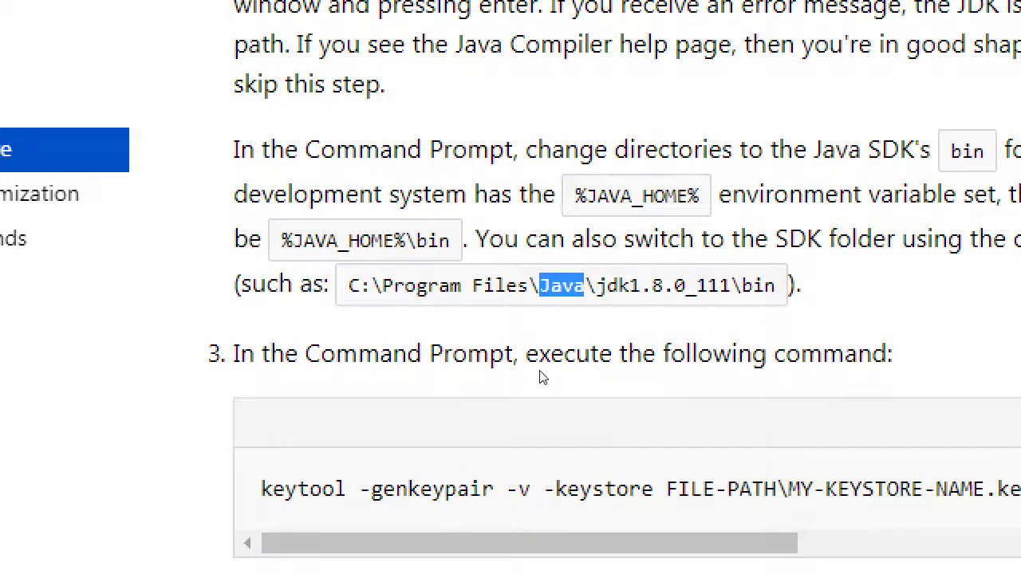
key("alt+Tab")
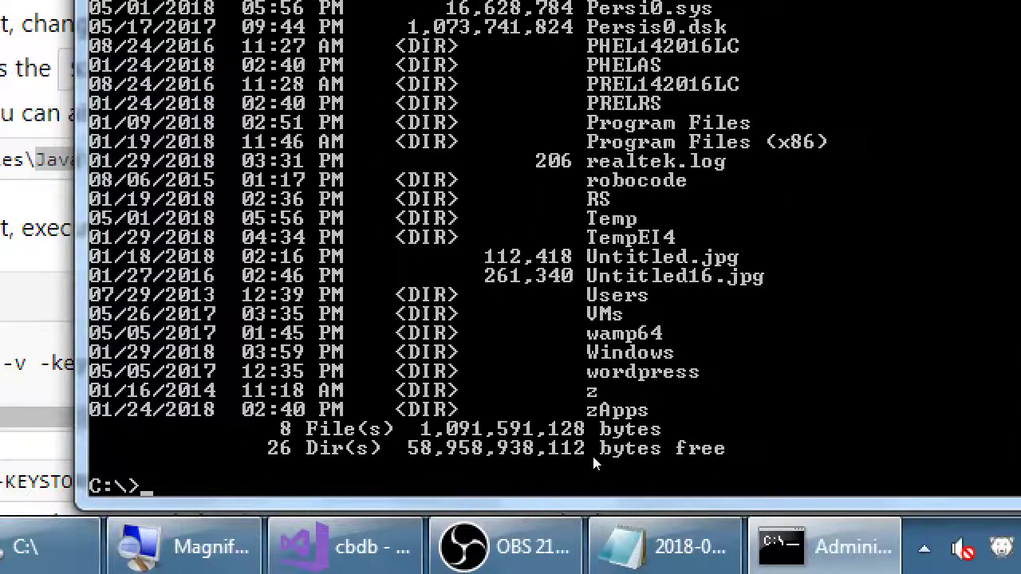
Type cd Program Files at the C:\> prompt, correcting the typo, without running it
type("cd")
type(" Program")
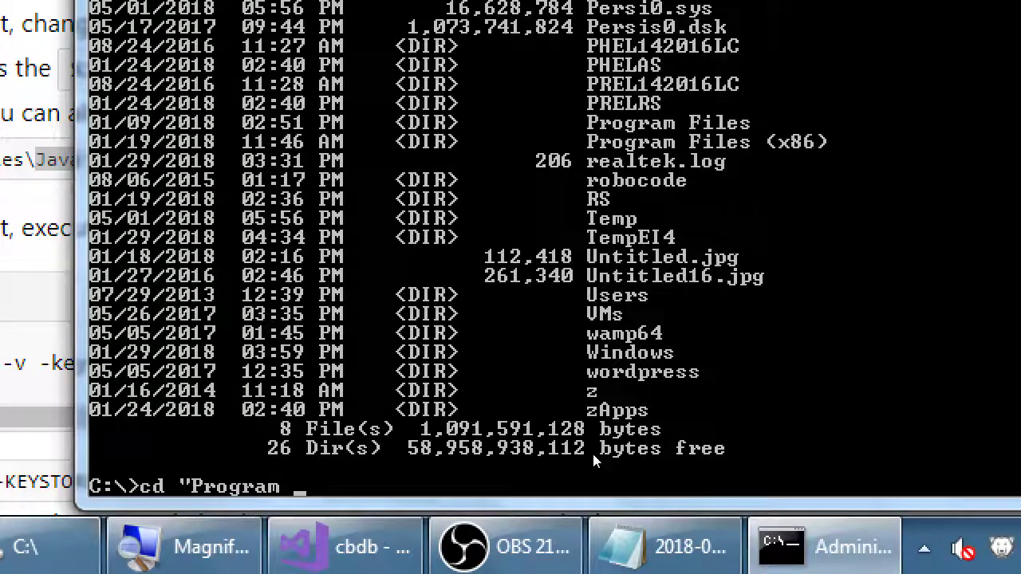
type(" Fkl")
key("BackSpace")
key("BackSpace")
type("iles")
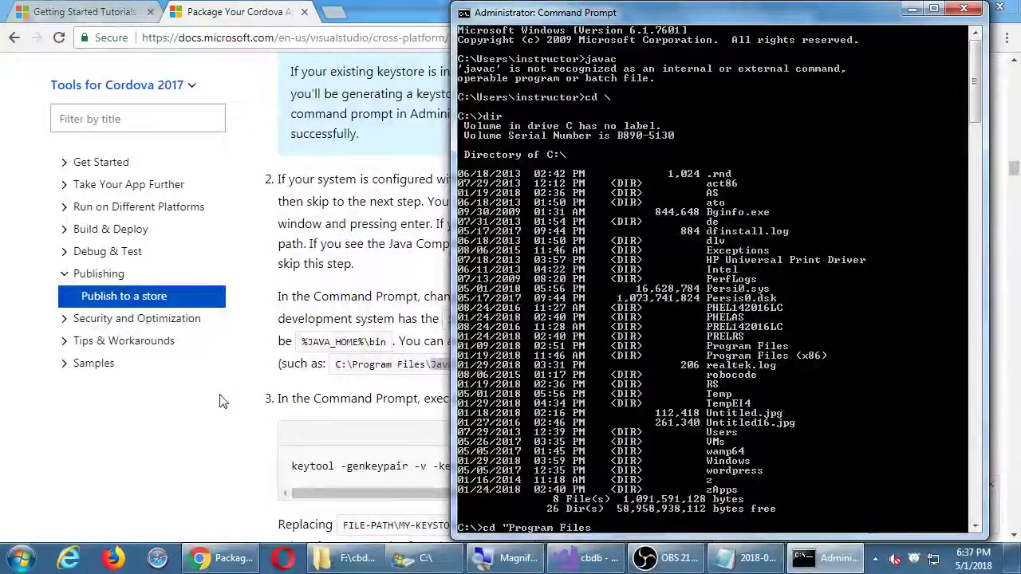
key("super+e")
Browse to C:\Program Files\Java to confirm jdk1.8.0_112 is installed, then close Explorer
double_click(462, 179)
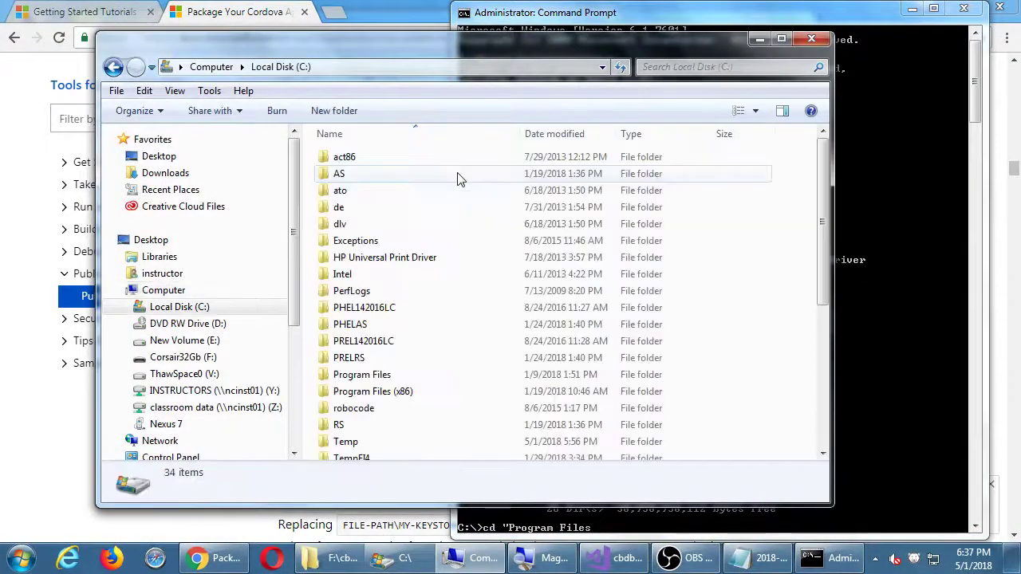
double_click(388, 375)
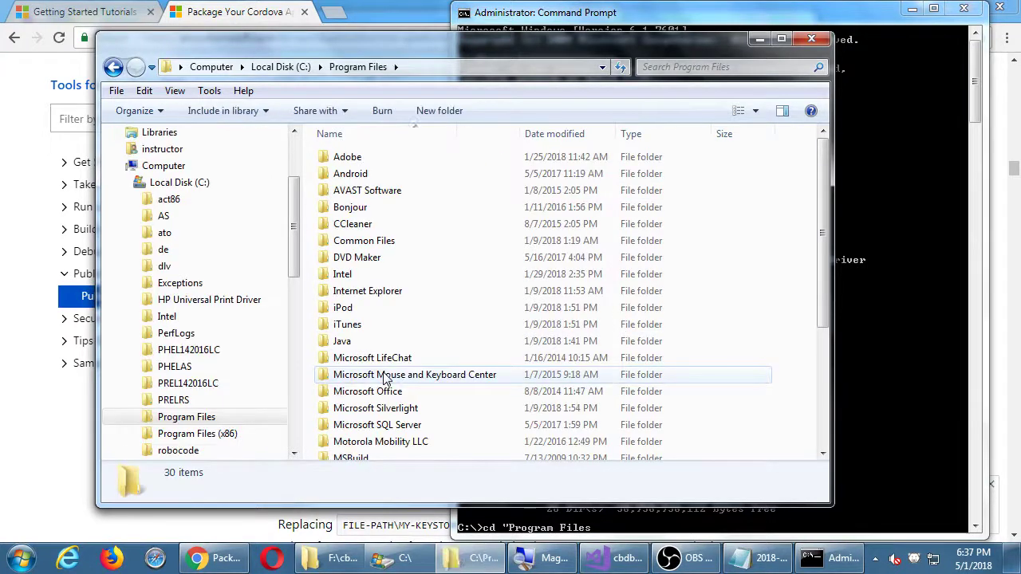
double_click(351, 342)
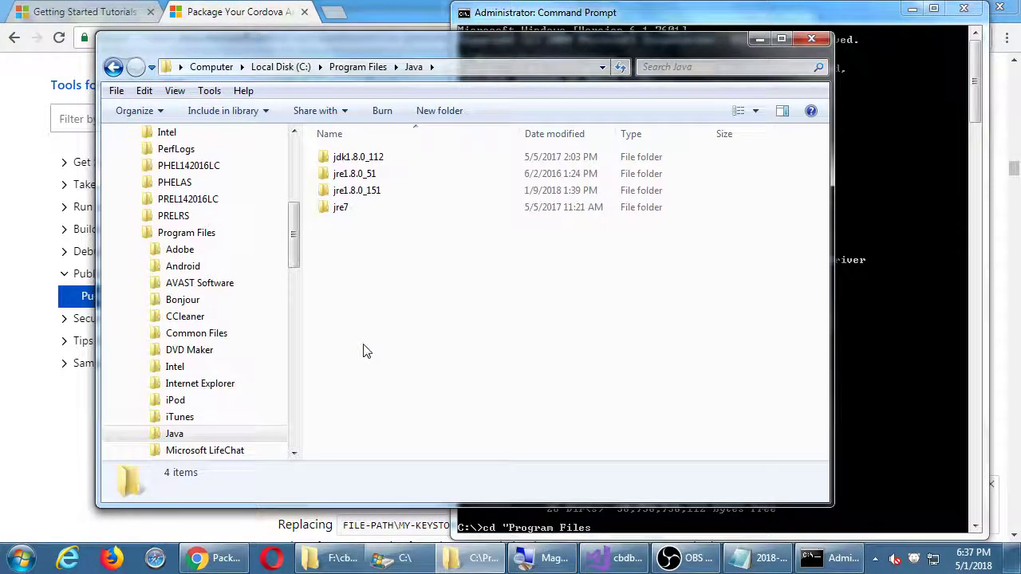
left_click(811, 37)
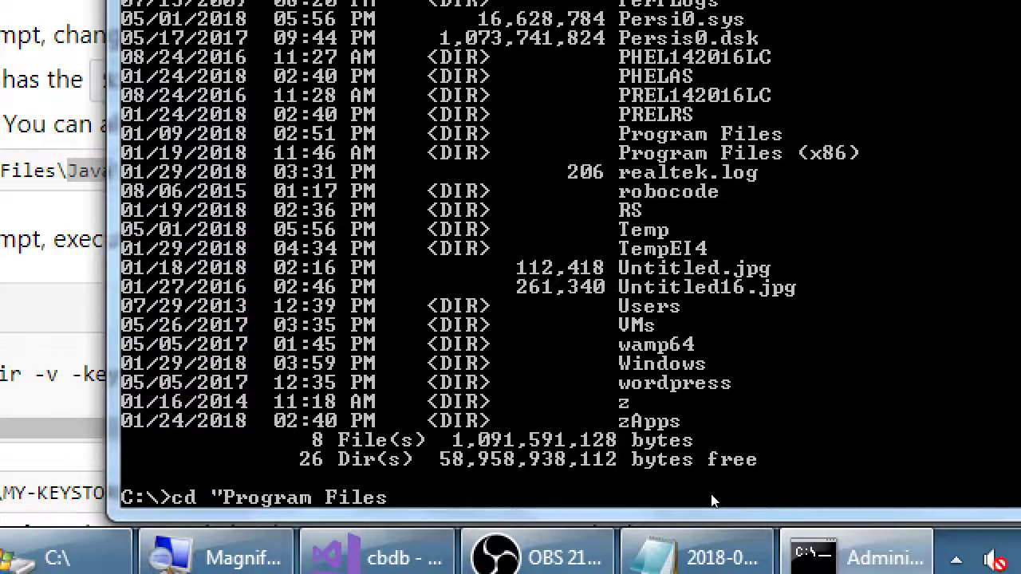
Change into C:\Program Files and list its 32 directories, including Java, with dir
type("\"")
key("Return")
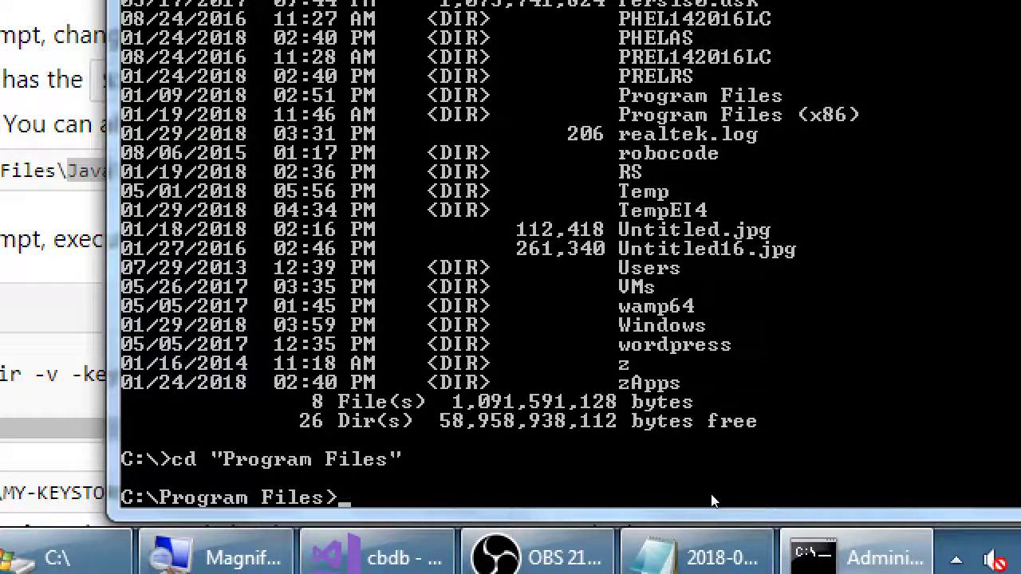
type("dir")
key("Return")
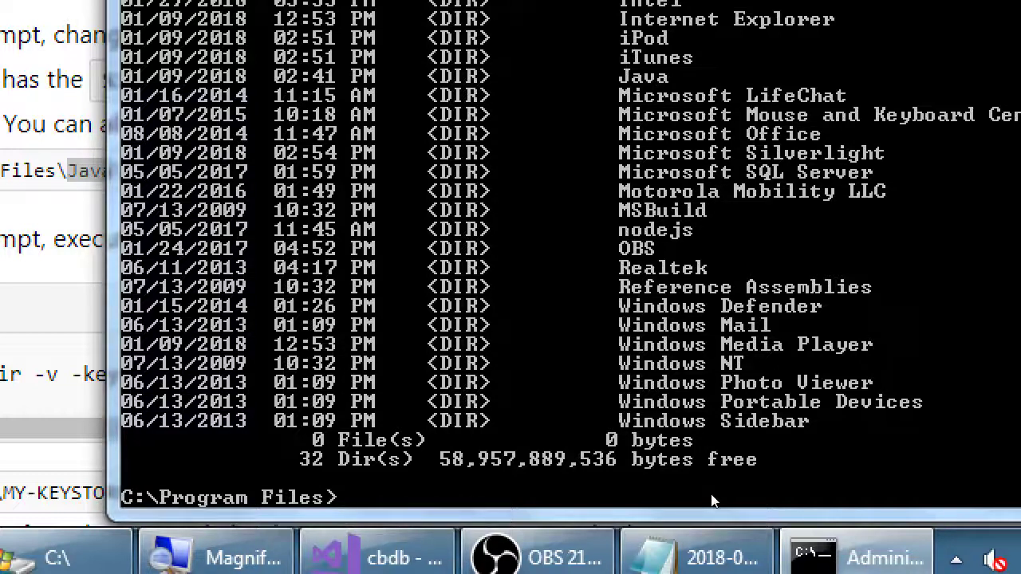
Run cd Java to move into C:\Program Files\Java, then switch to the documentation page
type("cd Java")
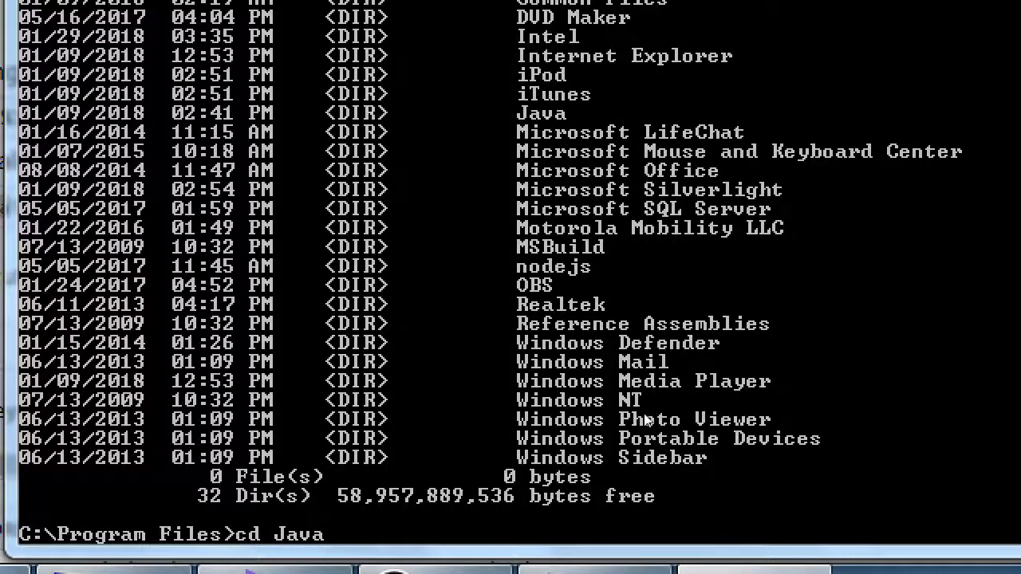
key("BackSpace")
key("BackSpace")
key("BackSpace")
key("BackSpace")
key("BackSpace")
key("BackSpace")
key("BackSpace")
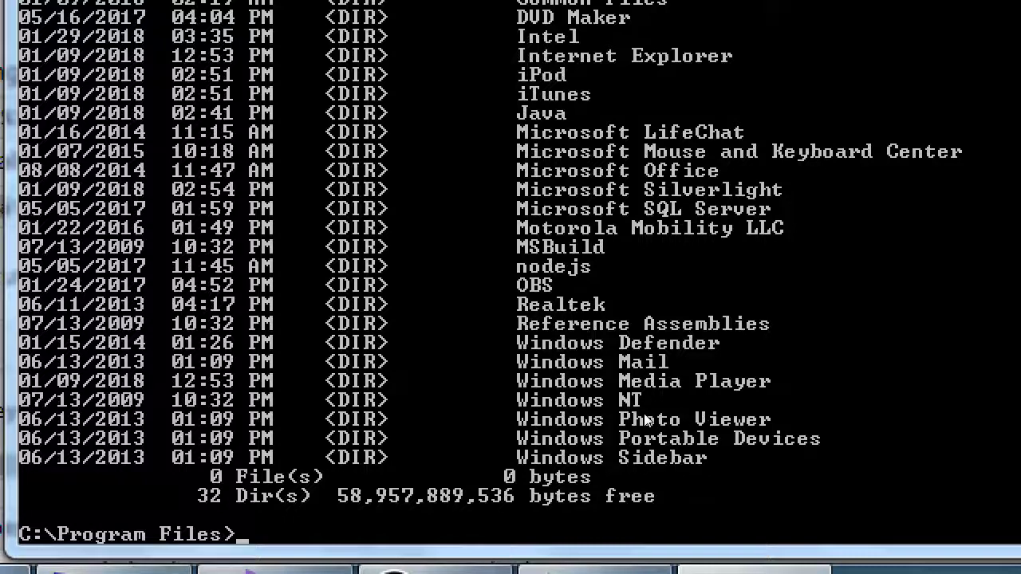
type("cd Java")
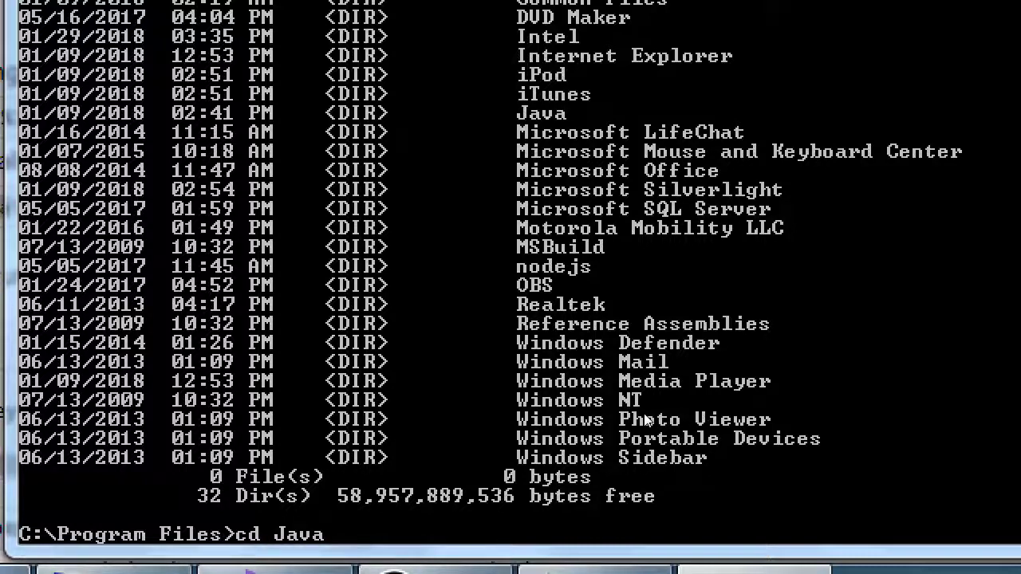
key("Return")
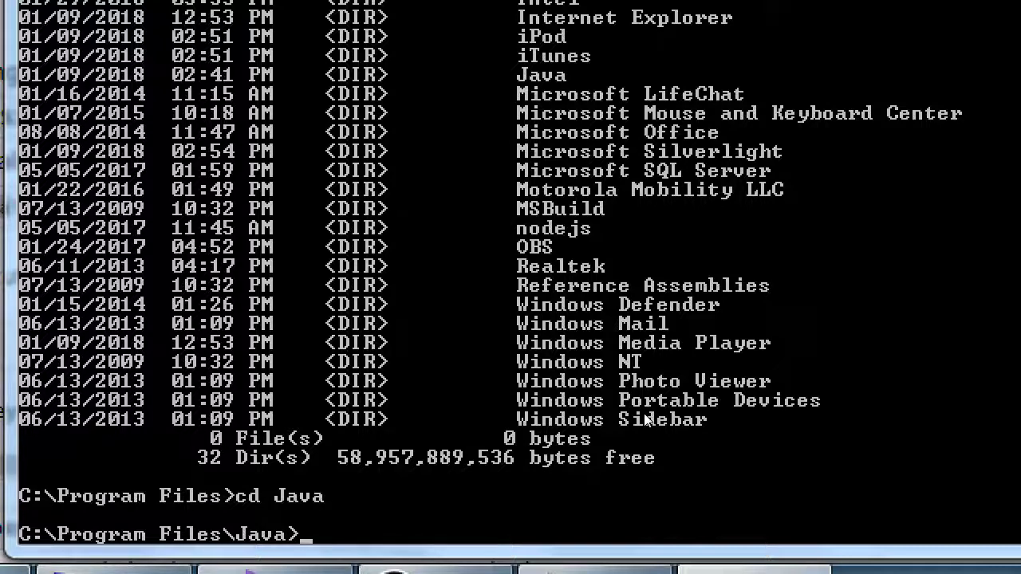
key("alt+Tab")
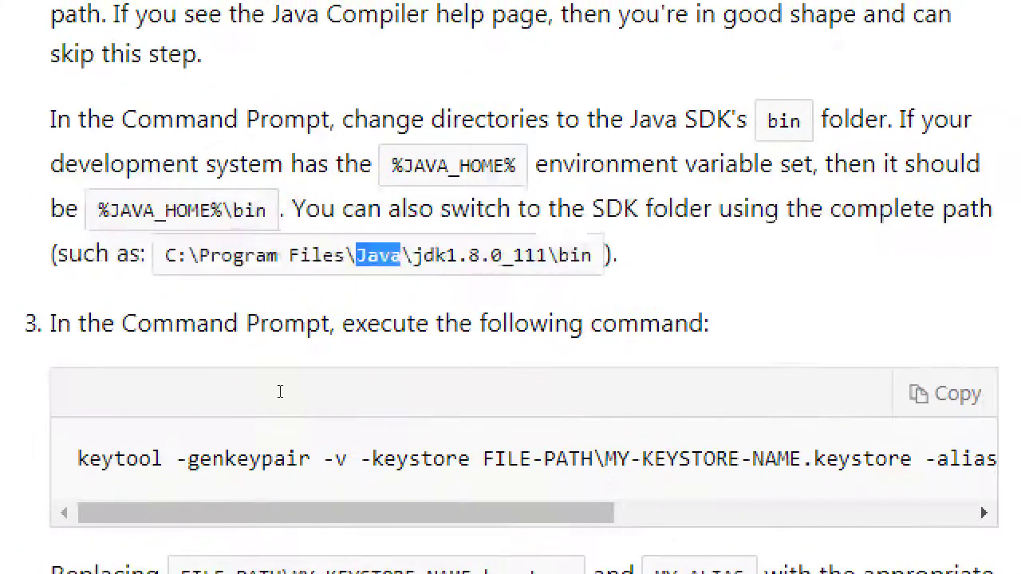
Review the Java SDK bin folder step in the docs, then return to Command Prompt
left_click(376, 399)
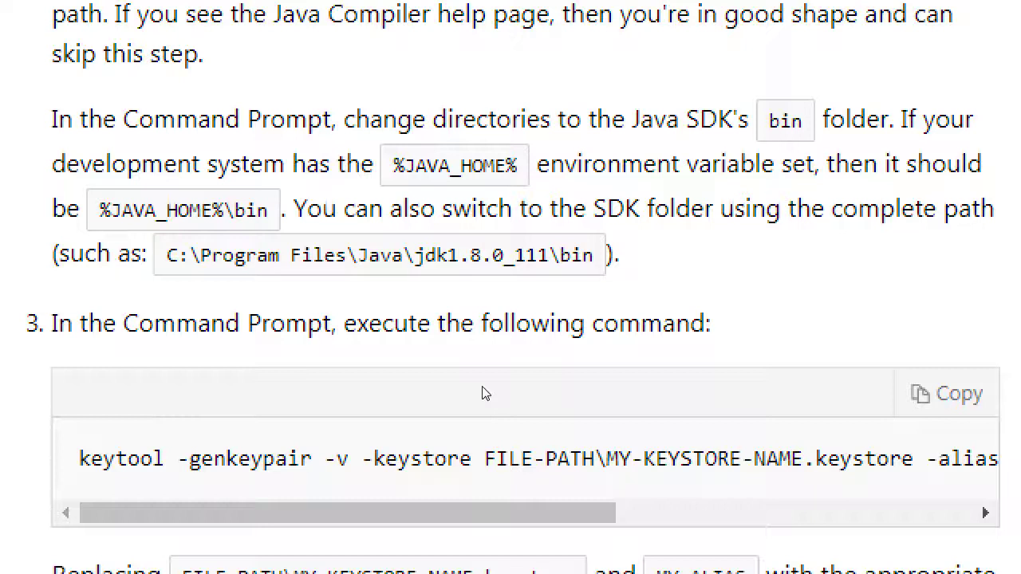
key("alt+Tab")
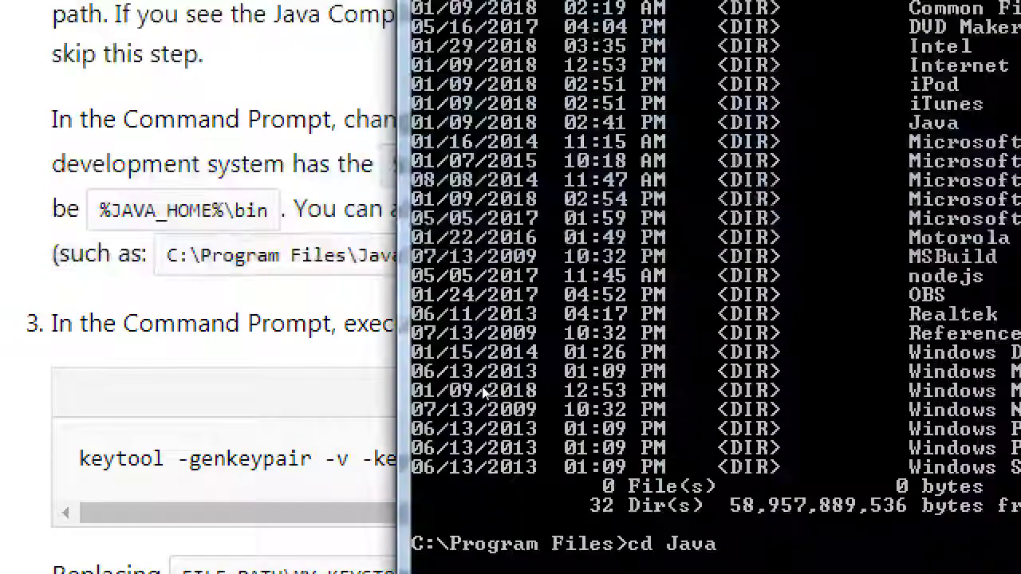
List the Java folder with dir and change into the jdk1.8.0_112 folder
type("dir")
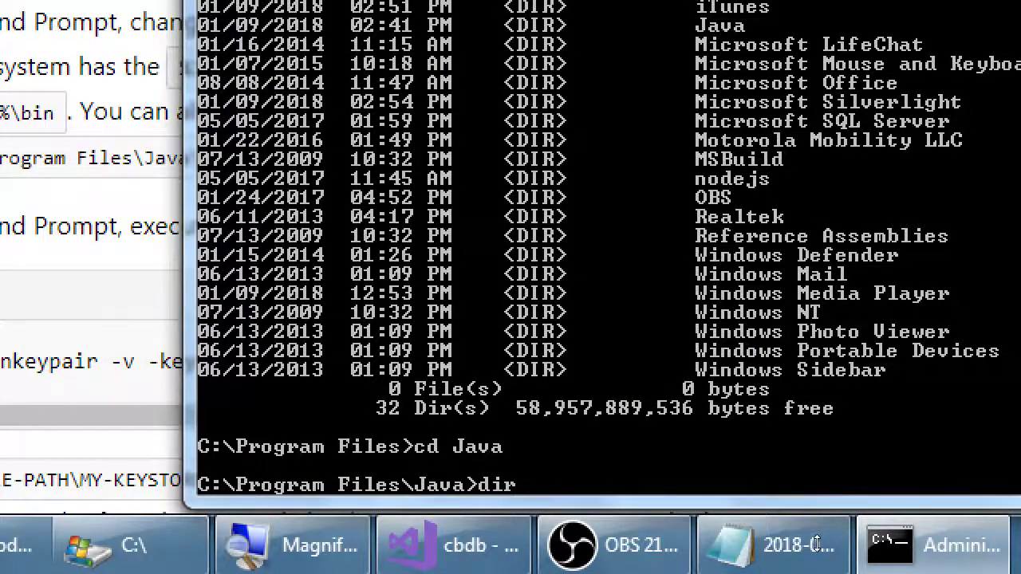
key("Return")
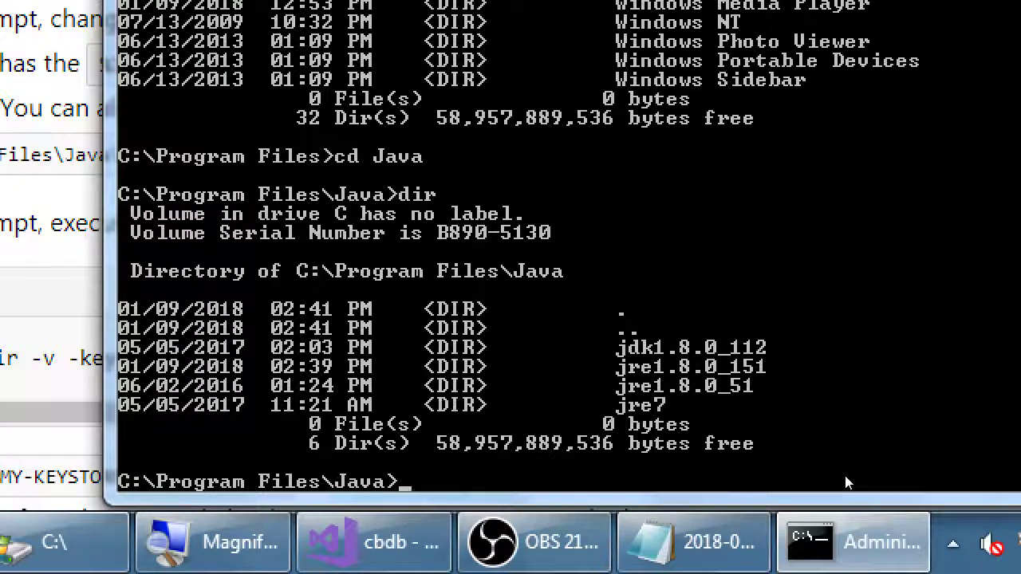
type("cd jdk")
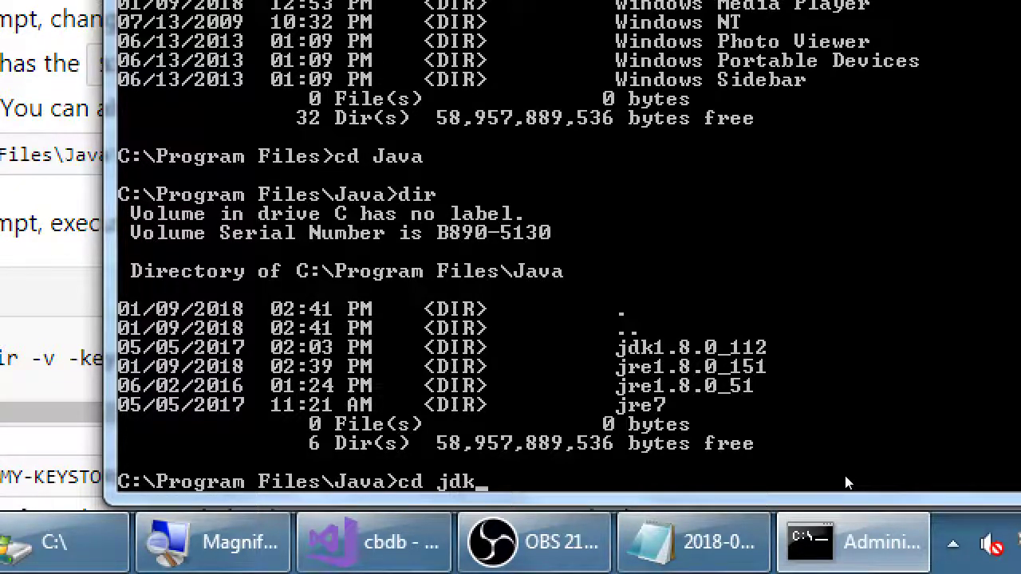
type("1.8.0_112")
key("Return")
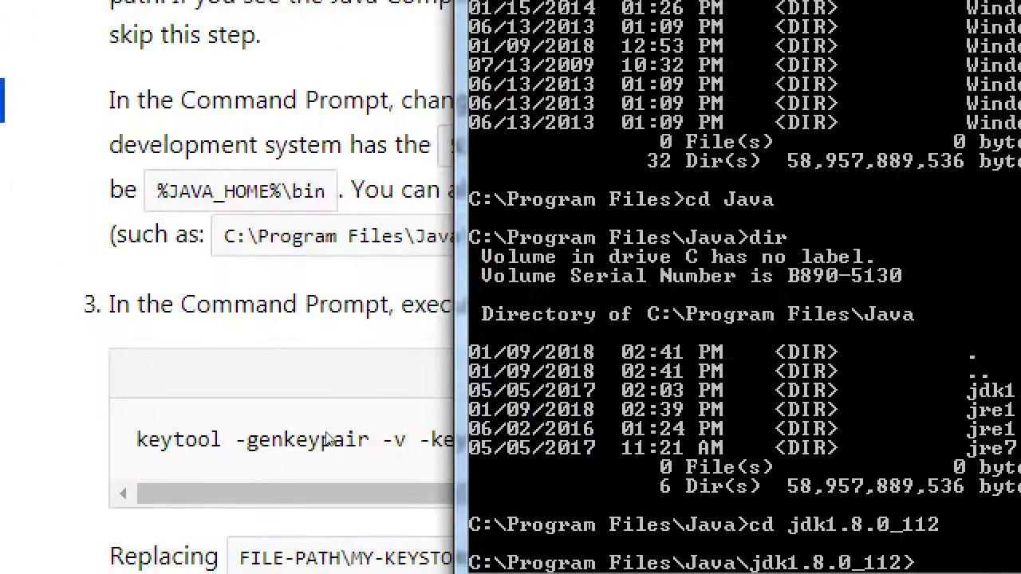
Compare the docs' sample jdk1.8.0_111\bin path, then bring Command Prompt back to the front
left_click(62, 320)
left_click_drag(470, 359, 509, 364)
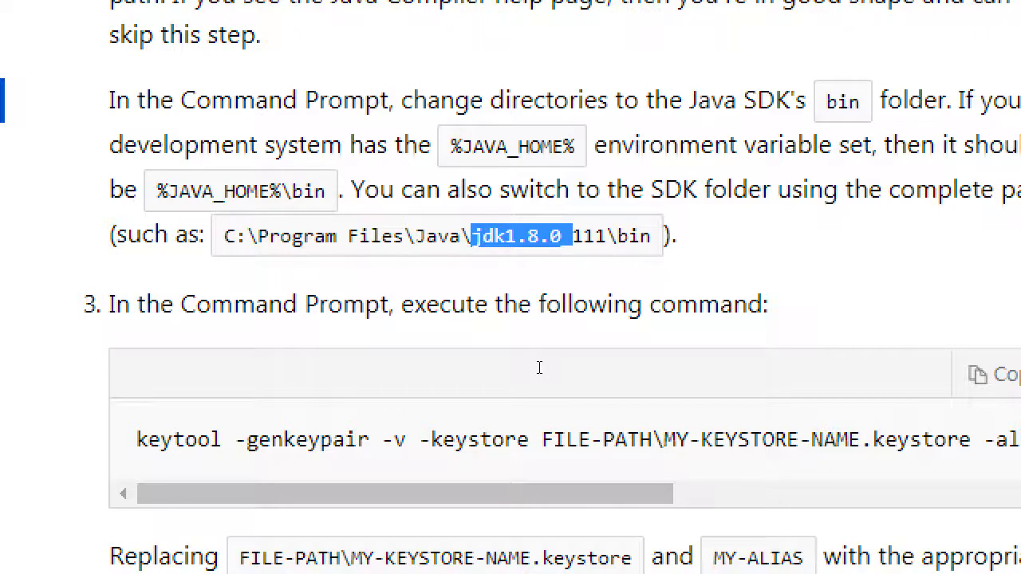
double_click(539, 367)
left_click(540, 390)
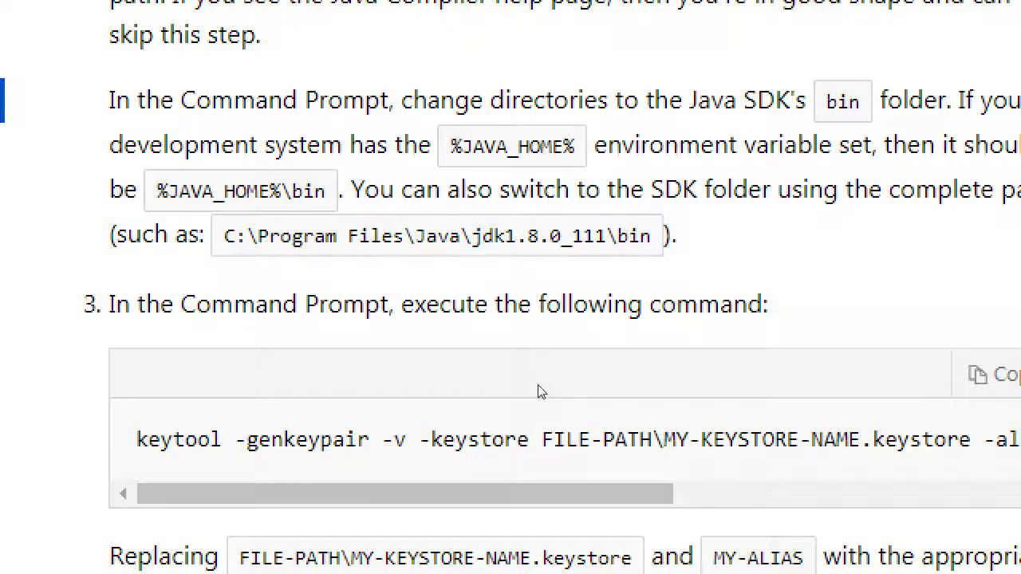
left_click(862, 535)
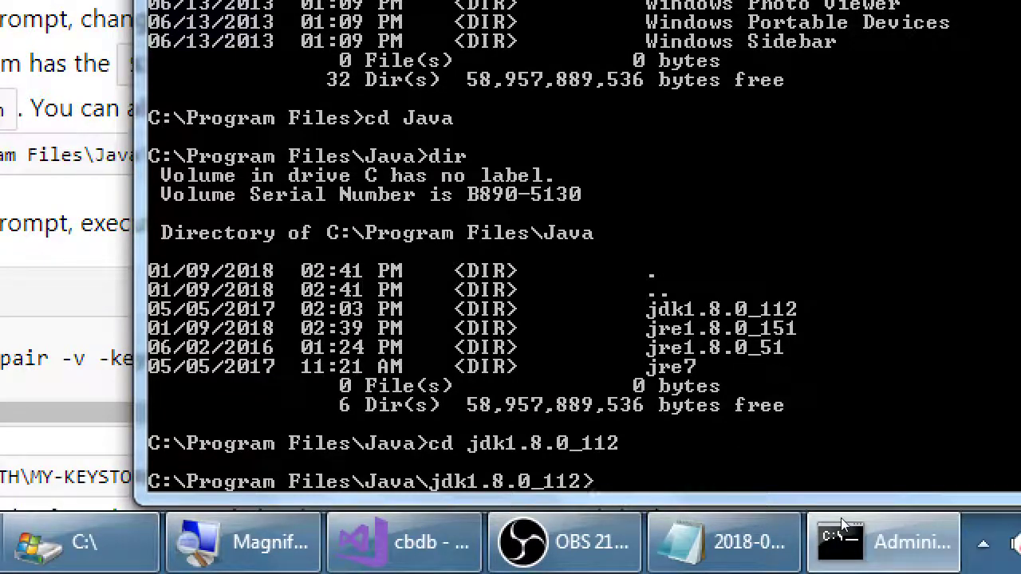
List the jdk1.8.0_112 folder and change into its bin subfolder
type("dir")
key("Return")
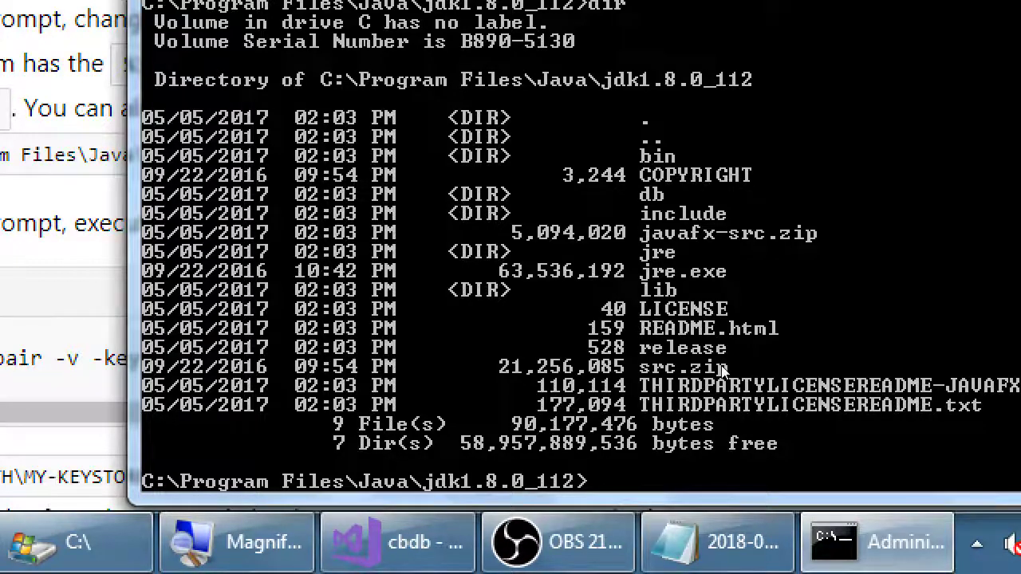
type("cd bin")
key("Return")
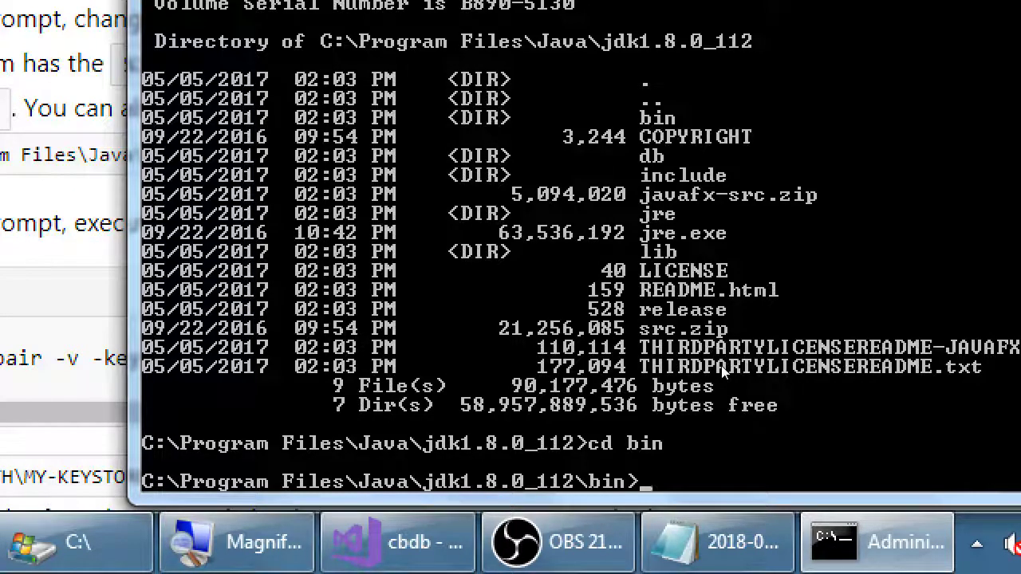
List the bin folder's files to locate keytool.exe, then return to the docs
type("dir")
key("Return")
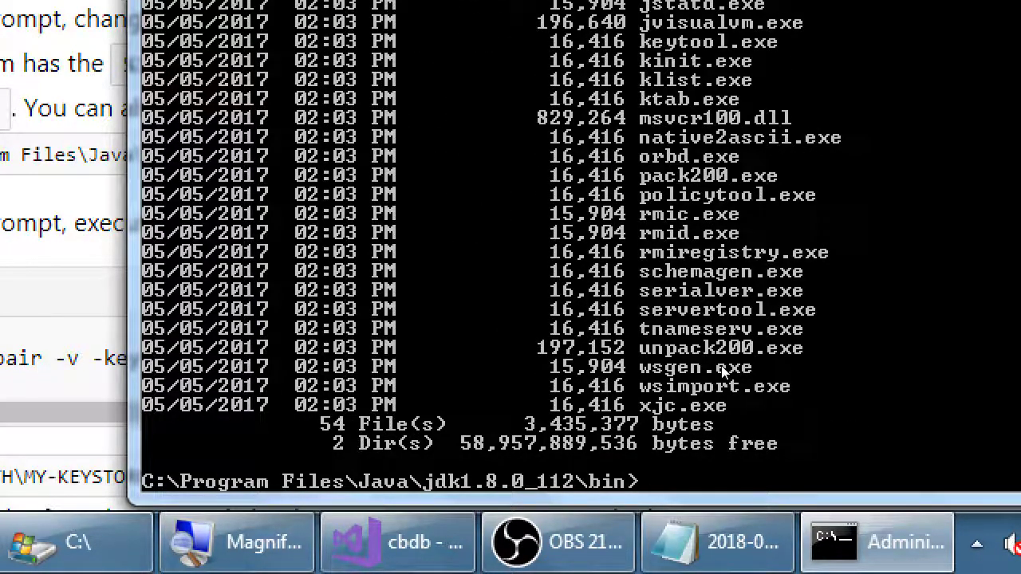
scroll(722, 371, "up", 2)
scroll(722, 371, "up", 8)
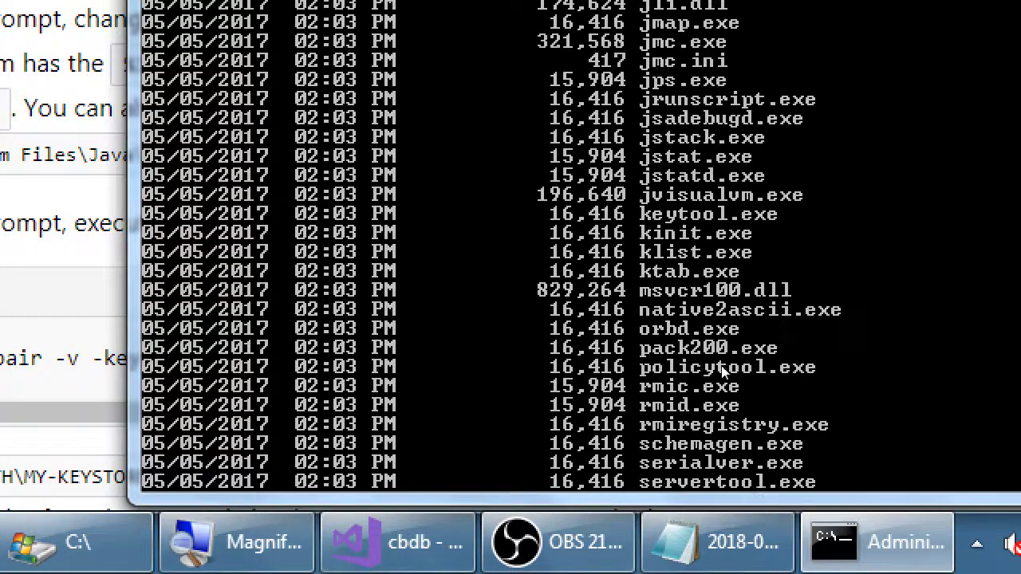
scroll(722, 371, "up", 1)
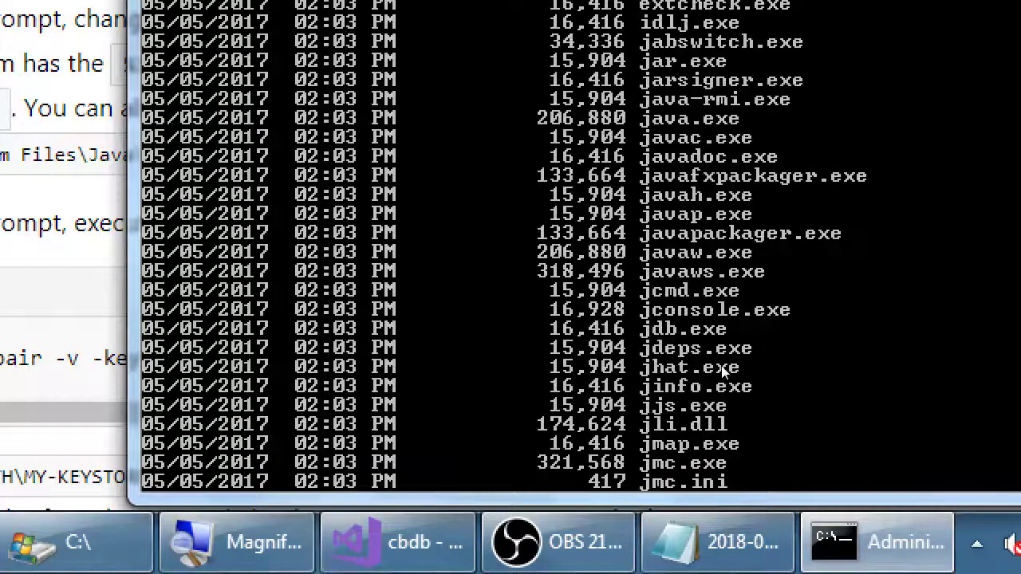
scroll(722, 371, "down", 6)
scroll(722, 371, "down", 1)
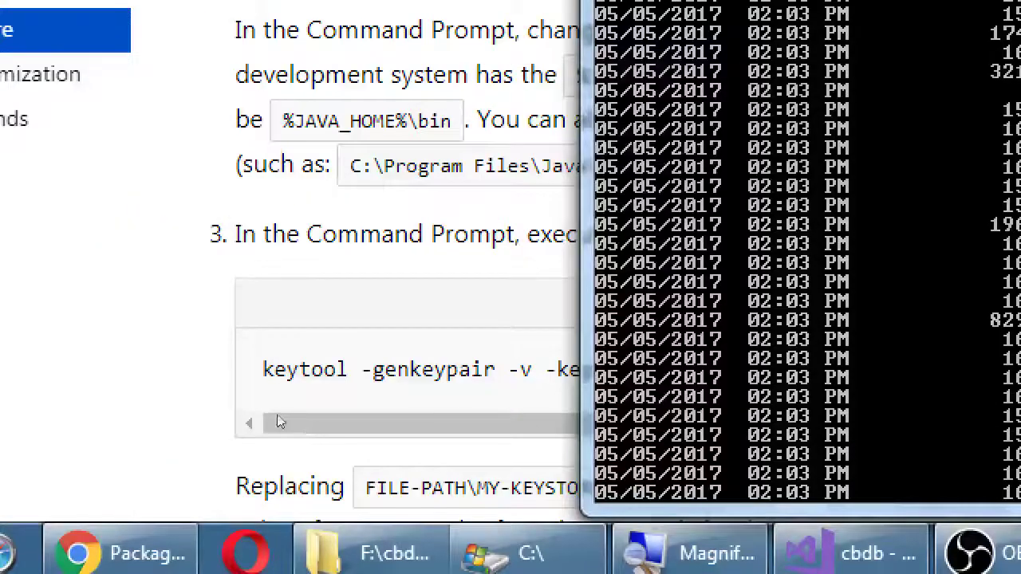
left_click(263, 419)
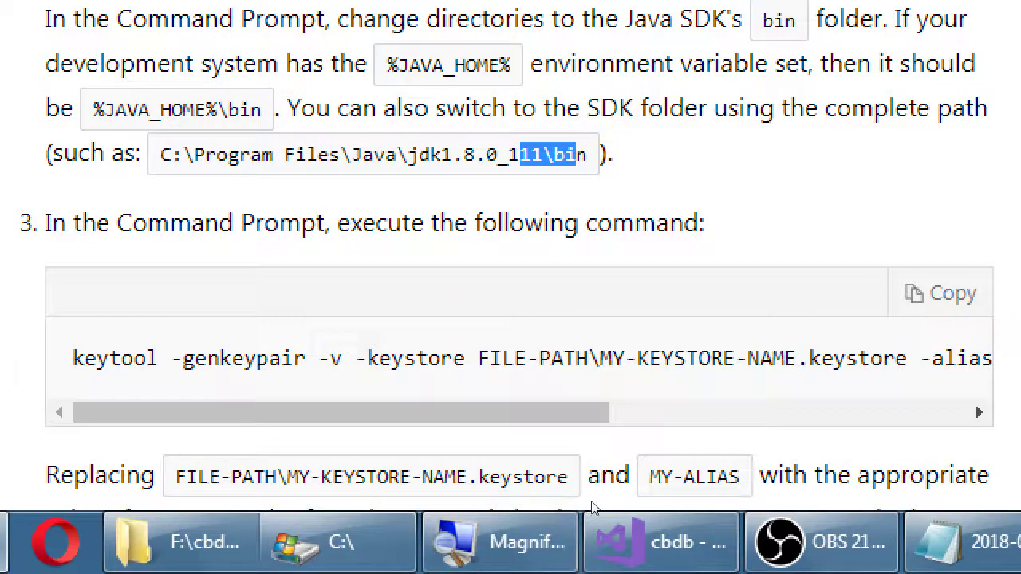
Read the full keytool -genkeypair command and reach the jd-release-key.keystore example with alias android-key
scroll(417, 452, "down", 2)
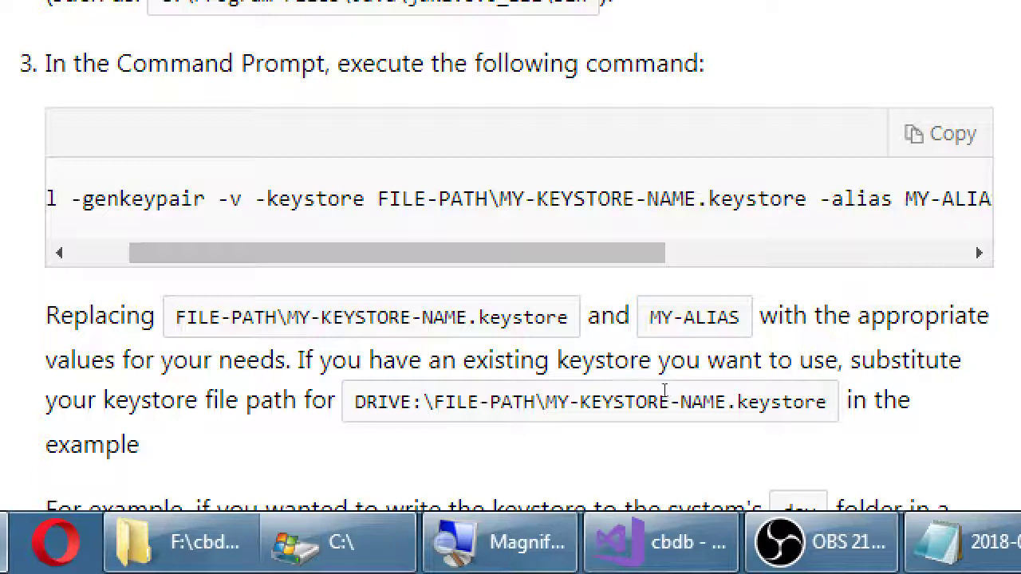
scroll(588, 415, "right", 3)
scroll(656, 421, "right", 1)
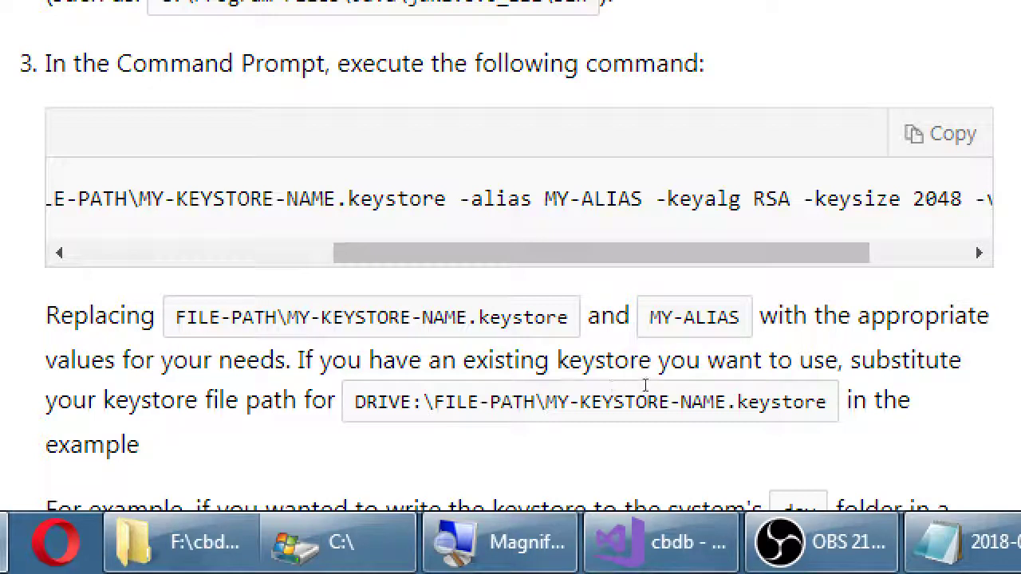
scroll(645, 415, "right", 2)
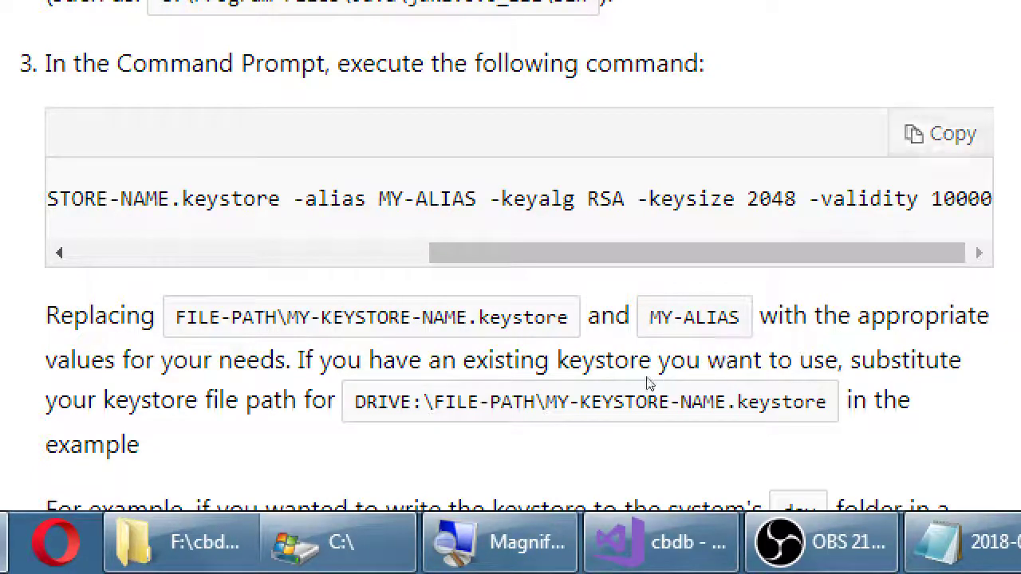
scroll(403, 427, "left", 5)
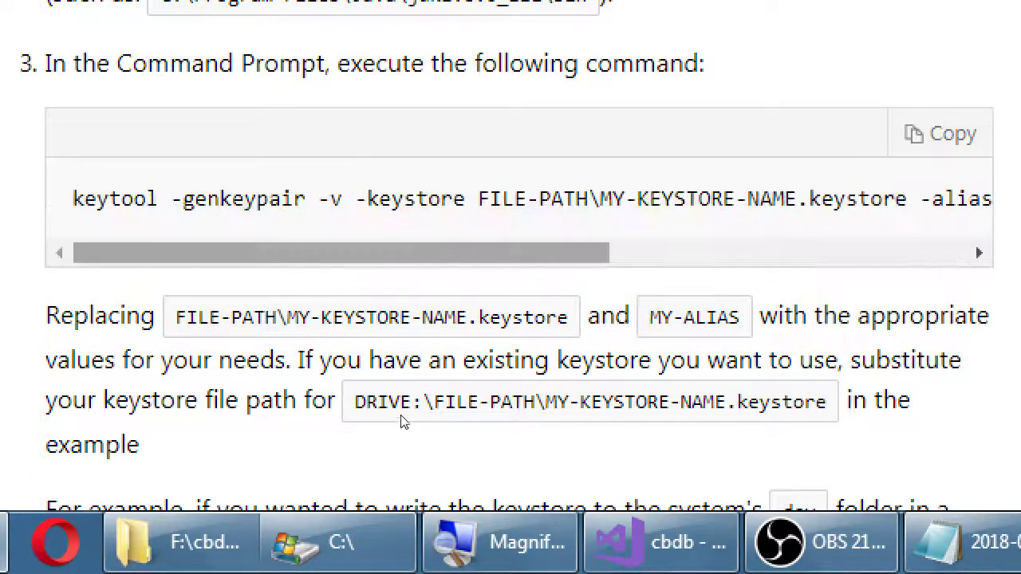
key("super+minus")
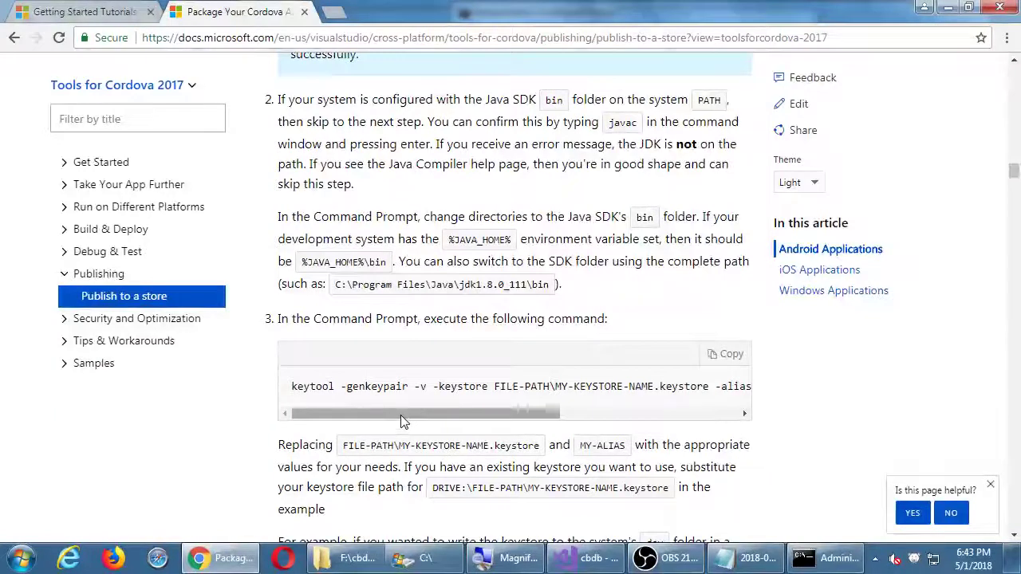
scroll(271, 441, "down", 2)
scroll(271, 441, "down", 3)
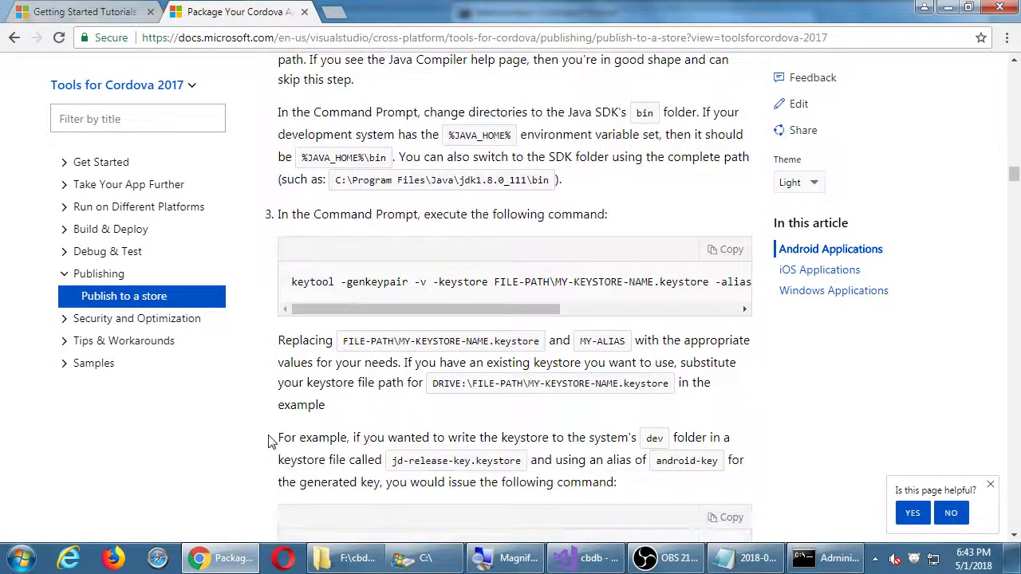
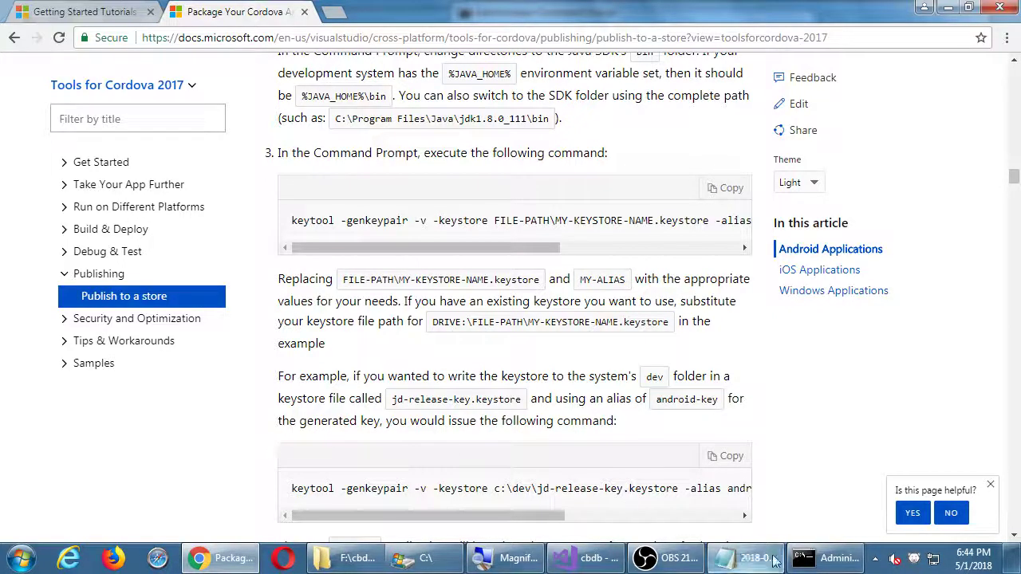
Clear the Command Prompt with cls and restore the console window to normal size
left_click(830, 558)
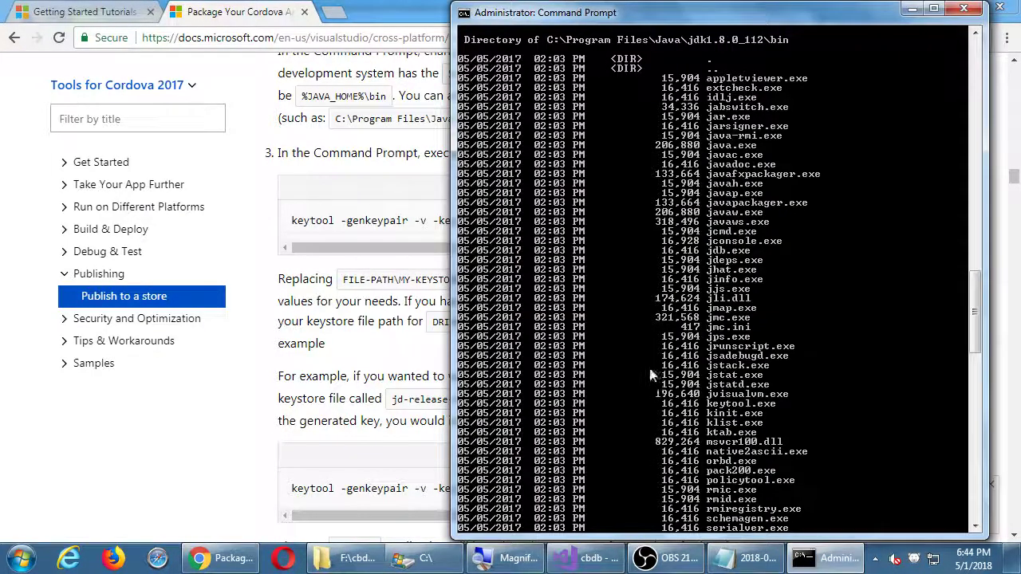
type("cls")
key("Return")
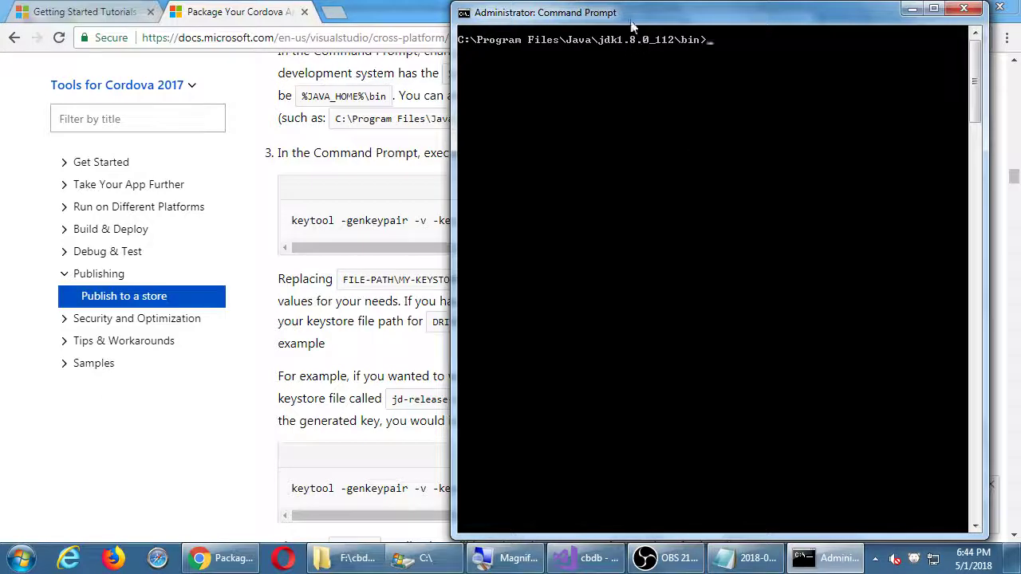
left_click_drag(630, 26, 438, 298)
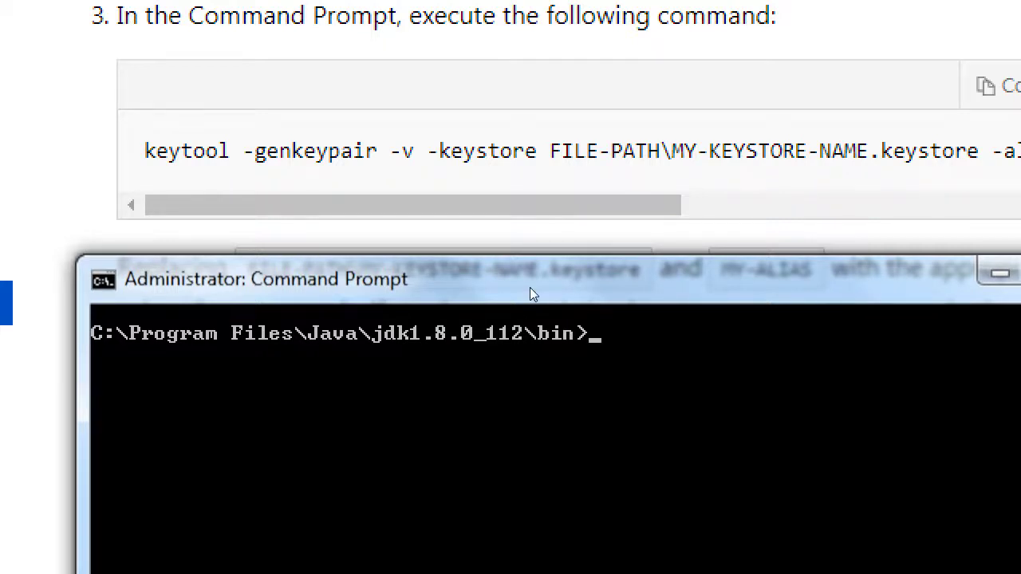
Start the command 'keytool -genkeypair -v -keystore', fixing a stray space along the way
type("keytool -genkeypa")
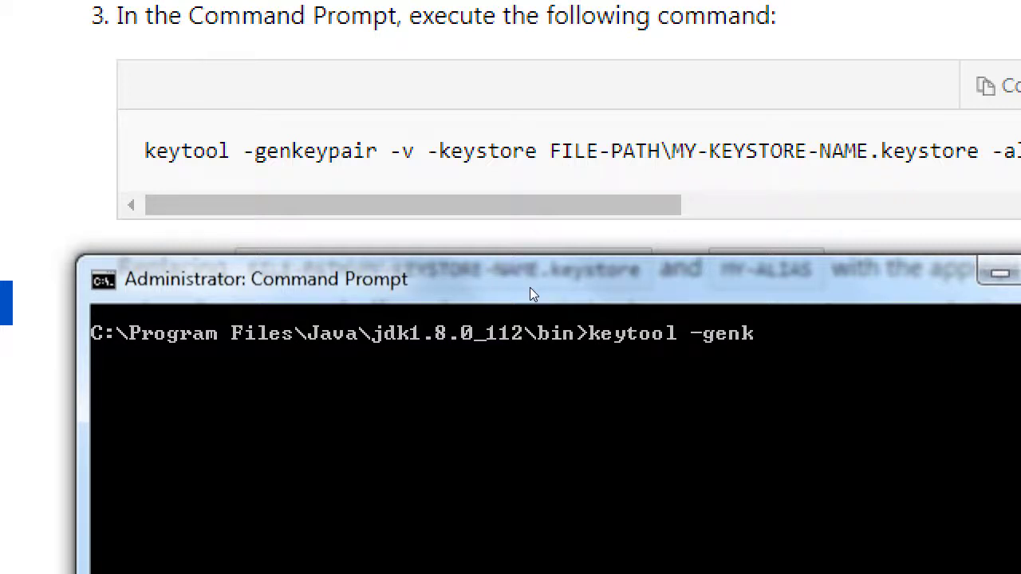
type("ir")
key("Left")
key("Left")
key("Left")
key("Left")
key("Left")
key("Left")
key("Left")
key("Left")
key("Left")
key("Left")
key("BackSpace")
key("End")
type("-v")
type("keystore")
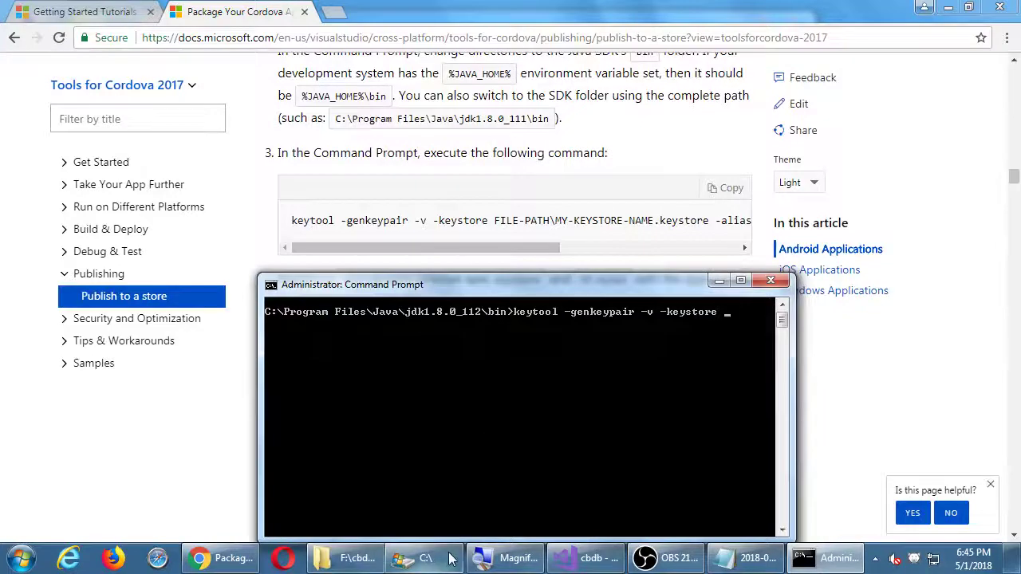
Confirm the Corsair32Gb (F:) drive, then point the keystore path at f:\ and close Explorer
left_click(451, 561)
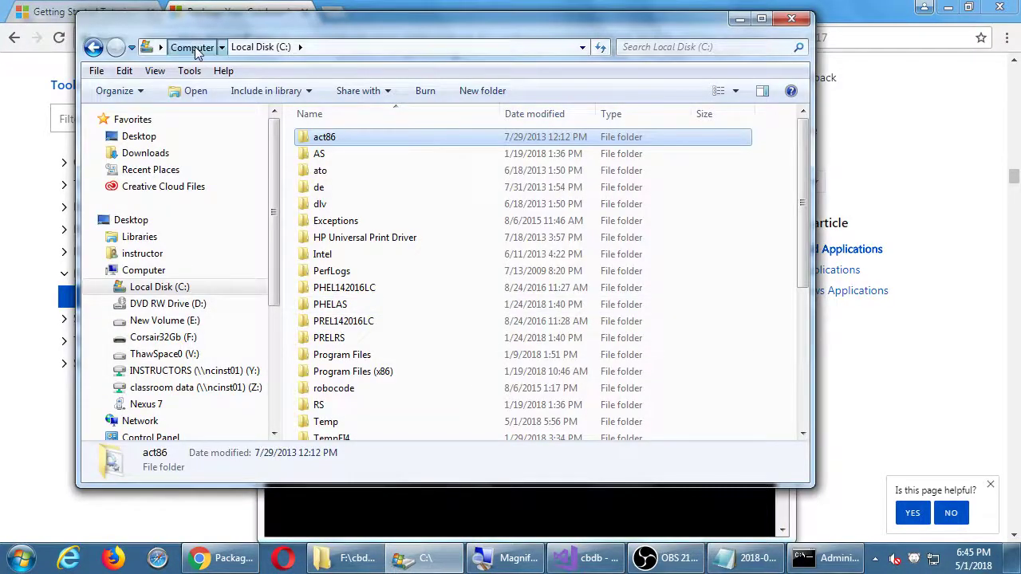
left_click(192, 48)
left_click(549, 273)
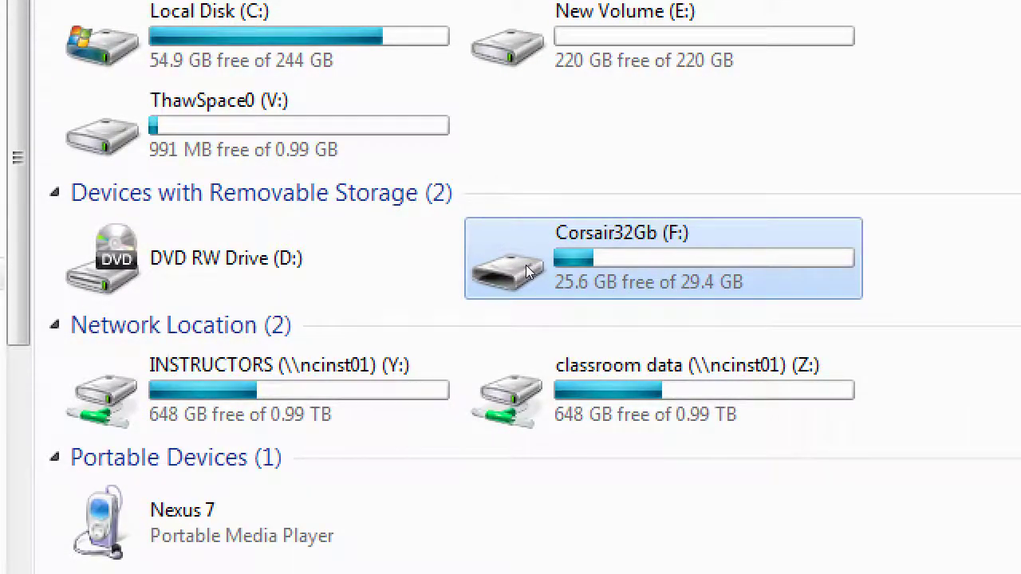
key("alt+Tab")
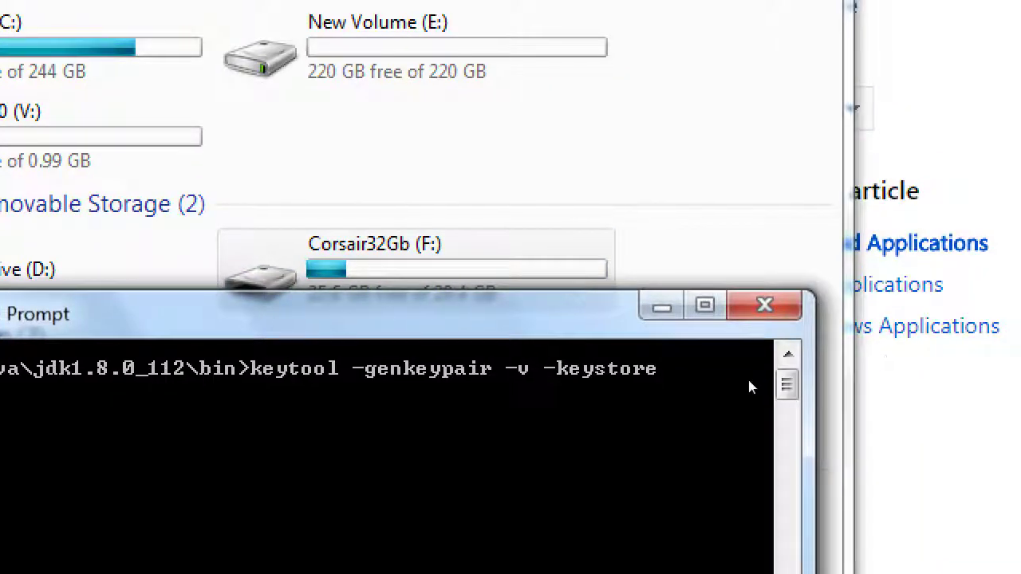
type("f:\\")
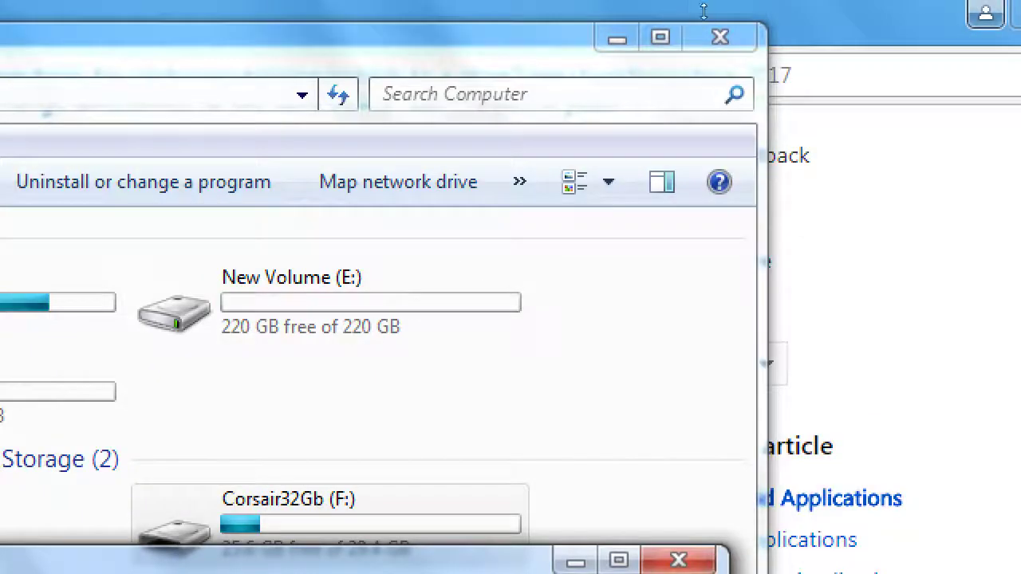
left_click(721, 31)
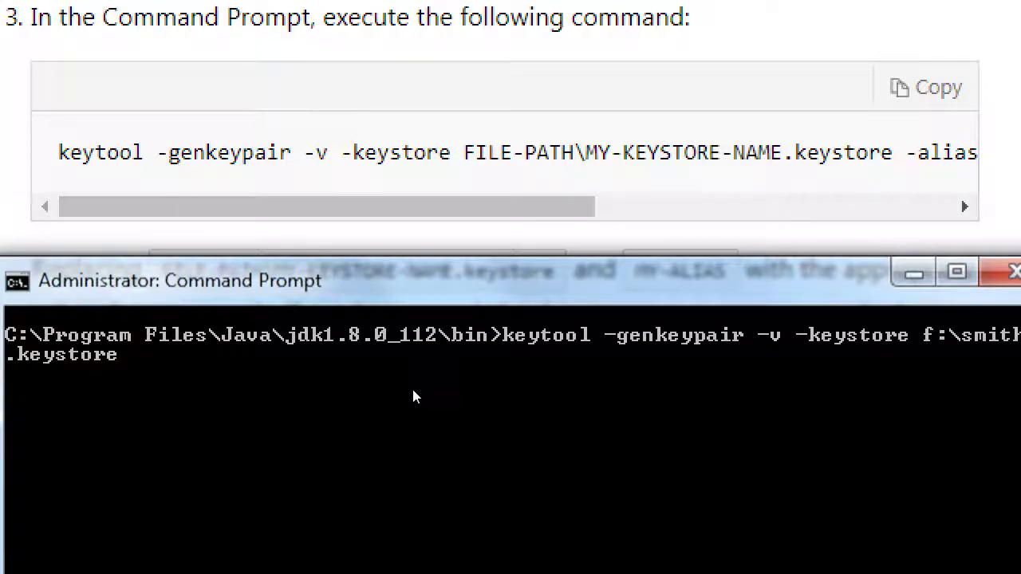
Scroll the documentation's example keytool command to read its remaining options
left_click(451, 248)
scroll(498, 250, "right", 3)
scroll(498, 250, "right", 5)
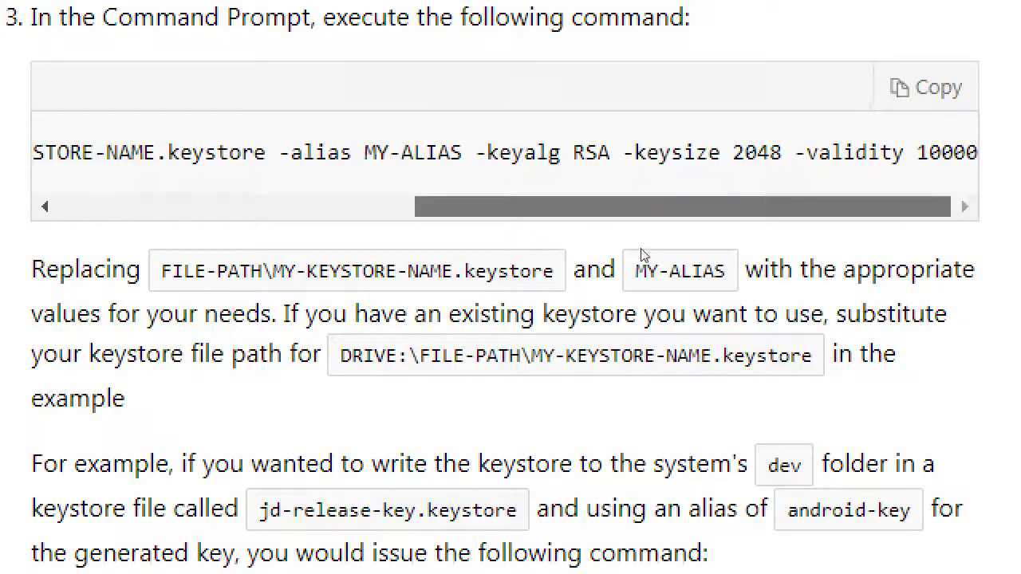
Add '-alias smith' to the keytool command and begin typing -keyalg
key("alt+Tab")
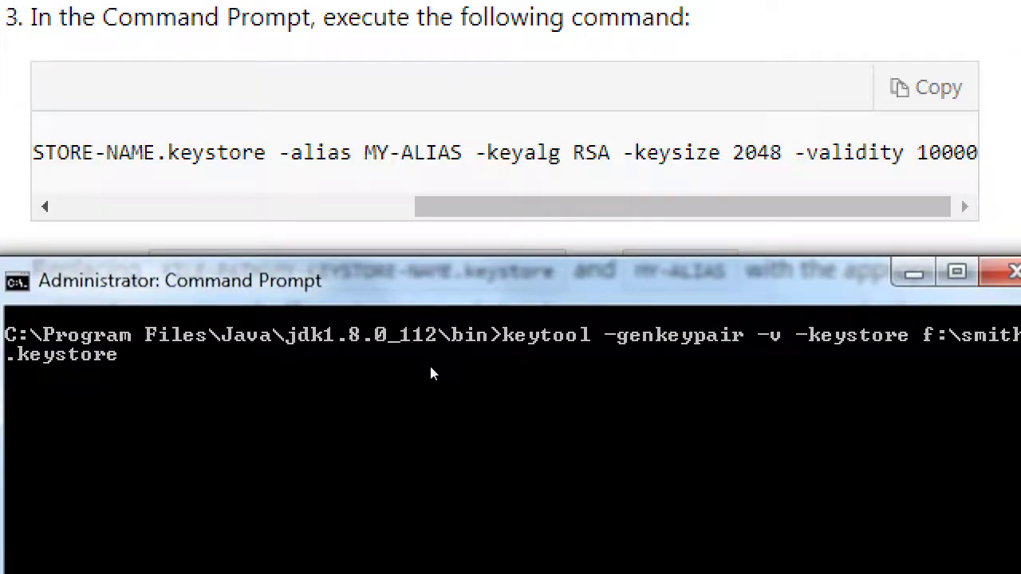
type("-alias")
type("smith")
type("-keyla")
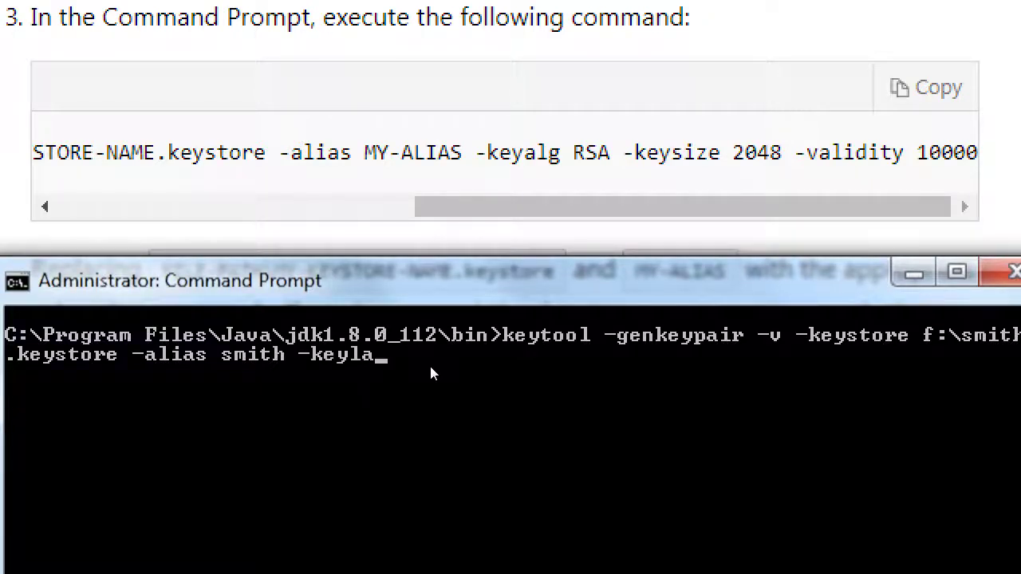
Complete the command with -keyalg RSA, -keysize 2048 and -validaity 10000
key("BackSpace")
key("BackSpace")
type("alg RSA")
type("-keysize 2048 -")
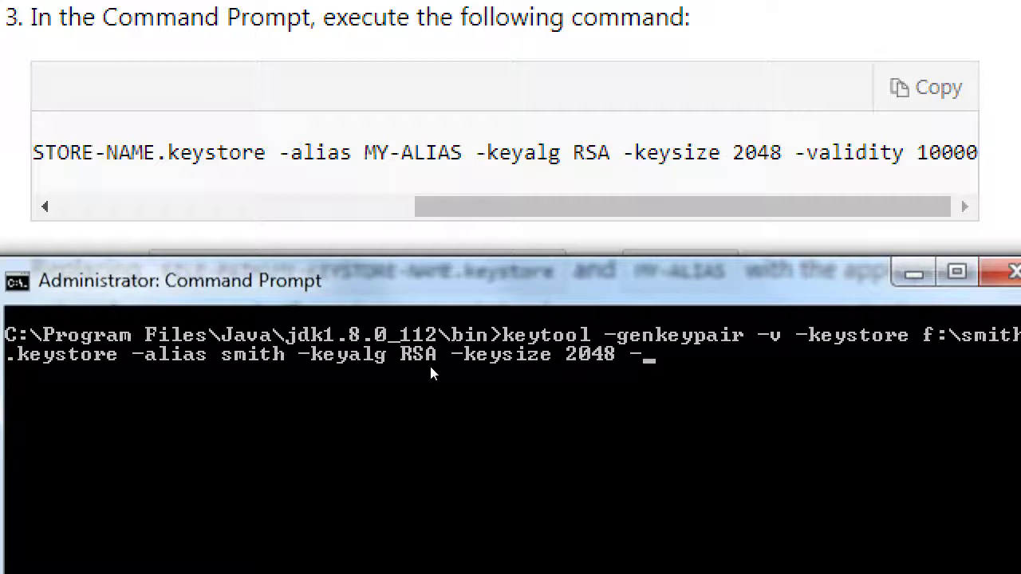
type("validaity 1000")
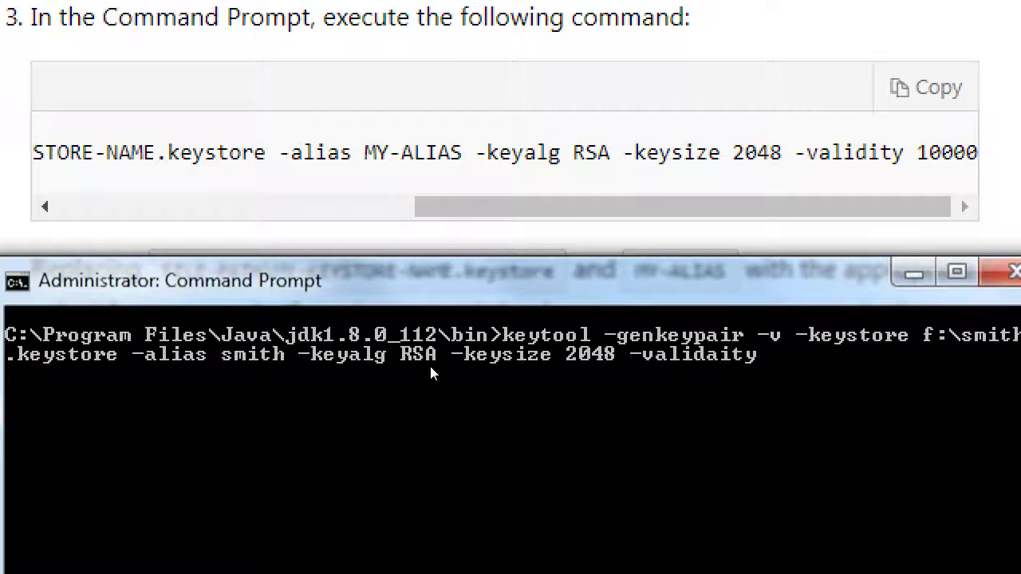
type("0")
key("super")
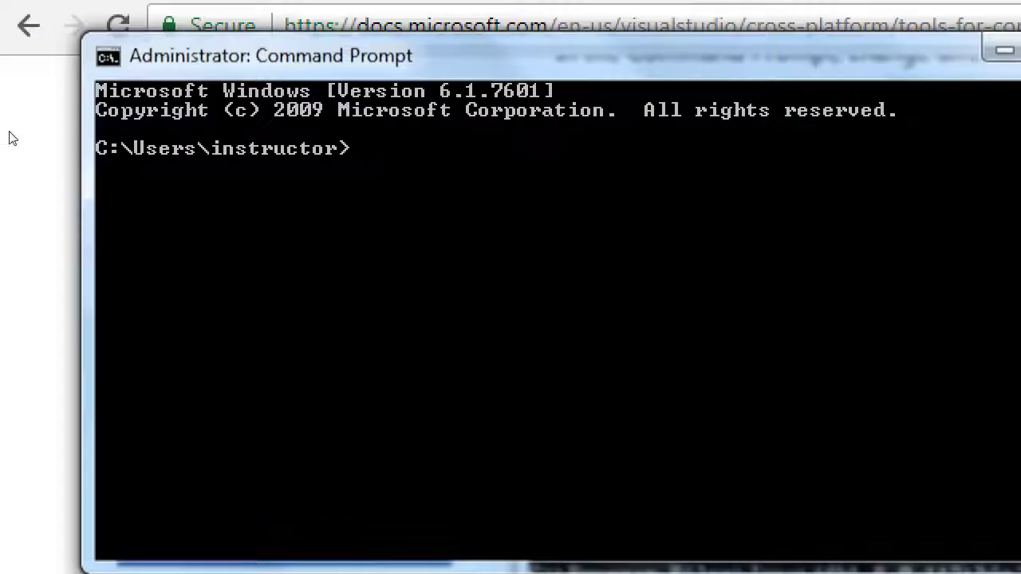
Run a couple of throwaway test lines in the practice console
type("as dsfafdsafdsa")
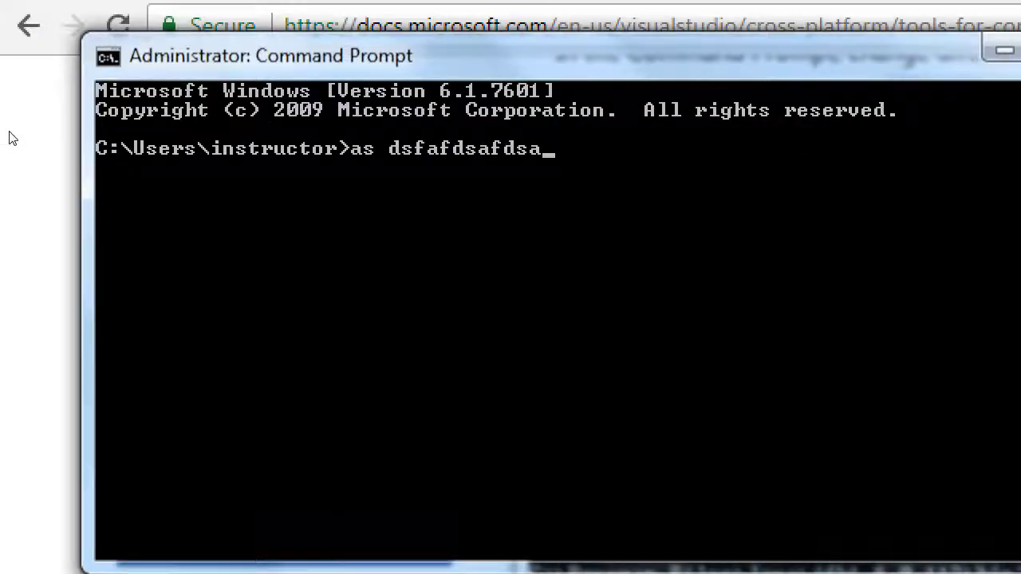
key("Return")
type("saddsfd")
key("Return")
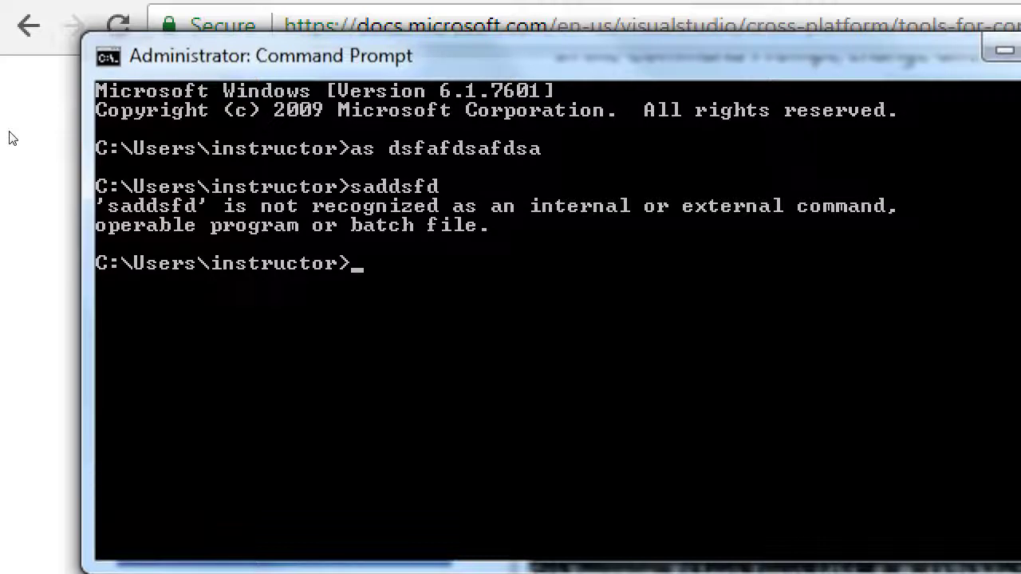
type("lkdldkldfkdf")
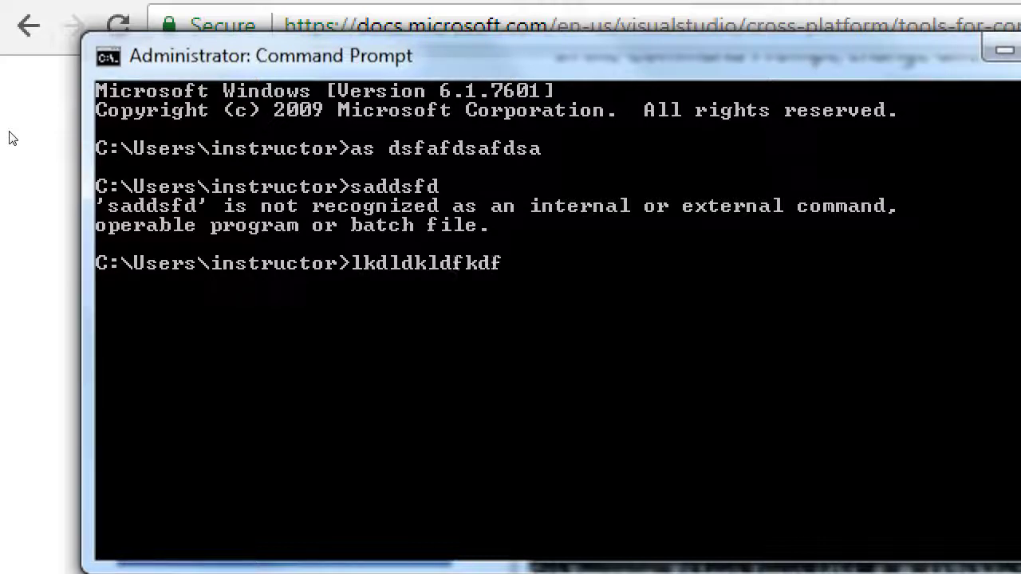
key("BackSpace")
key("BackSpace")
key("BackSpace")
key("BackSpace")
key("BackSpace")
key("BackSpace")
key("BackSpace")
key("BackSpace")
key("BackSpace")
key("BackSpace")
key("BackSpace")
key("BackSpace")
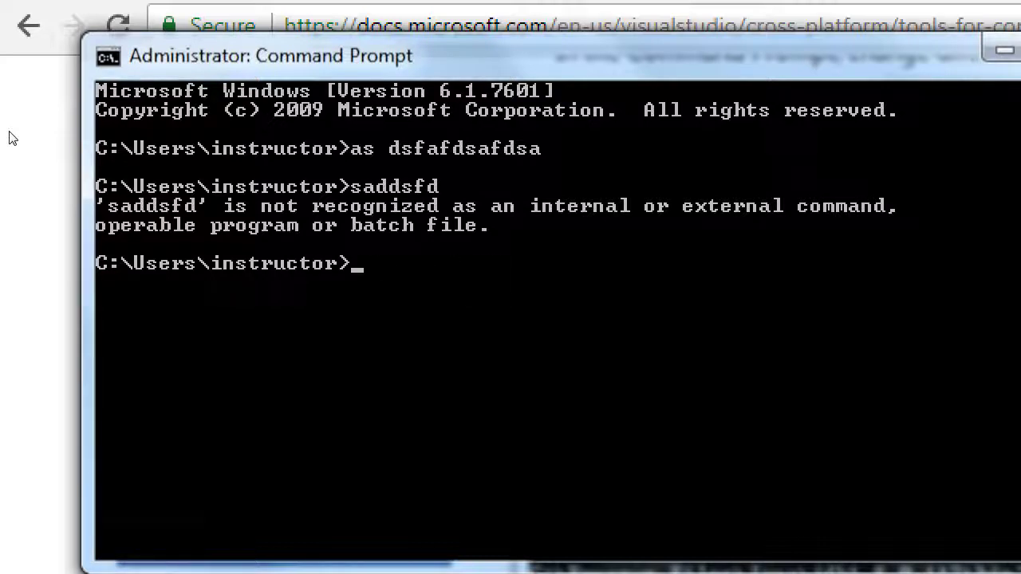
Recall the previous 'saddsfd' command from history, move through it, and clear it
key("Up")
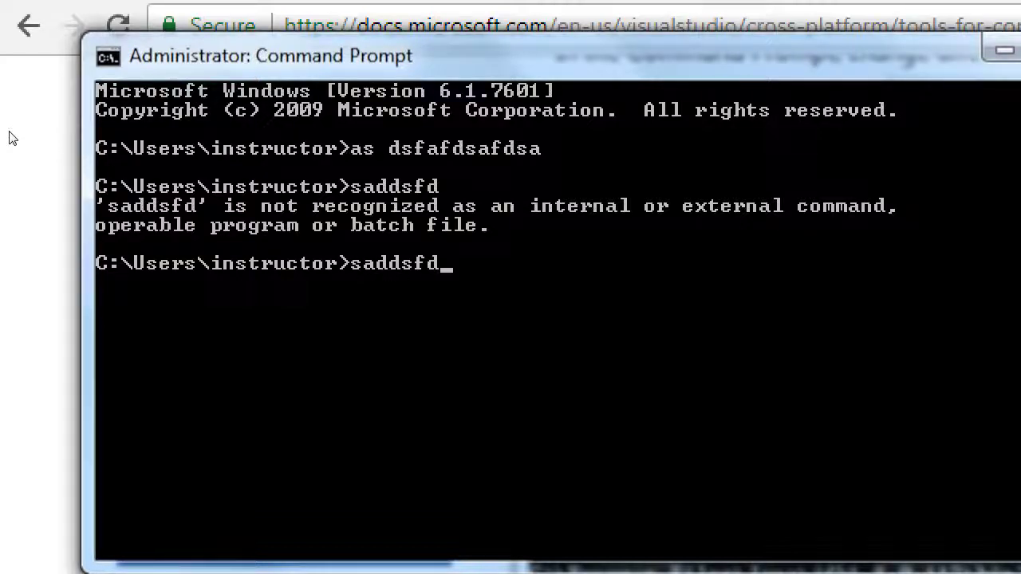
key("Left")
key("Left")
key("Left")
key("Left")
key("Left")
key("Left")
key("Right")
key("Right")
key("Right")
key("Right")
key("Left")
key("Left")
key("Left")
key("Left")
key("Left")
key("Right")
key("Right")
key("Right")
key("Right")
key("Right")
key("Right")
key("Right")
key("Left")
key("Left")
key("Left")
key("Left")
key("Left")
key("Left")
key("Left")
key("Right")
key("Right")
key("Right")
key("Right")
key("Right")
key("Right")
key("Left")
key("Left")
key("Left")
key("Home")
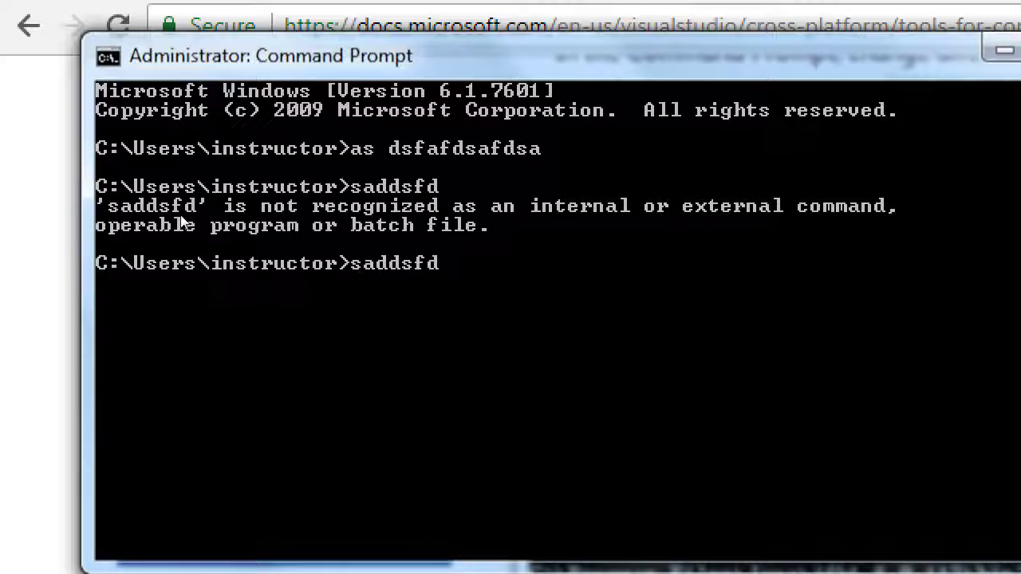
key("End")
key("BackSpace")
key("BackSpace")
key("BackSpace")
key("BackSpace")
key("BackSpace")
key("BackSpace")
key("BackSpace")
Correct a practice 'kyetool' line to 'keytool', run it, and recall it from history
type("kyetool kjalkdsjlkds kdfj dfkjd fkdf jkdf j")
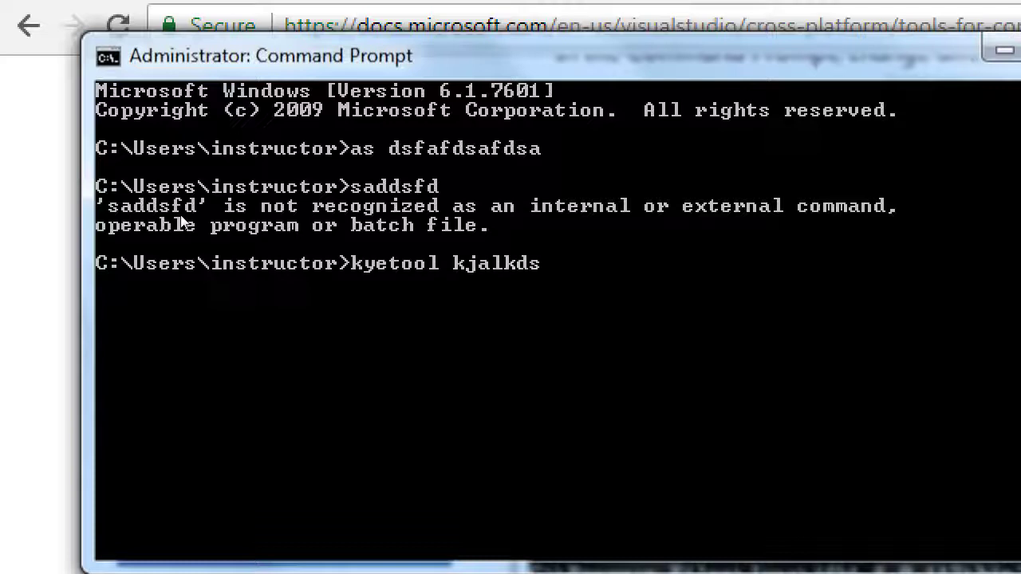
type("kd dfjkdfj")
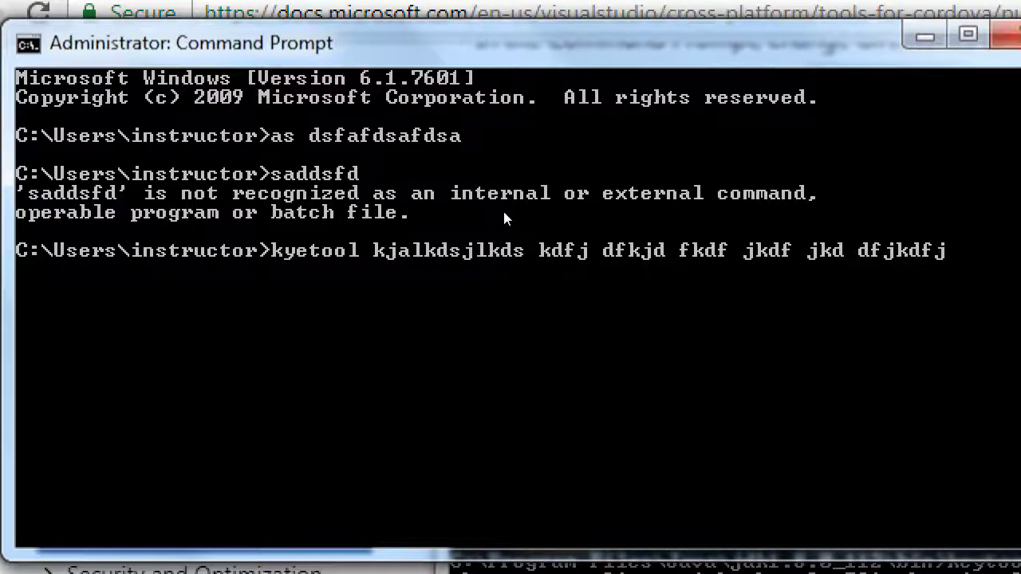
key("Left")
key("Left")
key("Left")
key("Left")
key("Left")
key("Left")
key("Left")
key("Left")
key("Left")
key("Left")
key("Left")
key("Left")
key("Left")
key("Left")
key("Left")
key("Left")
key("Left")
key("Left")
key("Left")
key("Left")
key("Right")
key("Right")
key("Right")
key("BackSpace")
key("BackSpace")
type("ey")
key("Return")
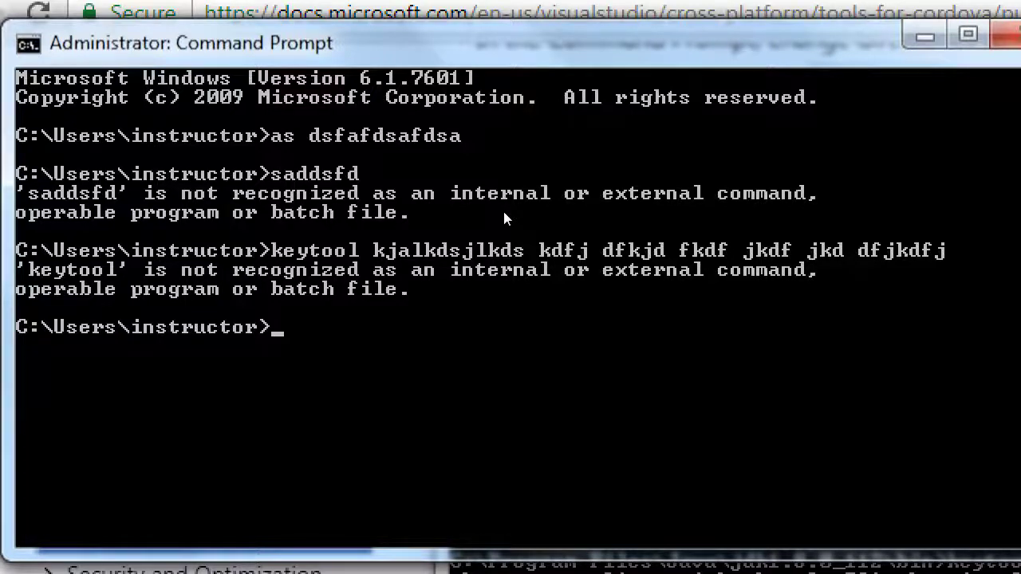
type("kmflkm")
key("Escape")
key("Up")
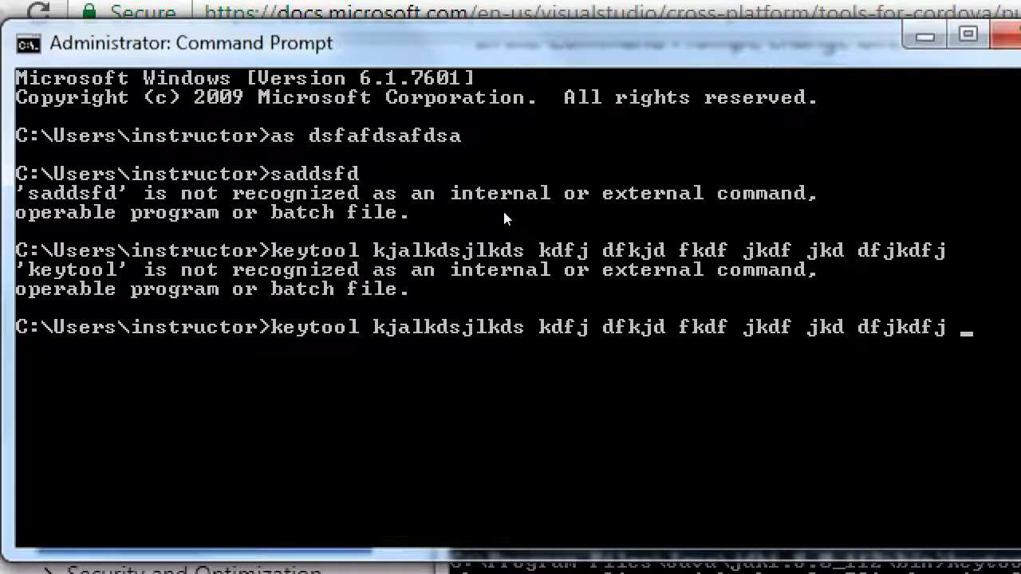
key("alt+Tab")
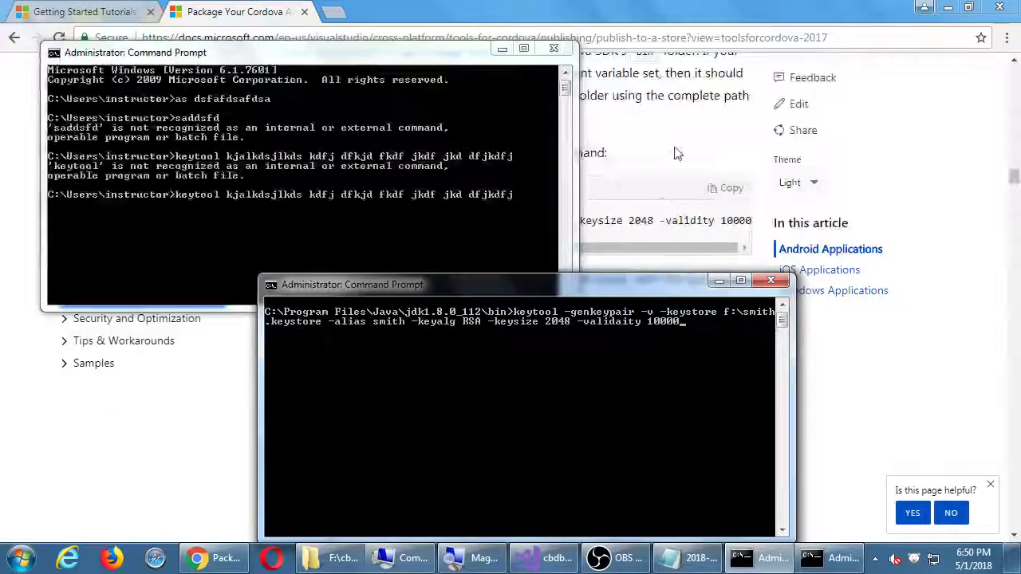
Review the docs' MY-KEYSTORE-NAME path and the example keytool prompts
left_click(674, 153)
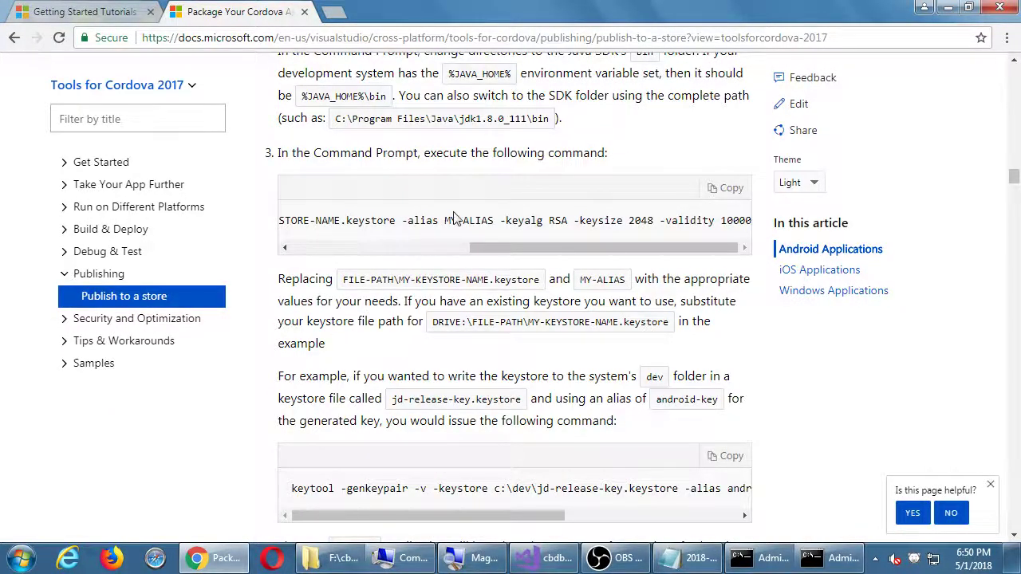
left_click_drag(401, 279, 517, 280)
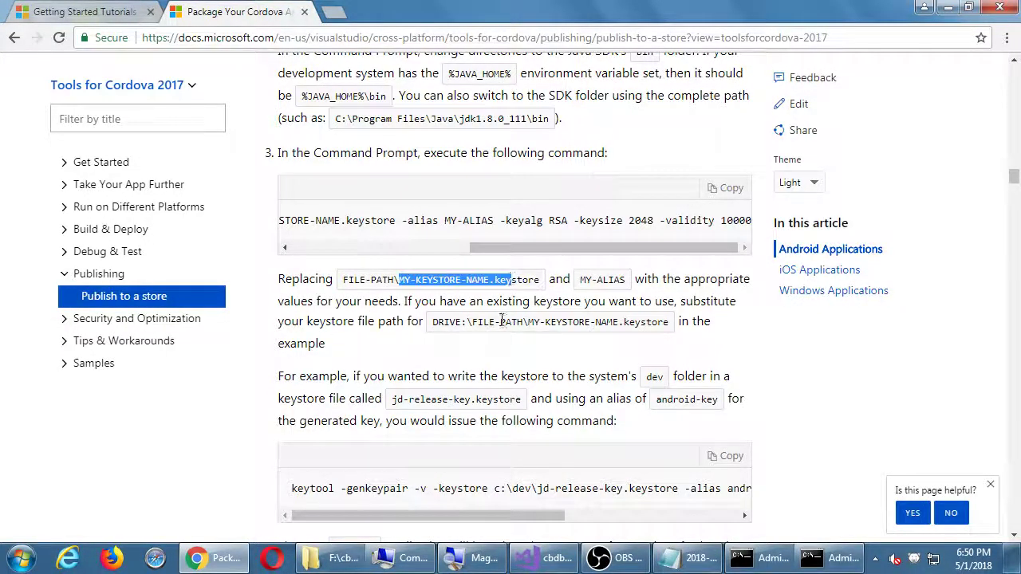
scroll(359, 335, "down", 3)
scroll(293, 335, "down", 4)
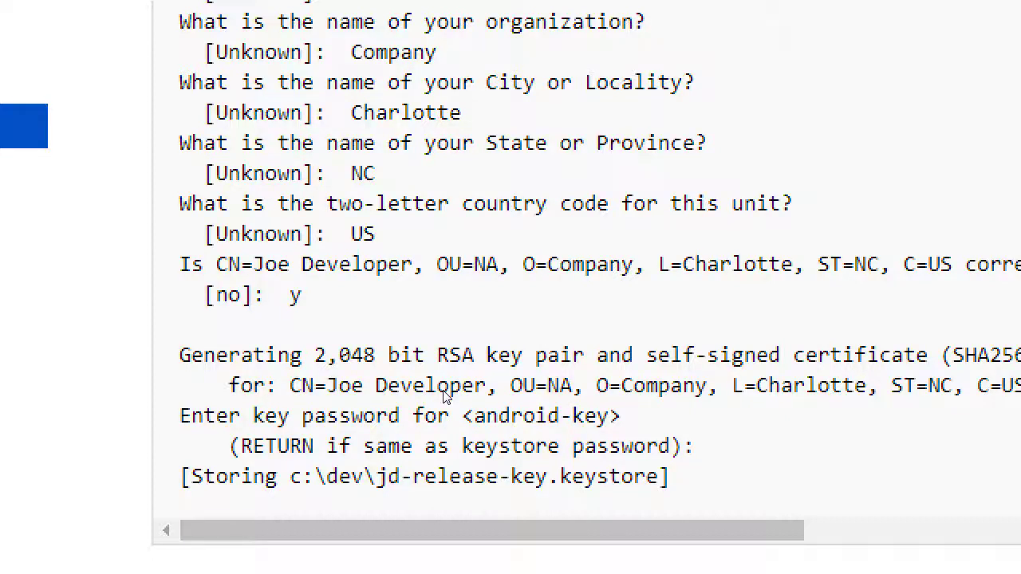
Close the practice console and restore the console holding the keytool -genkeypair command
key("alt+Tab")
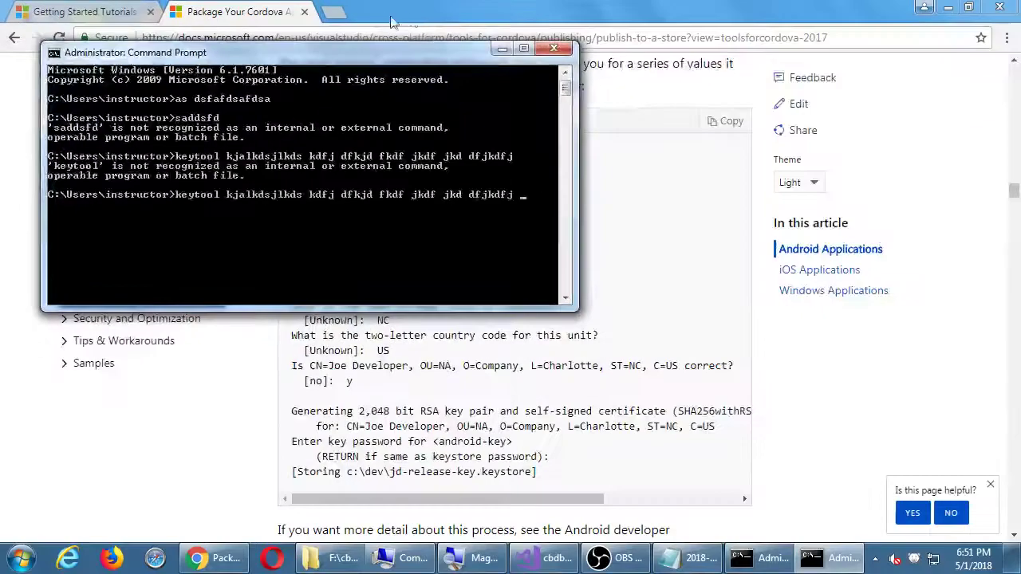
left_click(553, 49)
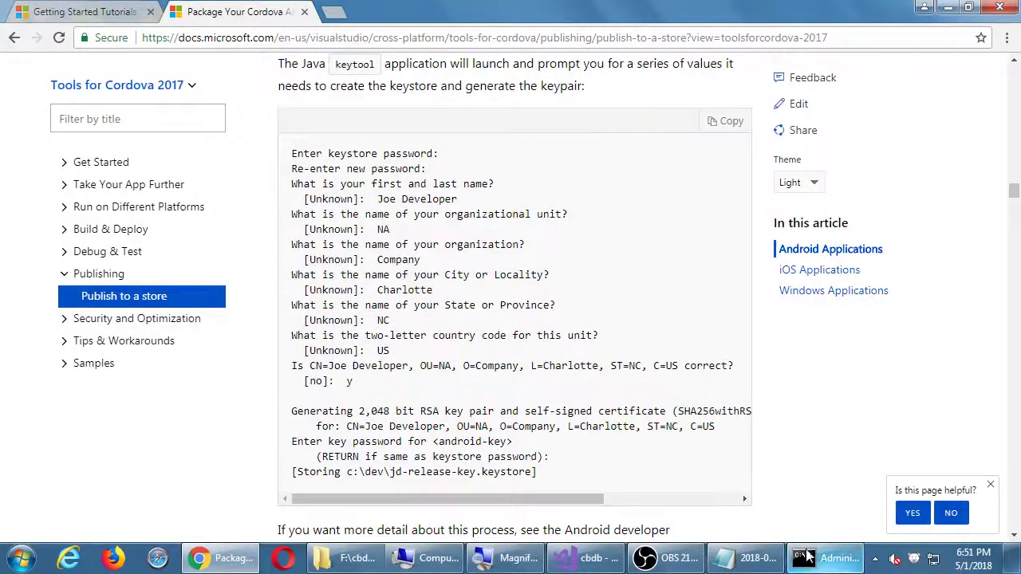
left_click(807, 557)
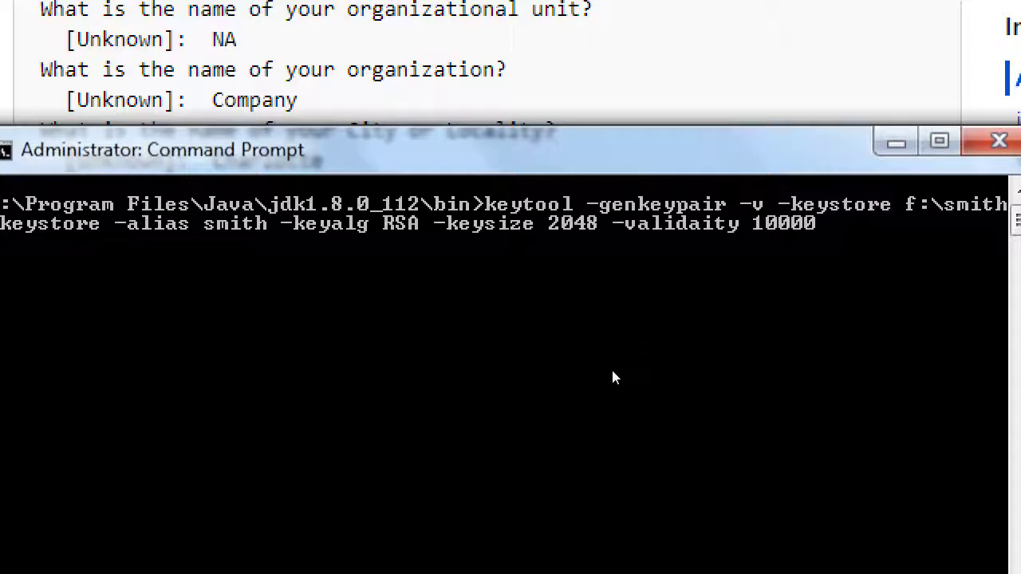
Correct '-validaity' to '-validity' and run the keytool -genkeypair command
key("Left")
key("Left")
key("Left")
key("Left")
key("Left")
key("Left")
key("Left")
key("Left")
key("Left")
key("BackSpace")
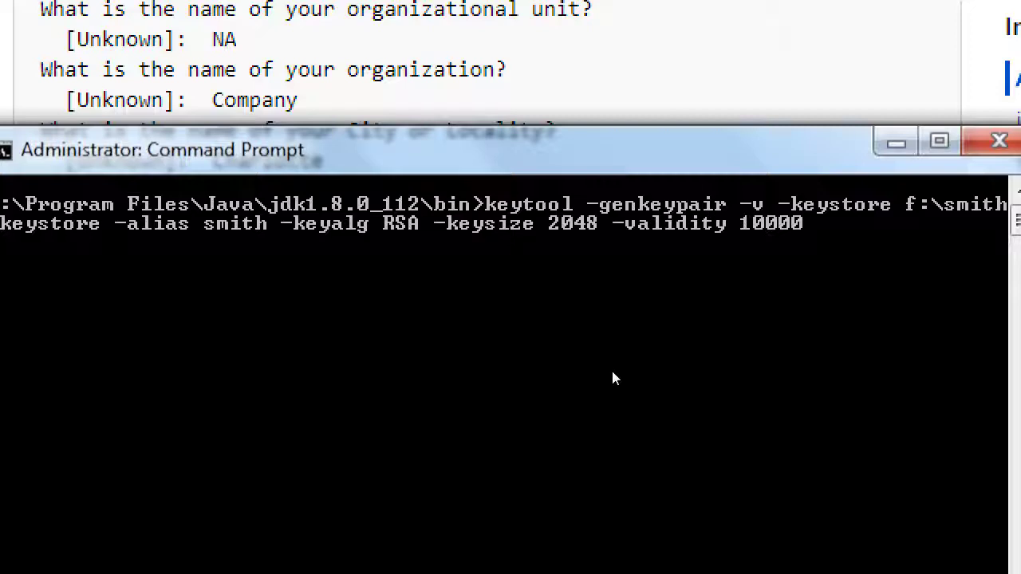
key("Right")
key("Right")
key("Left")
key("Left")
key("Right")
key("Right")
key("Right")
key("Right")
key("Right")
key("Return")
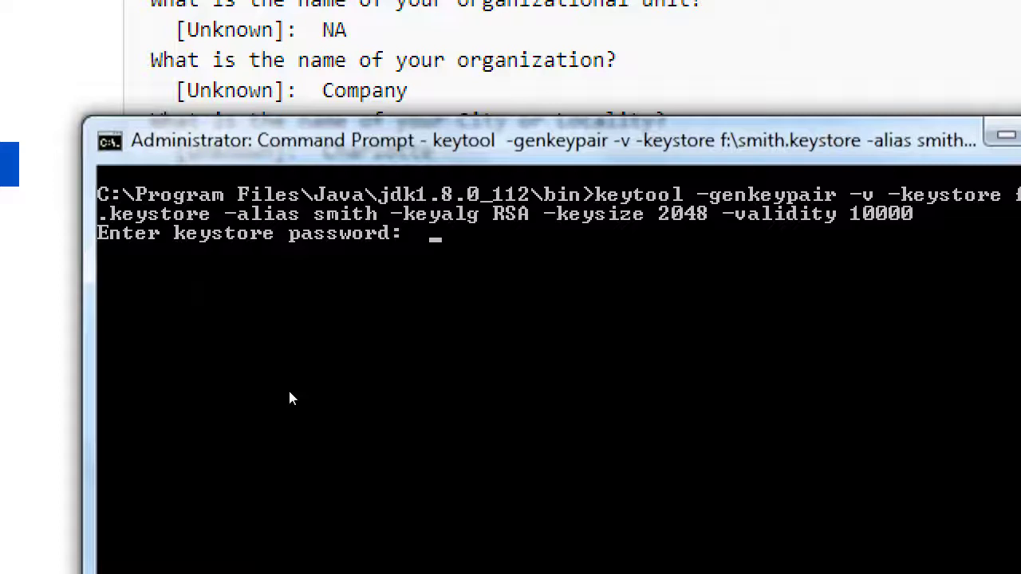
Enter and confirm the keystore password, then type your first and last name
key("Return")
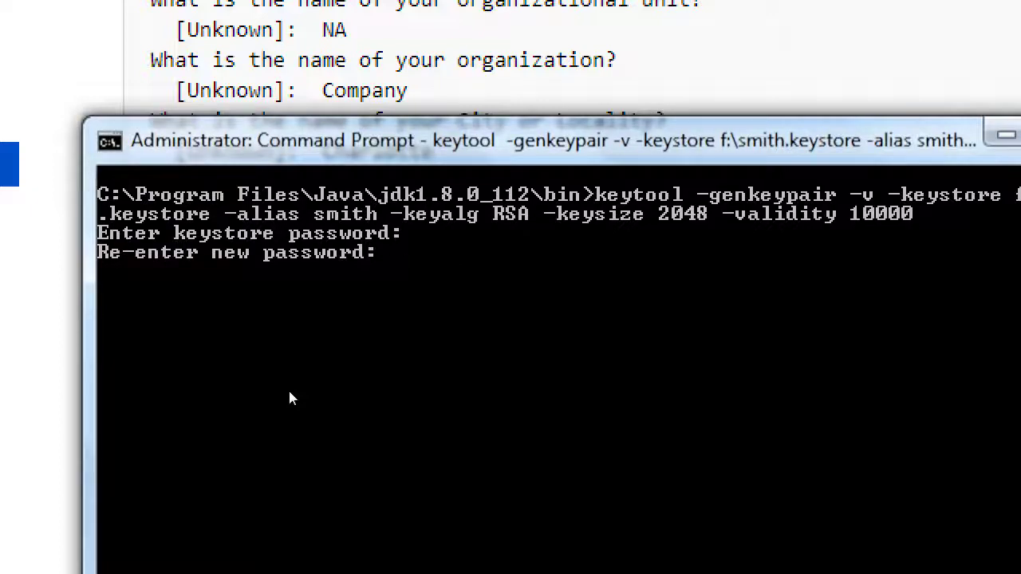
key("Return")
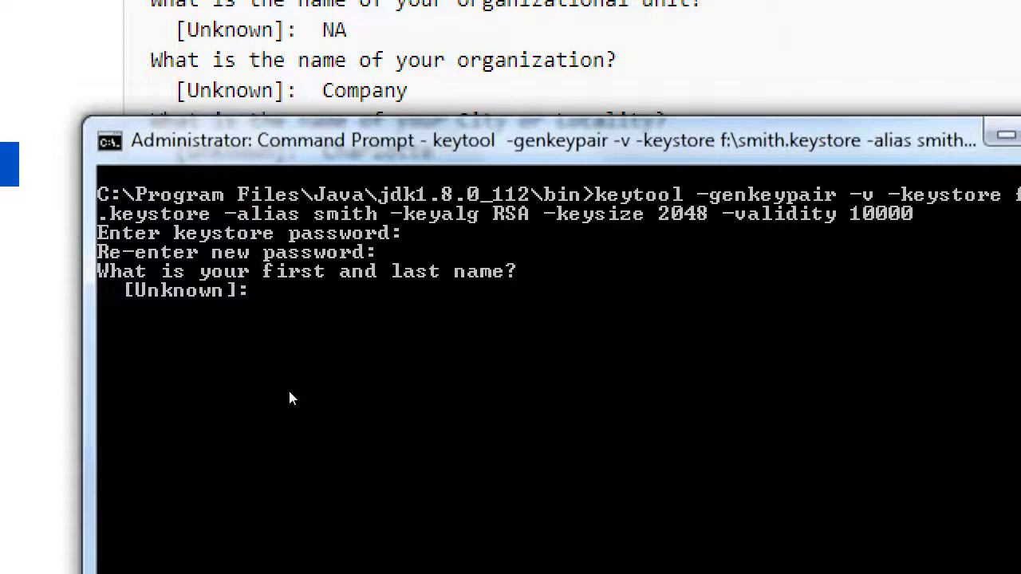
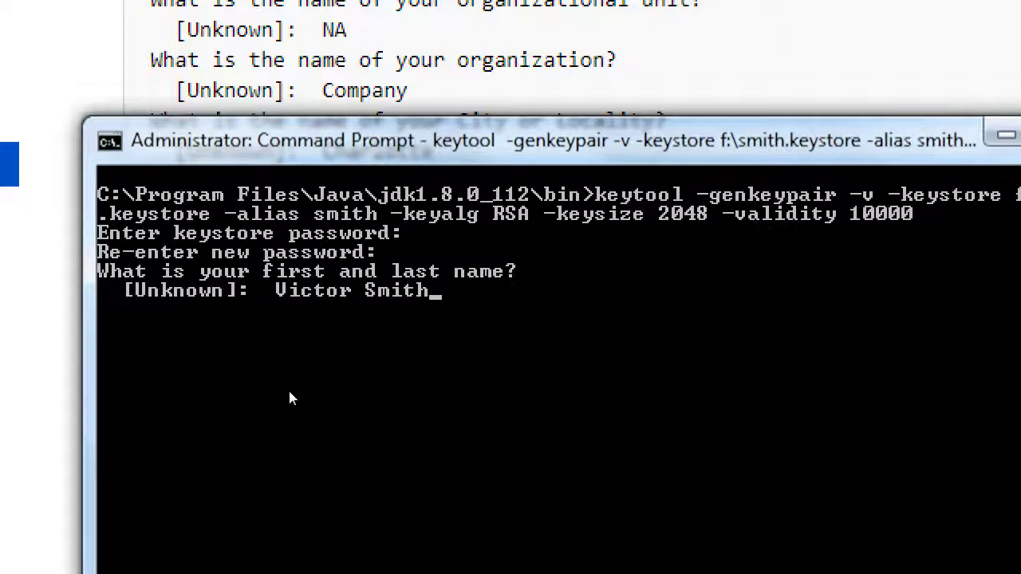
Submit the name, then enter organizational unit 'App Developer' and organization 'Smith Apps LLC'
key("Return")
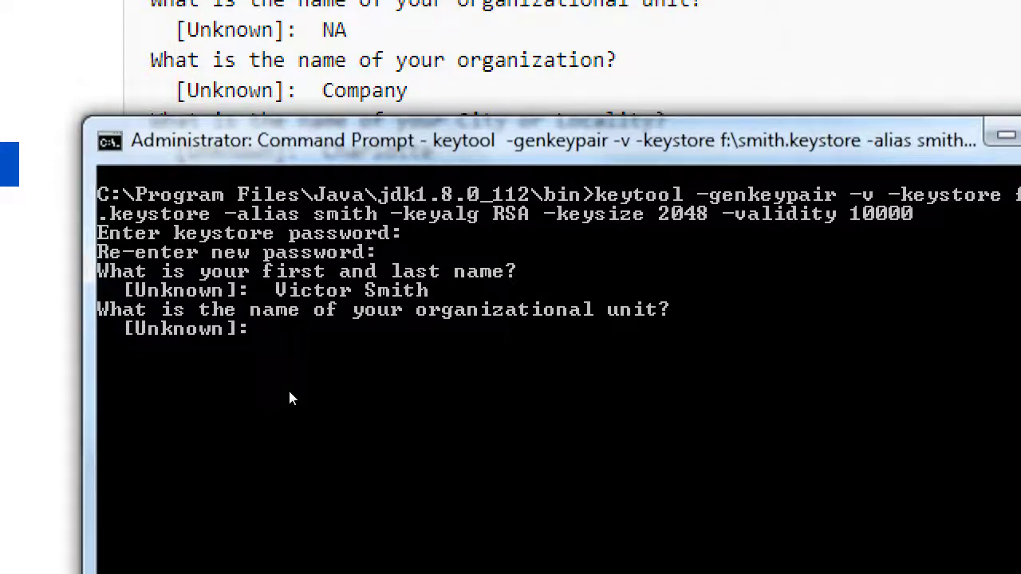
type("App Develo")
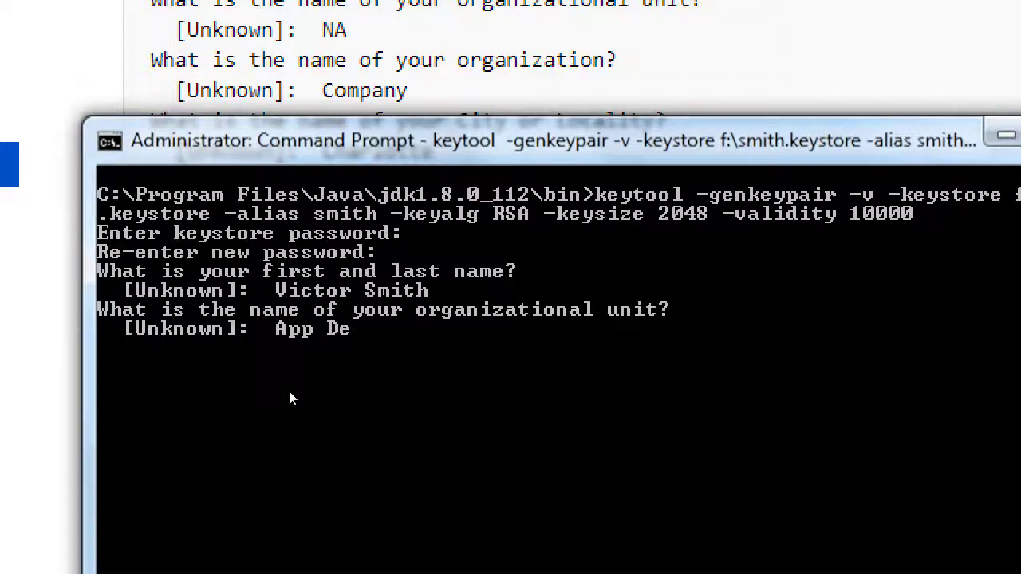
type("per")
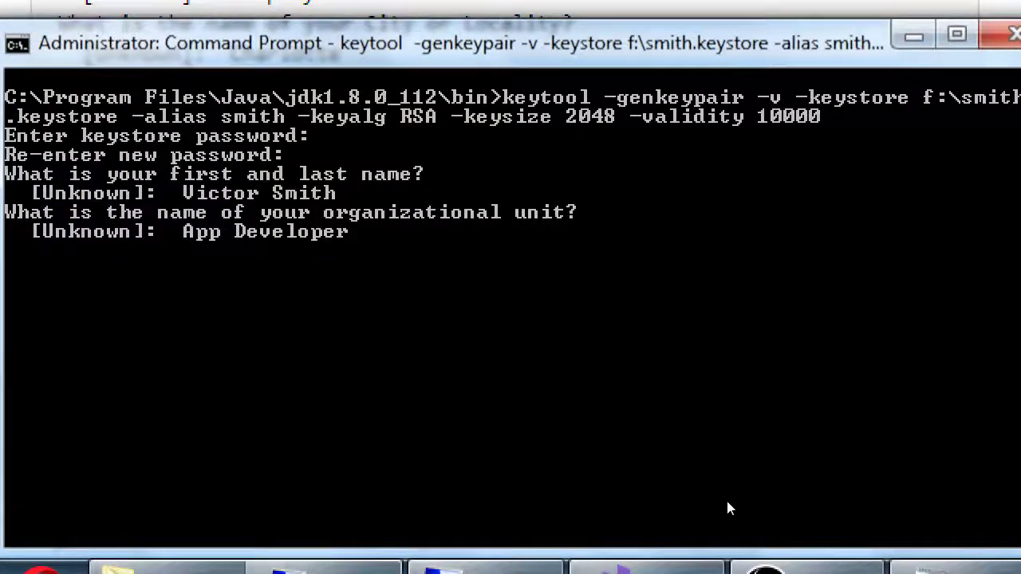
key("Return")
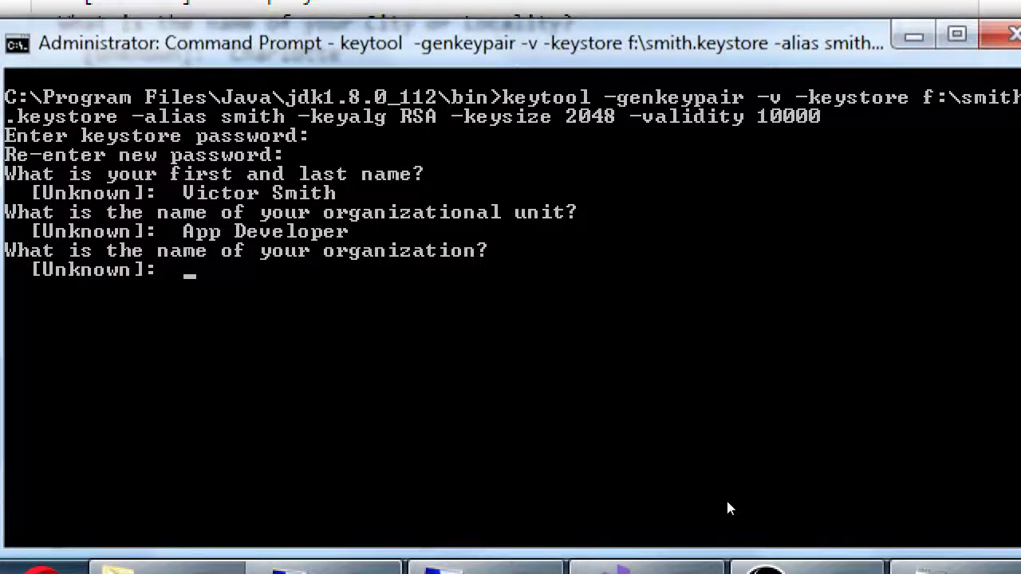
type("Smith Apps LLL")
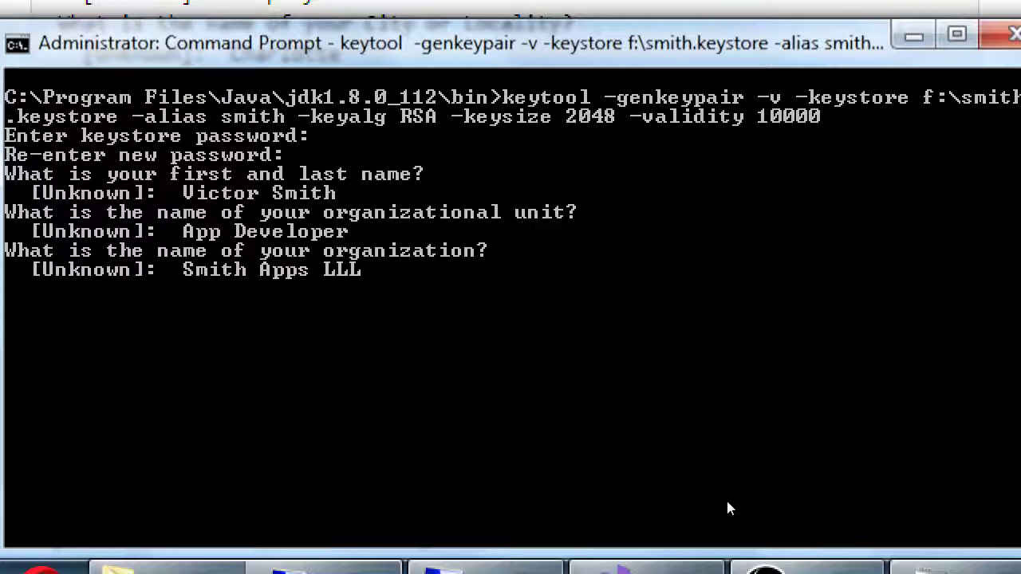
key("BackSpace")
type("C")
key("Return")
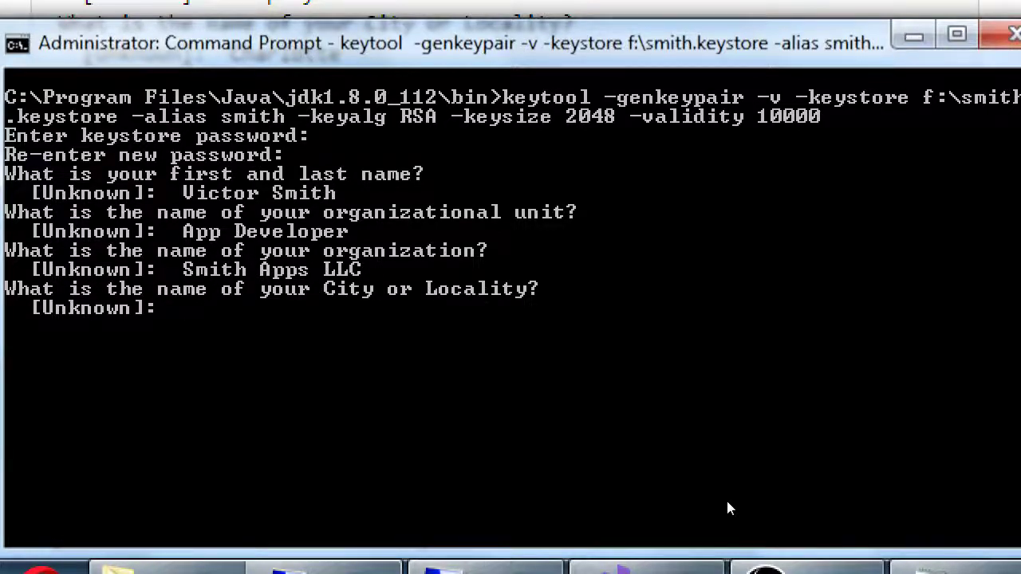
Enter city 'San Diego' and state 'California'
type("San Diego")
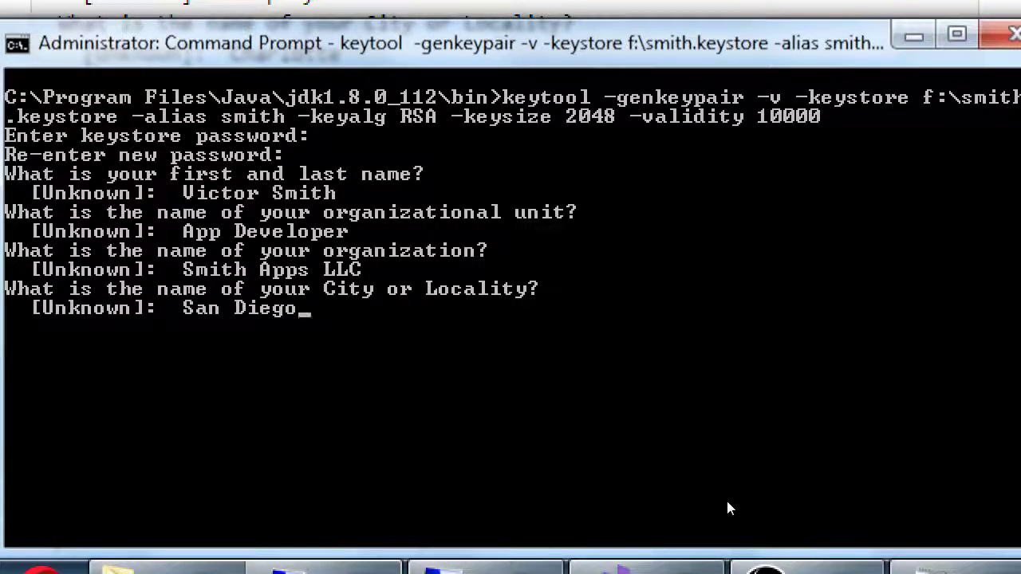
key("Return")
type("\\")
key("BackSpace")
type("California")
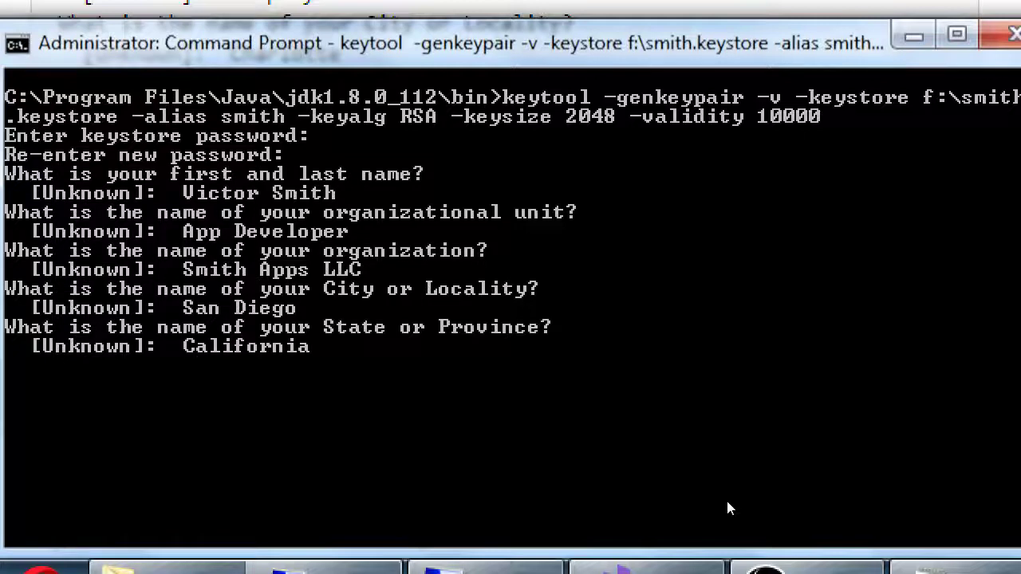
key("Return")
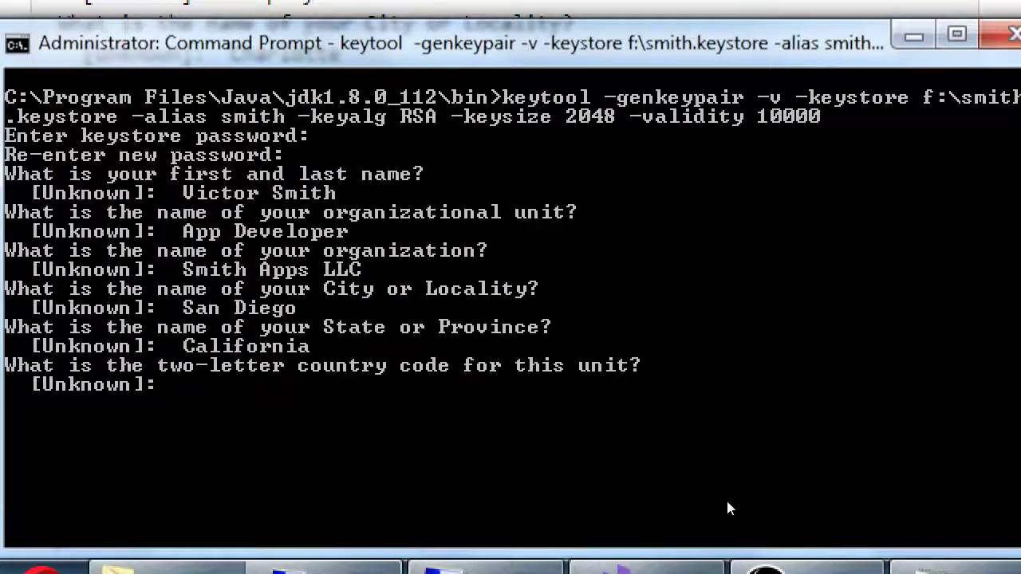
Enter the country code US after trying other codes, and submit it
type("US")
key("BackSpace")
key("BackSpace")
type("MX")
key("BackSpace")
key("BackSpace")
type("UK")
key("BackSpace")
key("BackSpace")
type("us")
key("BackSpace")
key("BackSpace")
type("us")
key("BackSpace")
key("BackSpace")
type("US")
key("Return")
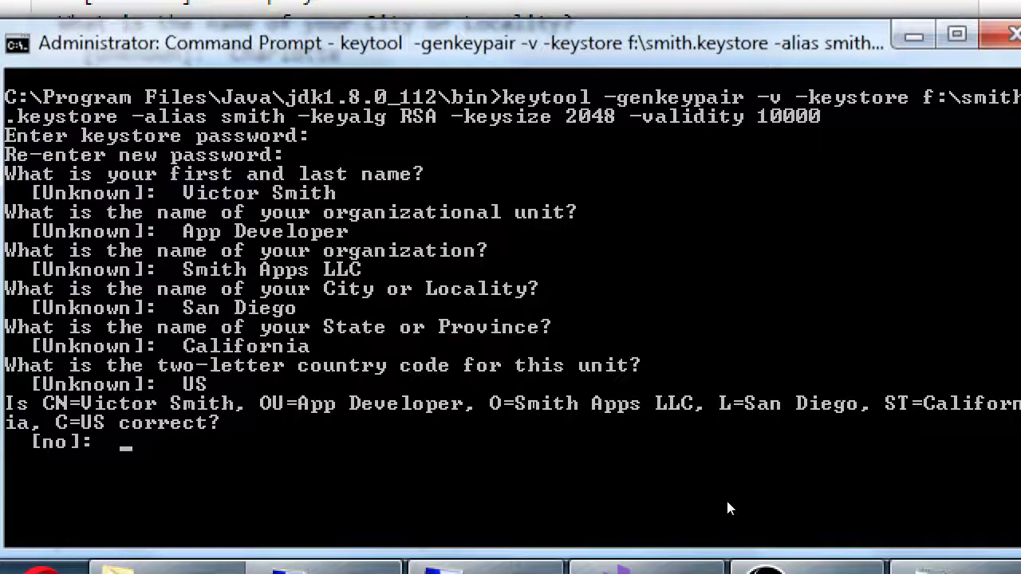
Type 'yes' to accept the certificate details
type("yes")
Confirm the certificate details and enter the key password twice so keytool stores f:\smith.keystore
key("Return")
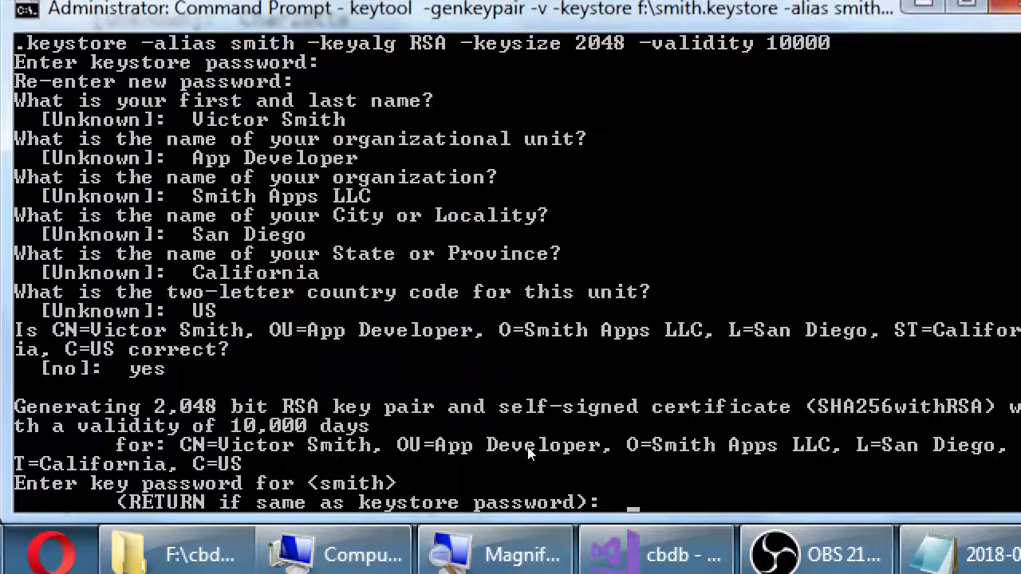
key("Return")
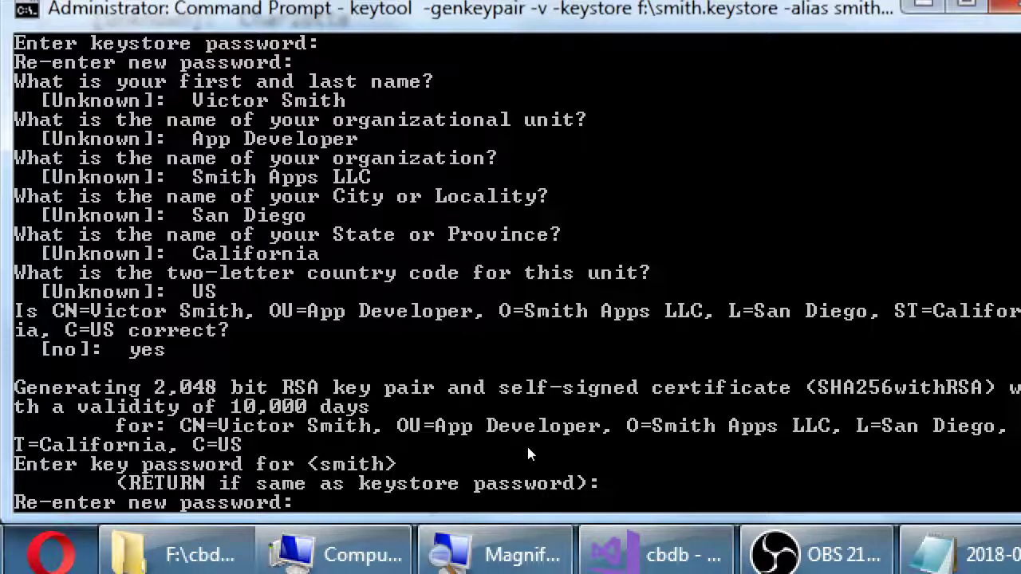
key("Return")
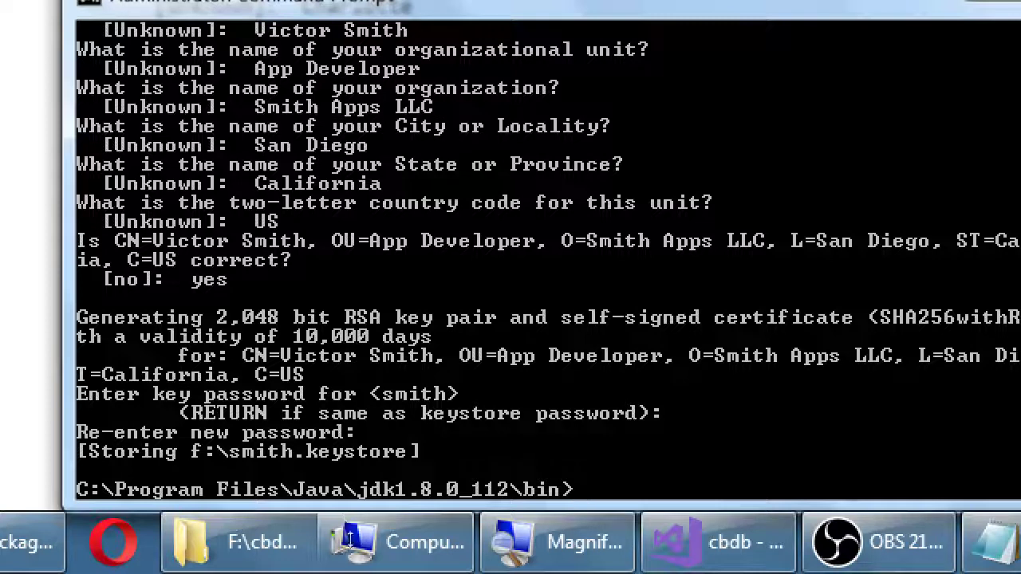
left_click(288, 543)
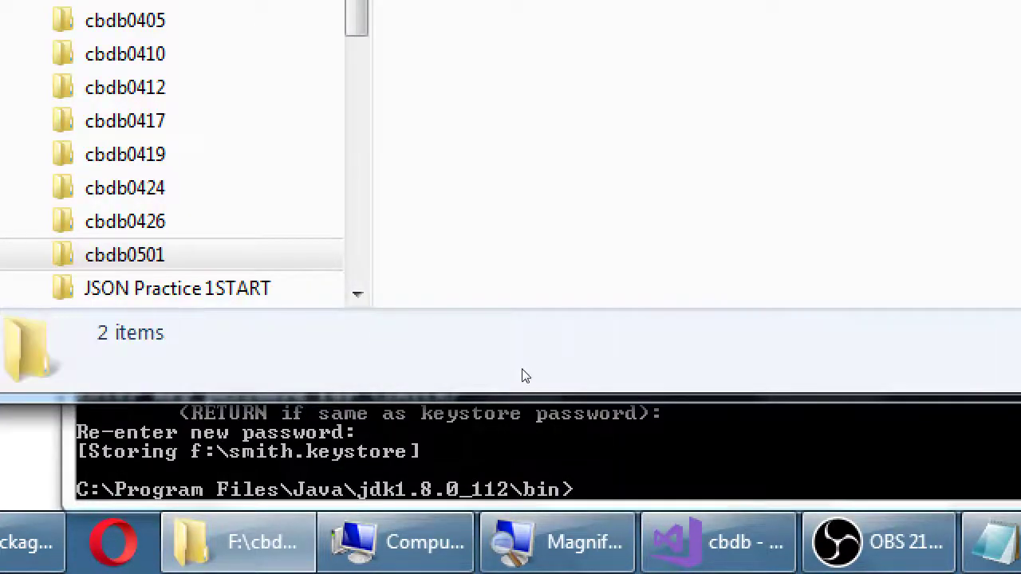
Go up to the root of drive F: and jump to smith.keystore in the listing
key("BackSpace")
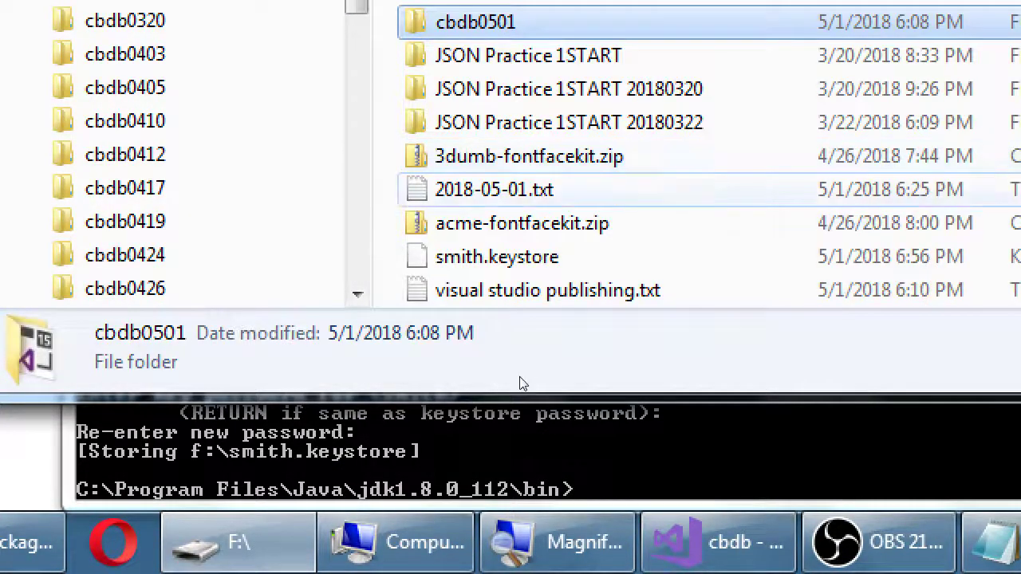
key("s")
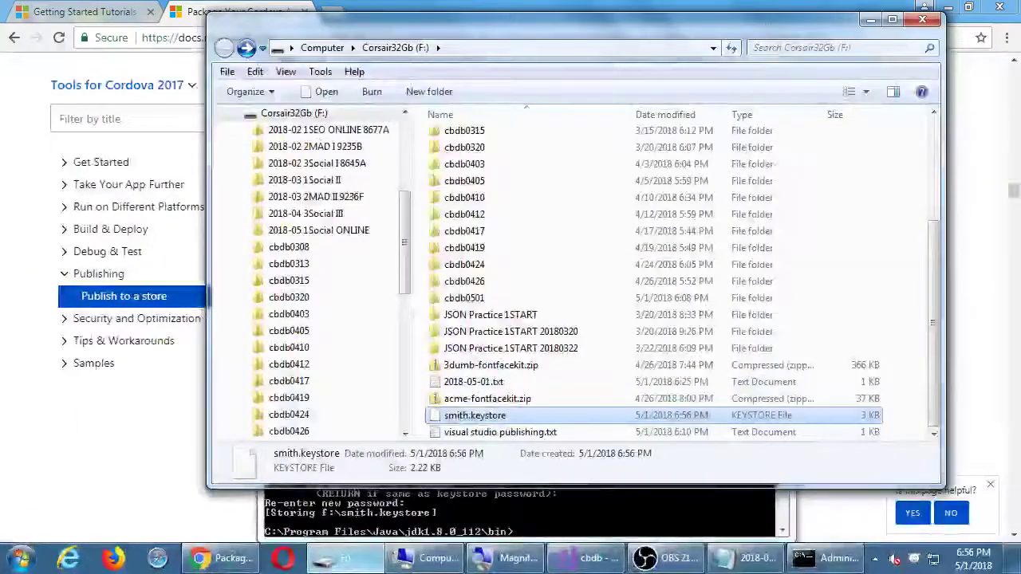
left_click(224, 559)
Scroll through the article's example keytool output, then return to Command Prompt
scroll(264, 403, "down", 4)
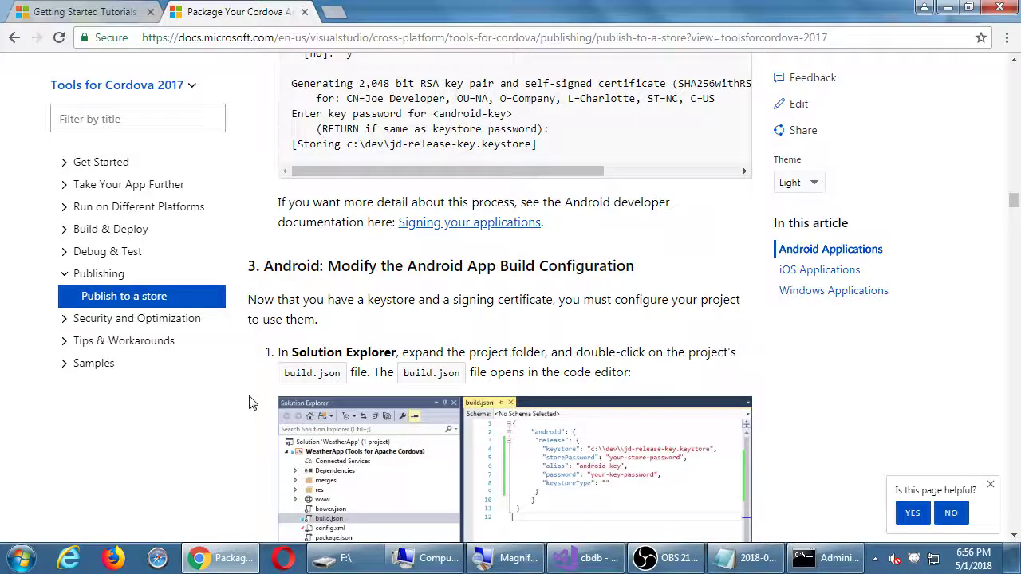
scroll(249, 402, "up", 2)
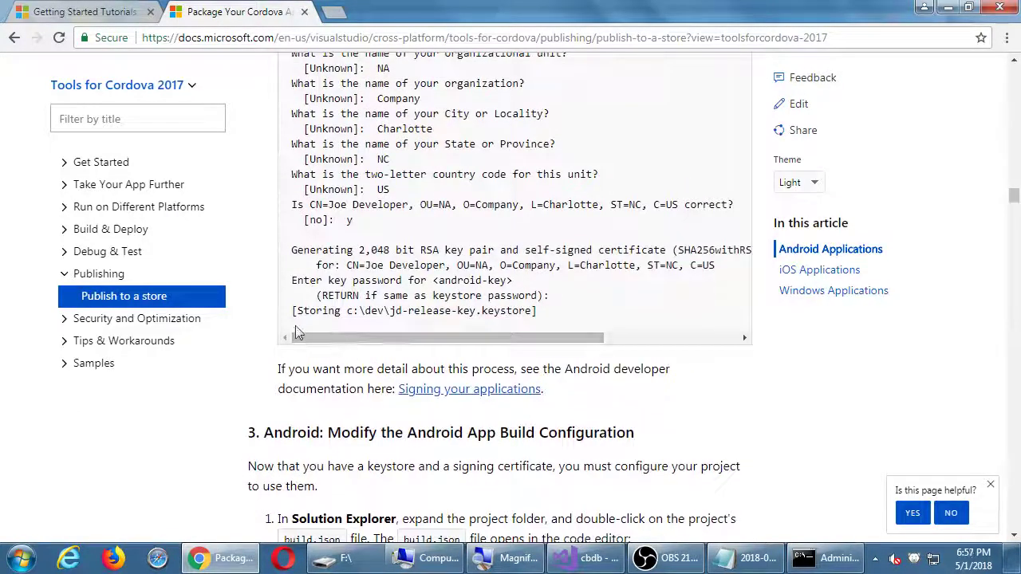
scroll(274, 314, "up", 1)
scroll(275, 315, "up", 1)
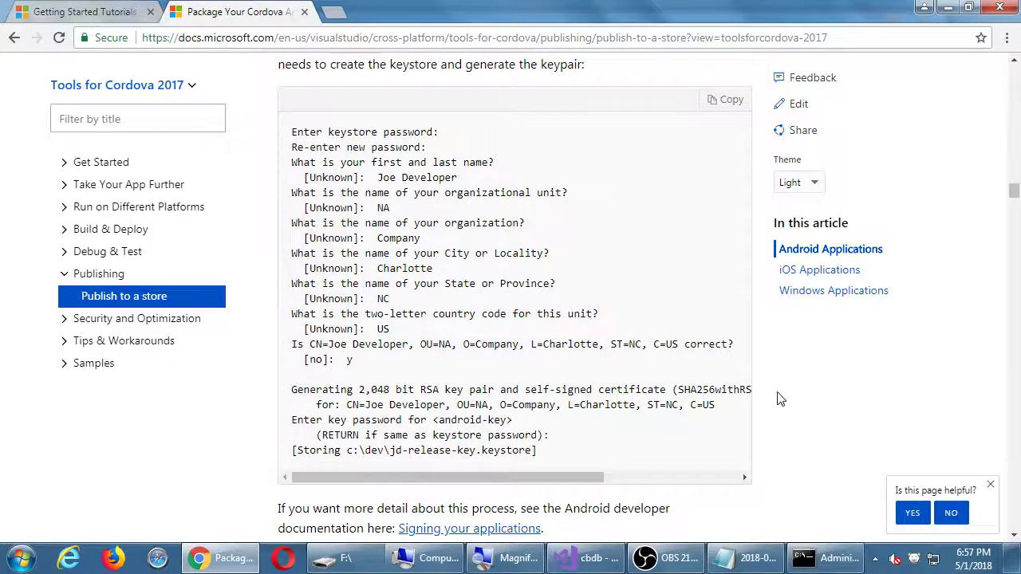
left_click(808, 559)
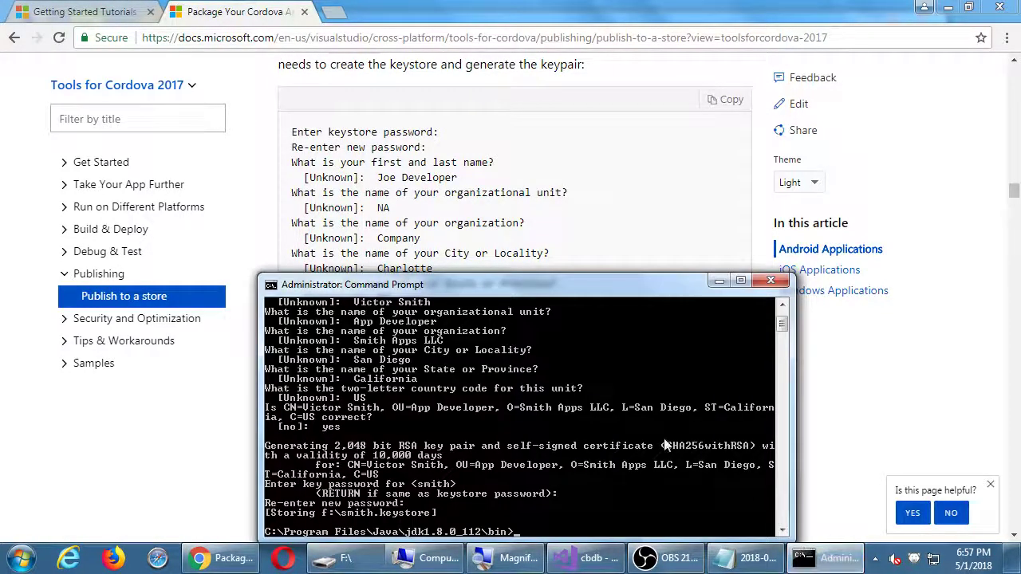
Scroll the Command Prompt output of the keytool -genkeypair run
scroll(667, 446, "down", 3)
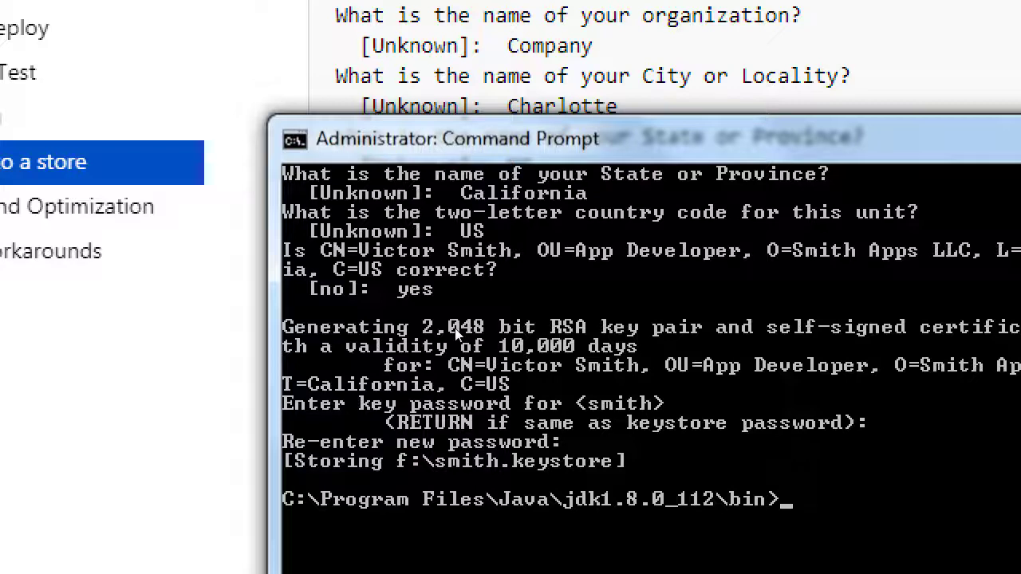
key("ctrl+v")
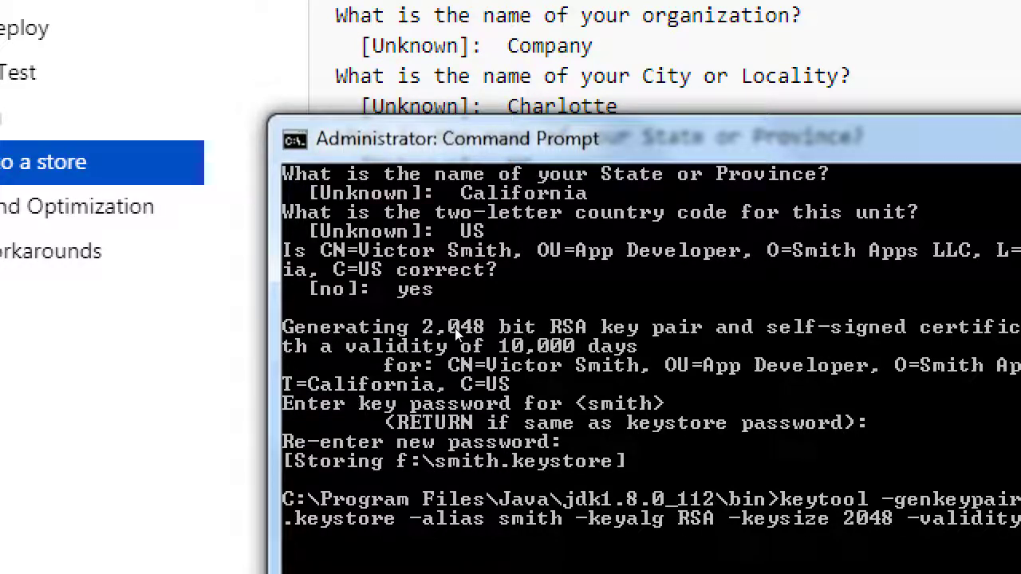
key("BackSpace")
key("BackSpace")
key("BackSpace")
key("BackSpace")
key("BackSpace")
key("BackSpace")
key("BackSpace")
key("BackSpace")
key("BackSpace")
key("BackSpace")
key("BackSpace")
key("BackSpace")
key("BackSpace")
key("BackSpace")
key("BackSpace")
key("BackSpace")
key("BackSpace")
key("BackSpace")
key("BackSpace")
key("BackSpace")
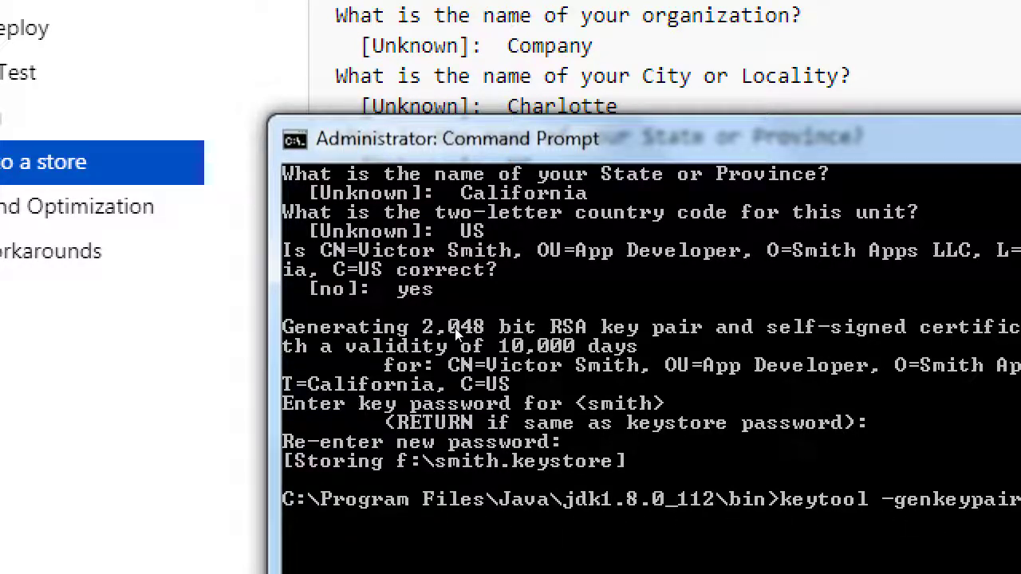
key("BackSpace")
key("BackSpace")
key("BackSpace")
key("BackSpace")
key("BackSpace")
key("BackSpace")
key("BackSpace")
key("BackSpace")
key("BackSpace")
key("BackSpace")
key("BackSpace")
key("BackSpace")
key("BackSpace")
key("BackSpace")
key("BackSpace")
key("BackSpace")
key("BackSpace")
key("BackSpace")
key("BackSpace")
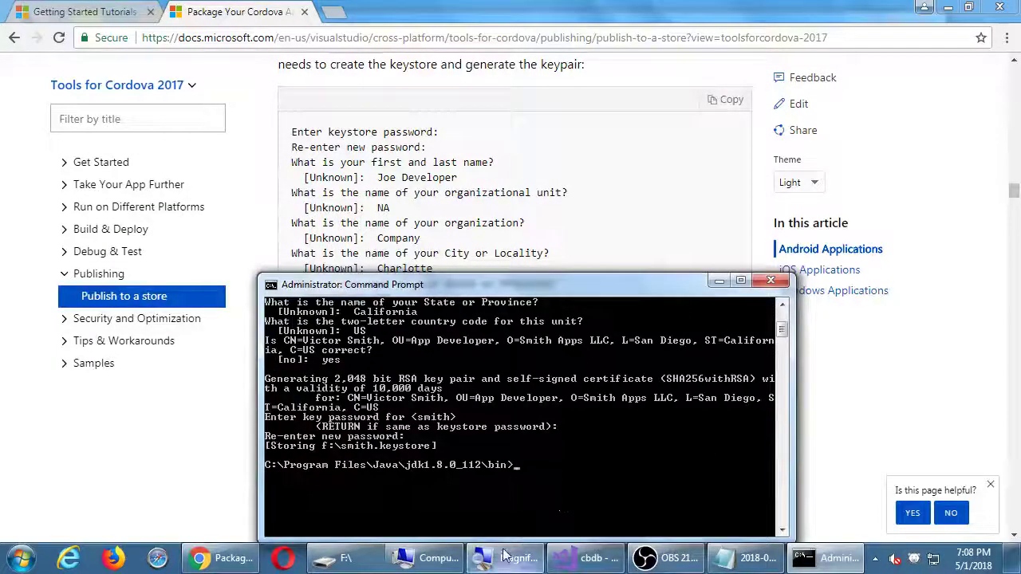
Close the Computer window and select smith.keystore (2.22 KB) in the F:\ folder
left_click(424, 565)
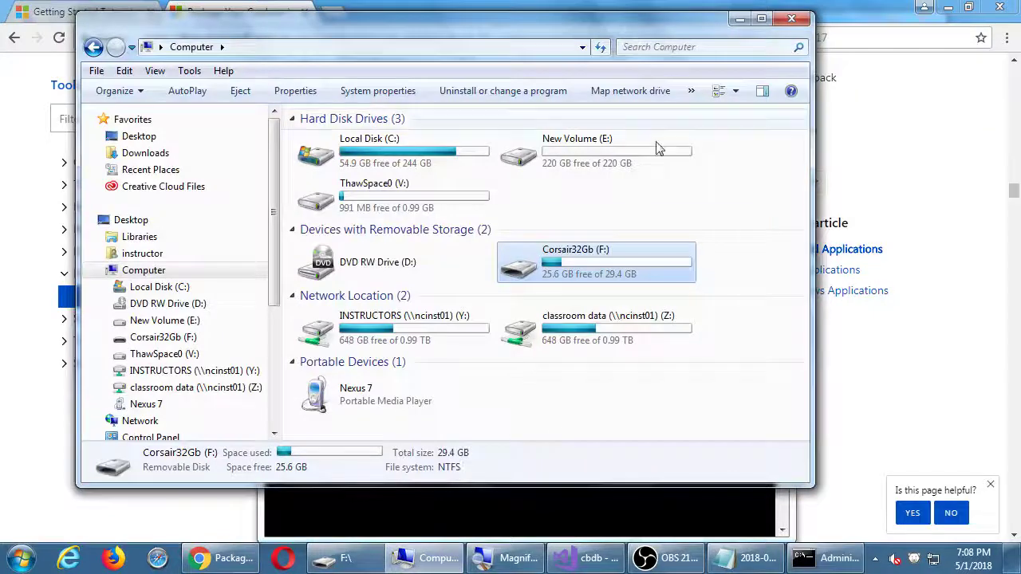
left_click(791, 21)
left_click(351, 558)
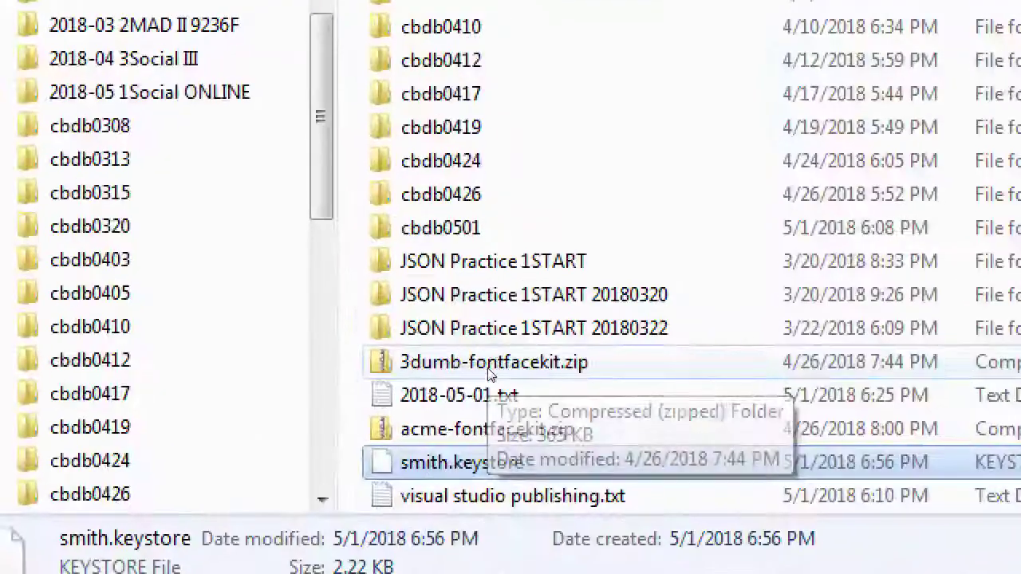
left_click(444, 428)
left_click(450, 462)
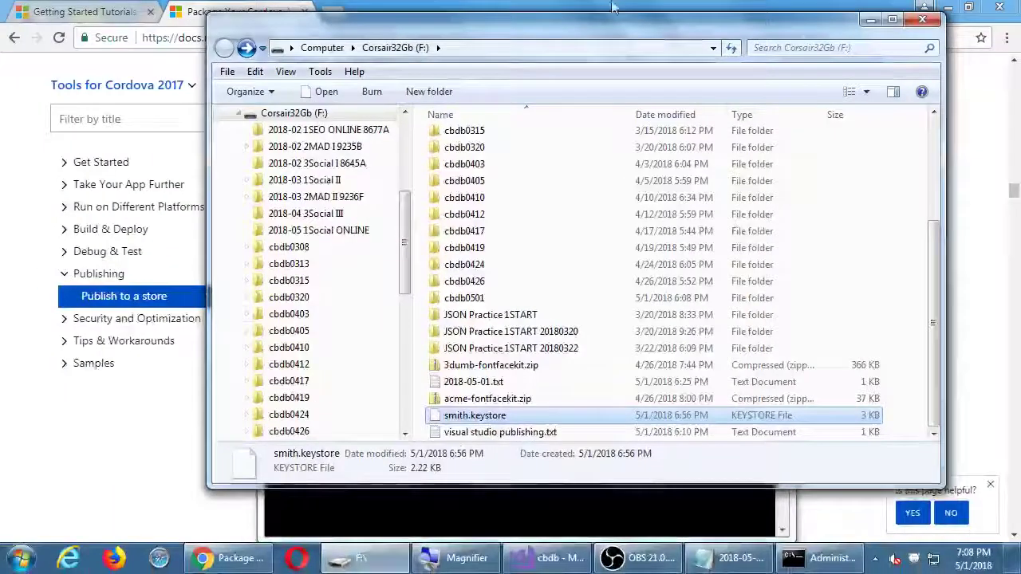
Return to the Cordova docs and scroll back up to '1. Android: Modify Application Settings'
key("alt+Tab")
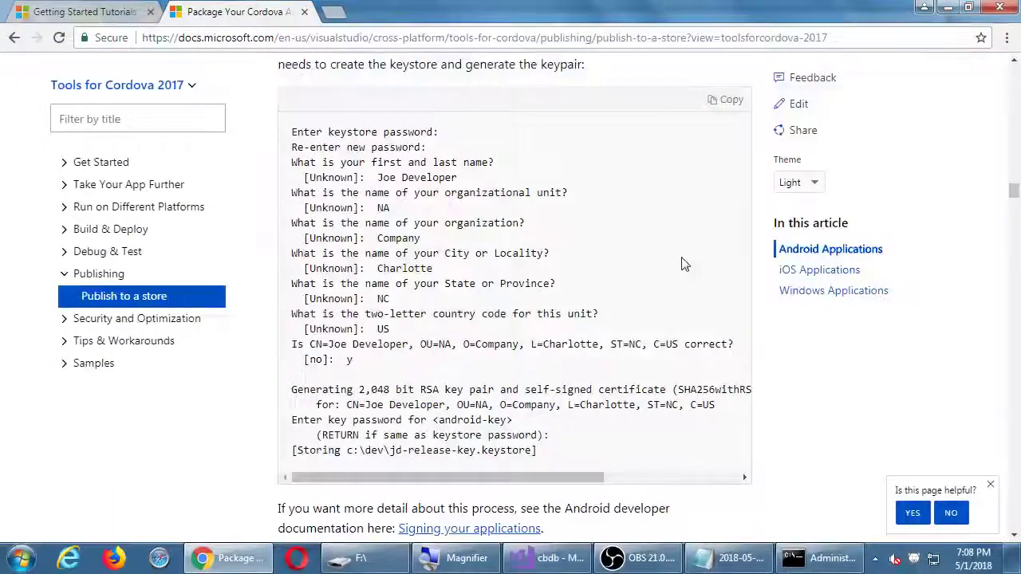
scroll(683, 264, "down", 3)
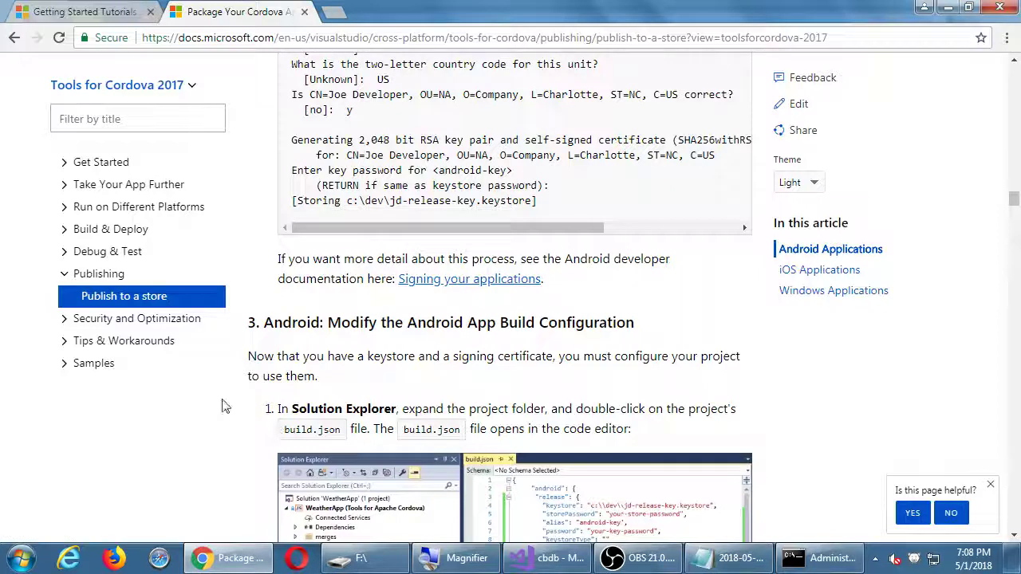
scroll(222, 435, "down", 1)
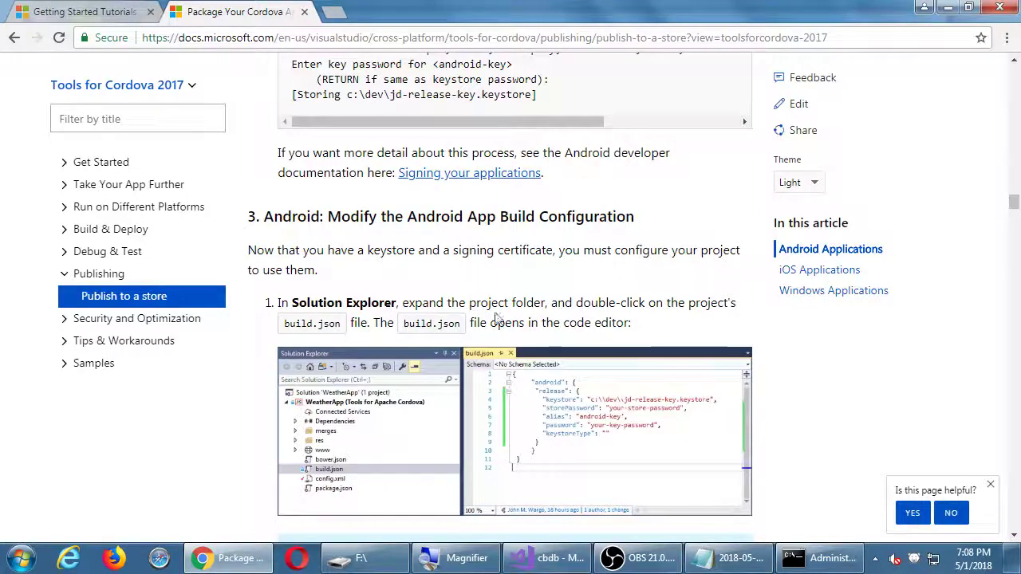
scroll(227, 388, "down", 2)
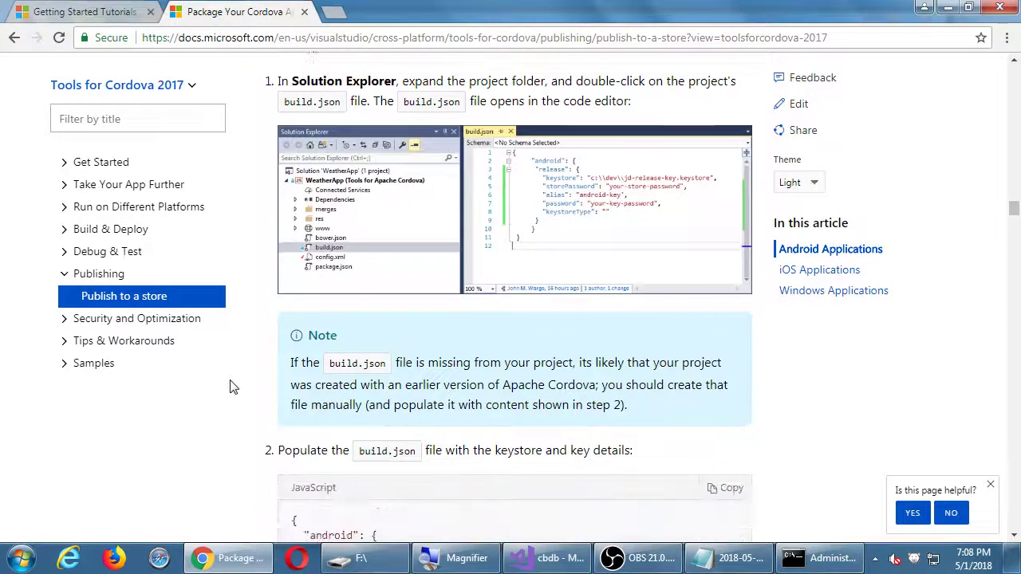
scroll(231, 386, "down", 2)
scroll(236, 384, "up", 1)
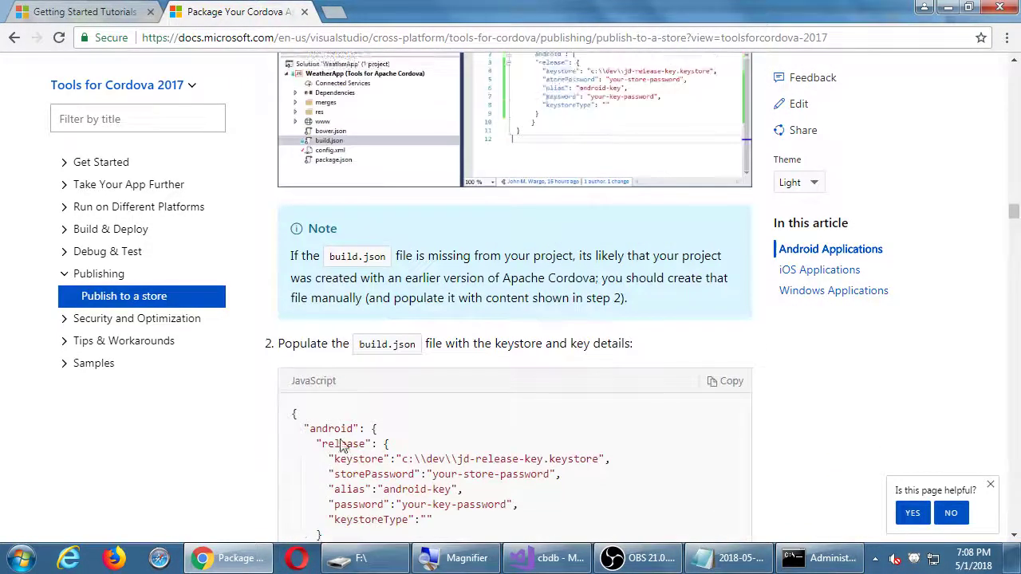
mouse_move(542, 564)
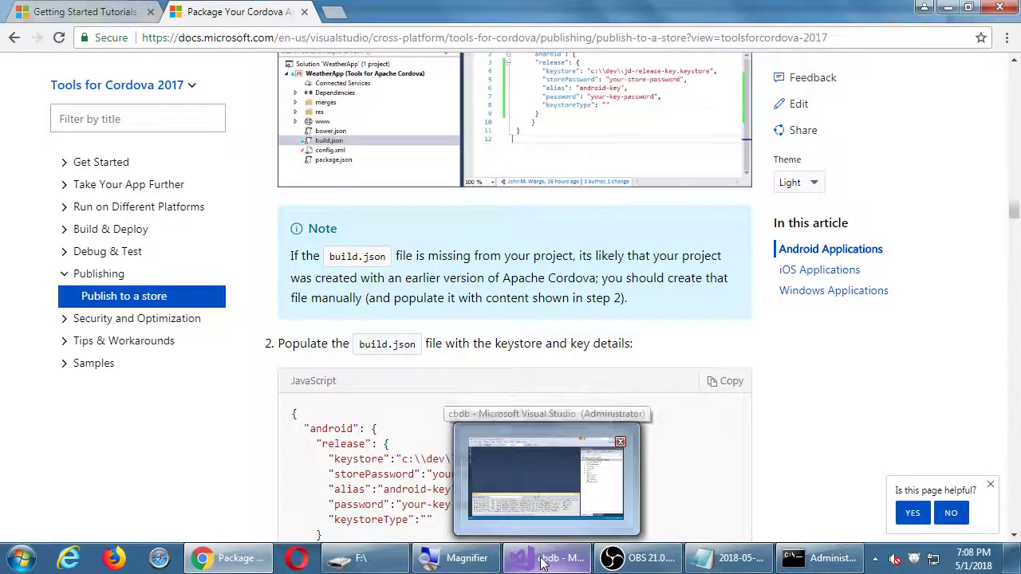
scroll(477, 296, "up", 8)
scroll(478, 296, "up", 14)
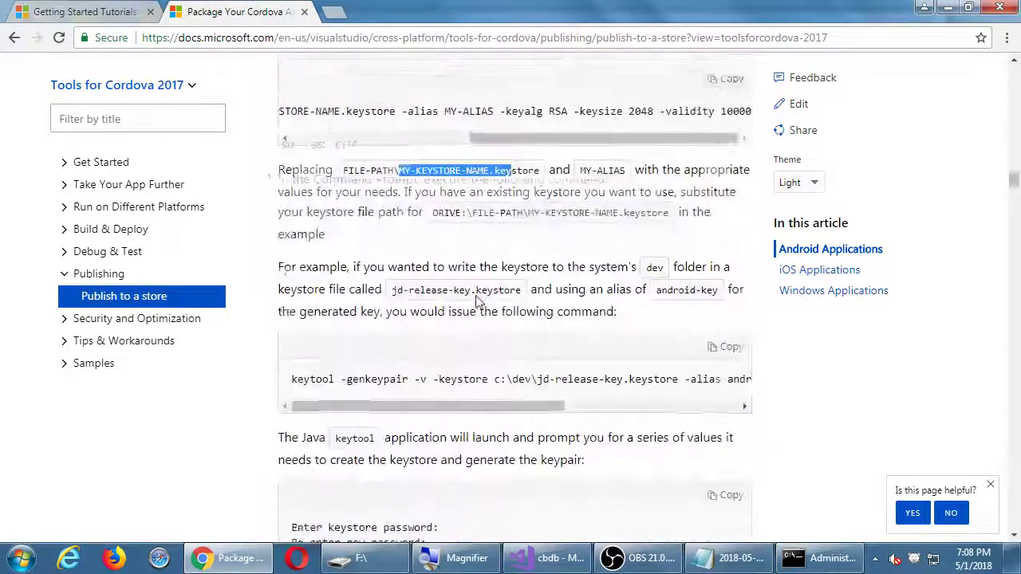
scroll(477, 296, "up", 10)
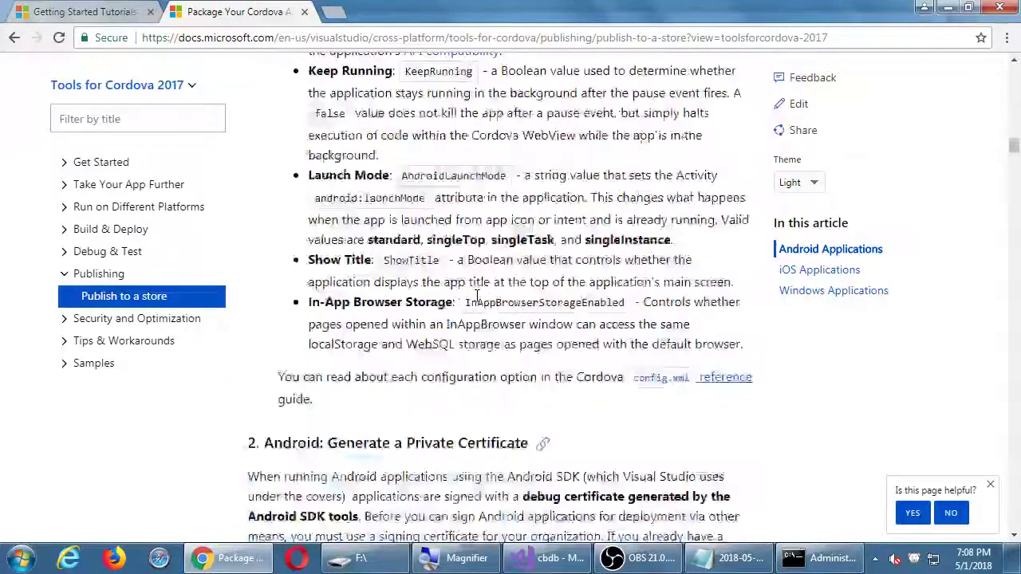
scroll(477, 296, "up", 10)
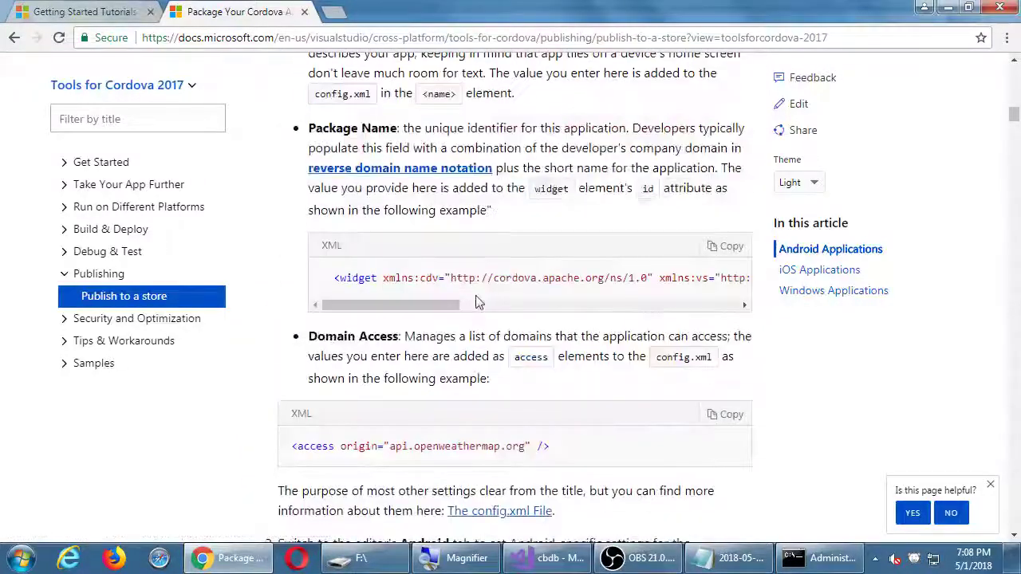
scroll(477, 302, "up", 5)
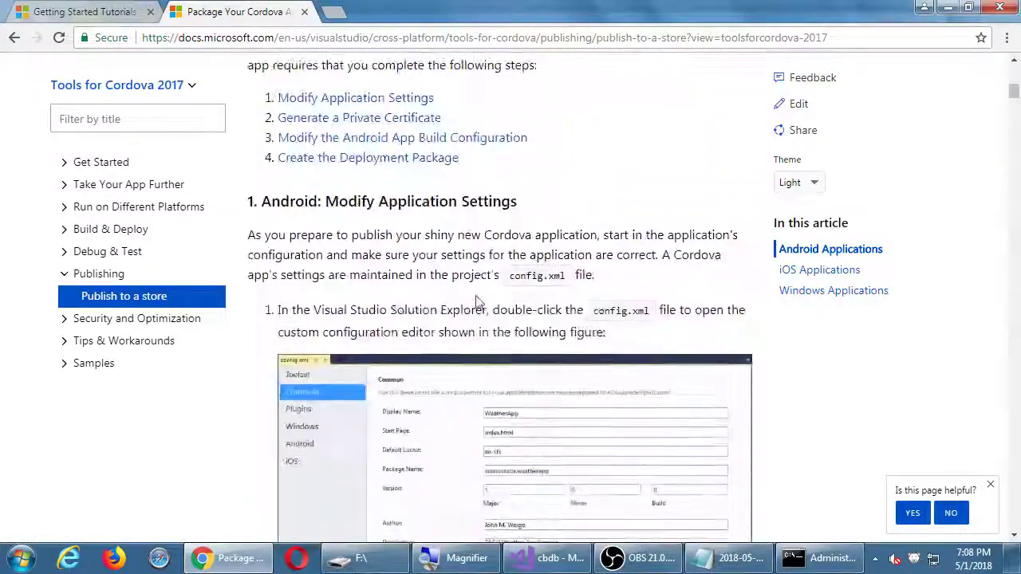
Highlight part of the Application Settings heading, then switch to the cbdb project in Visual Studio
left_click_drag(357, 209, 478, 209)
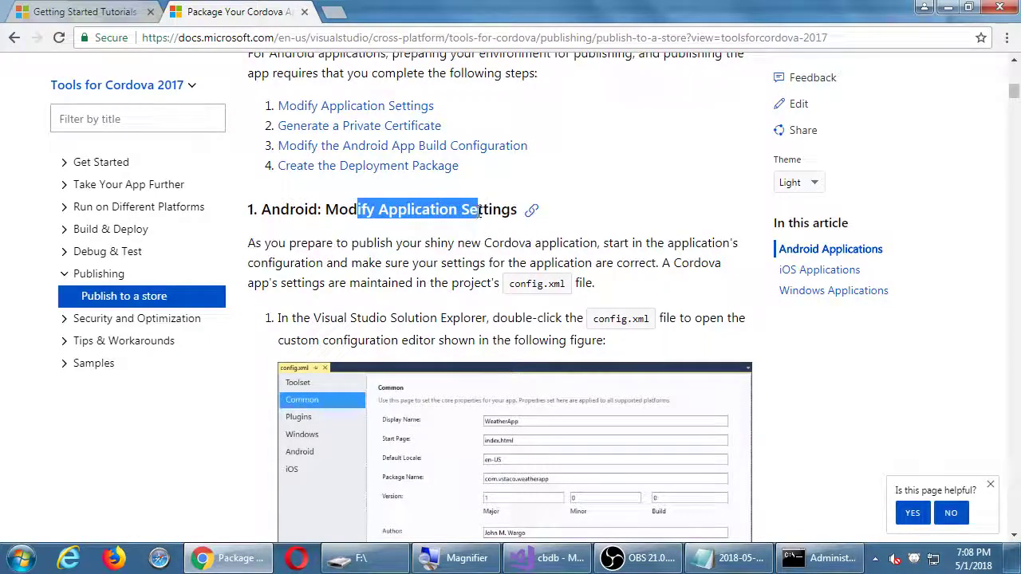
left_click(451, 244)
left_click_drag(398, 209, 459, 214)
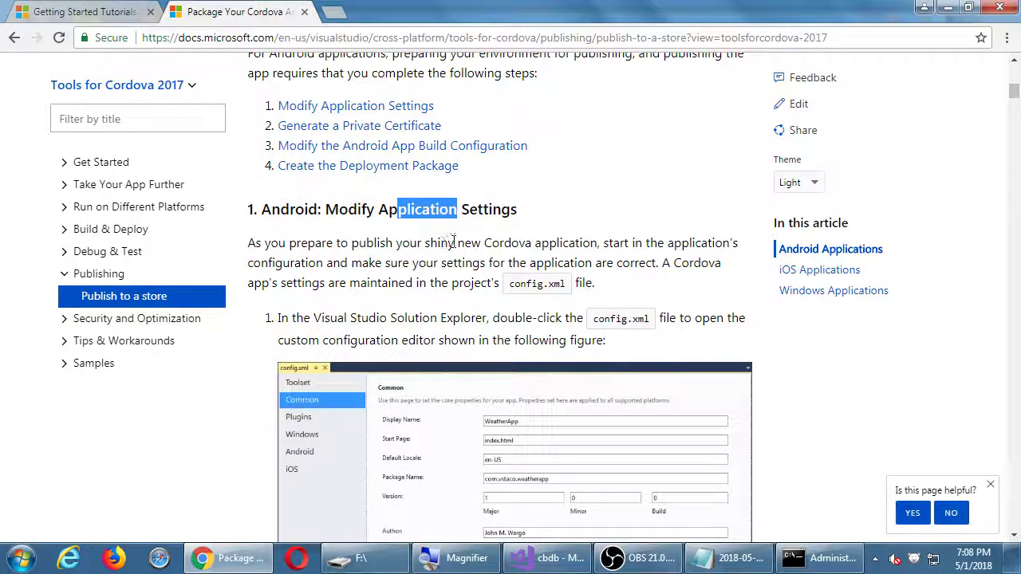
left_click(575, 562)
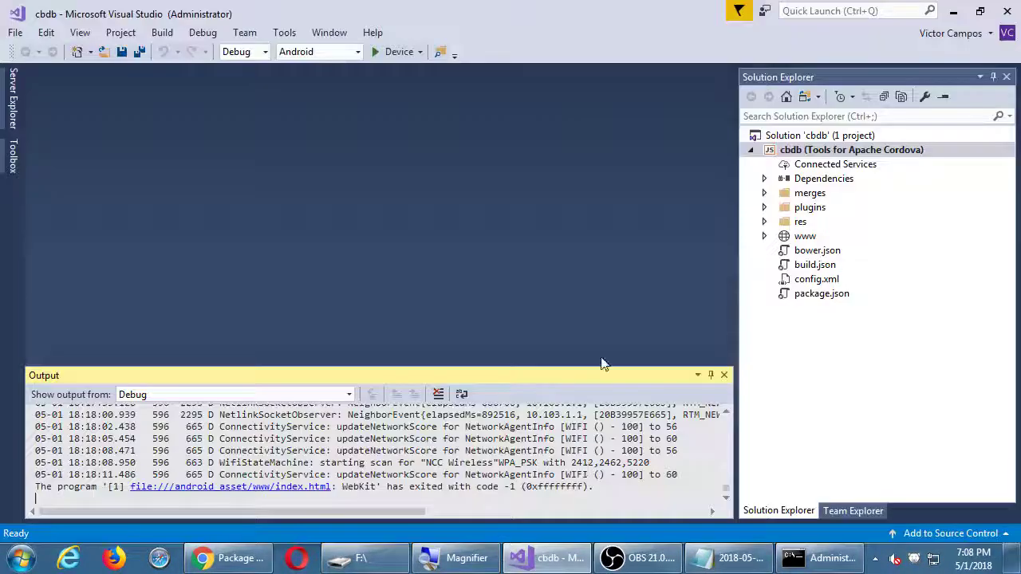
Open config.xml in the settings designer and drag the Output pane smaller
left_click(786, 281)
double_click(785, 281)
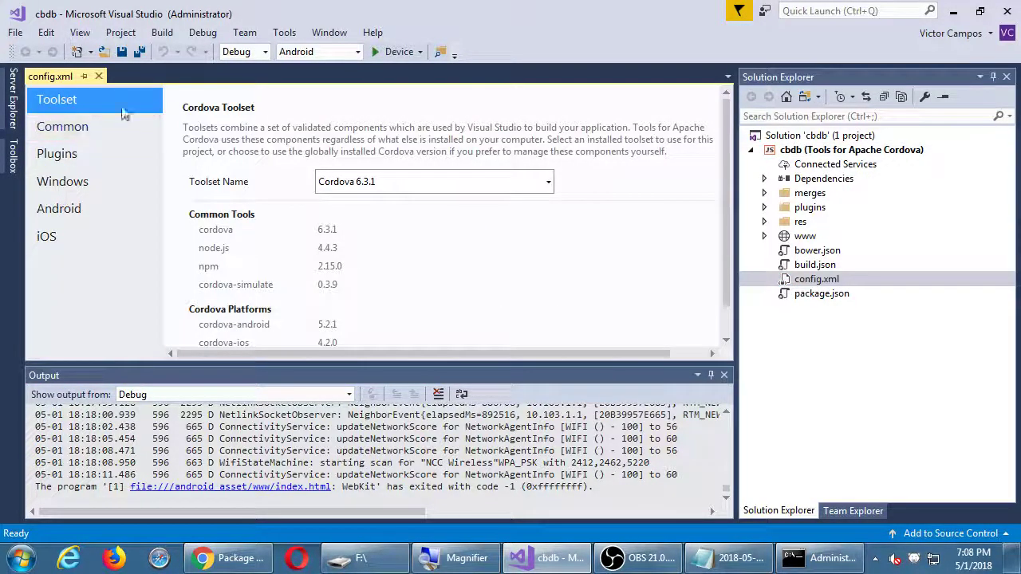
scroll(241, 217, "down", 1)
scroll(242, 217, "up", 1)
left_click_drag(368, 368, 368, 482)
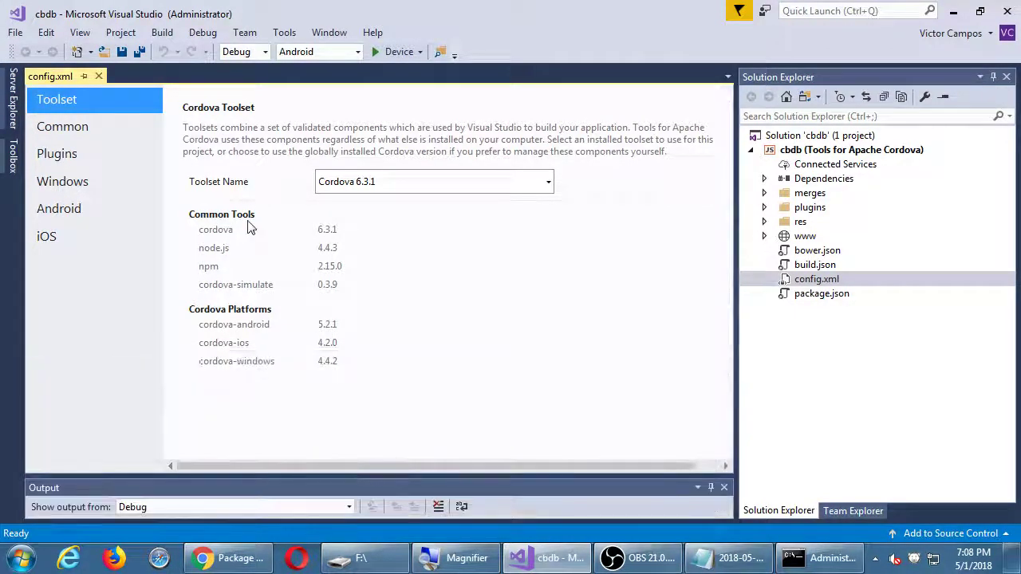
Show the Common page and place the caret in the CBDb display name, magnifying the screen
left_click(106, 133)
left_click(405, 166)
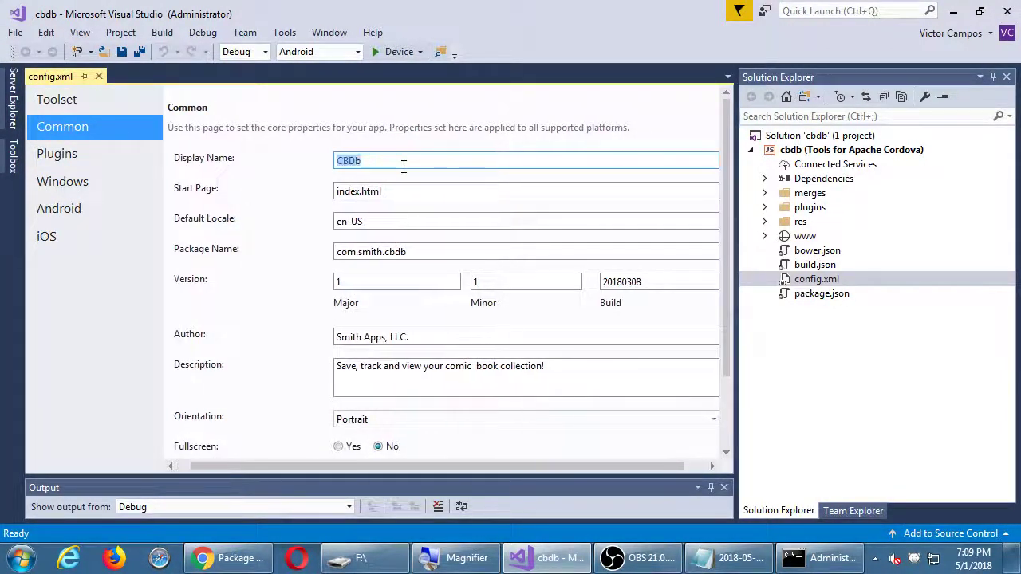
left_click(411, 165)
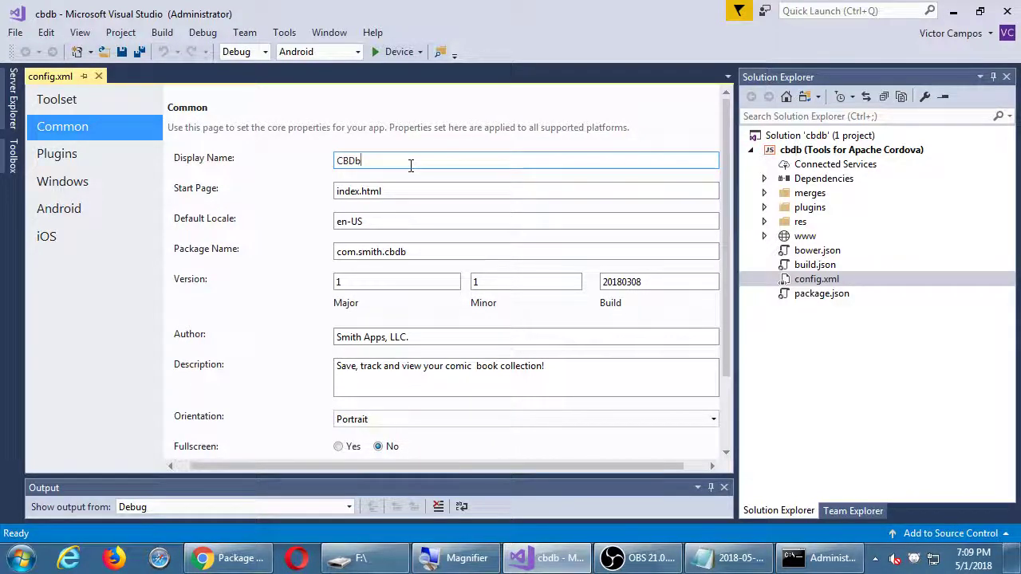
key("super+plus")
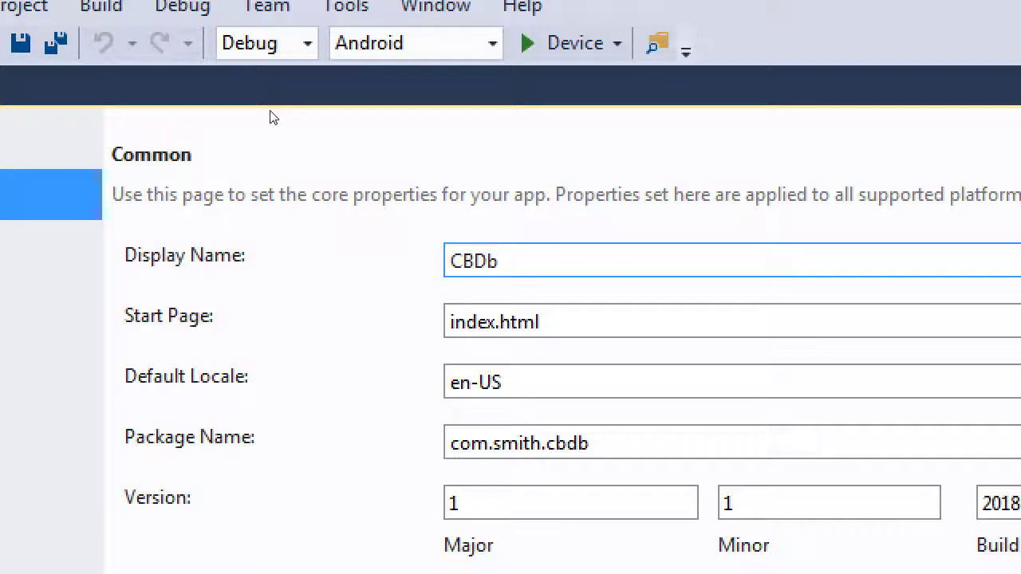
Prefix the display name with 'Smith ' so it reads Smith CBDb
key("Home")
type("Smi")
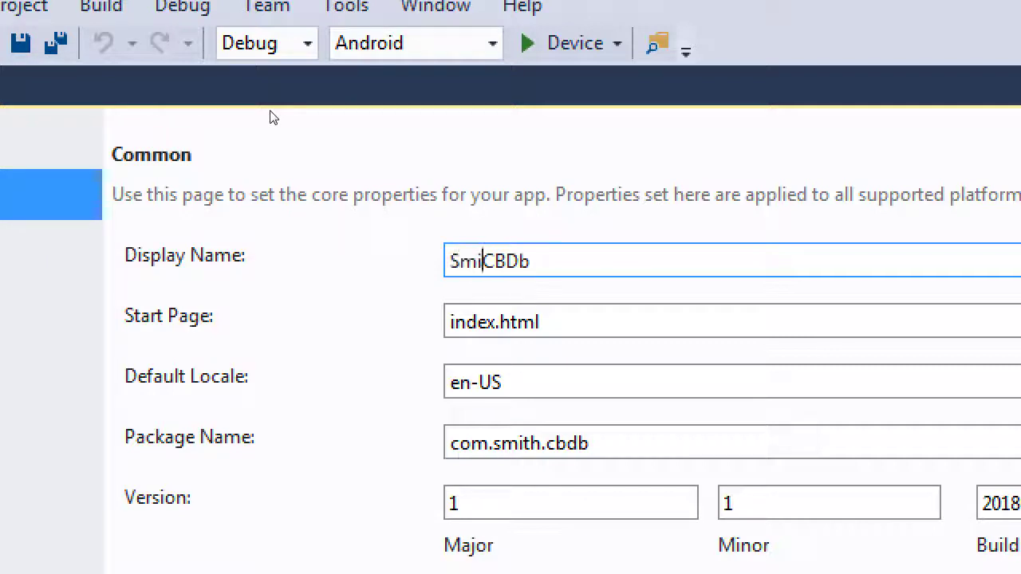
type("th")
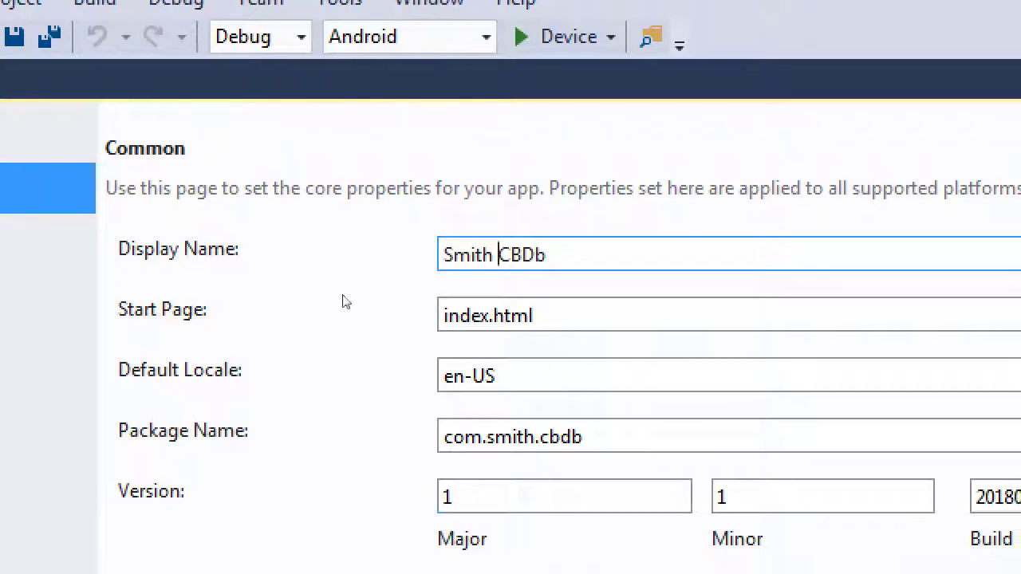
key("Tab")
key("Tab")
key("Tab")
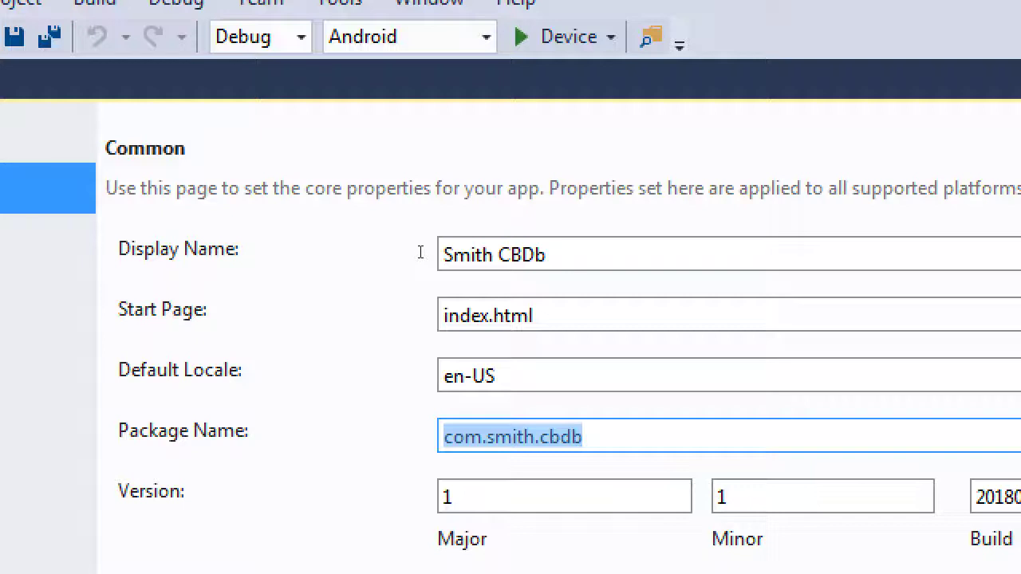
Remove the trailing 'y' from smithy in the package name
key("Right")
key("Left")
key("Left")
key("Left")
key("Left")
key("Left")
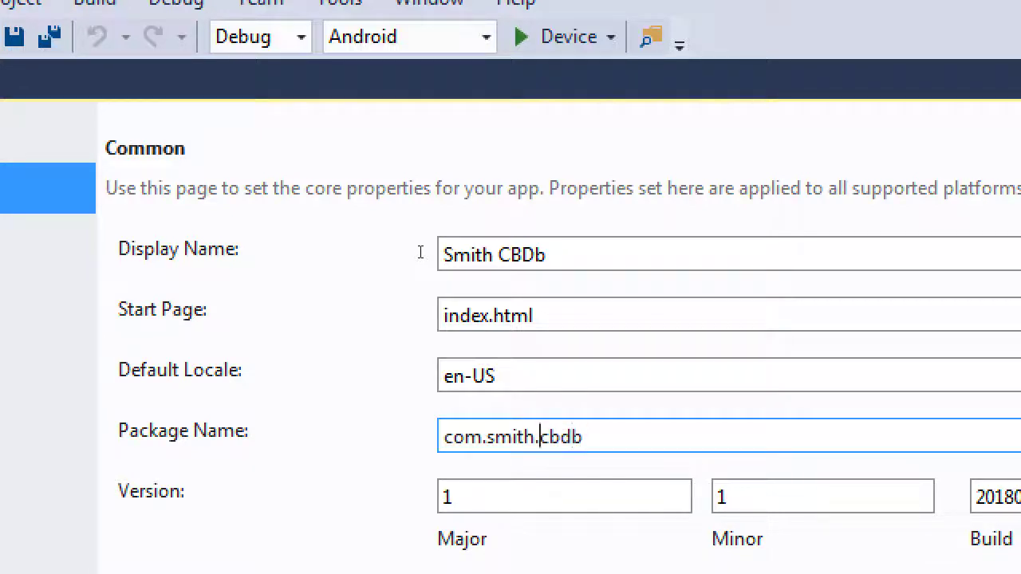
type("y")
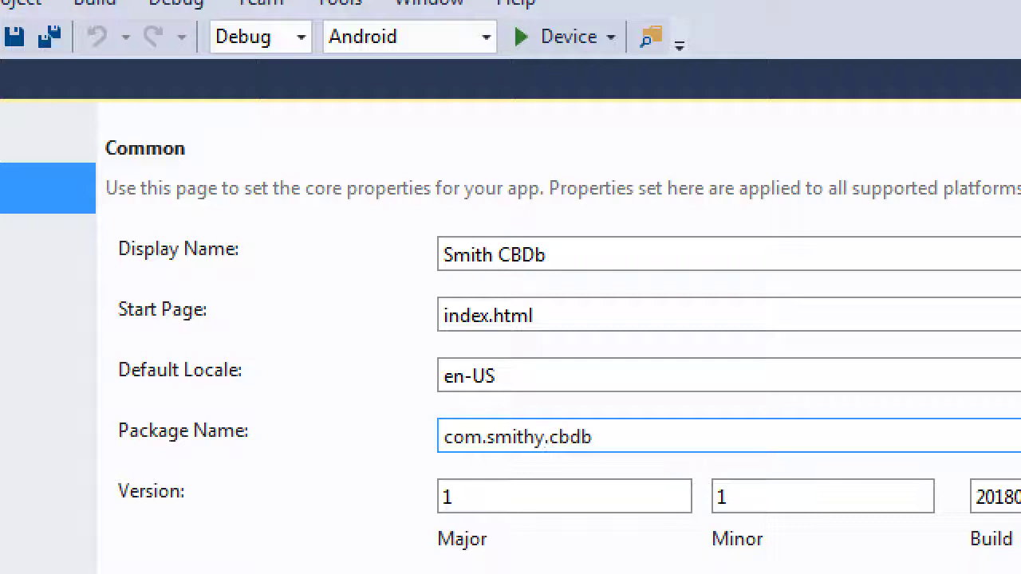
key("shift+Left")
key("shift+Left")
key("shift+Left")
key("shift+Left")
key("shift+Left")
key("shift+Left")
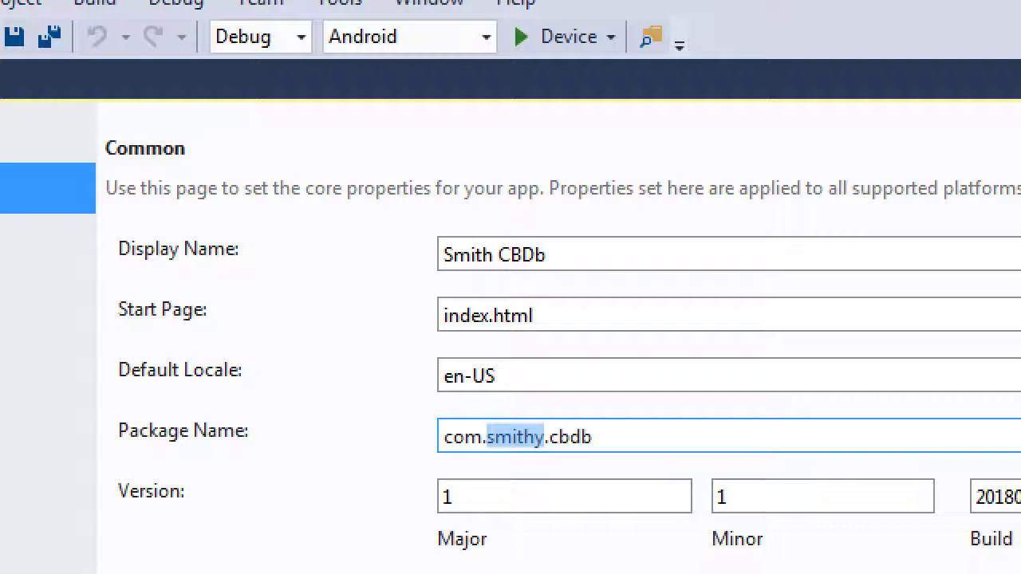
key("Right")
key("Left")
key("Delete")
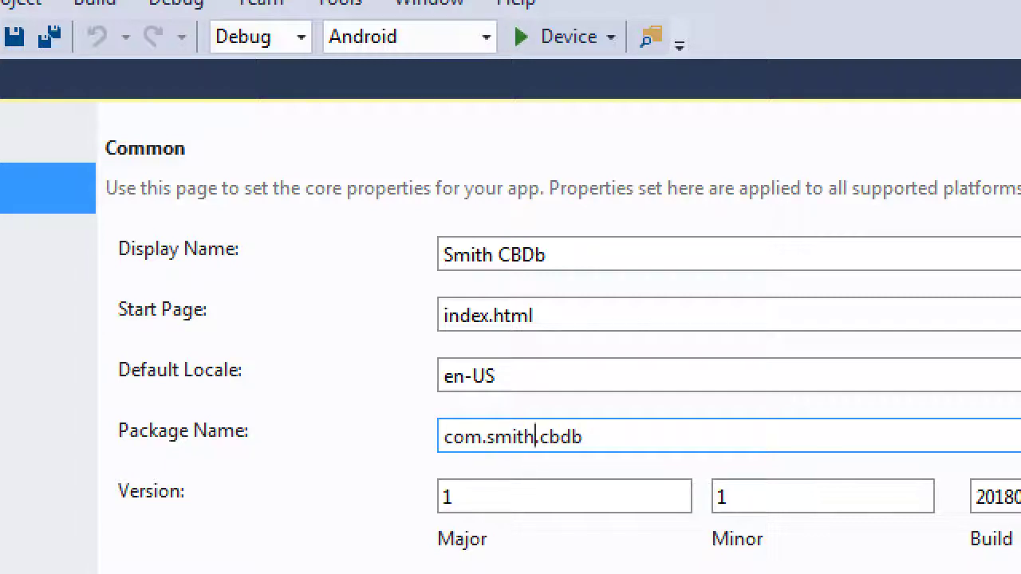
Try net and biz prefixes on the package name, ending back at com
key("Home")
key("Delete")
key("Delete")
key("Delete")
key("Delete")
type(".")
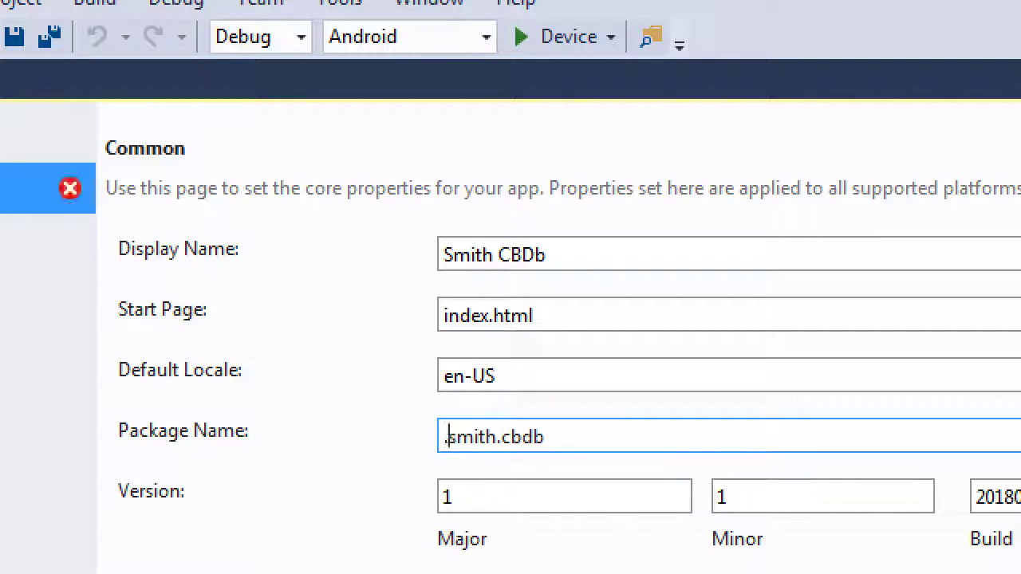
key("BackSpace")
type("net.")
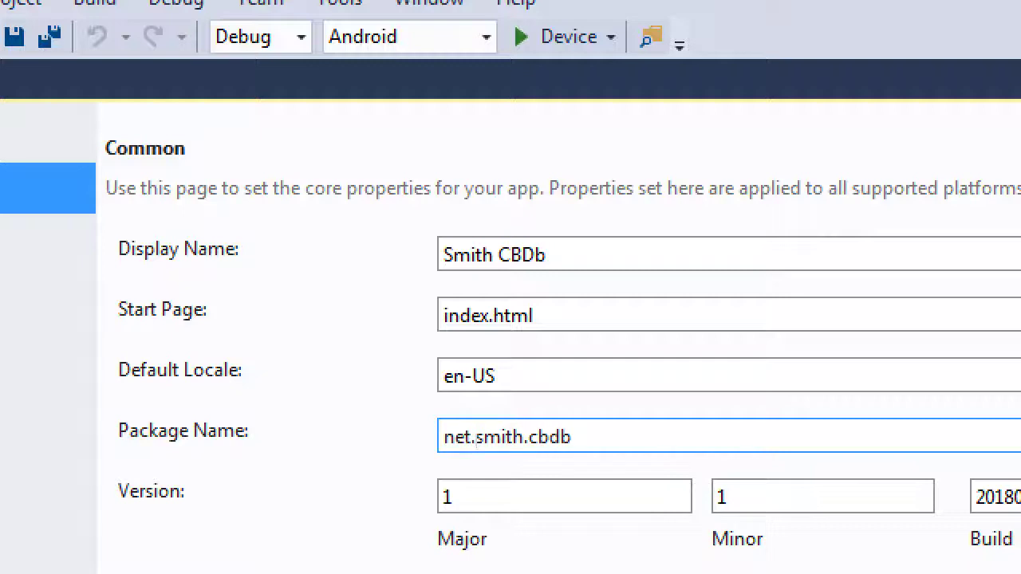
key("Left")
key("BackSpace")
key("BackSpace")
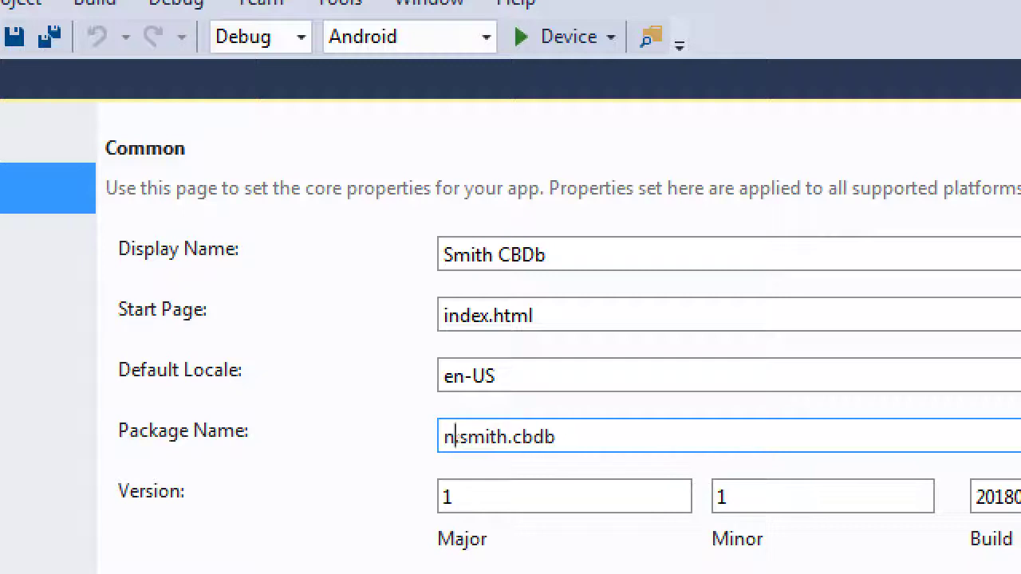
key("BackSpace")
type("biz.")
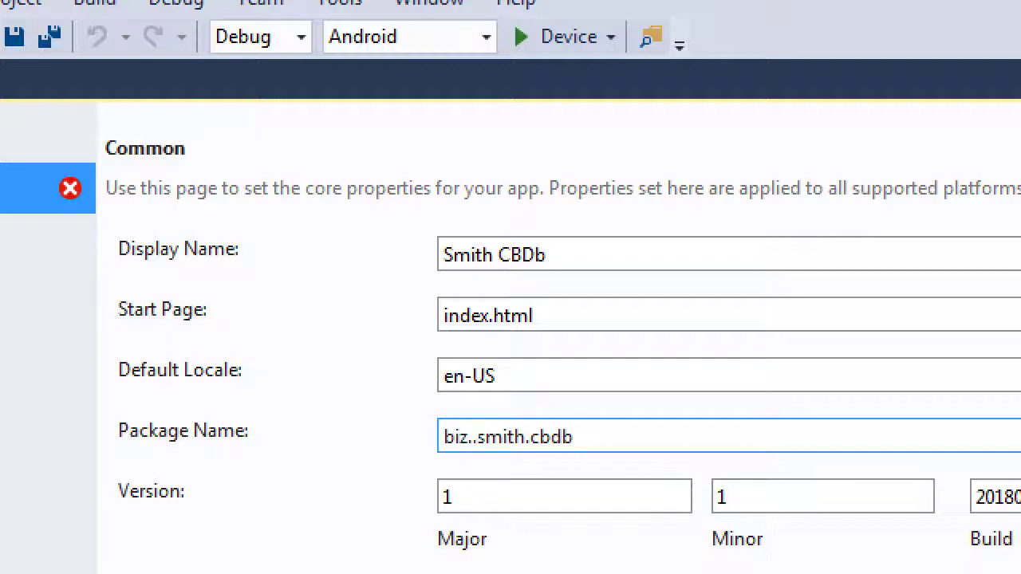
key("BackSpace")
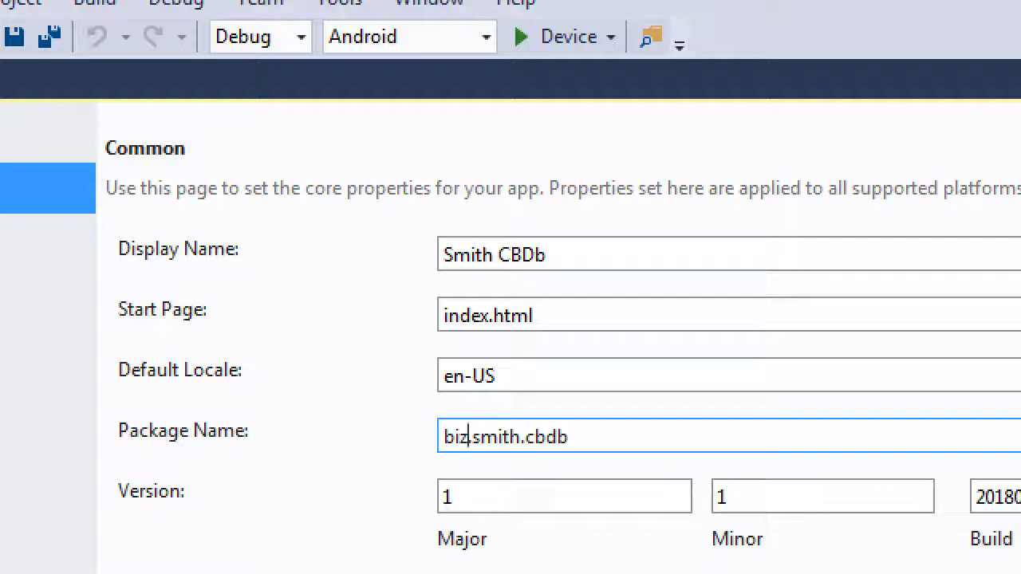
key("BackSpace")
key("BackSpace")
key("BackSpace")
type("com")
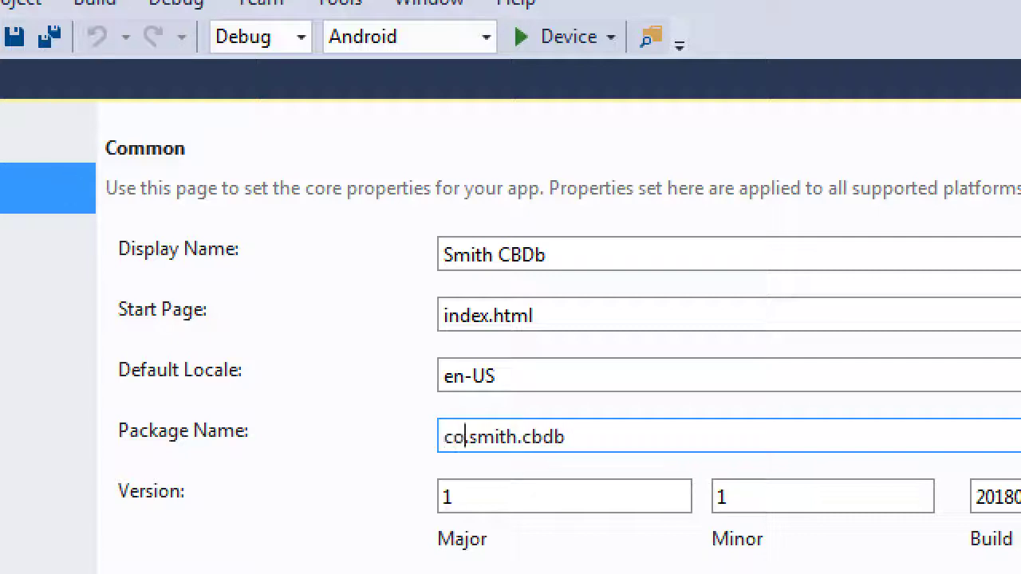
Change smith to smithie and com to biz, giving biz.smithie.cbdb
key("Right")
key("Right")
key("Right")
key("Right")
key("Right")
key("Right")
key("Right")
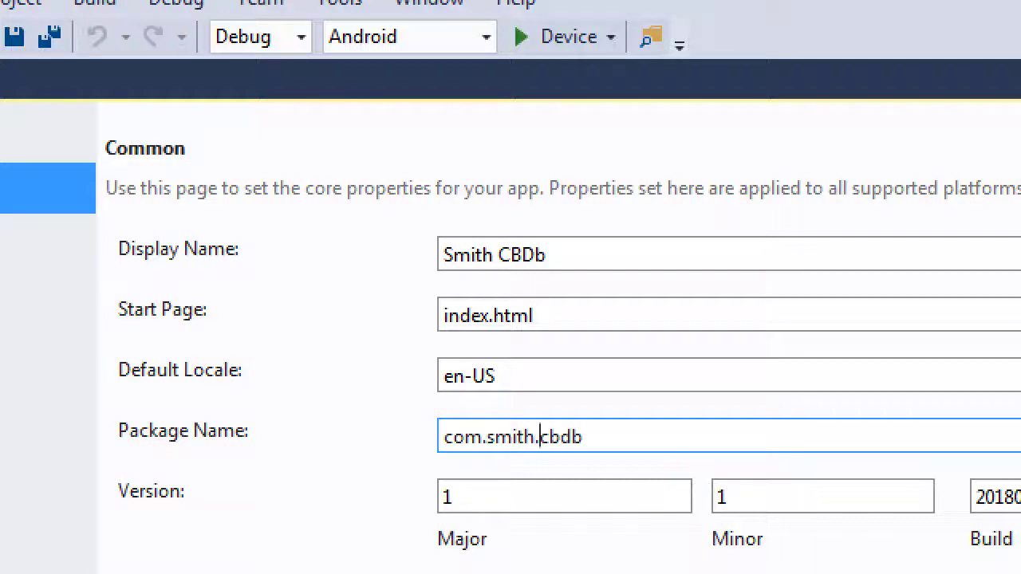
type("smith")
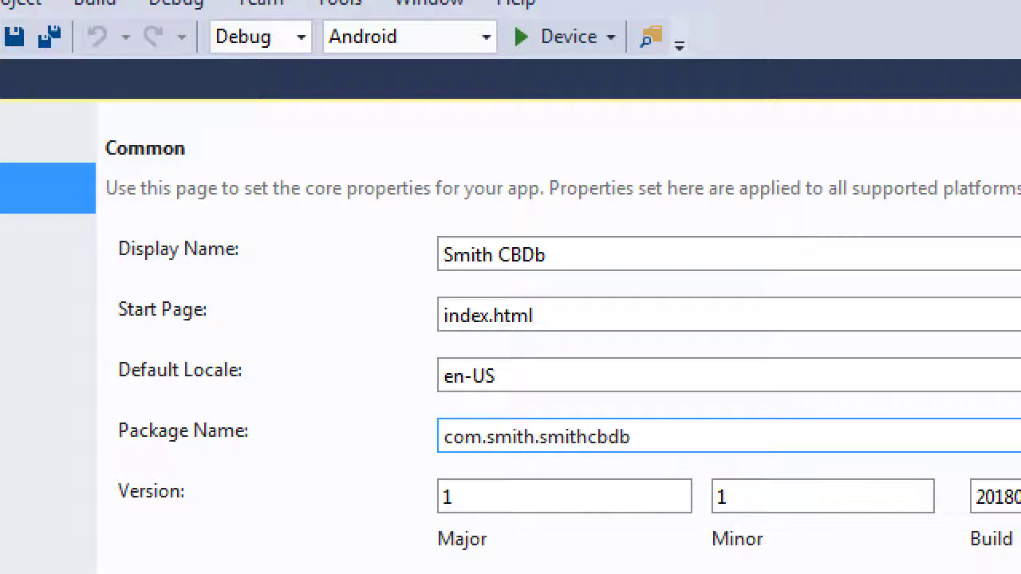
key("BackSpace")
key("BackSpace")
key("BackSpace")
key("BackSpace")
key("BackSpace")
key("Left")
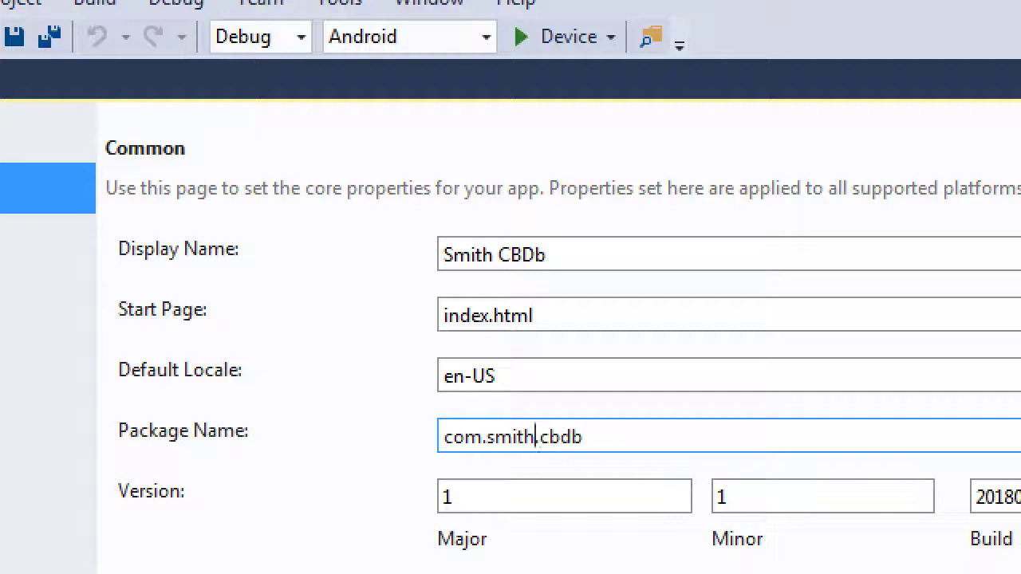
type("ie")
key("Home")
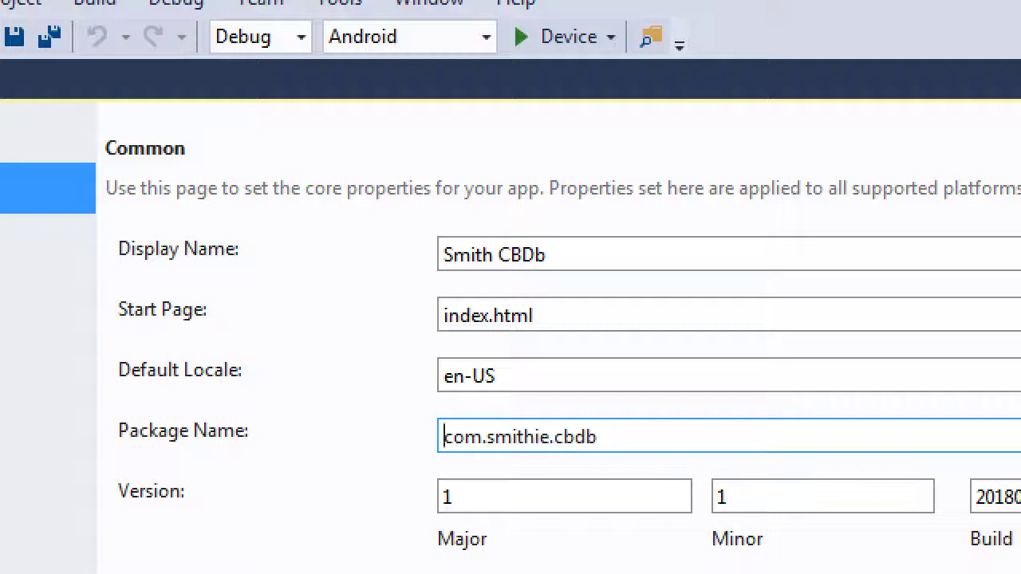
key("Delete")
key("Delete")
key("Delete")
type("biz")
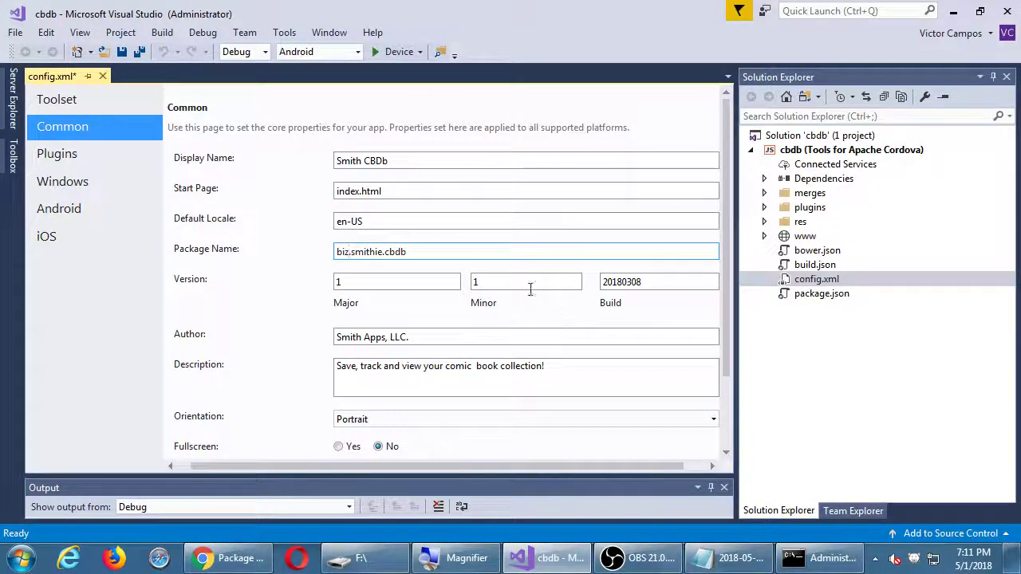
Replace the Version Build number 20180308 with 20180501
double_click(691, 283)
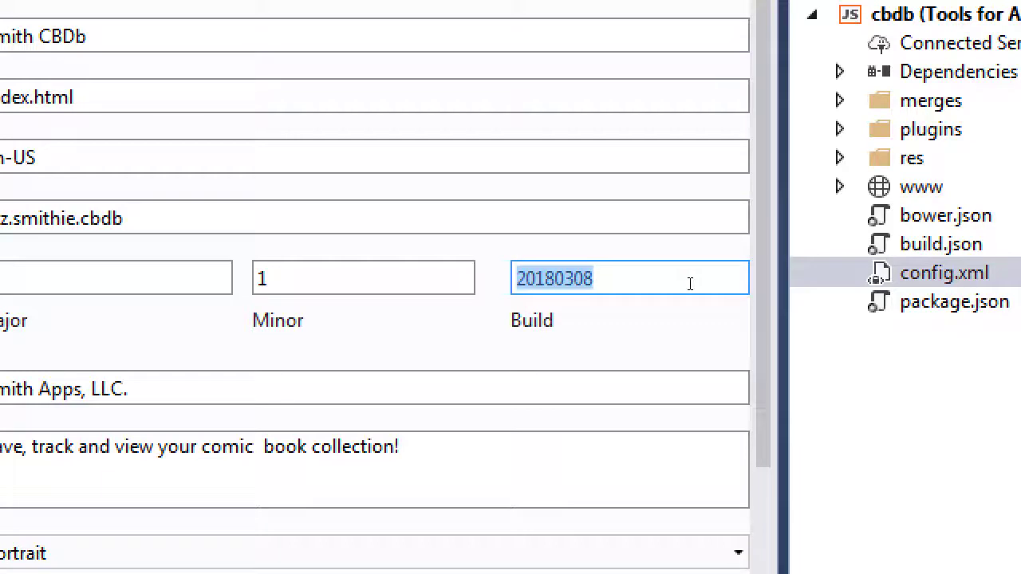
left_click(691, 282)
key("BackSpace")
key("BackSpace")
key("BackSpace")
type("501")
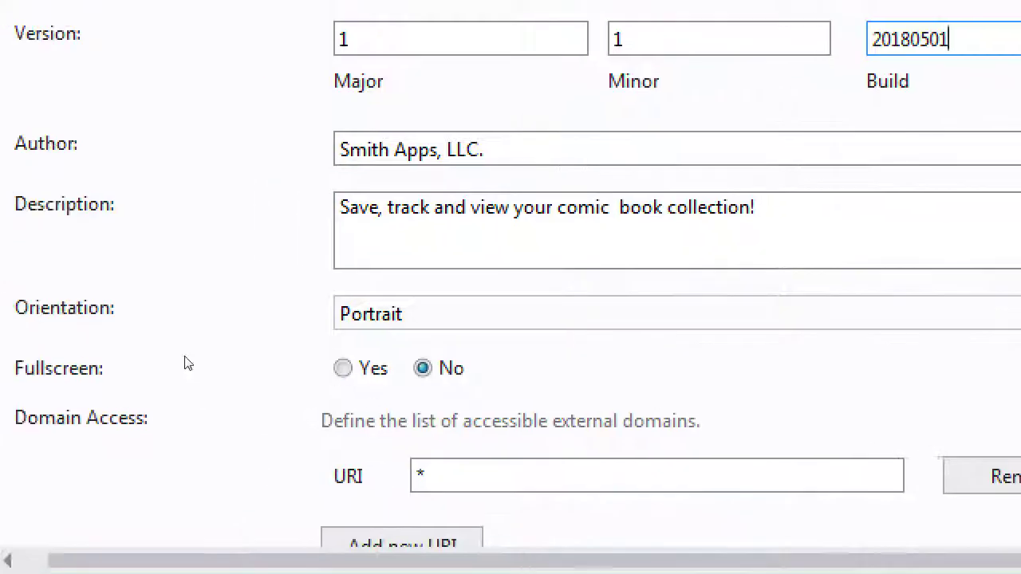
key("Tab")
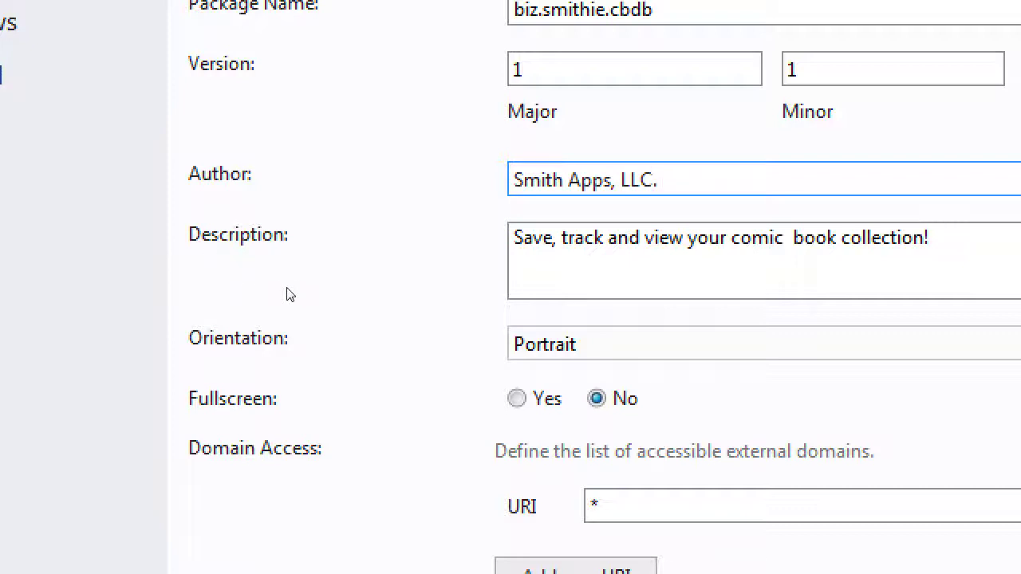
Open the config.xml Android page showing version code 1 and minimum API 14
left_click(565, 299)
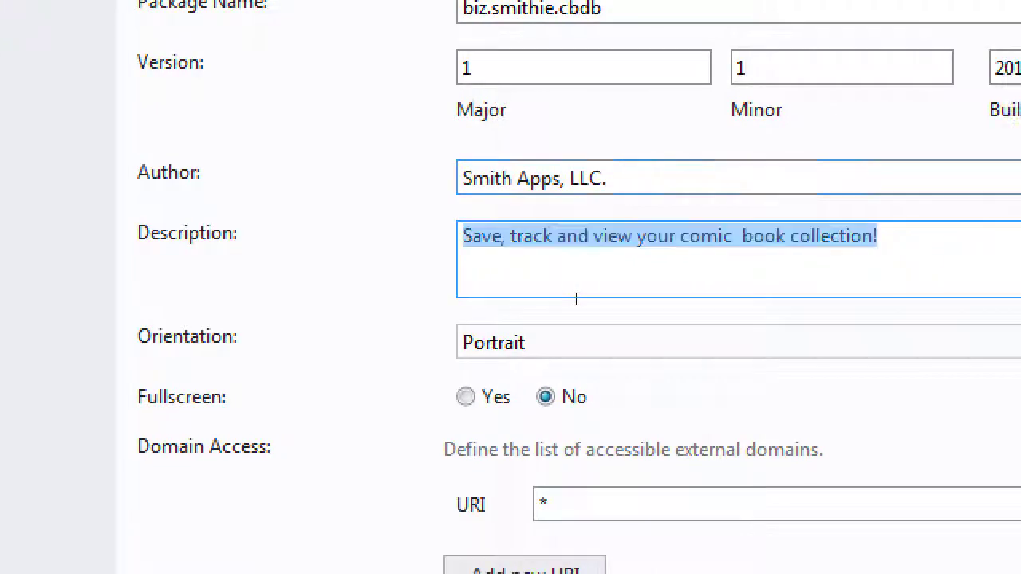
left_click(593, 299)
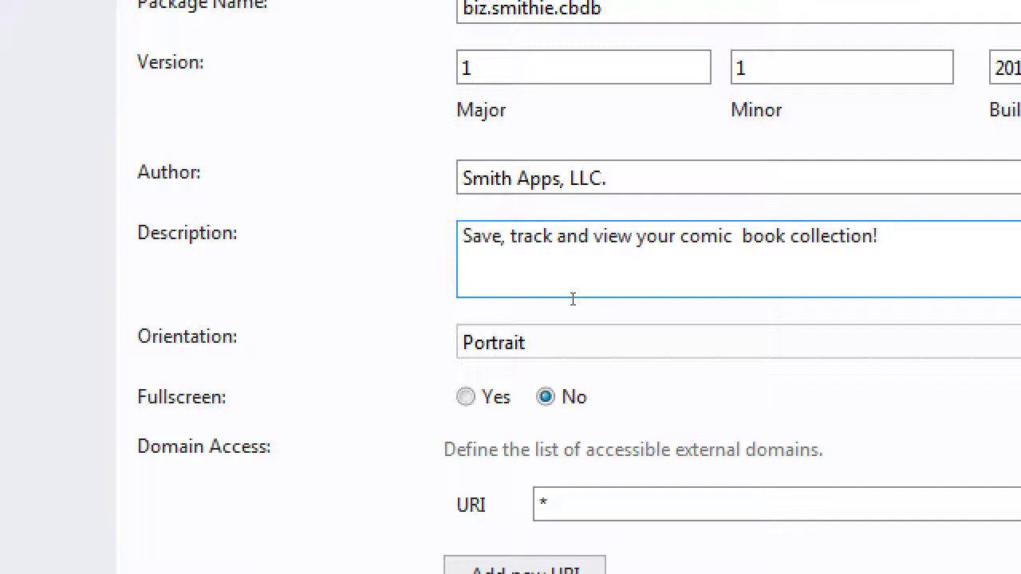
scroll(572, 299, "down", 1)
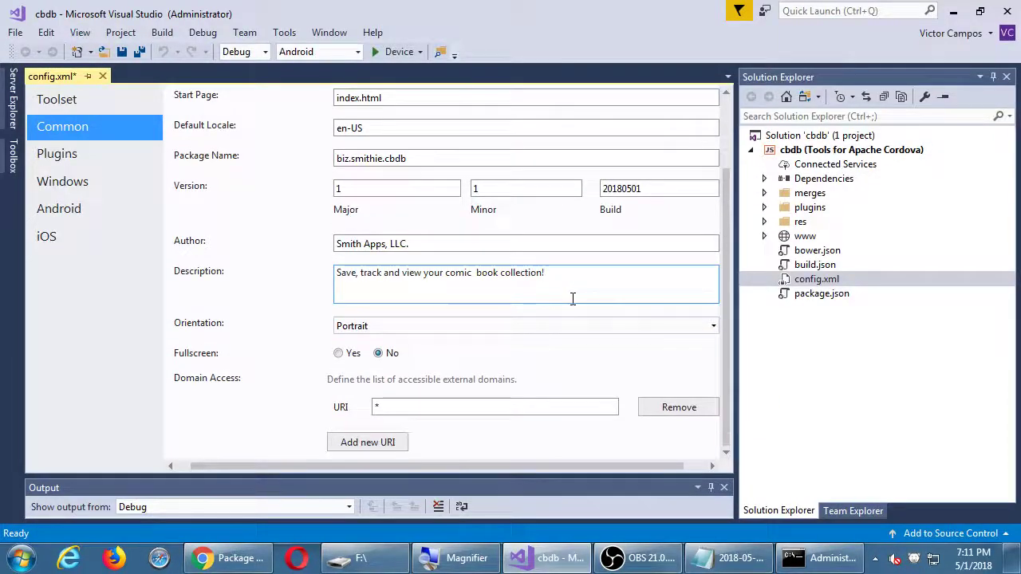
scroll(572, 299, "up", 2)
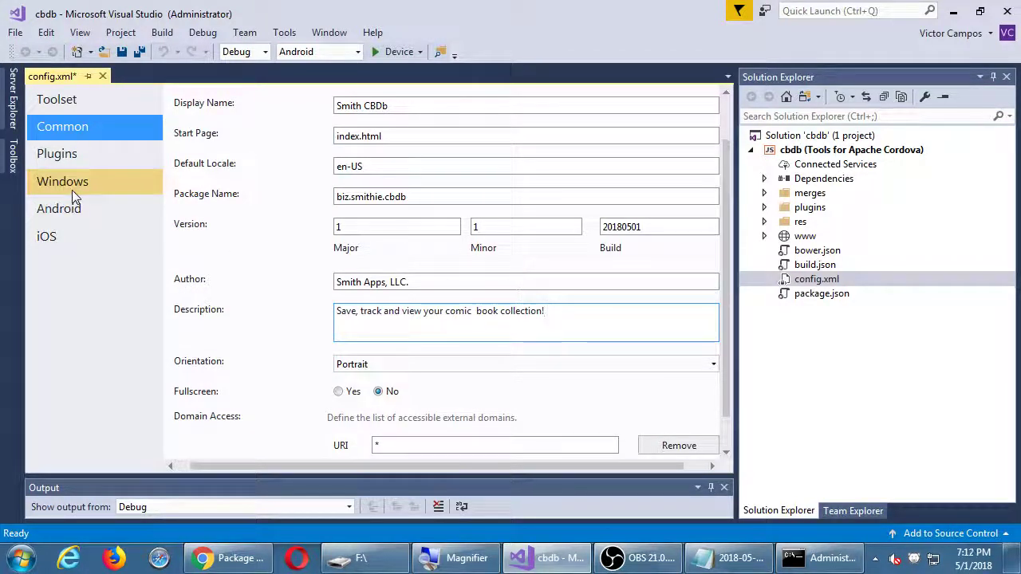
left_click(66, 210)
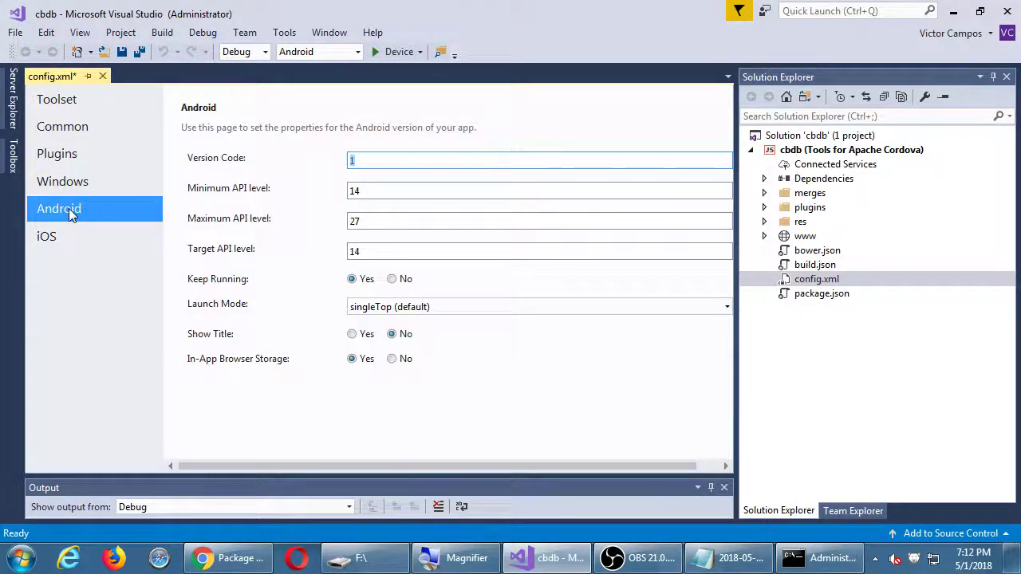
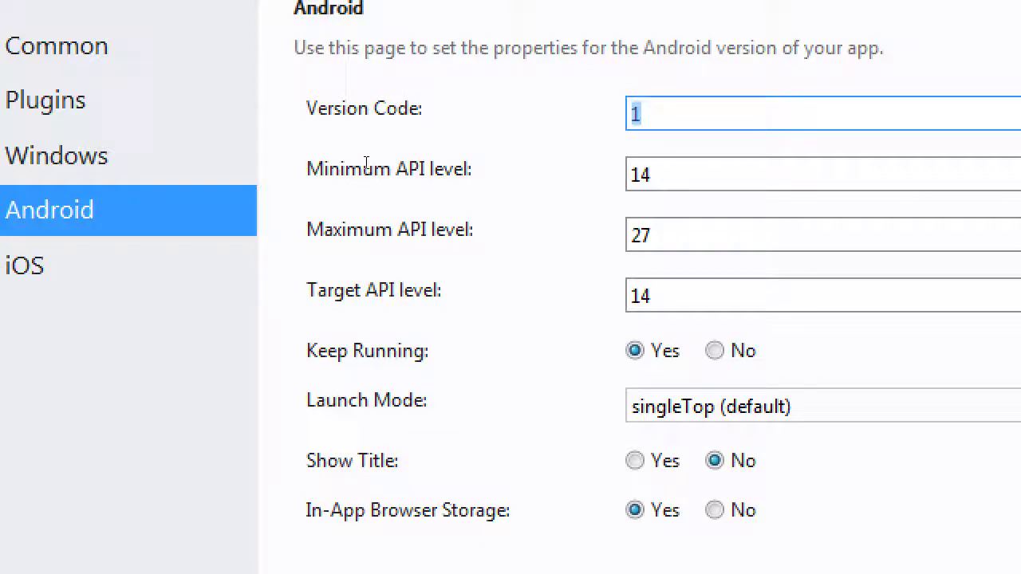
Try Android version codes 2 and 3, then restore version code 1
type("2")
key("BackSpace")
type("3")
key("BackSpace")
type("1")
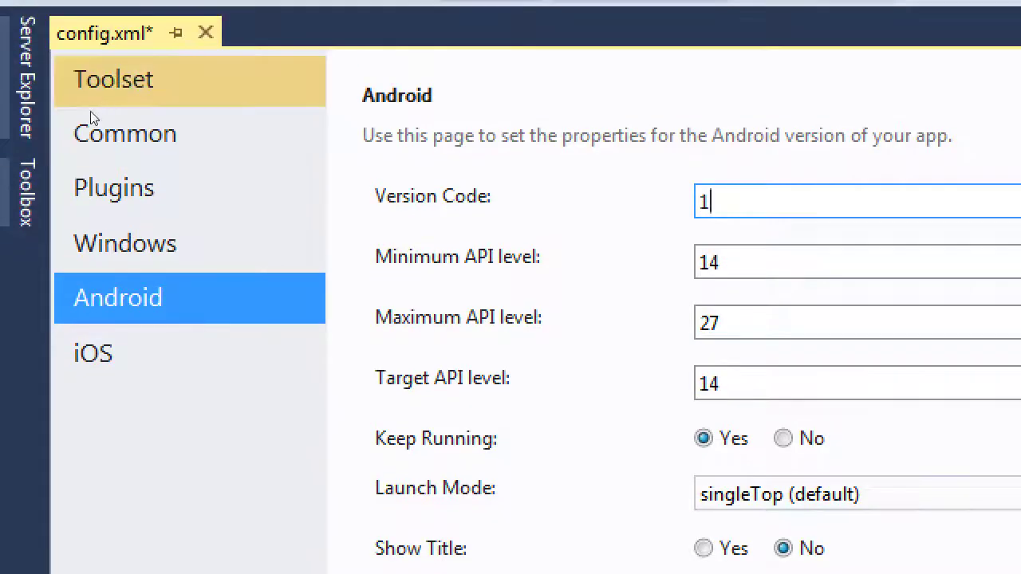
Change the common version to major 3, minor 1, with build month changed to 9
left_click(87, 133)
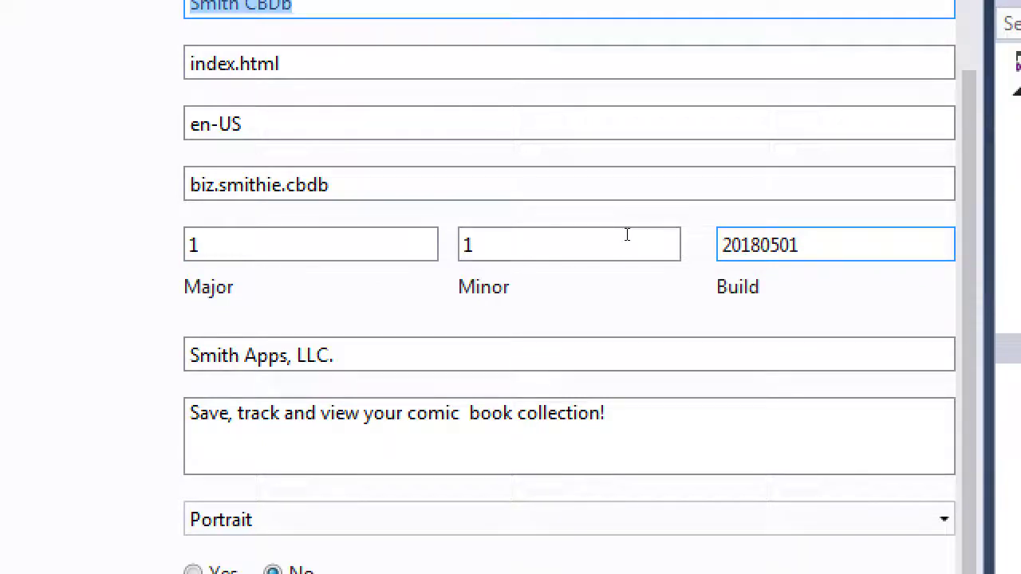
left_click(507, 230)
type("2")
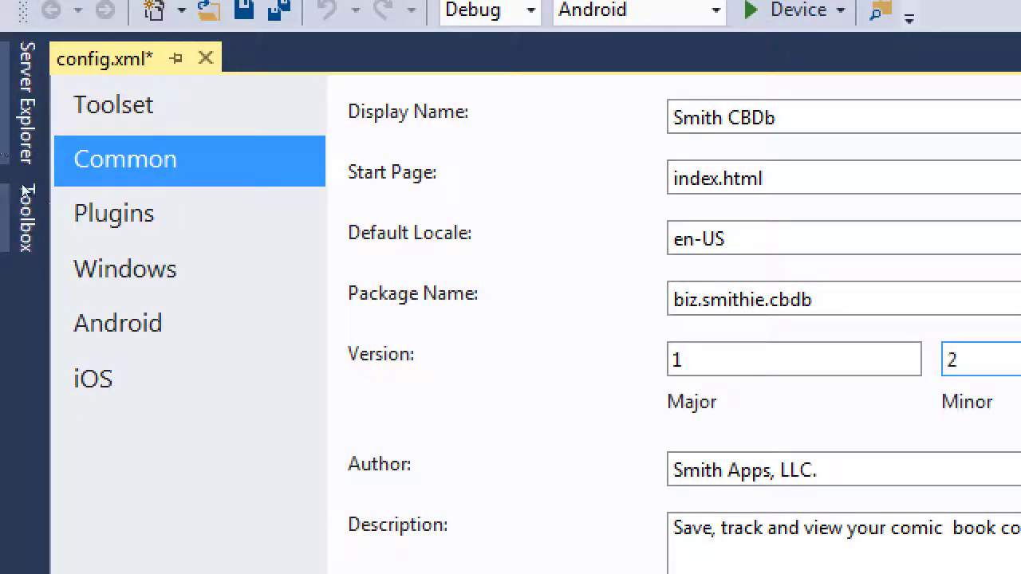
left_click(118, 323)
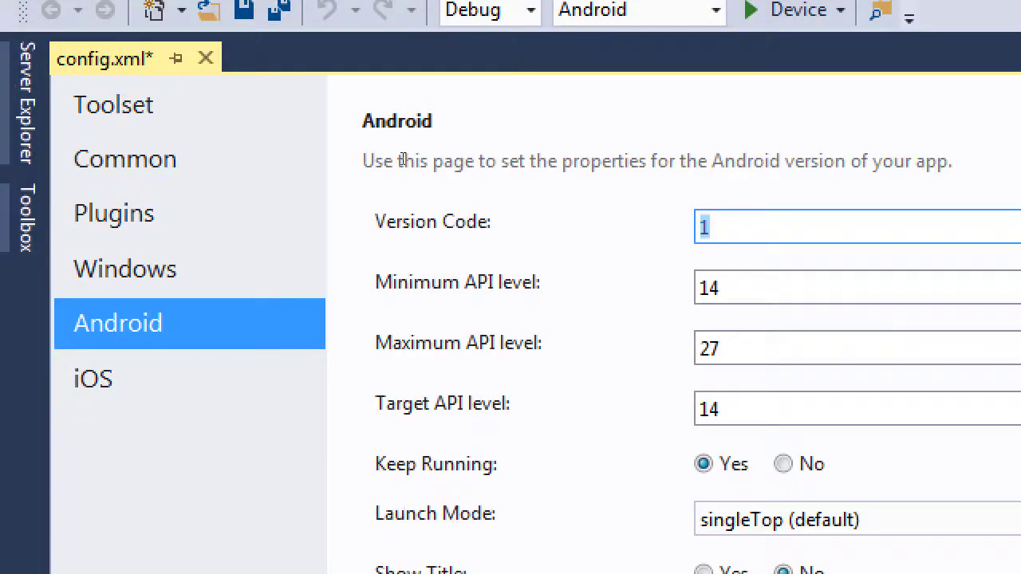
left_click(98, 166)
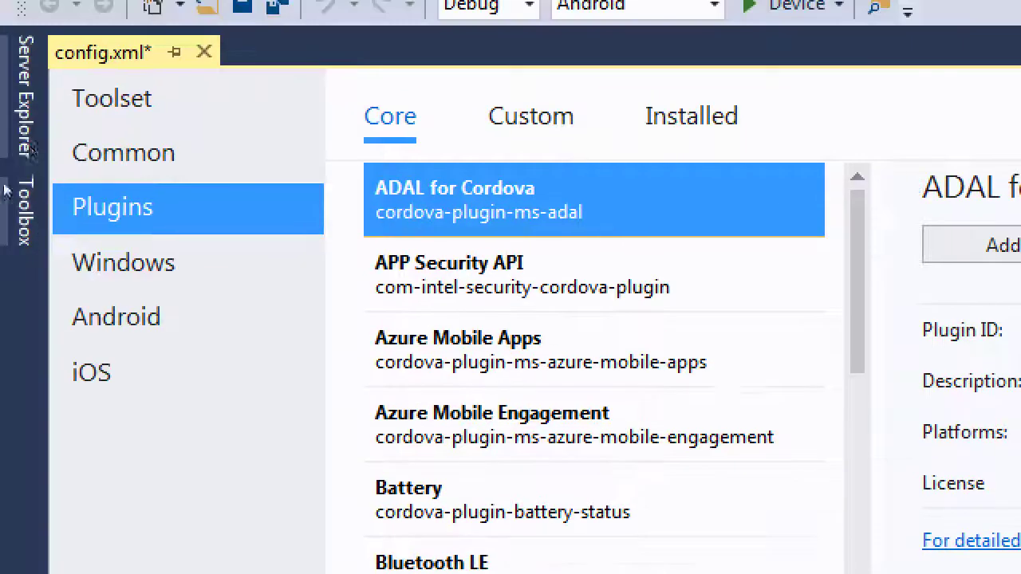
left_click(60, 139)
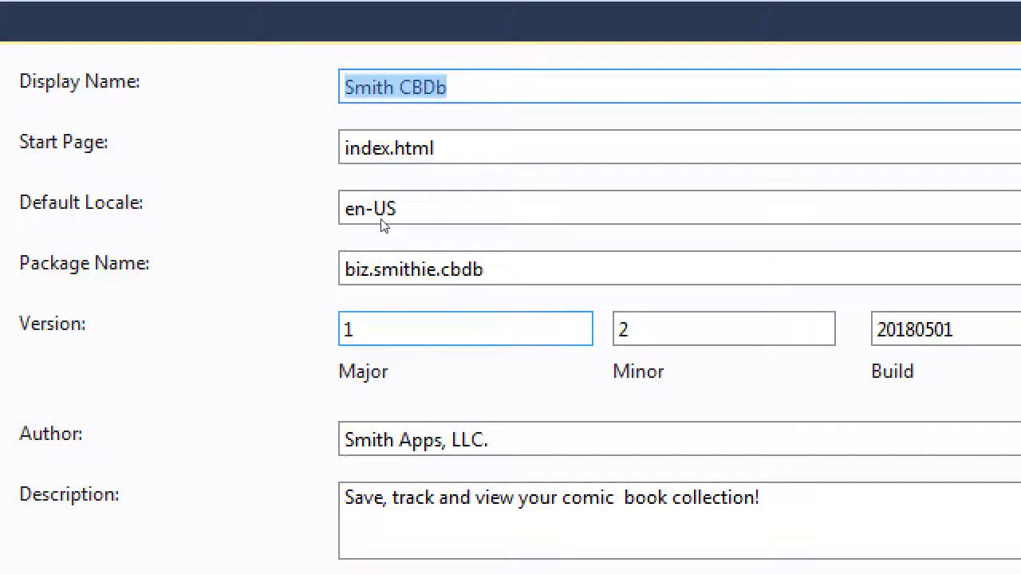
key("Tab")
key("Tab")
key("Tab")
key("Tab")
type("3")
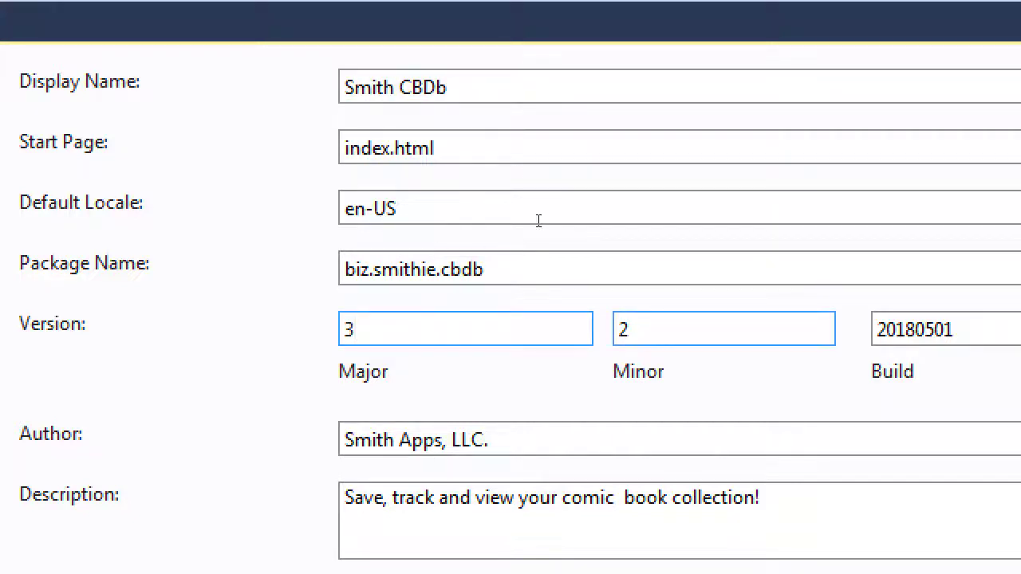
key("Tab")
type("1")
key("Tab")
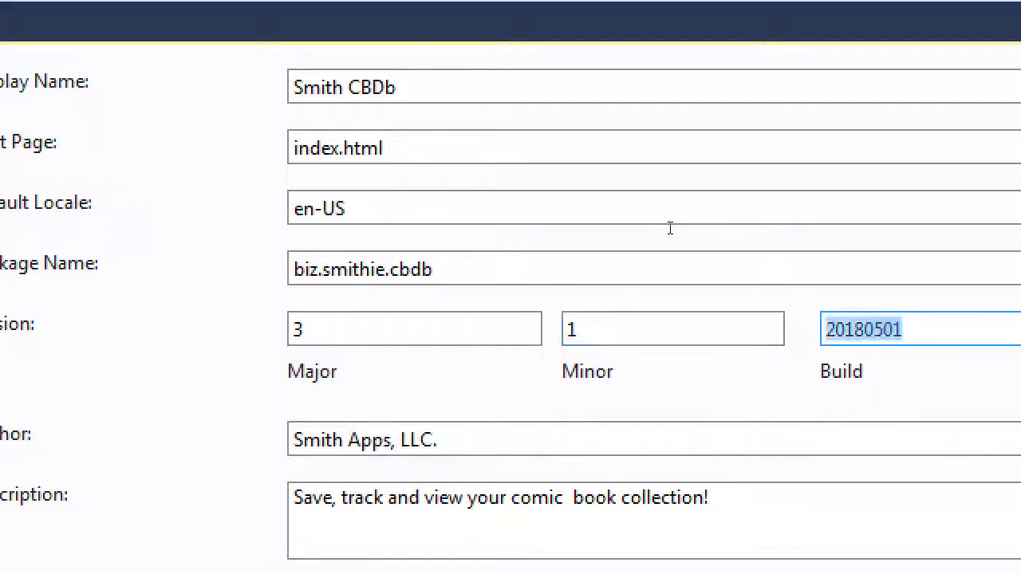
key("Right")
key("Left")
key("Left")
key("BackSpace")
type("9")
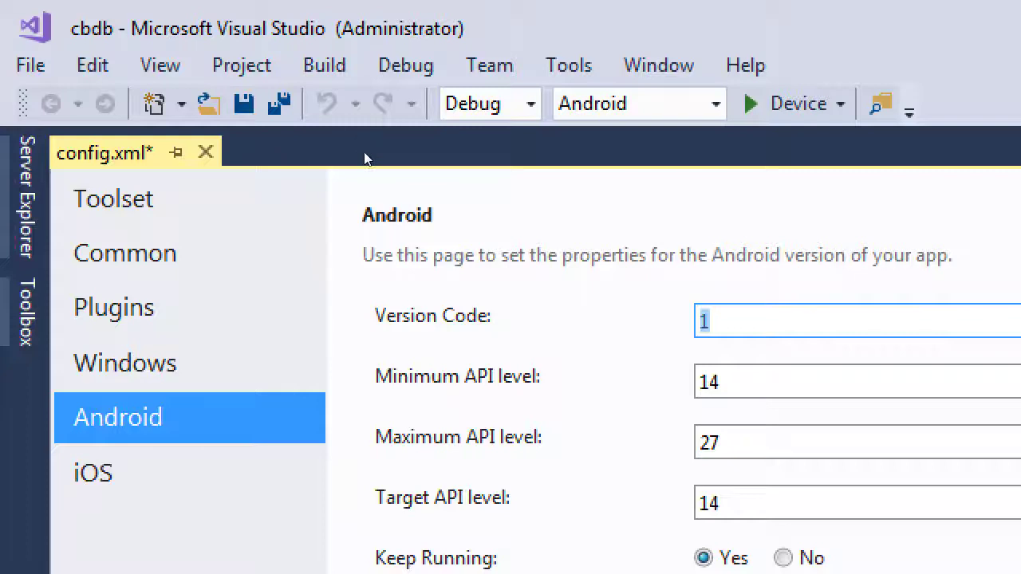
Revert the common version to 1.1 with build 20180501
left_click(120, 252)
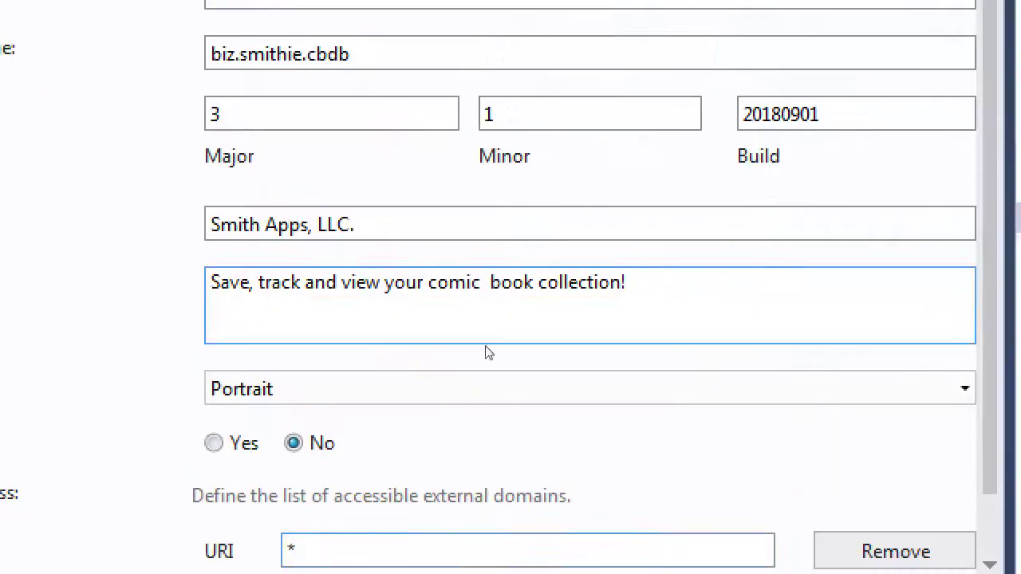
key("shift+Tab")
key("shift+Tab")
key("shift+Tab")
key("shift+Tab")
type("1")
key("Tab")
key("Tab")
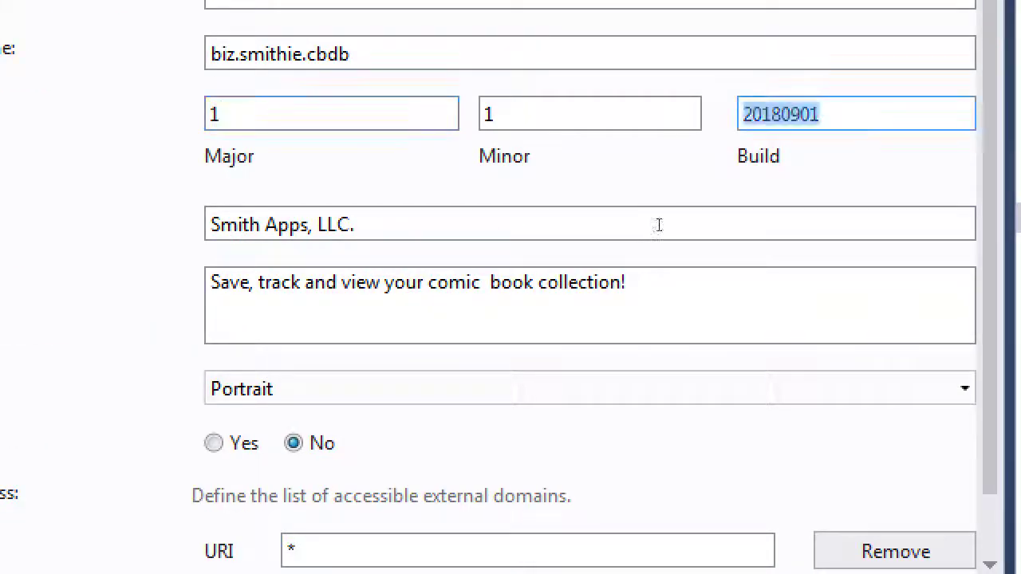
key("Right")
key("Left")
key("Left")
key("Left")
key("Delete")
type("5")
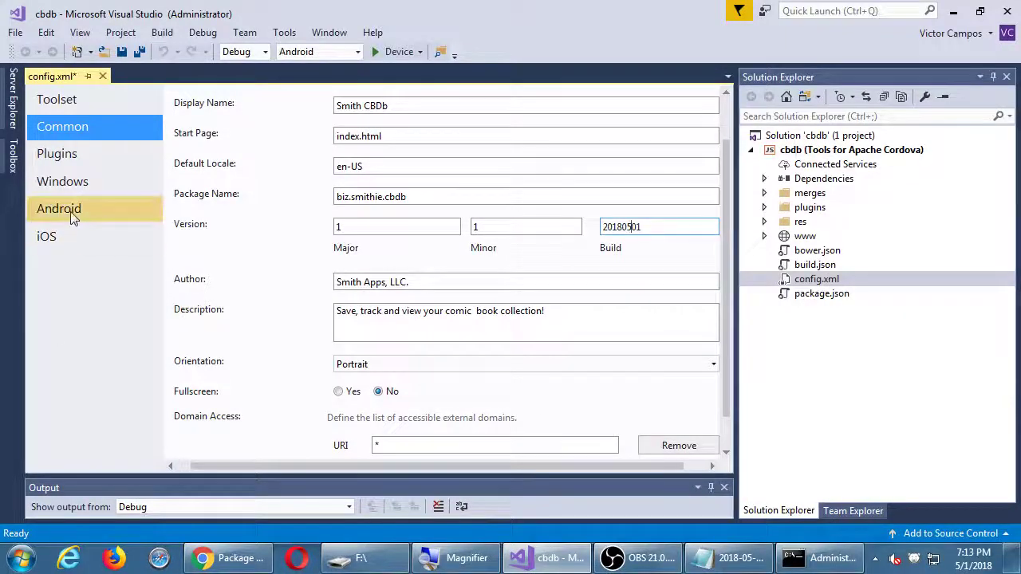
Save config.xml and keep singleTop (default) as the Android launch mode
left_click(72, 214)
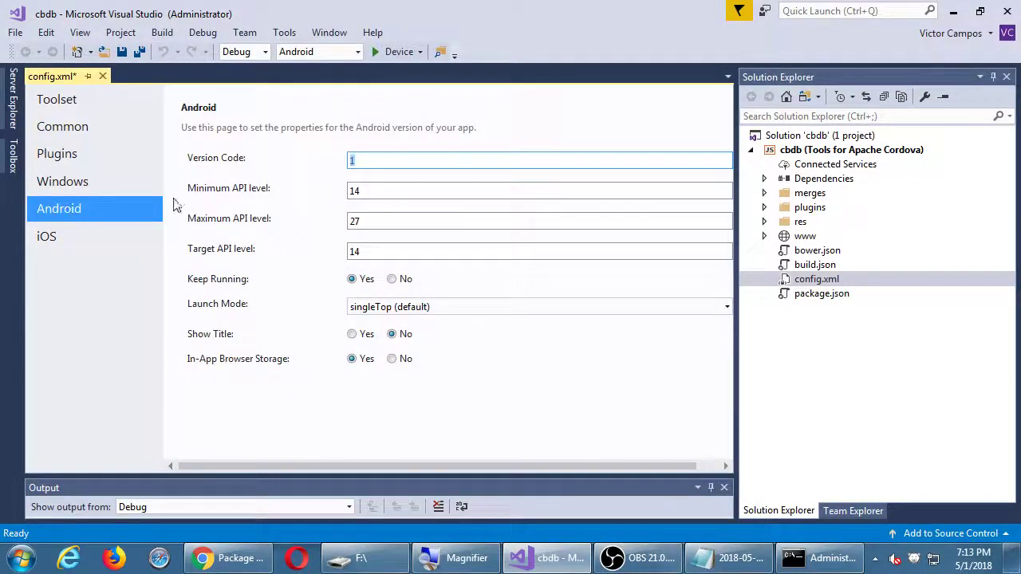
left_click(122, 53)
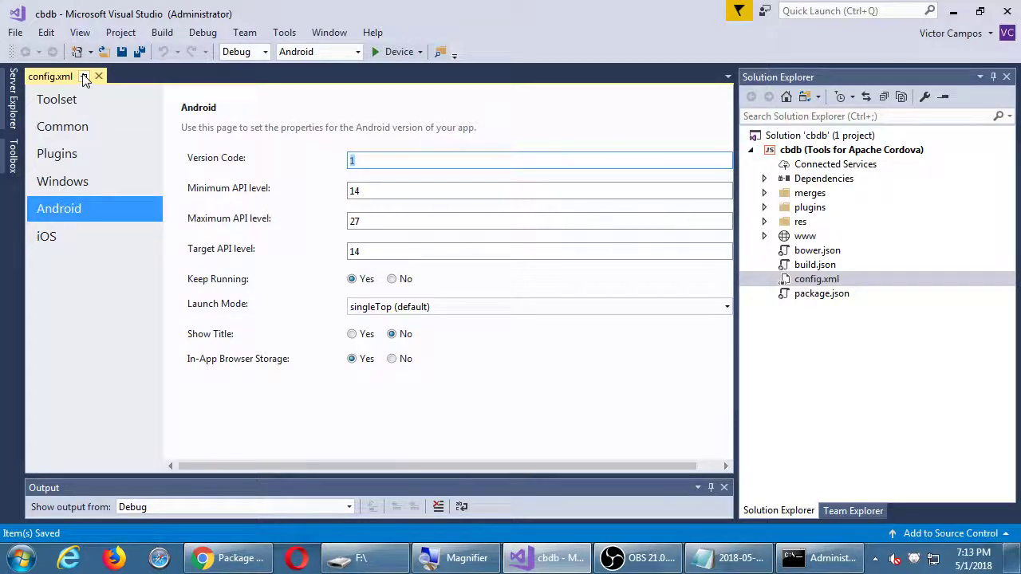
left_click(728, 308)
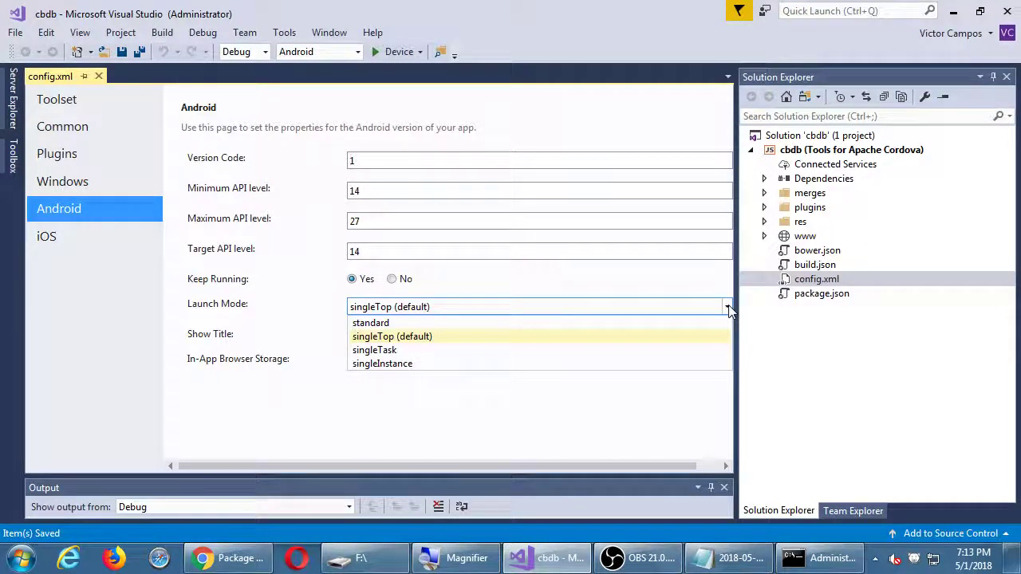
left_click(378, 433)
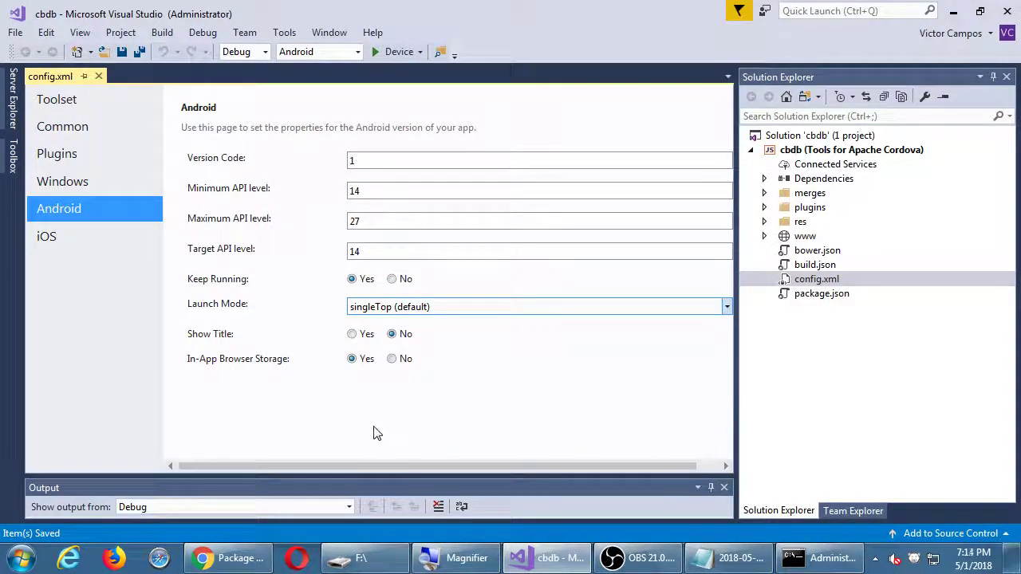
Review the Common and Android settings, then close config.xml
left_click(88, 142)
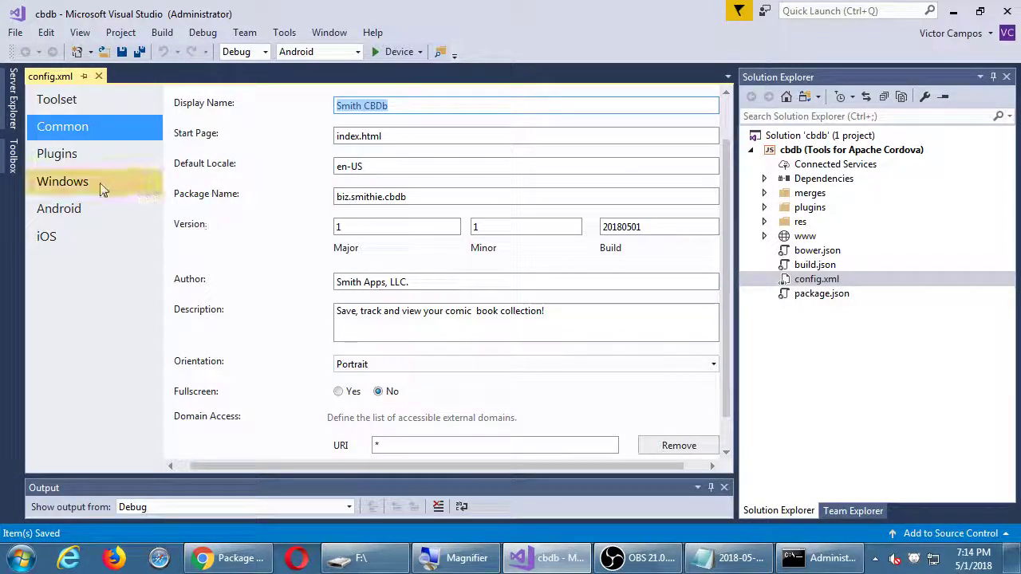
left_click(81, 206)
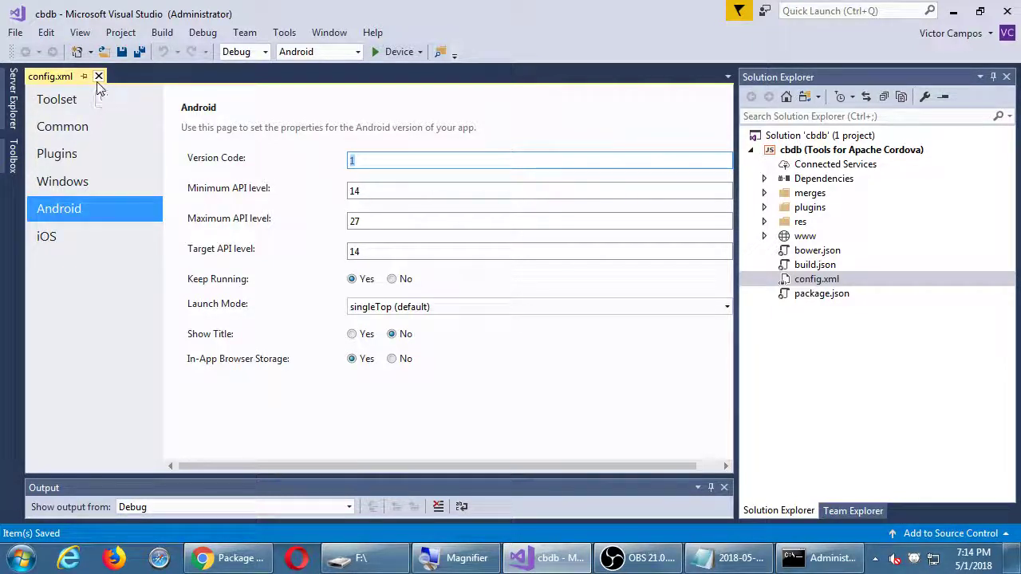
left_click(96, 82)
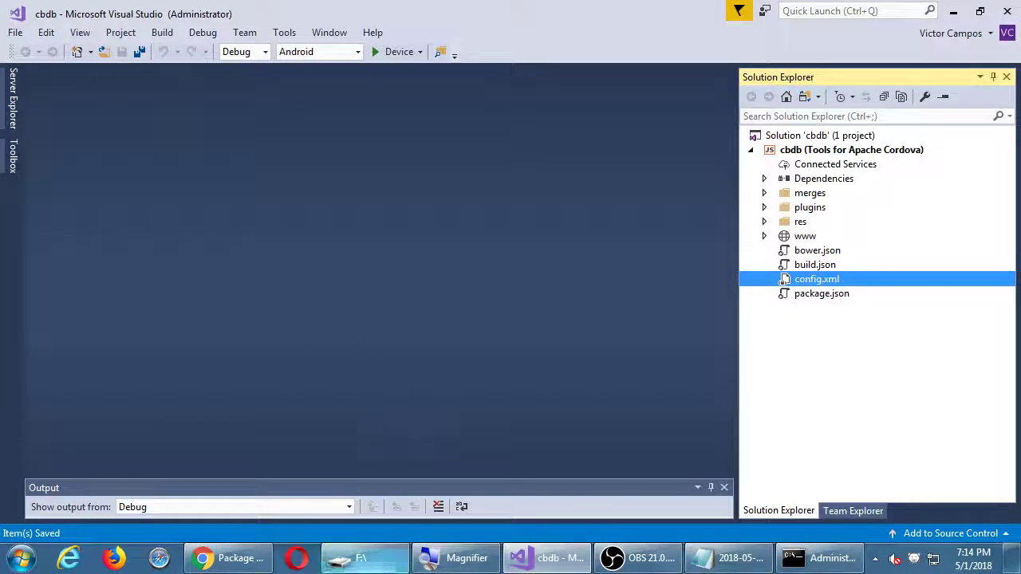
left_click(229, 558)
left_click(317, 237)
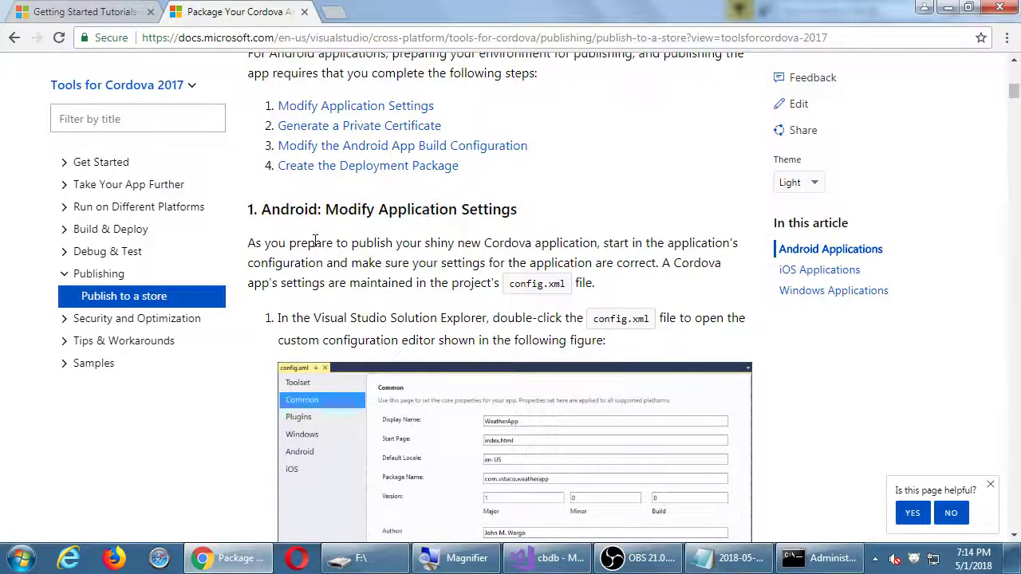
left_click_drag(248, 209, 313, 209)
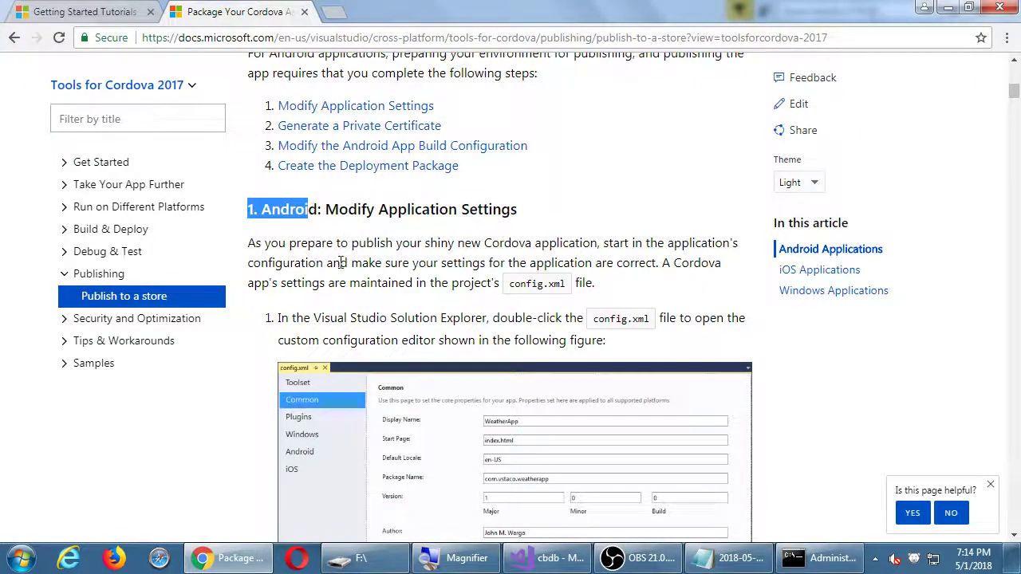
scroll(442, 210, "down", 1)
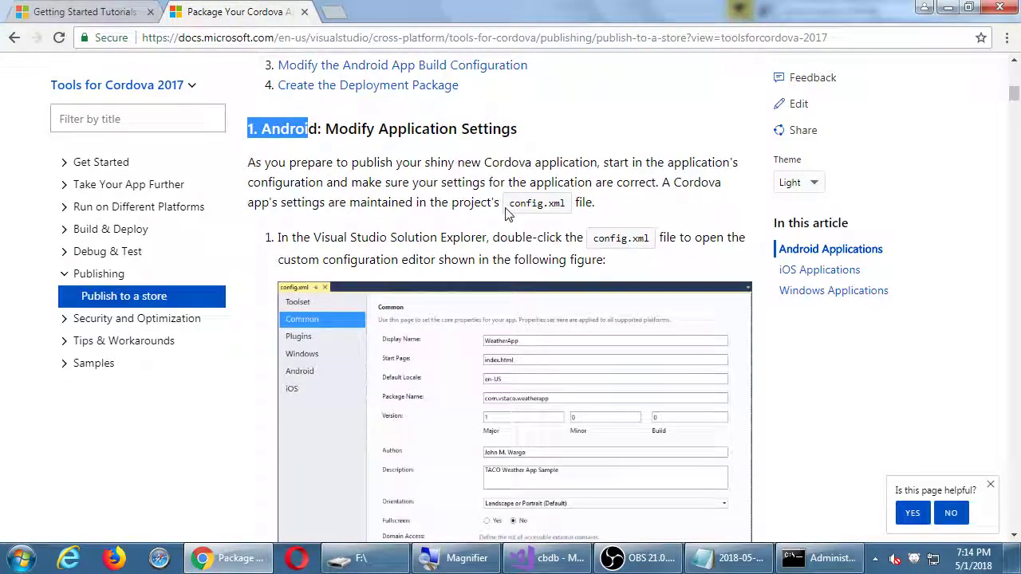
scroll(492, 241, "down", 3)
scroll(493, 242, "down", 8)
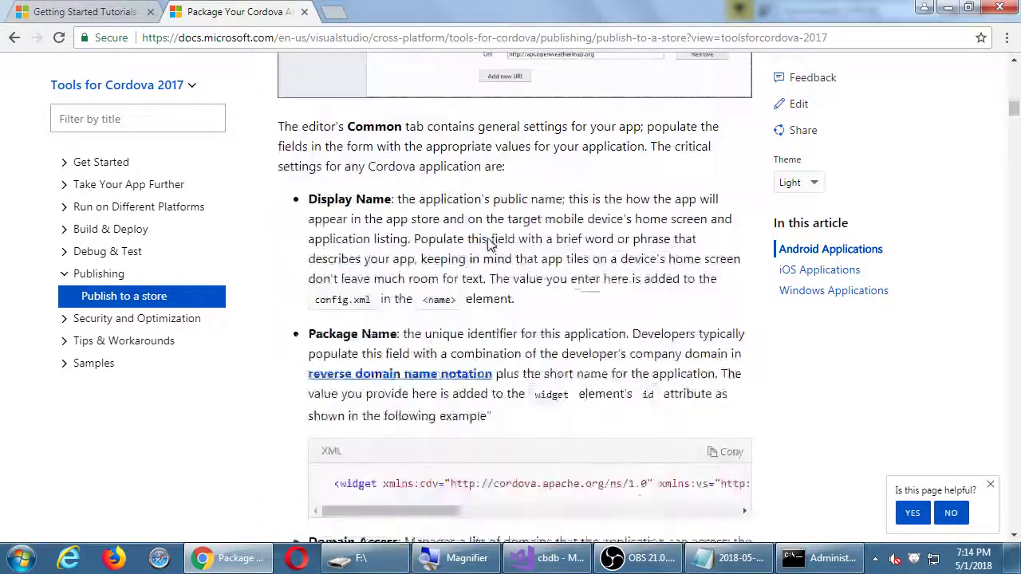
scroll(490, 244, "down", 5)
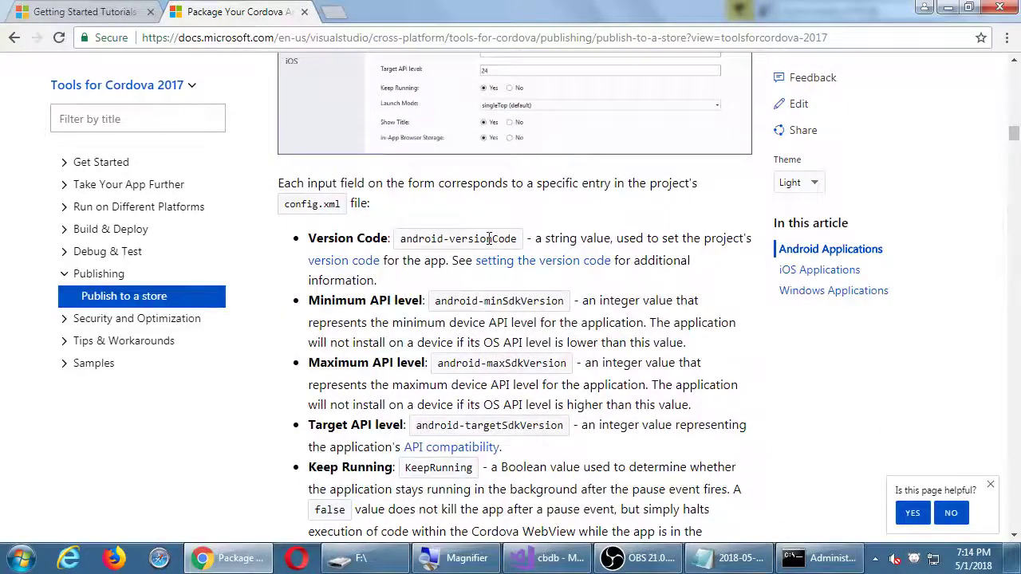
scroll(491, 242, "down", 1)
scroll(491, 243, "down", 8)
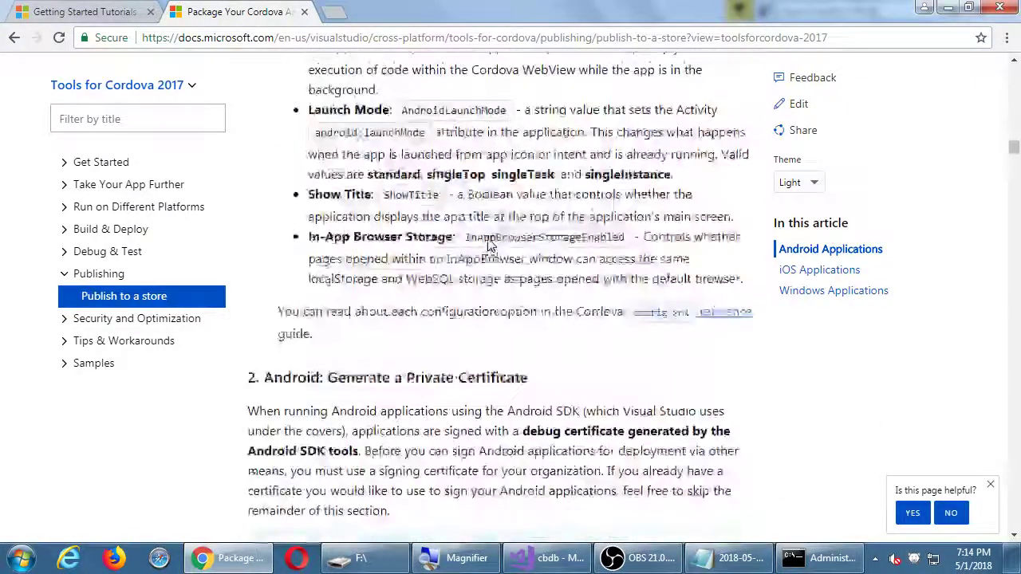
scroll(487, 242, "up", 1)
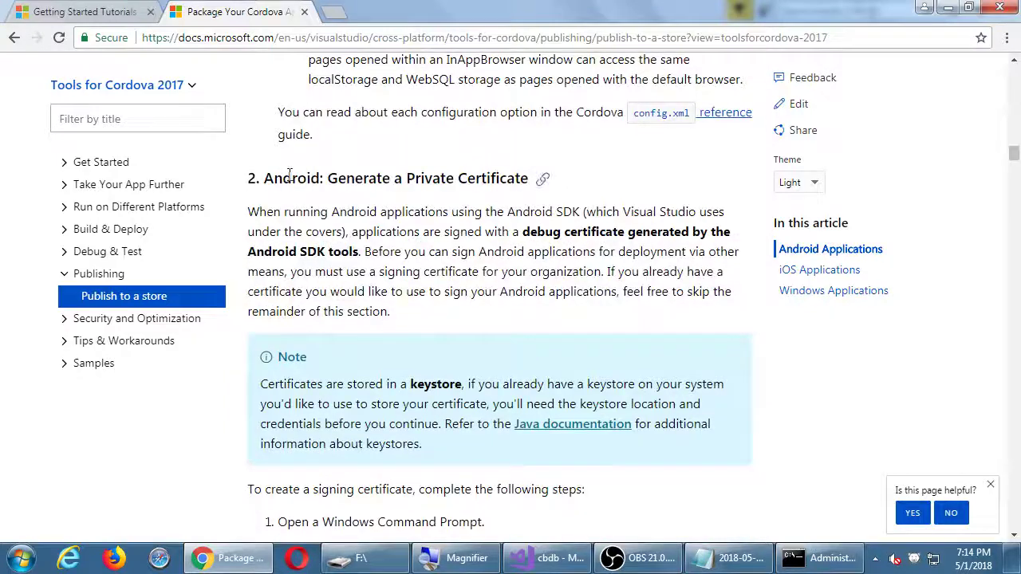
left_click_drag(292, 176, 435, 178)
left_click(449, 219)
scroll(453, 229, "down", 6)
scroll(453, 228, "down", 10)
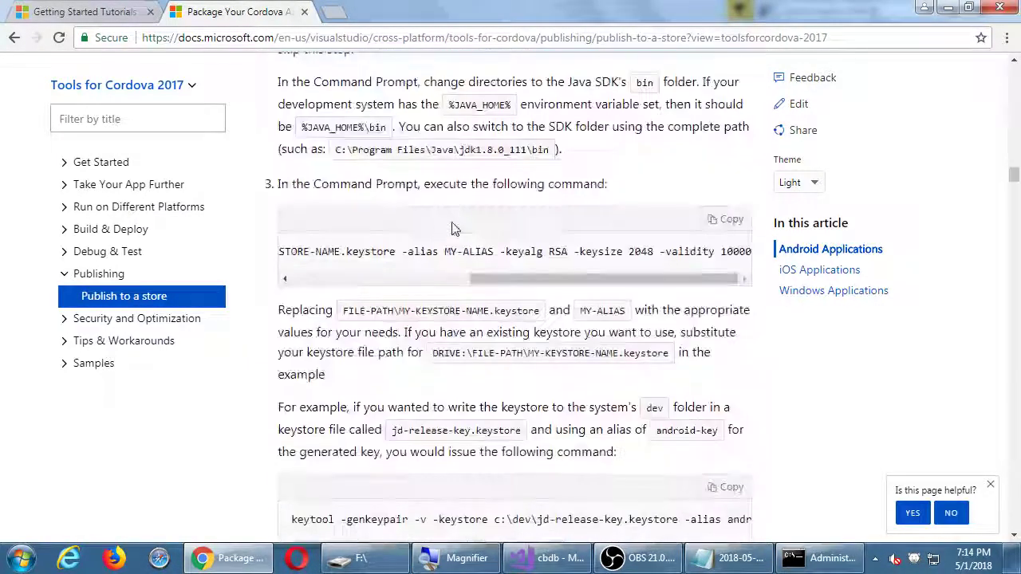
scroll(453, 222, "down", 4)
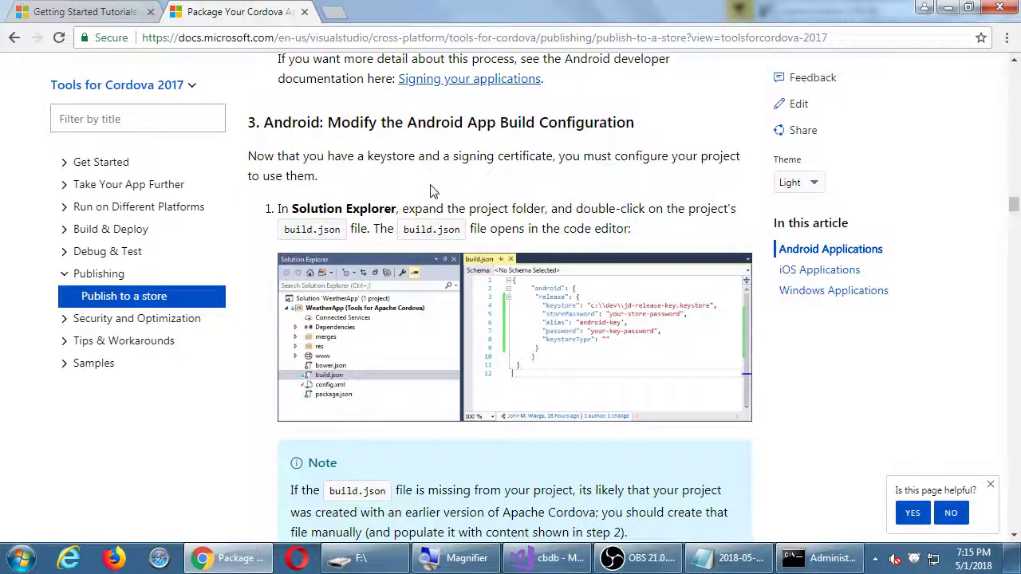
key("alt+Tab")
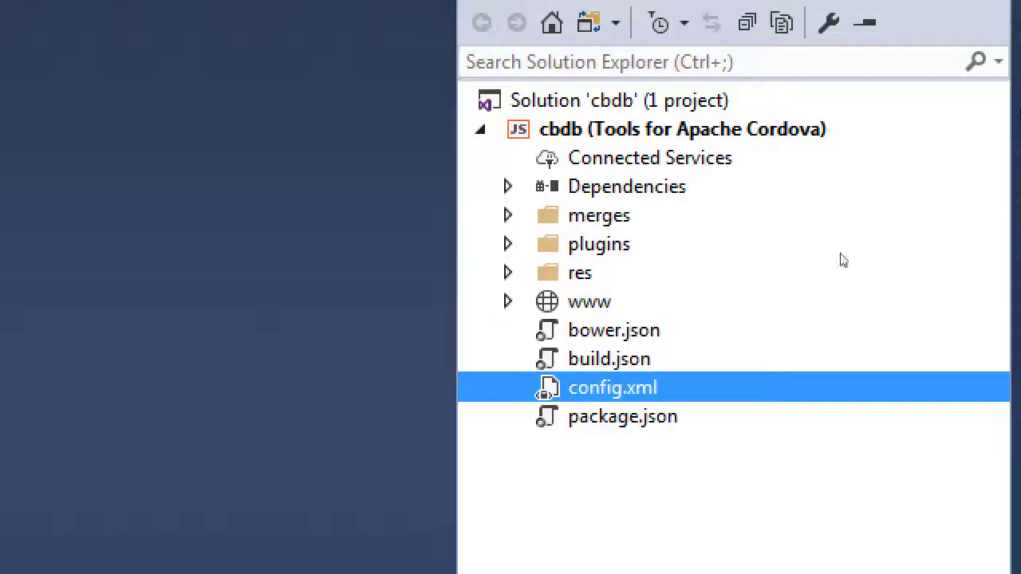
Open build.json and inspect its empty Android release signing fields down to keystoreType
key("Up")
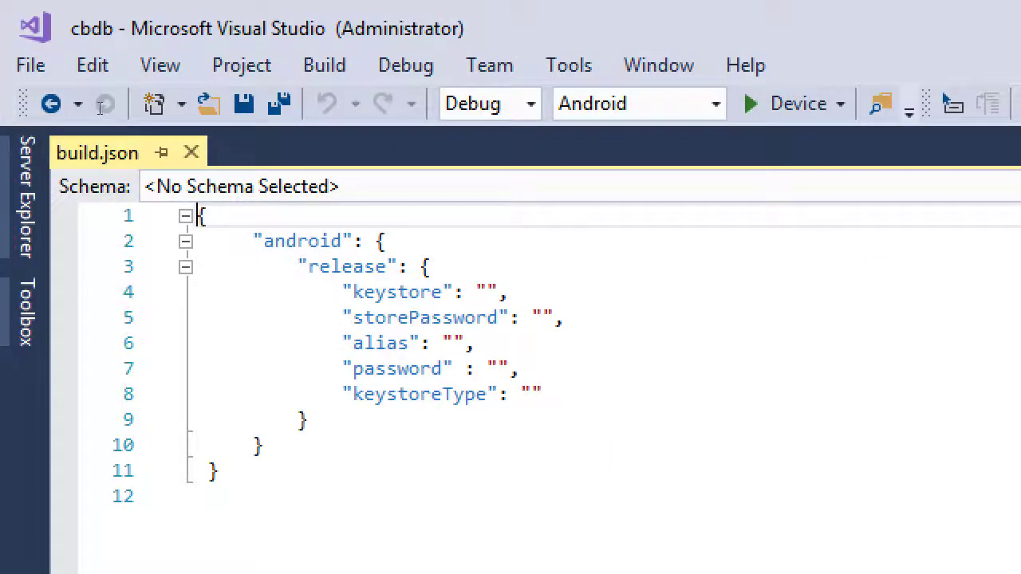
key("Down")
key("ctrl+shift+Right")
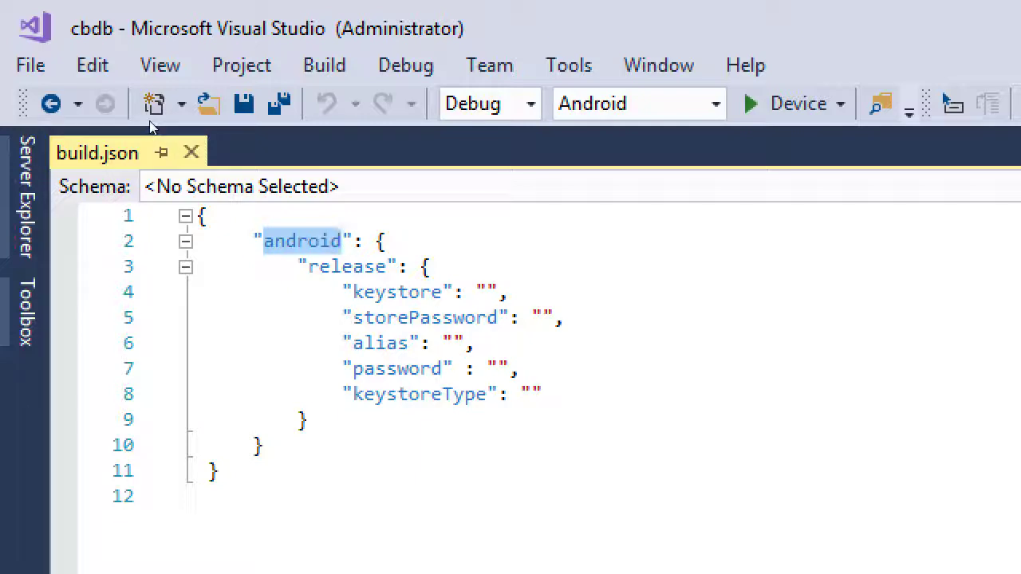
key("Left")
key("Left")
key("Left")
key("Left")
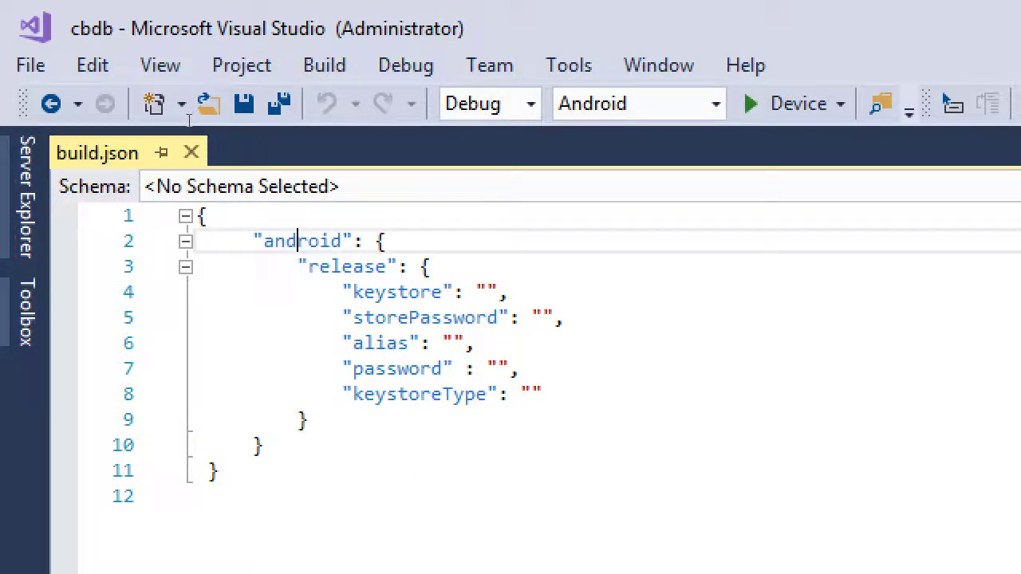
key("End")
key("Down")
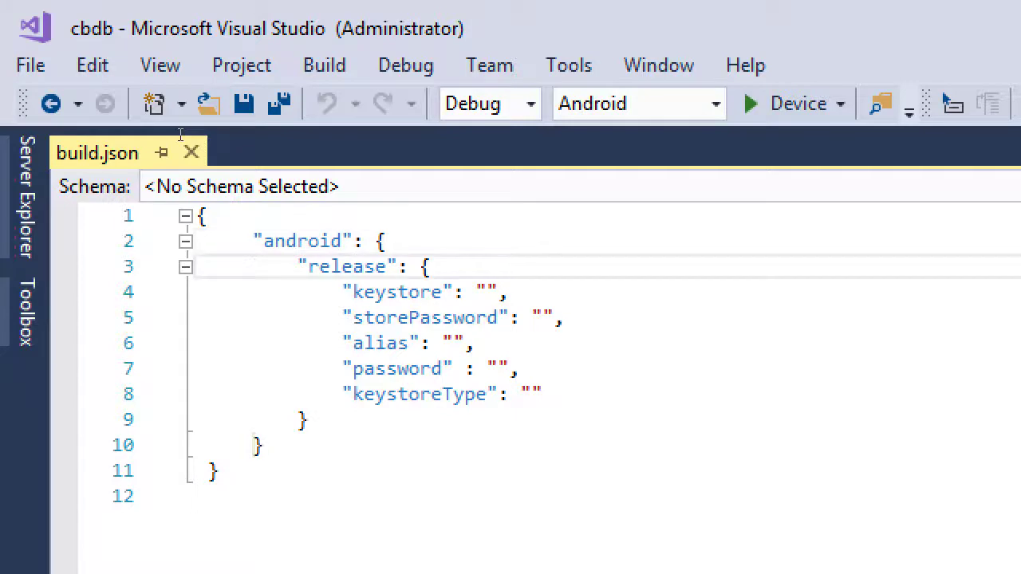
key("Down")
key("Down")
key("Down")
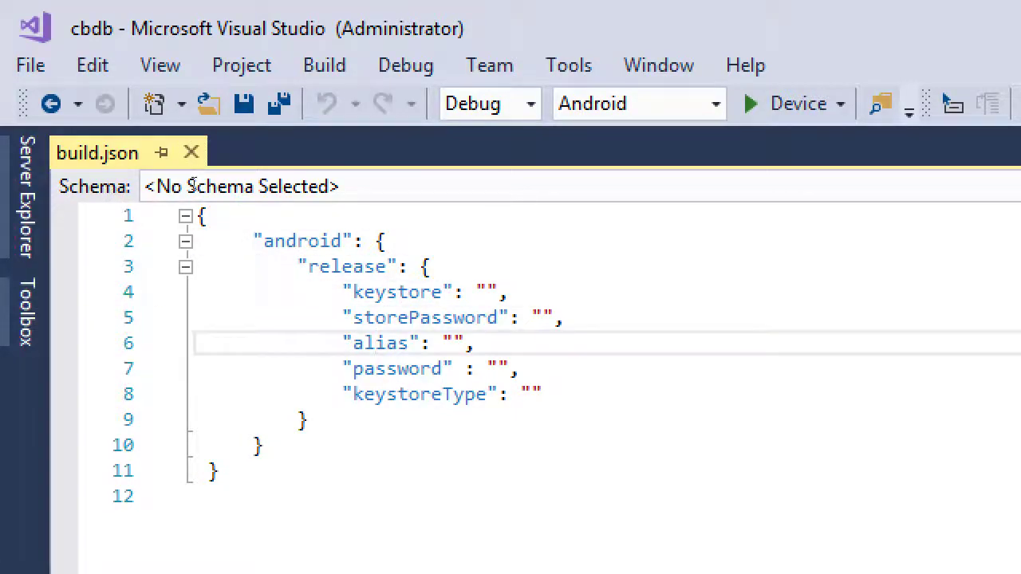
key("Down")
key("Down")
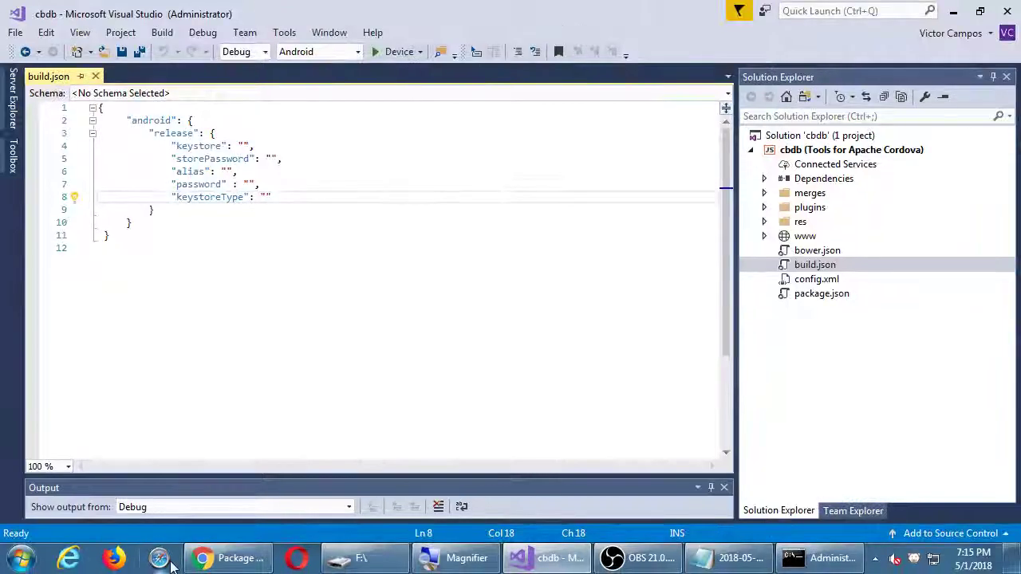
left_click(227, 561)
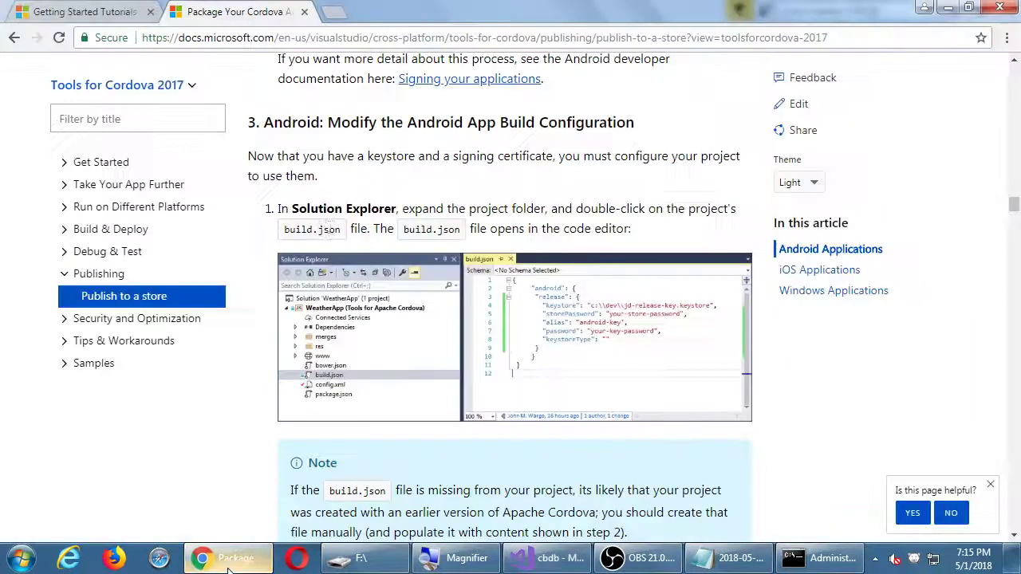
Place the docs window over the editor and scroll to the step 2 sample build.json block
left_click_drag(479, 8, 377, 209)
scroll(317, 372, "down", 5)
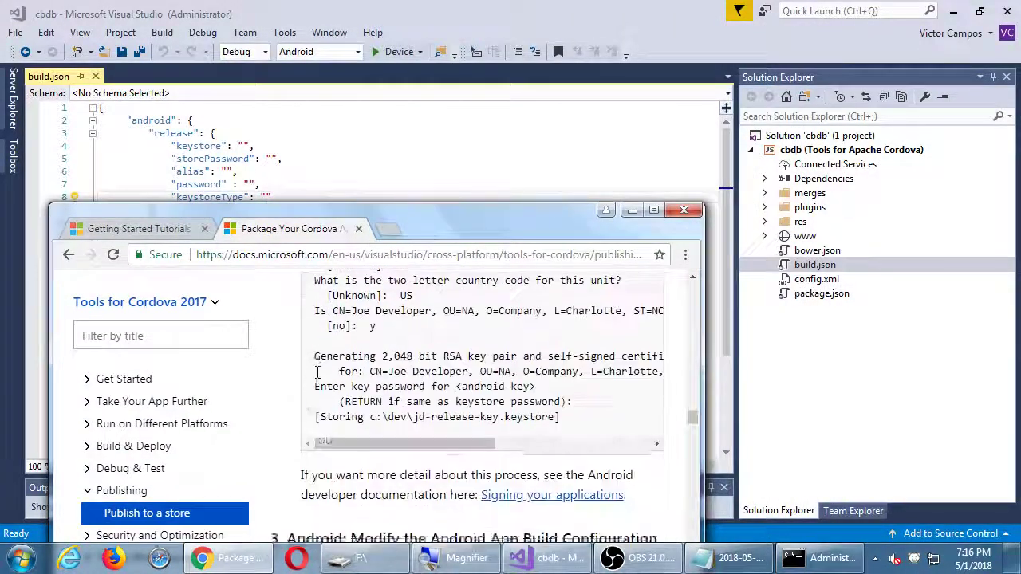
scroll(316, 372, "down", 6)
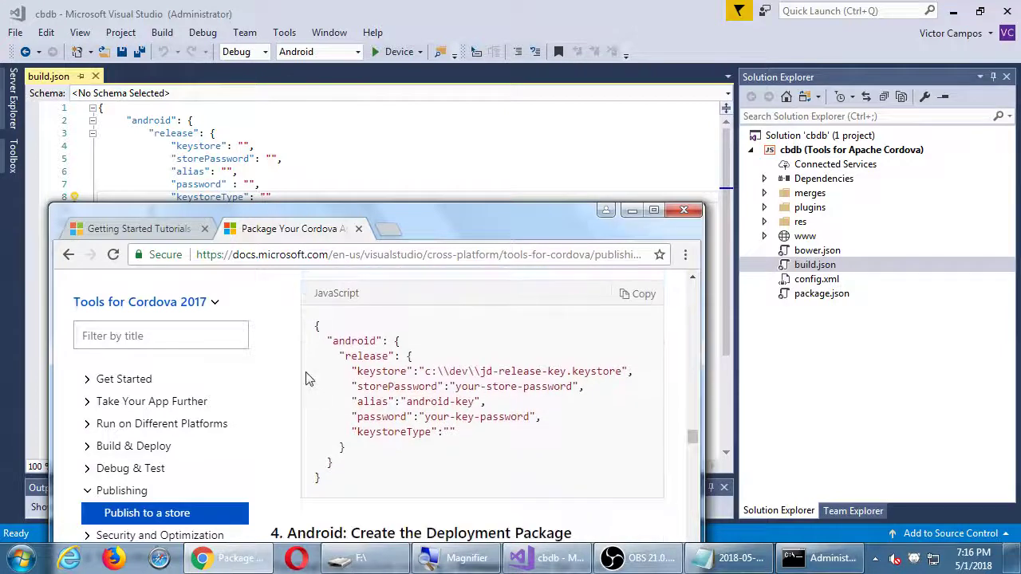
scroll(310, 379, "down", 2)
scroll(311, 379, "up", 4)
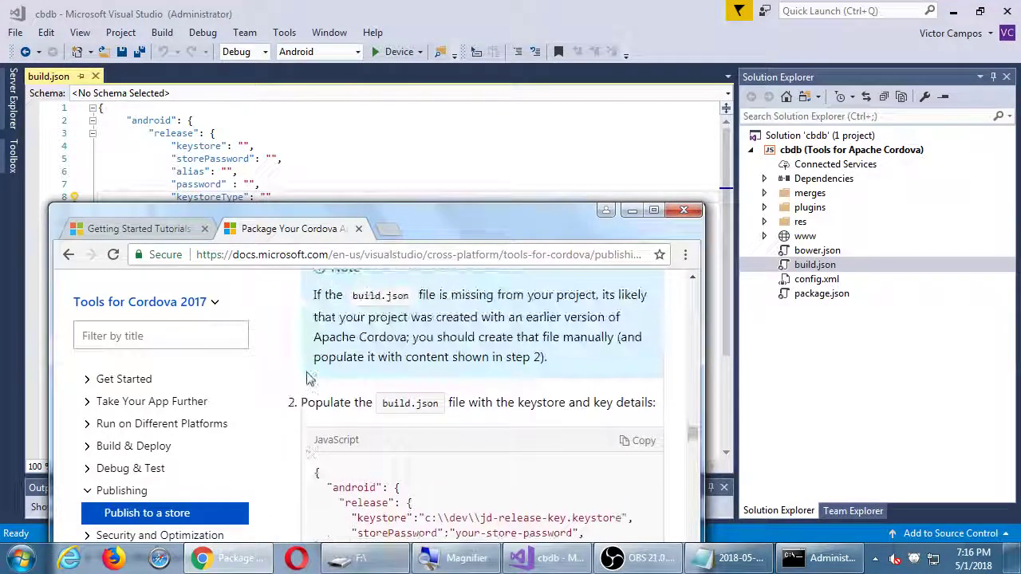
scroll(312, 379, "down", 1)
scroll(383, 375, "down", 1)
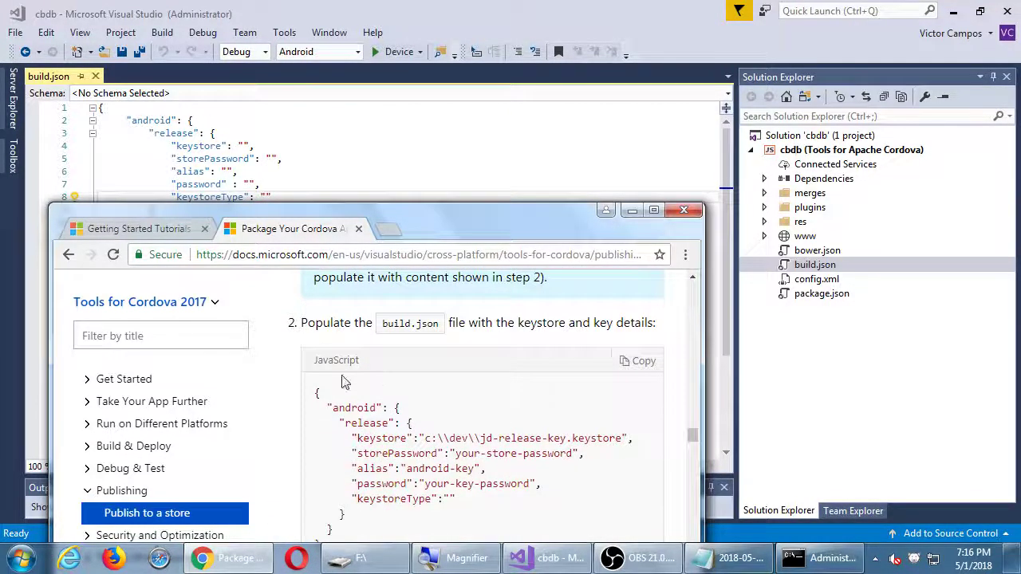
scroll(346, 383, "down", 2)
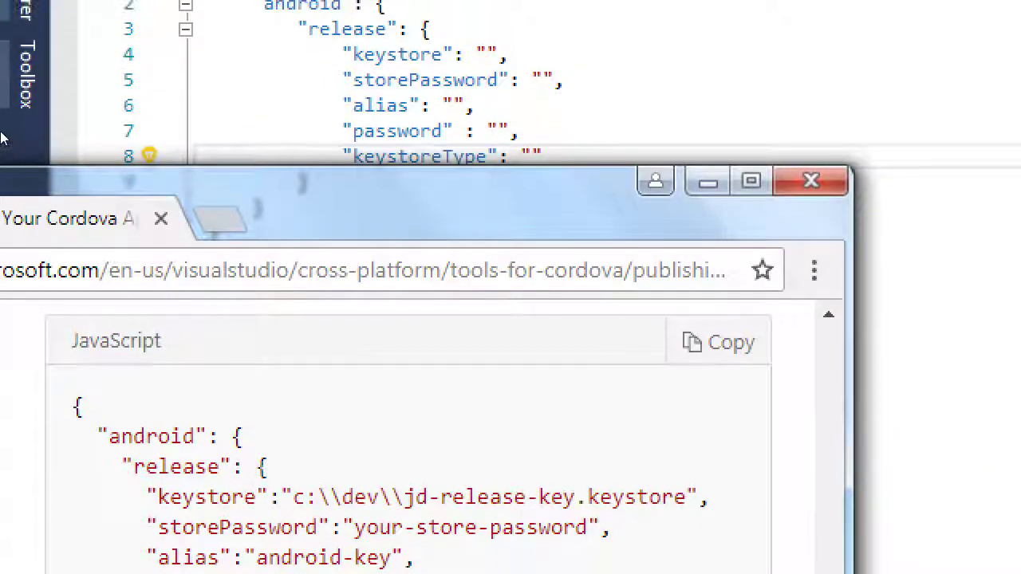
scroll(263, 375, "down", 2)
scroll(263, 365, "down", 3)
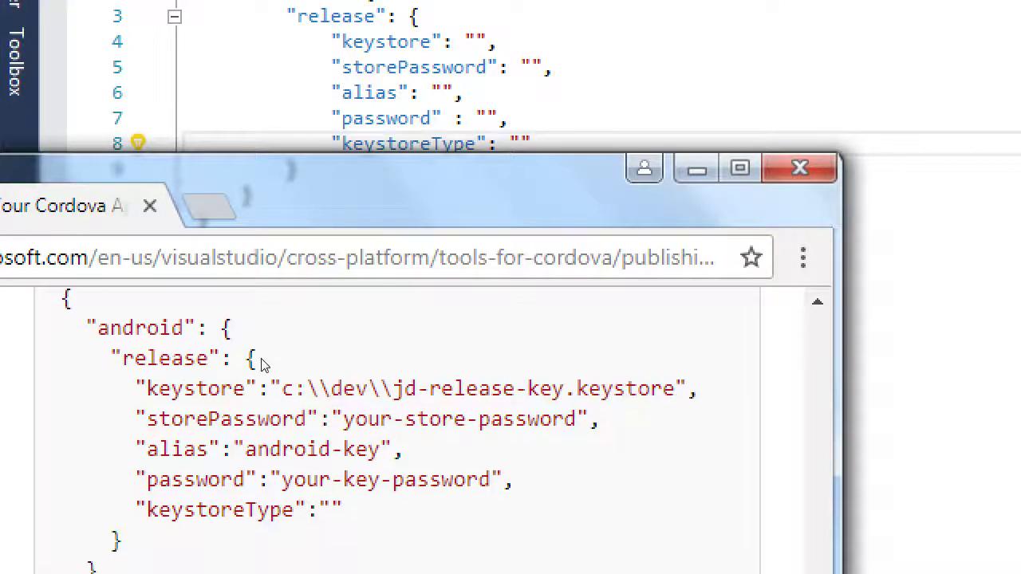
scroll(260, 308, "up", 2)
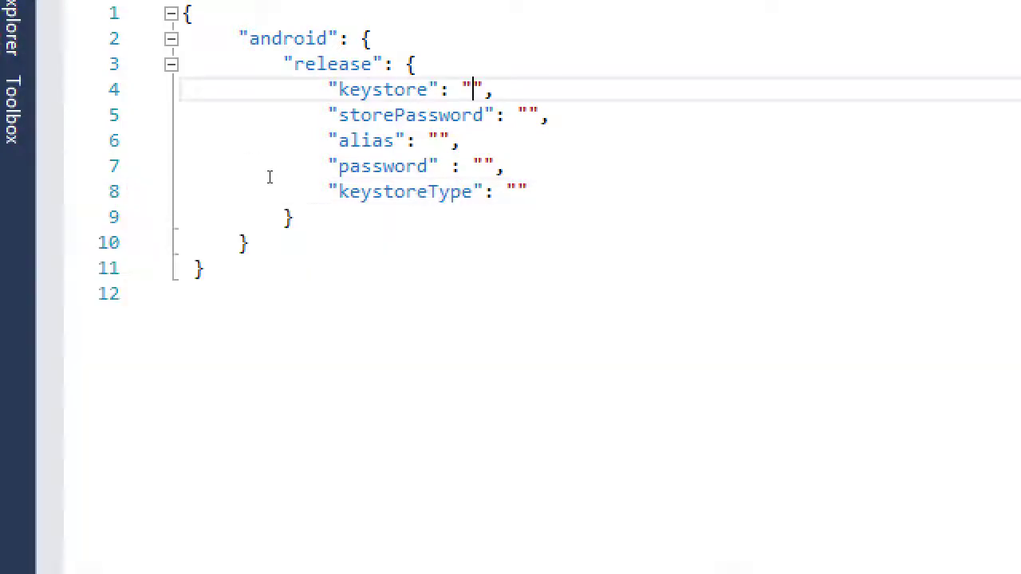
Enter f:\smith.keystore as the keystore path in build.json
type("f:")
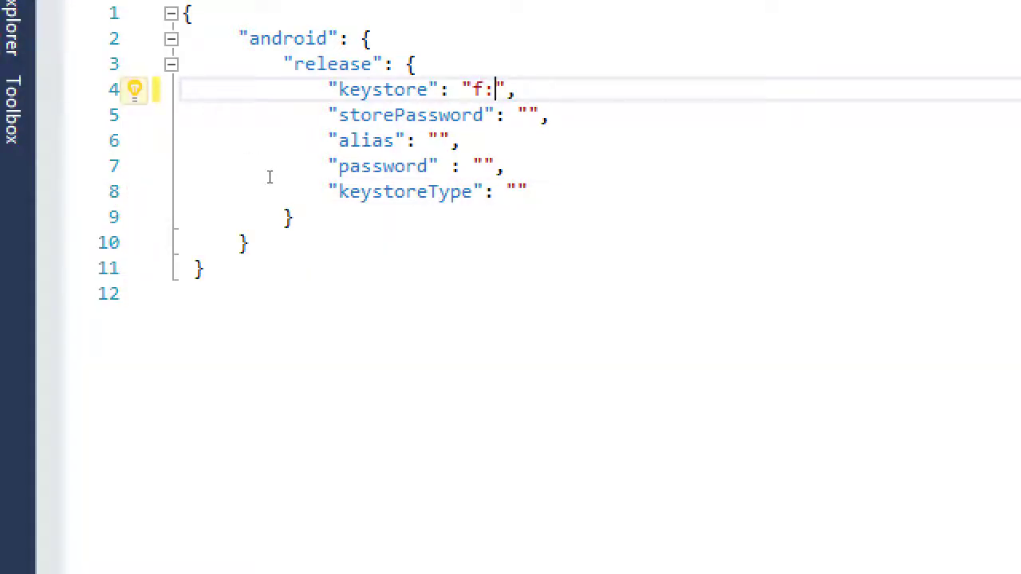
type("\\")
type("smith.keyst")
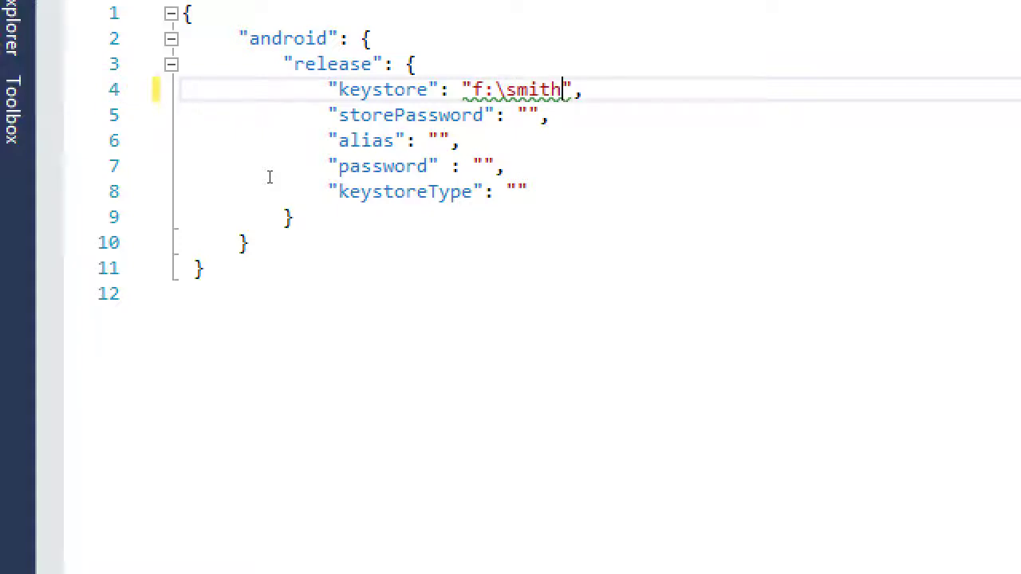
type("ore")
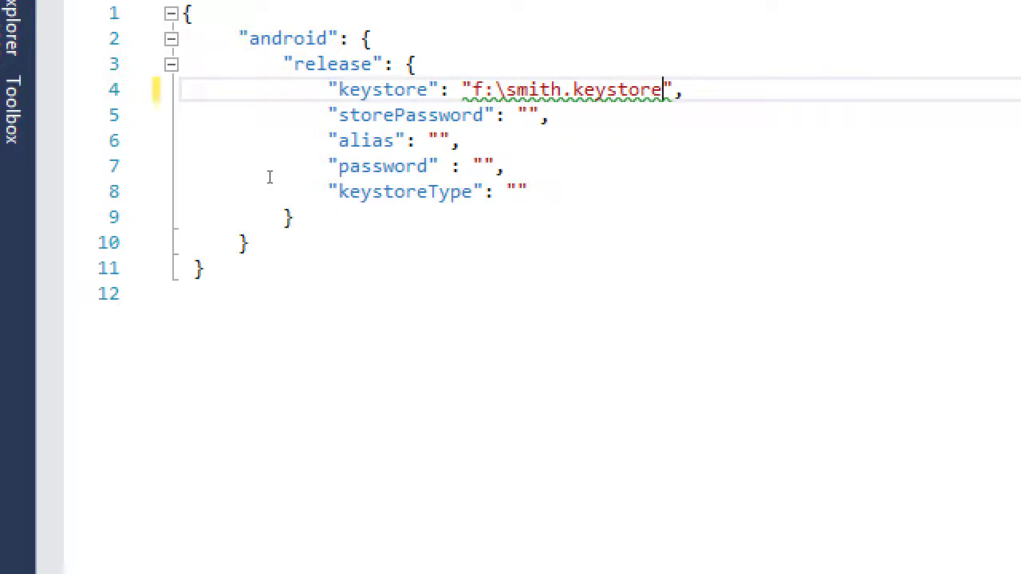
key("alt+Tab")
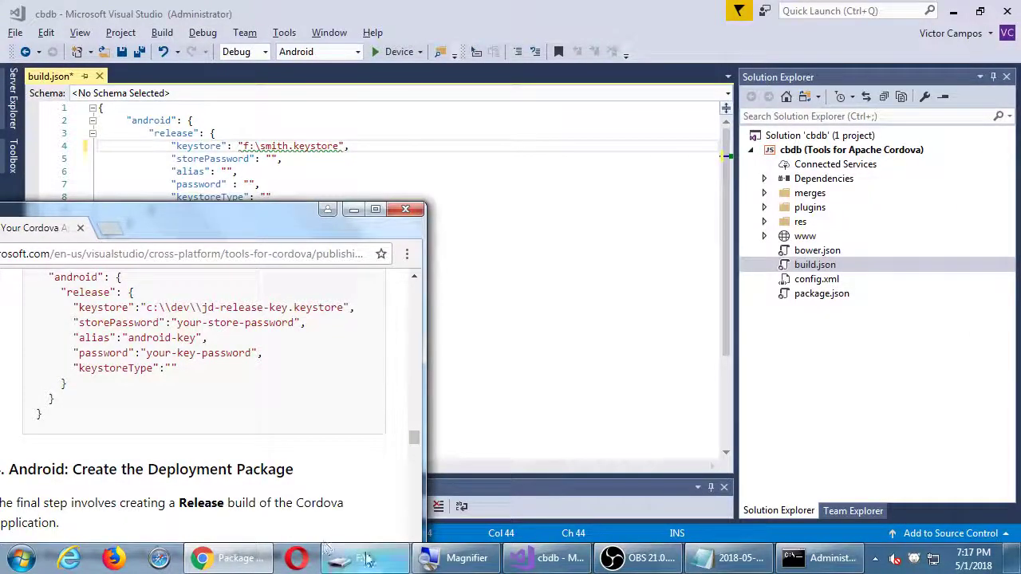
Confirm smith.keystore exists on F: and move through the storePassword and password fields
left_click(343, 557)
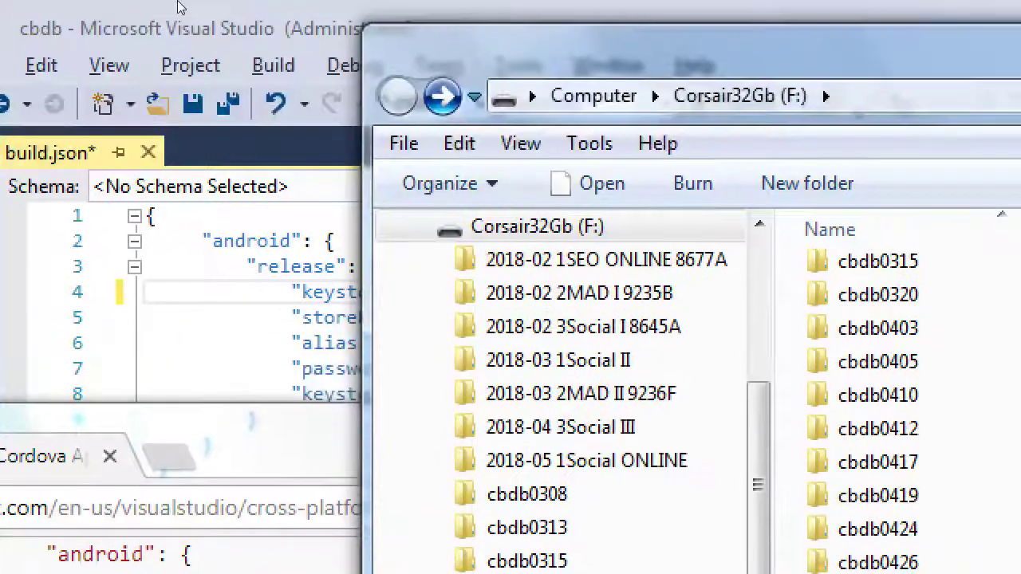
left_click(171, 11)
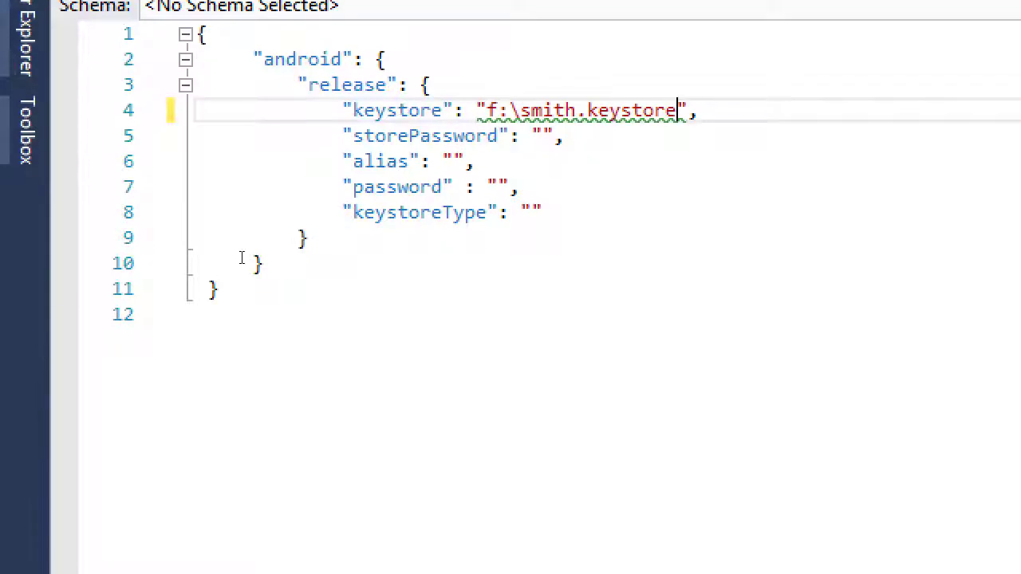
key("Down")
key("Left")
key("Left")
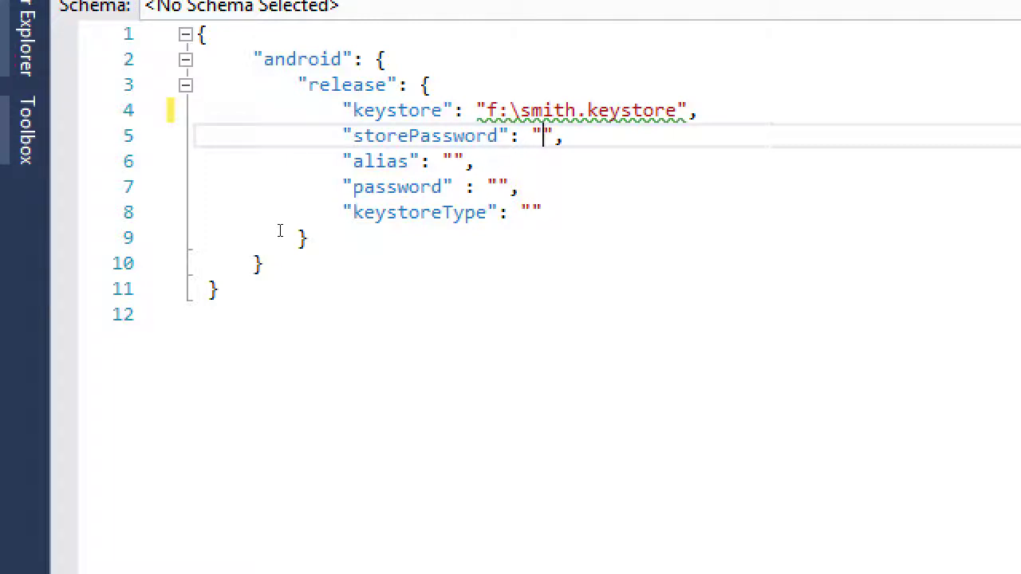
key("Left")
key("Left")
key("Left")
key("Left")
key("Left")
key("Left")
key("Left")
key("Right")
key("Right")
key("Right")
key("Right")
key("Left")
key("Left")
key("Left")
key("Left")
key("Left")
key("Left")
key("Left")
key("Left")
key("Down")
key("Down")
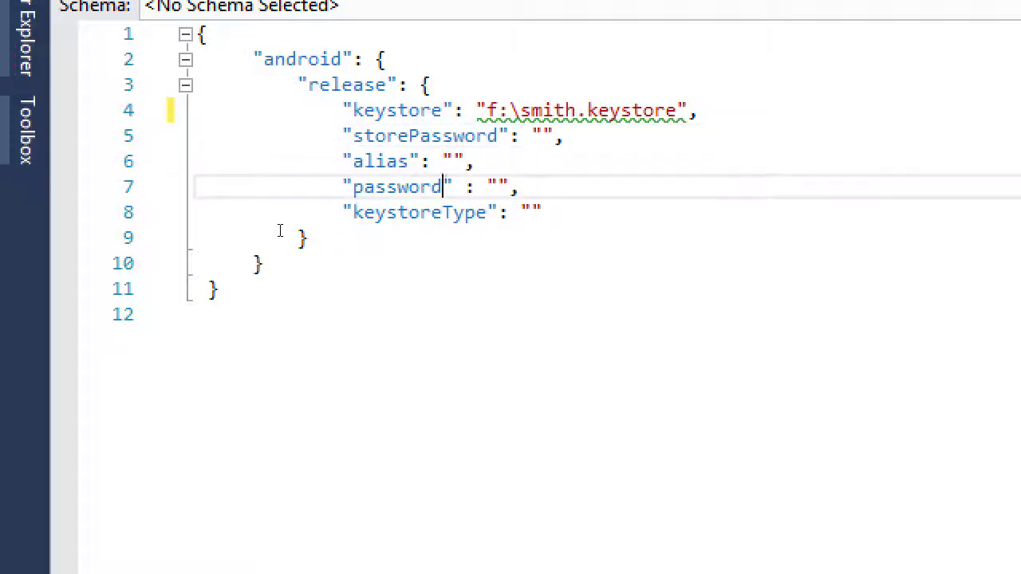
key("Left")
key("Left")
key("Left")
key("Up")
key("Up")
key("End")
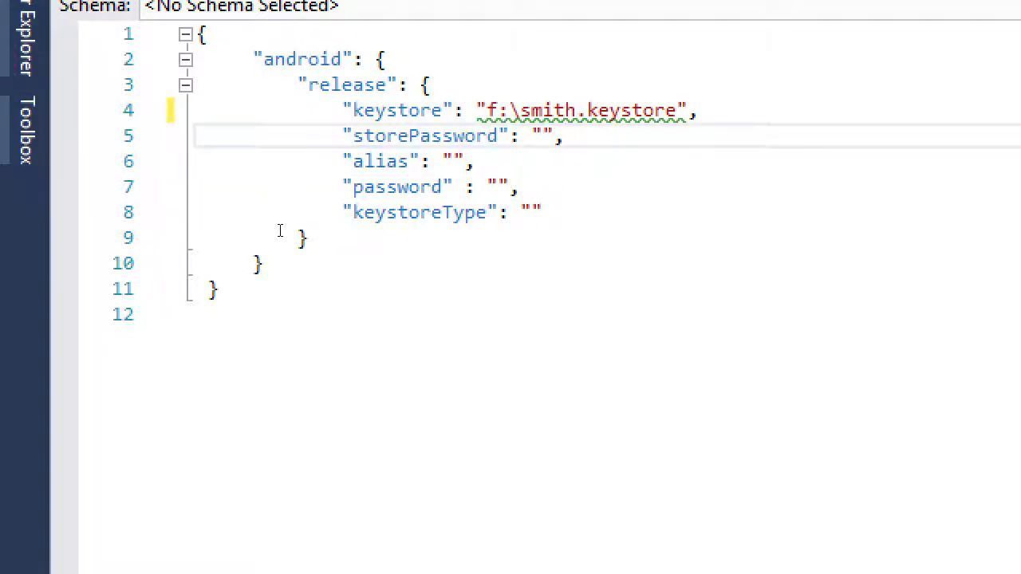
key("Left")
key("Left")
key("Left")
Set the build.json alias value to smith
key("Down")
key("Left")
key("Left")
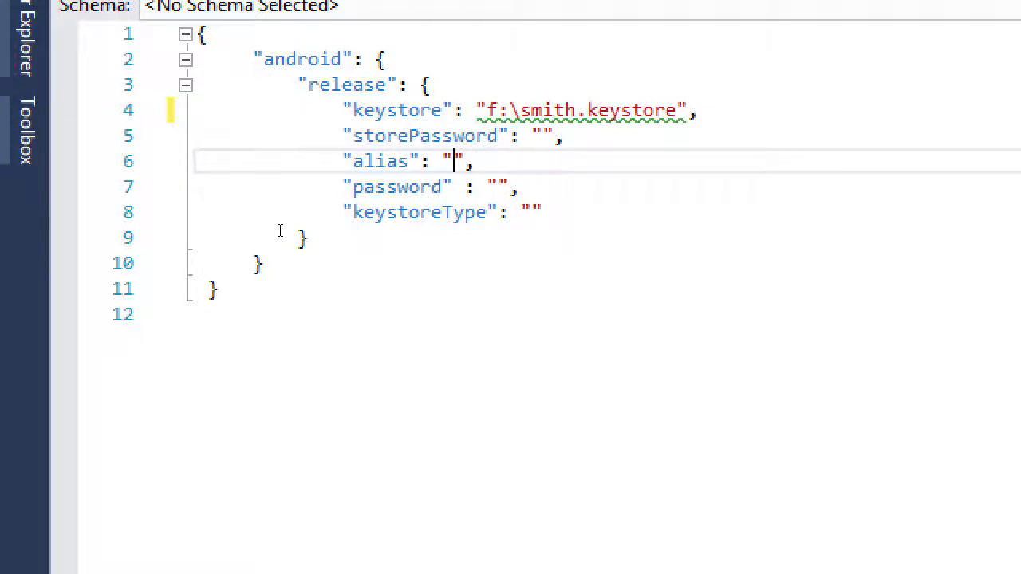
type("smith")
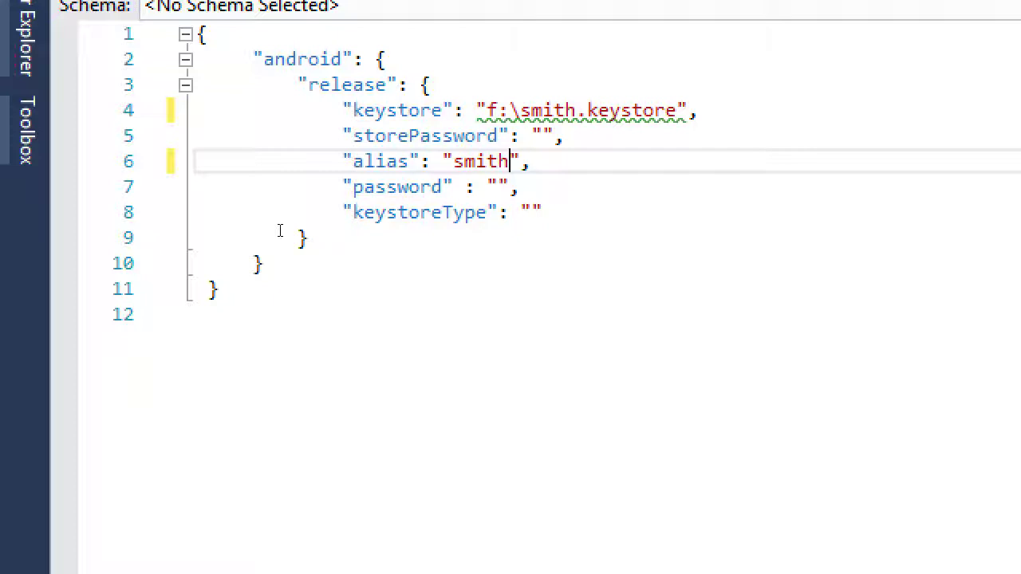
key("alt+Tab")
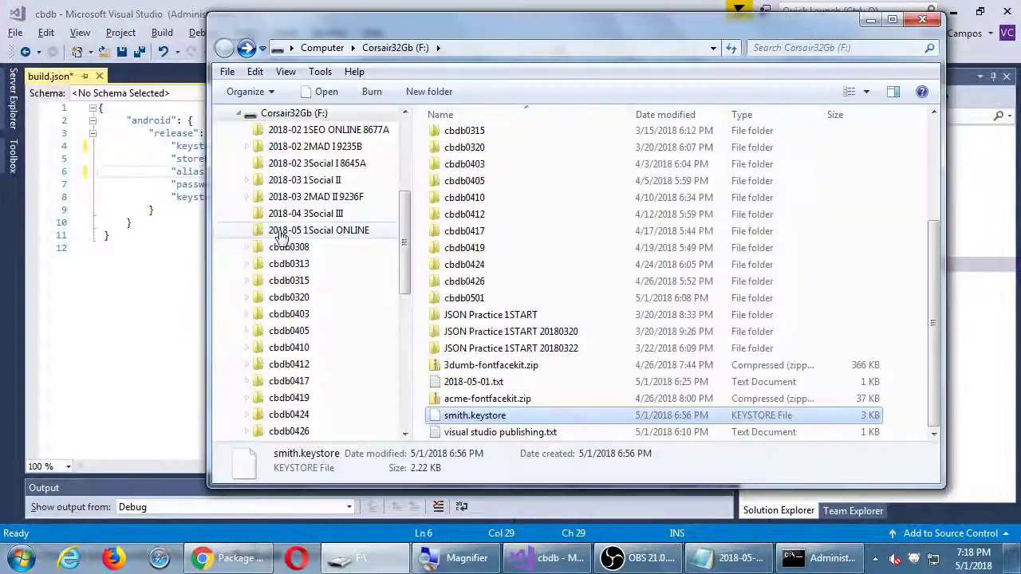
Review the guide's sample keystore, storePassword, alias and password values
left_click(184, 389)
left_click(232, 557)
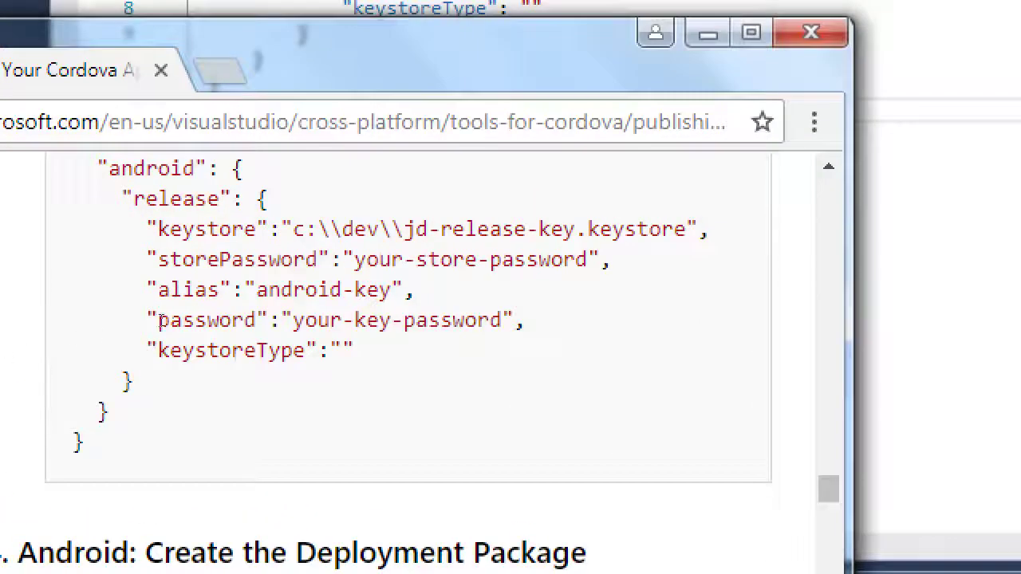
left_click_drag(355, 229, 600, 229)
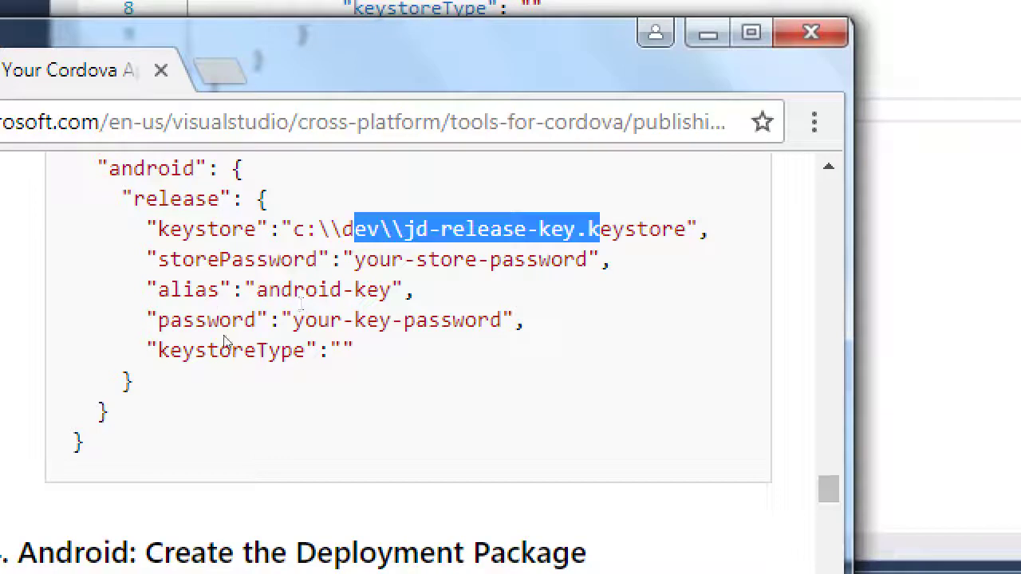
left_click_drag(378, 259, 526, 259)
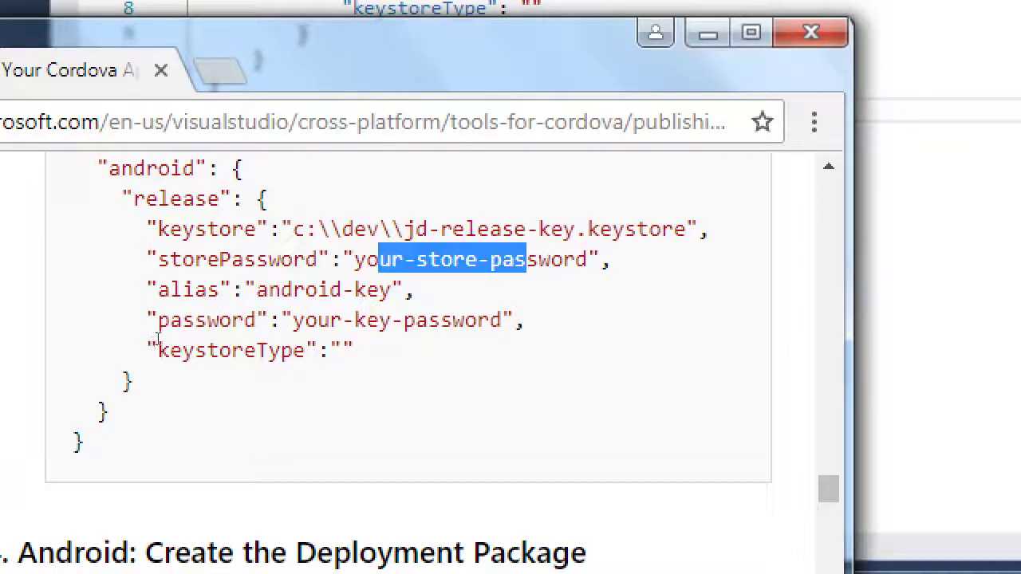
left_click_drag(317, 290, 378, 290)
left_click_drag(588, 229, 688, 229)
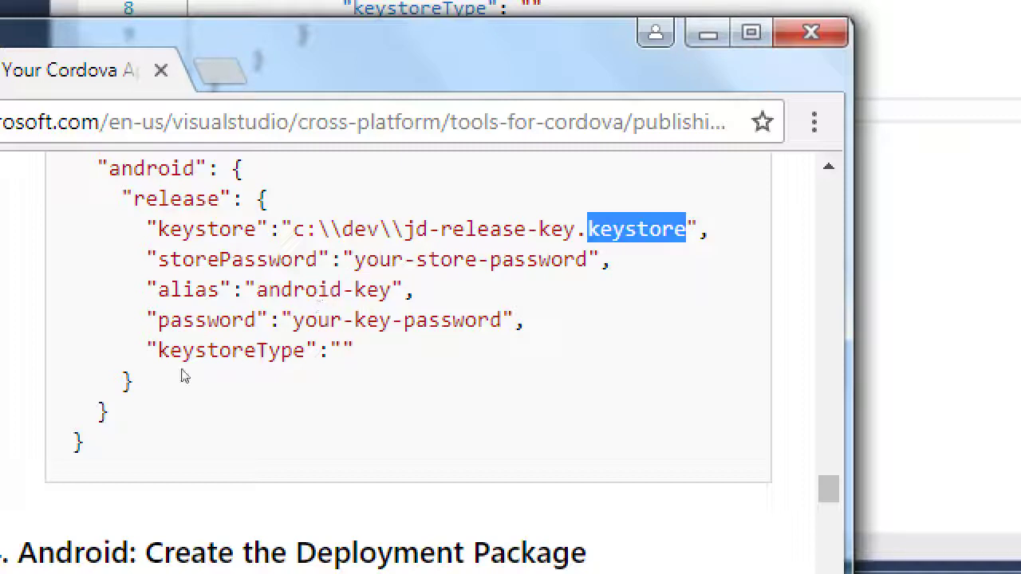
left_click_drag(330, 319, 391, 320)
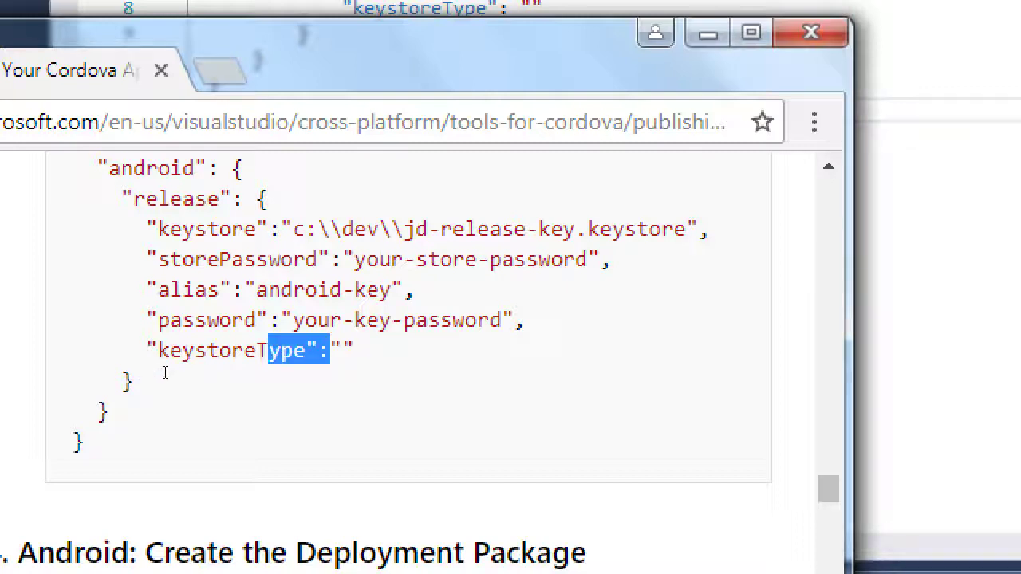
key("super+minus")
Save build.json and close it
key("alt+Tab")
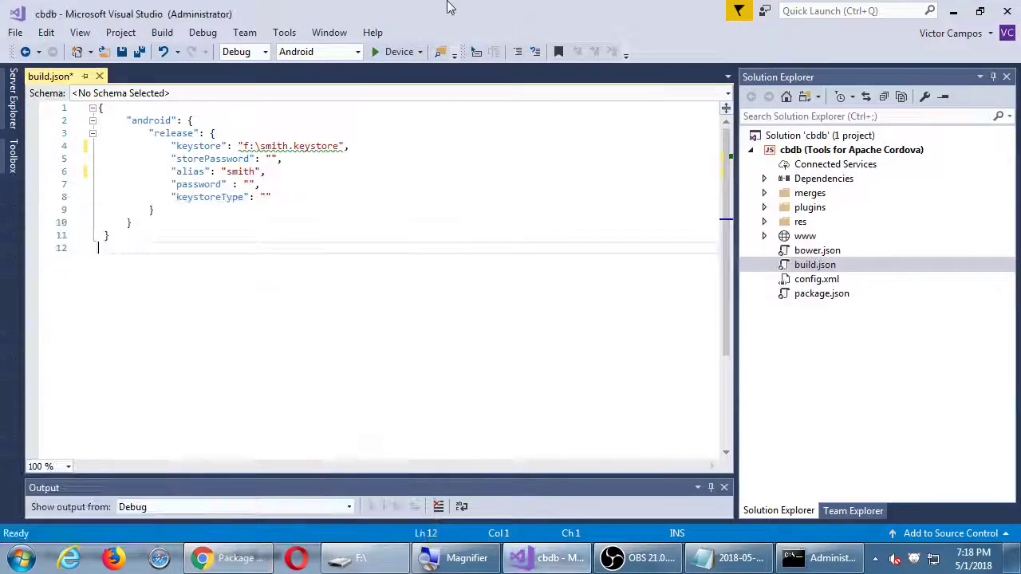
left_click(117, 59)
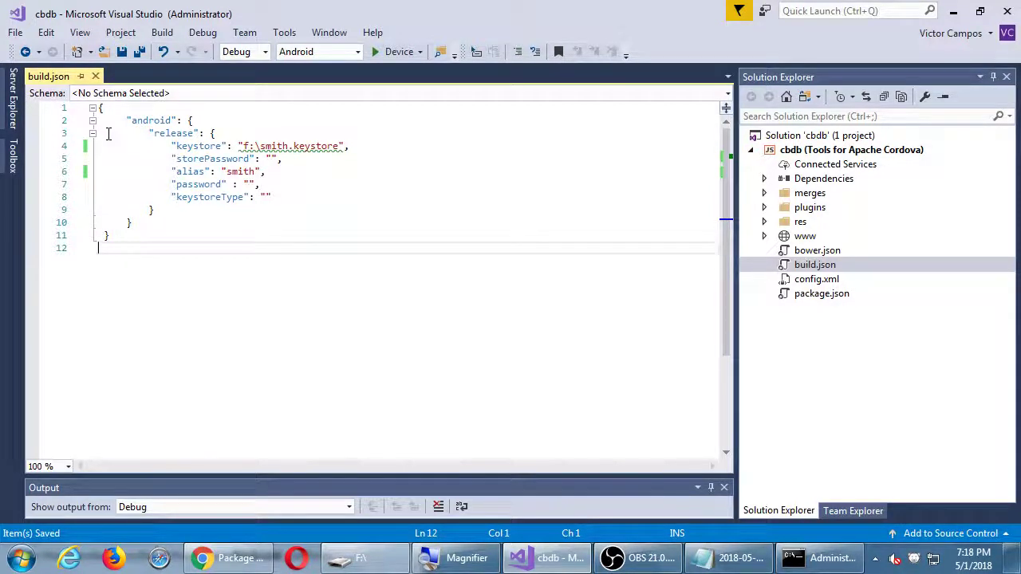
left_click(96, 77)
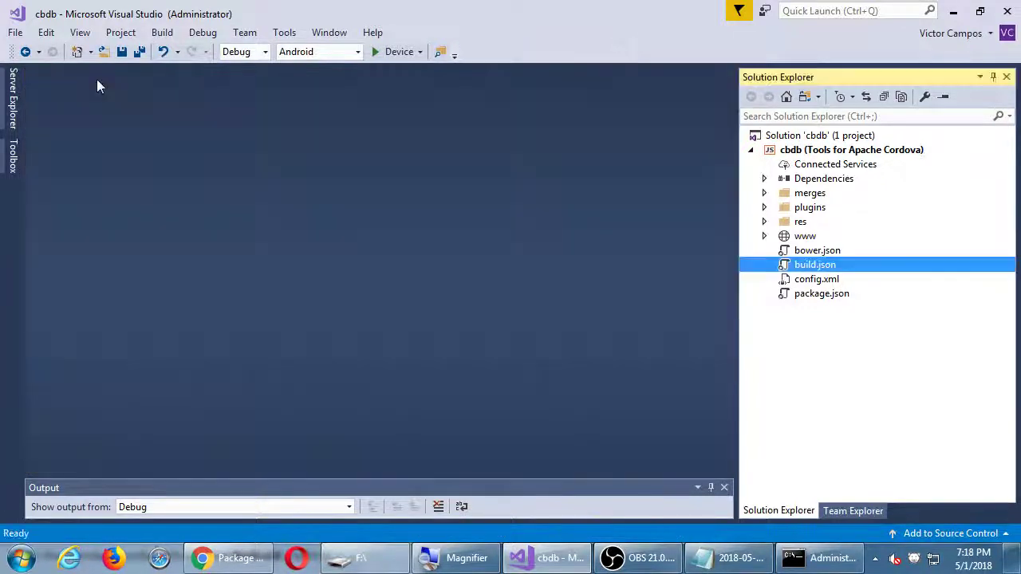
Move the Cordova guide left and scroll to '4. Android: Create the Deployment Package'
left_click(240, 558)
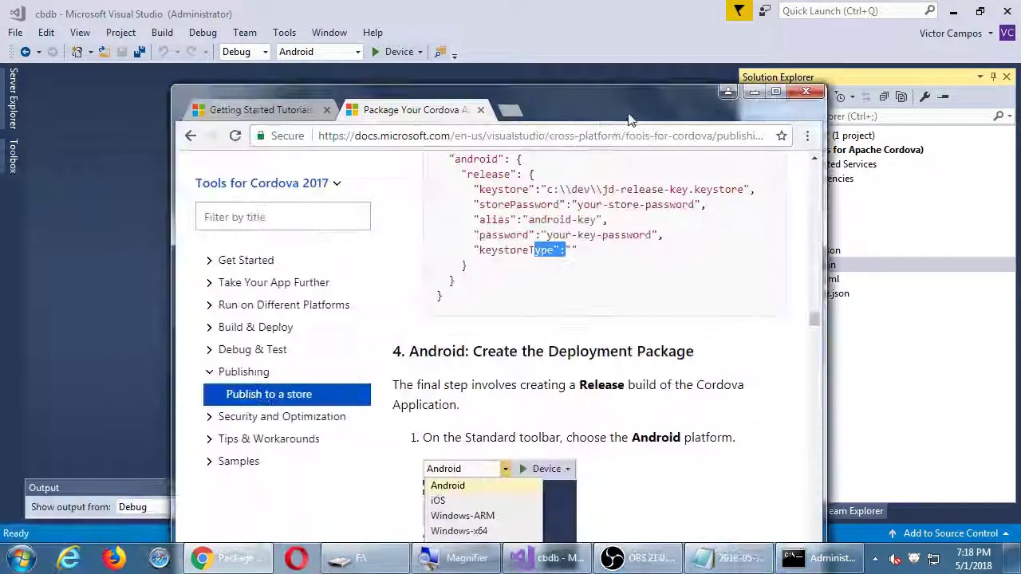
scroll(617, 431, "down", 1)
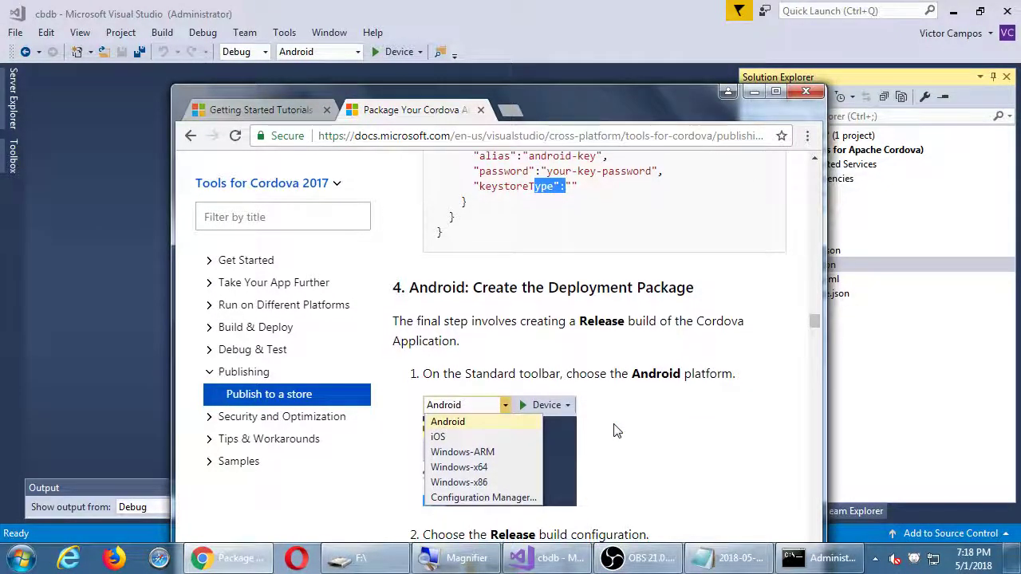
scroll(615, 431, "down", 1)
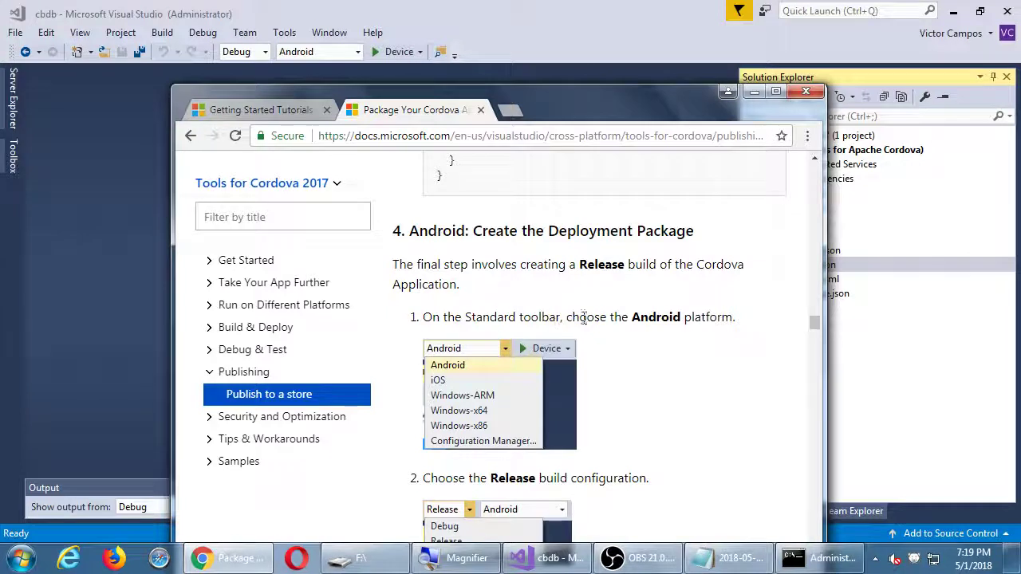
left_click_drag(587, 88, 421, 94)
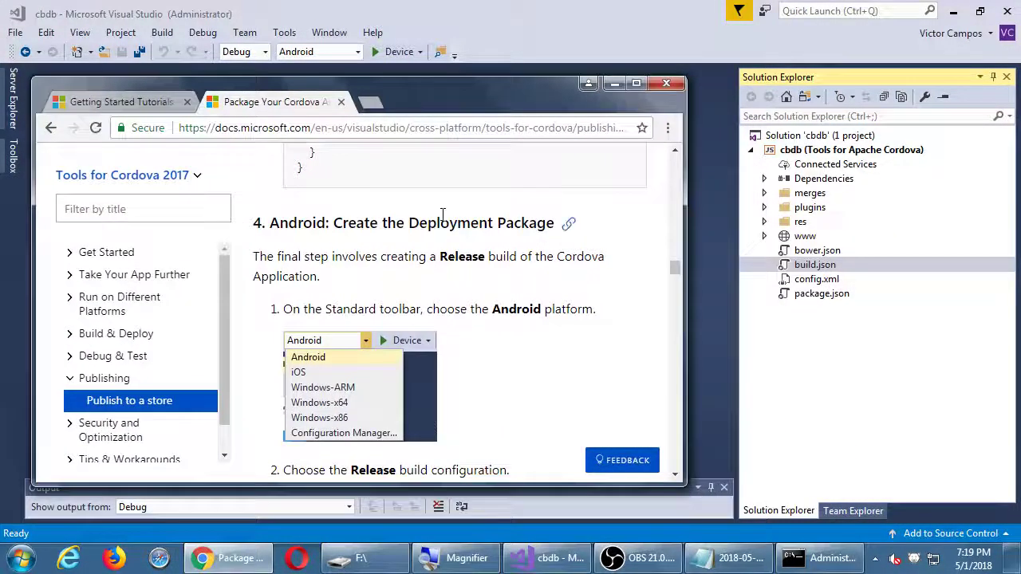
scroll(399, 204, "down", 1)
scroll(388, 194, "down", 1)
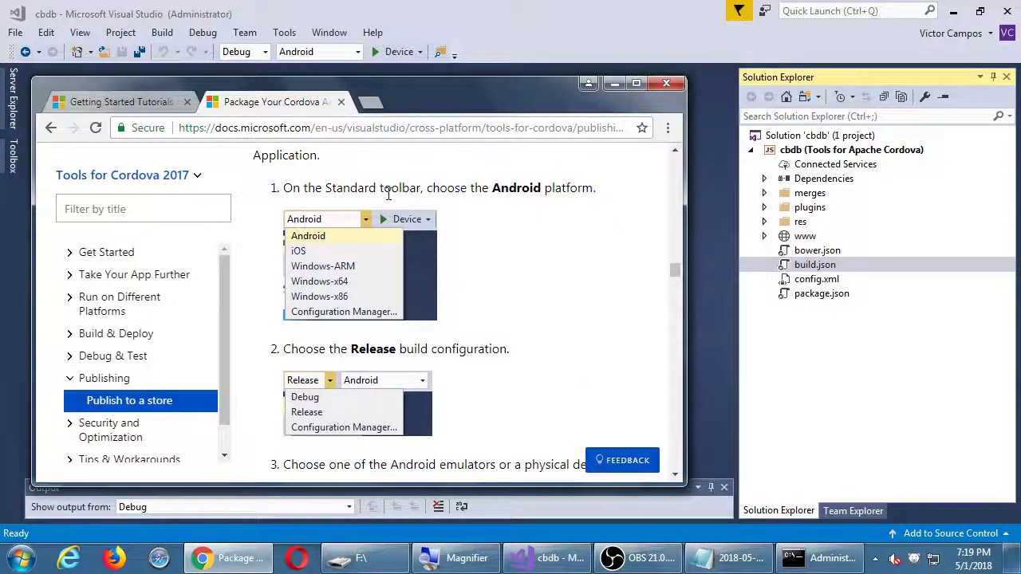
scroll(388, 197, "down", 1)
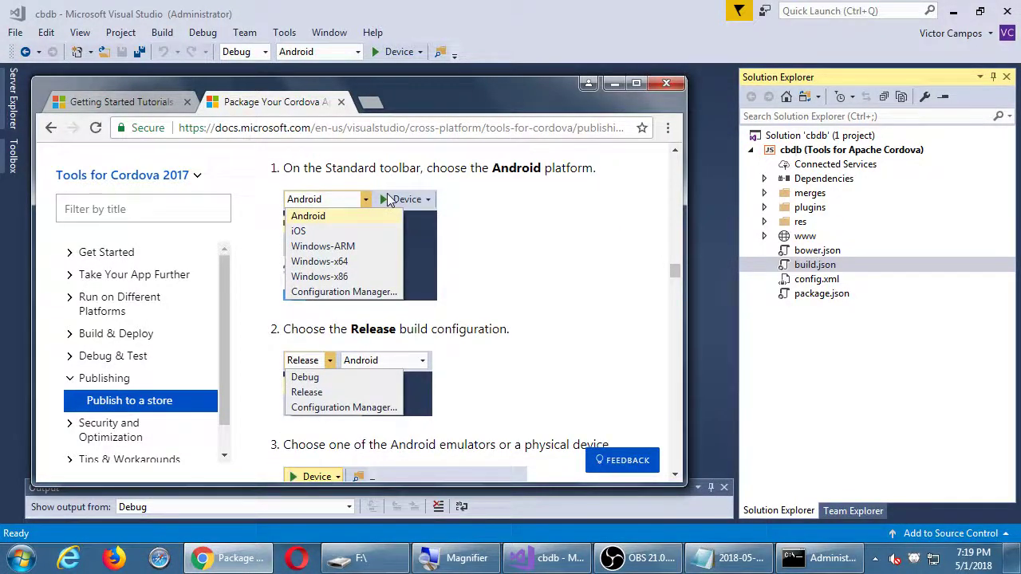
key("super+plus")
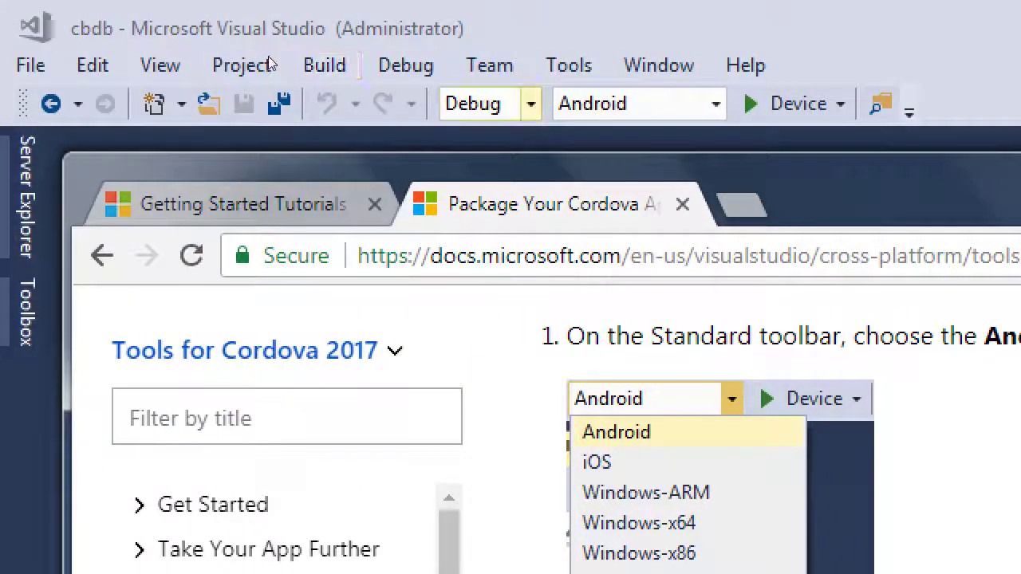
Select the Release build configuration and Device as the run target
left_click(531, 104)
key("Down")
key("Down")
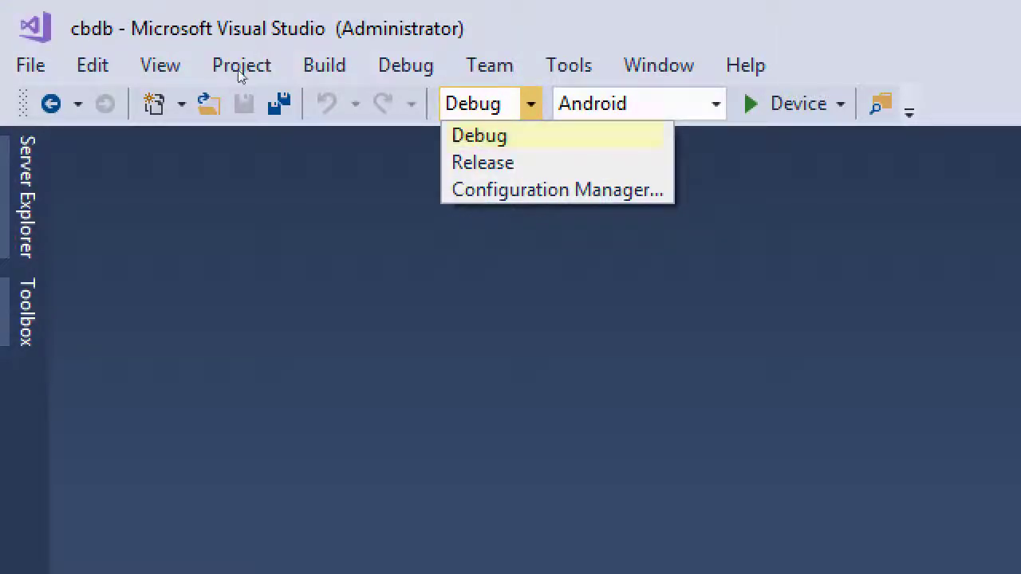
key("Escape")
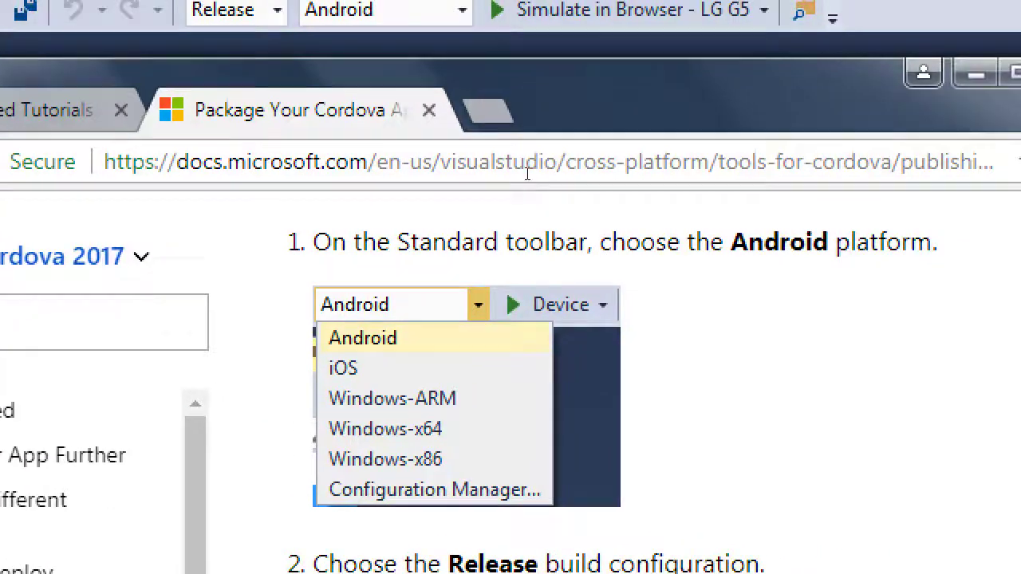
scroll(591, 240, "down", 3)
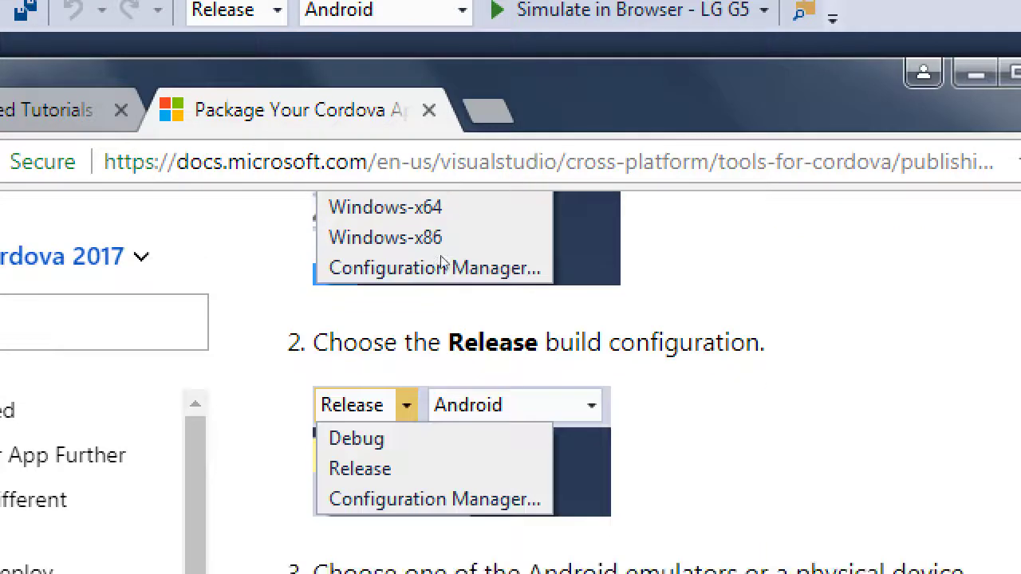
scroll(441, 261, "down", 2)
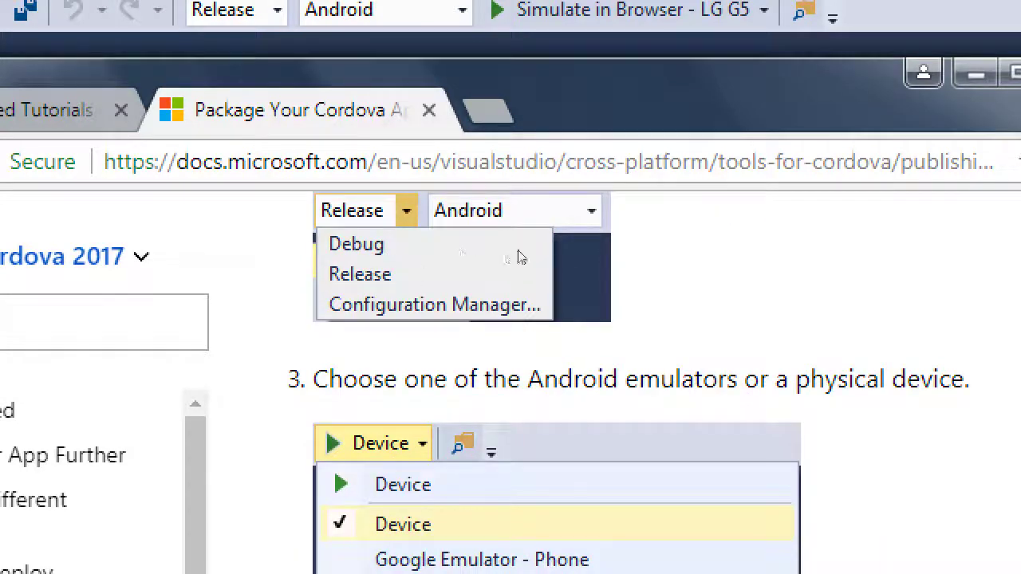
scroll(526, 255, "down", 2)
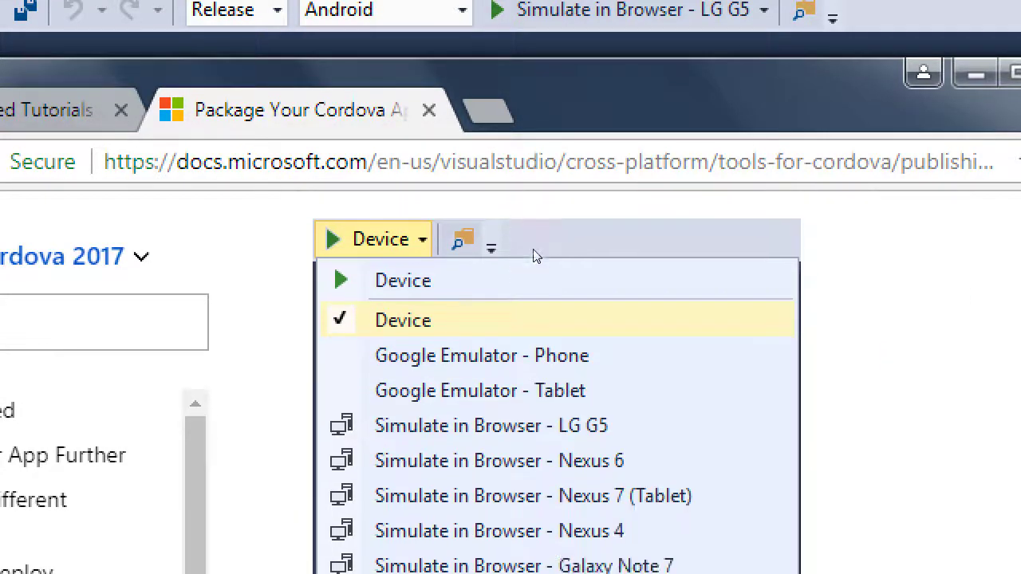
scroll(536, 255, "down", 4)
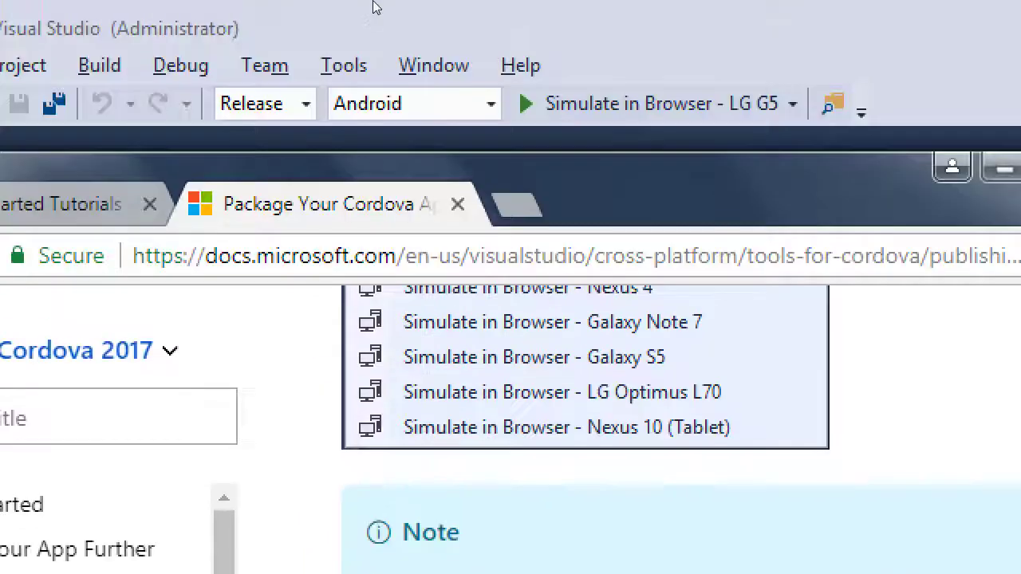
left_click(375, 6)
left_click(792, 104)
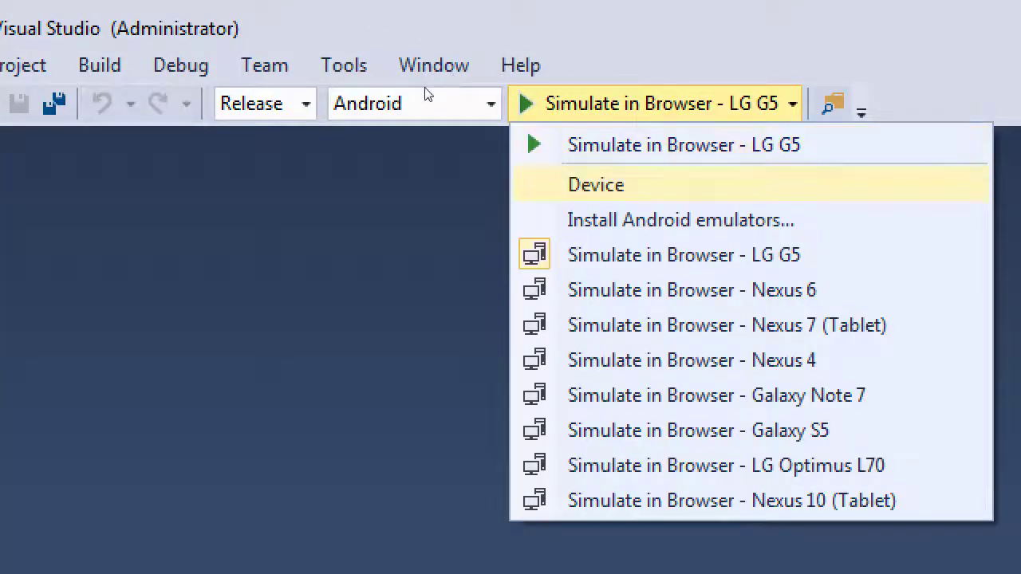
left_click(421, 95)
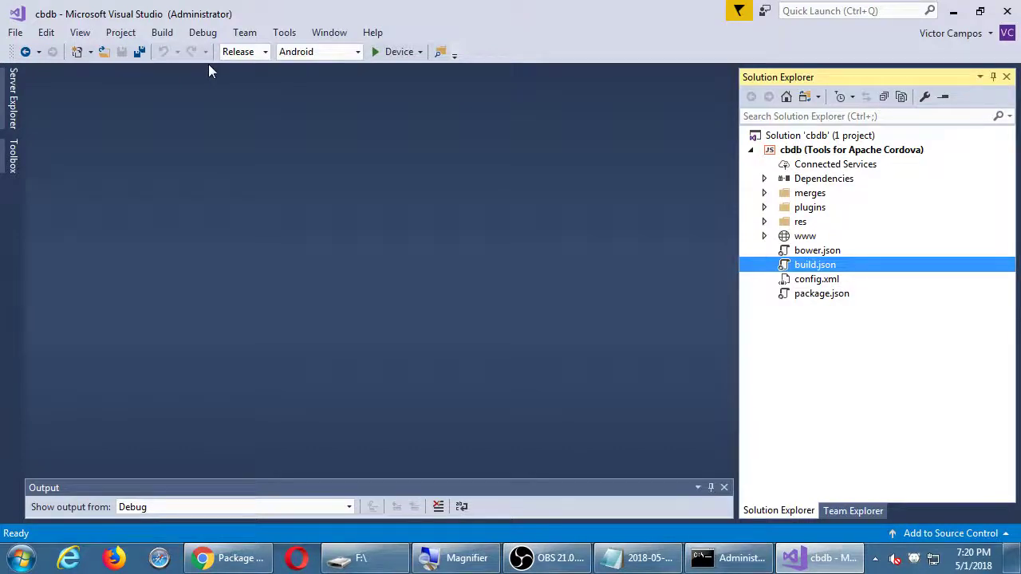
left_click(238, 559)
scroll(296, 417, "down", 1)
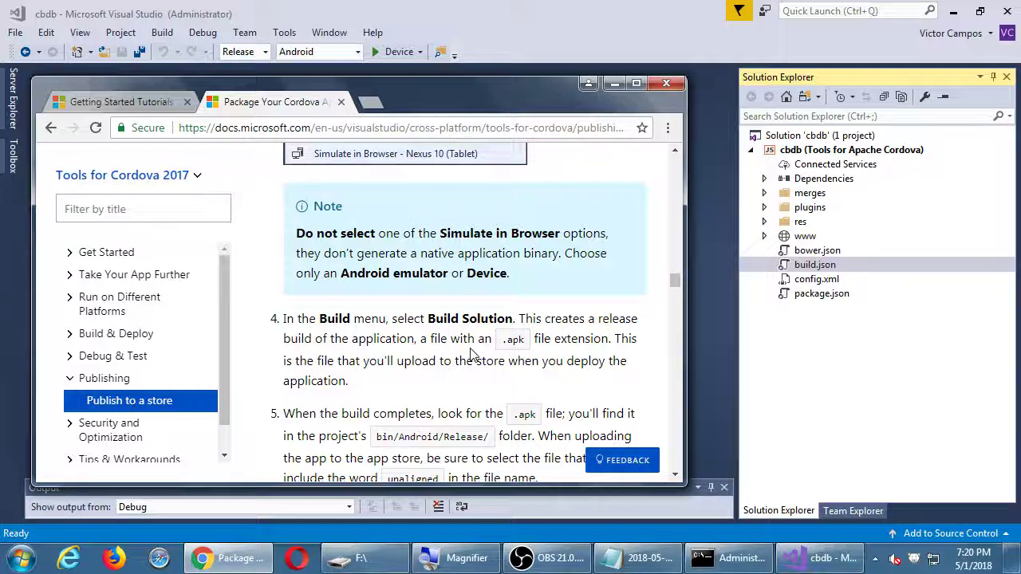
scroll(472, 355, "down", 1)
scroll(488, 331, "down", 2)
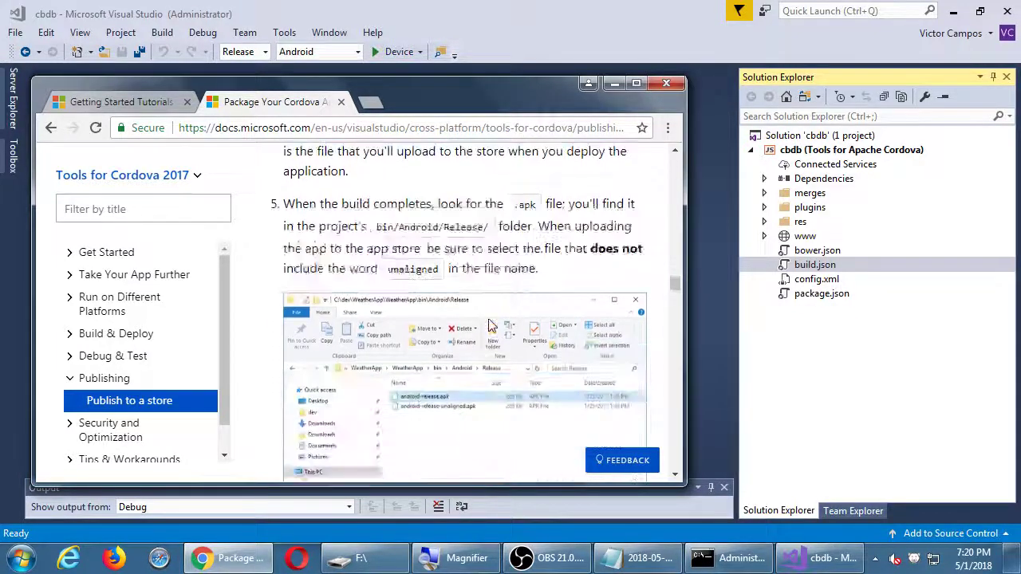
left_click(528, 13)
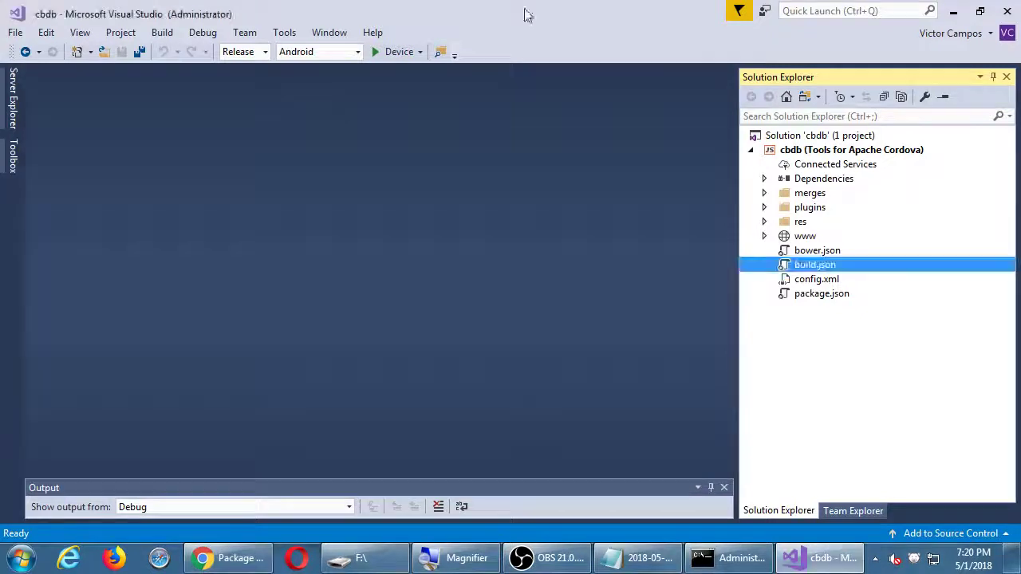
left_click(163, 33)
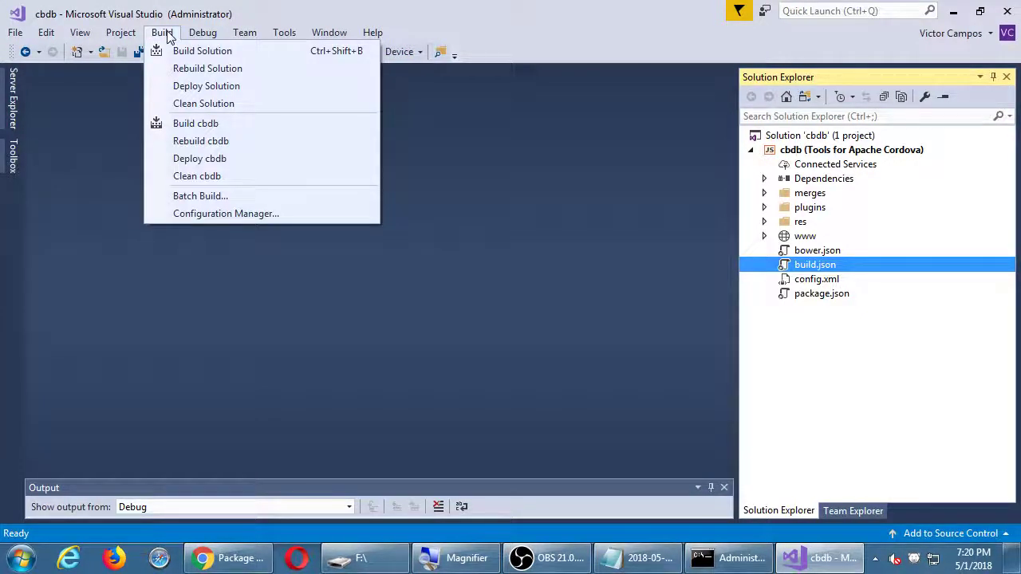
key("alt+Tab")
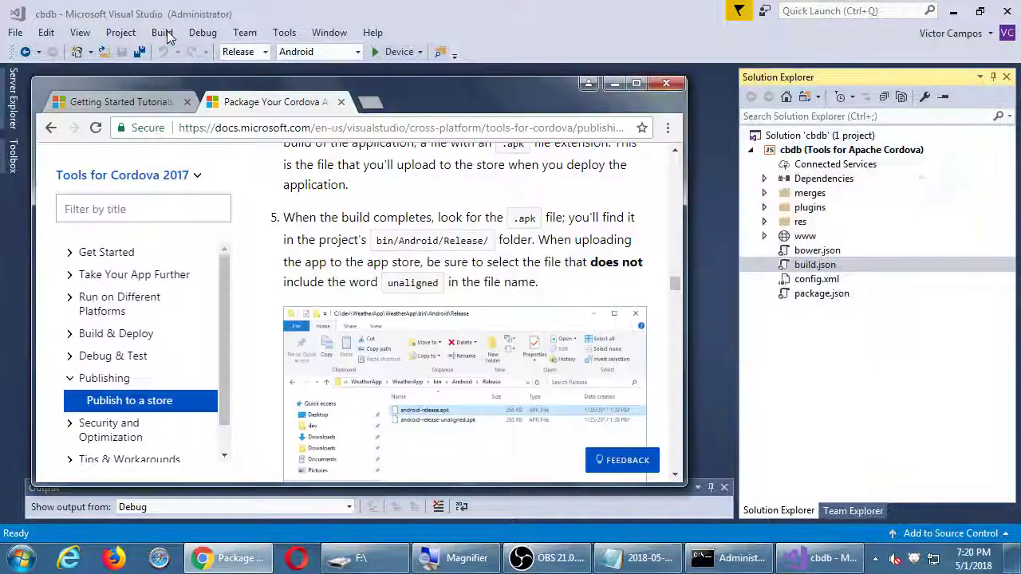
scroll(382, 177, "up", 1)
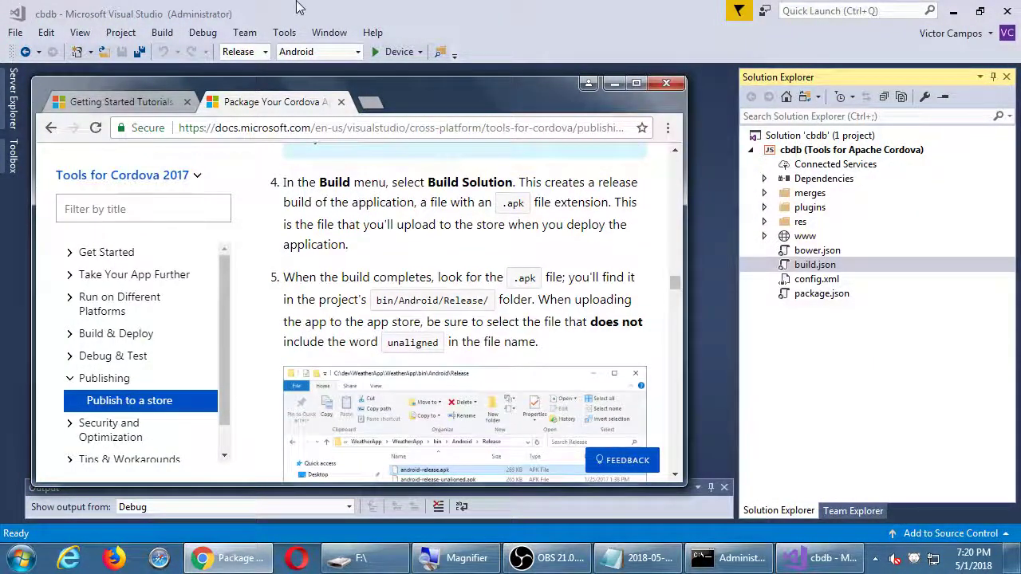
left_click(300, 8)
left_click(162, 32)
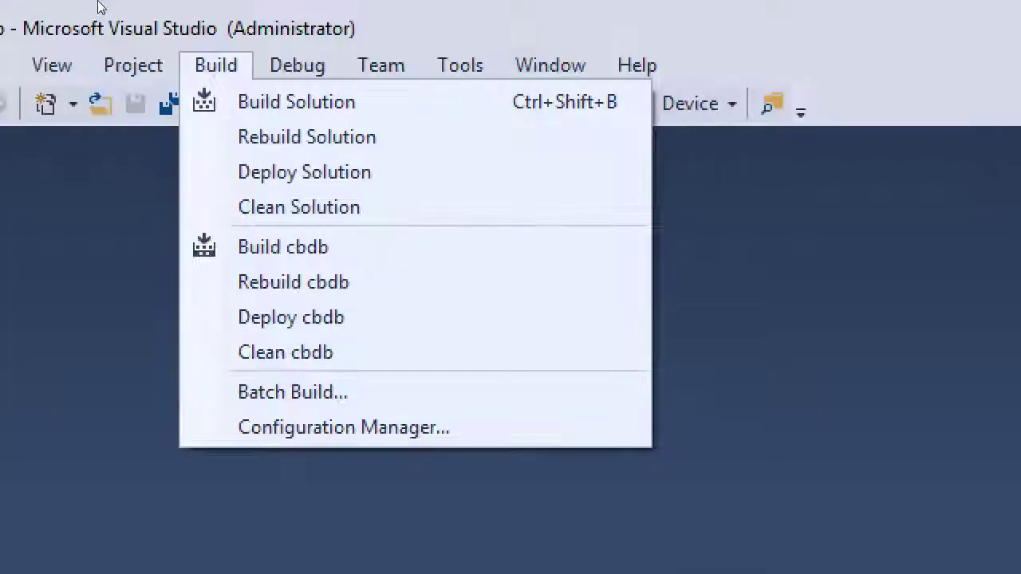
left_click(99, 7)
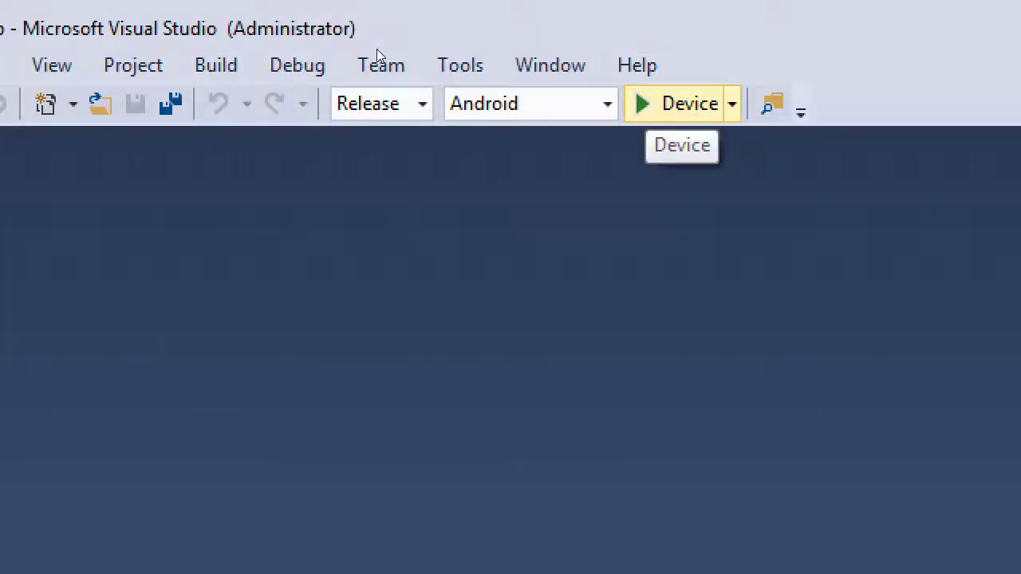
Run Build Solution and enlarge the Output panel to see the unexpected token failure
key("alt+b")
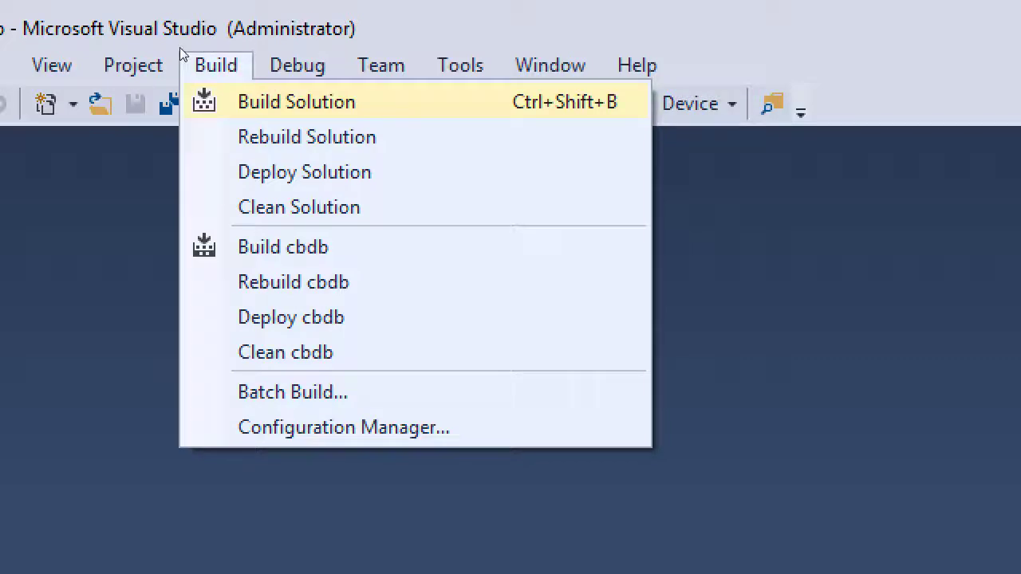
key("Return")
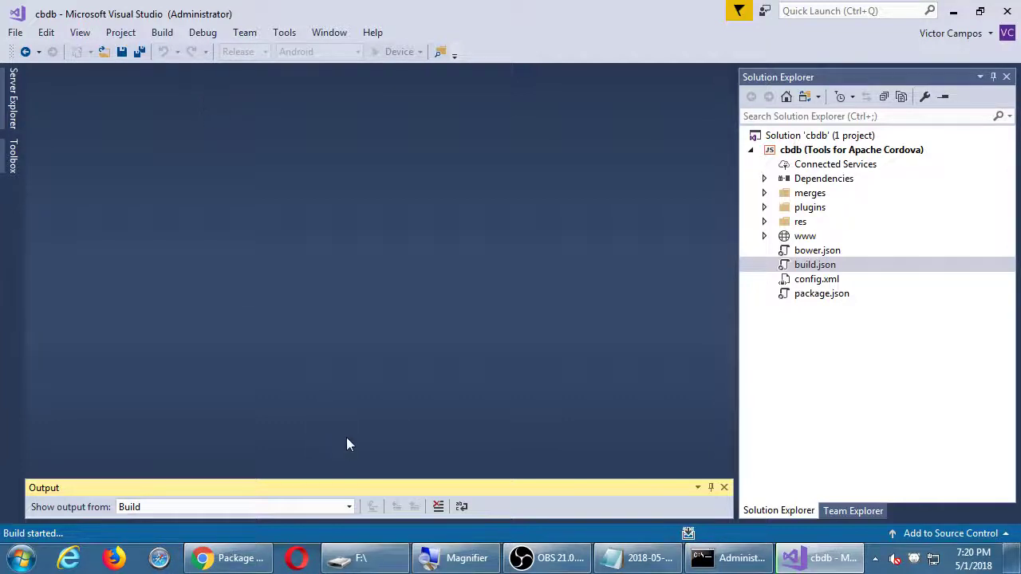
left_click_drag(356, 481, 336, 192)
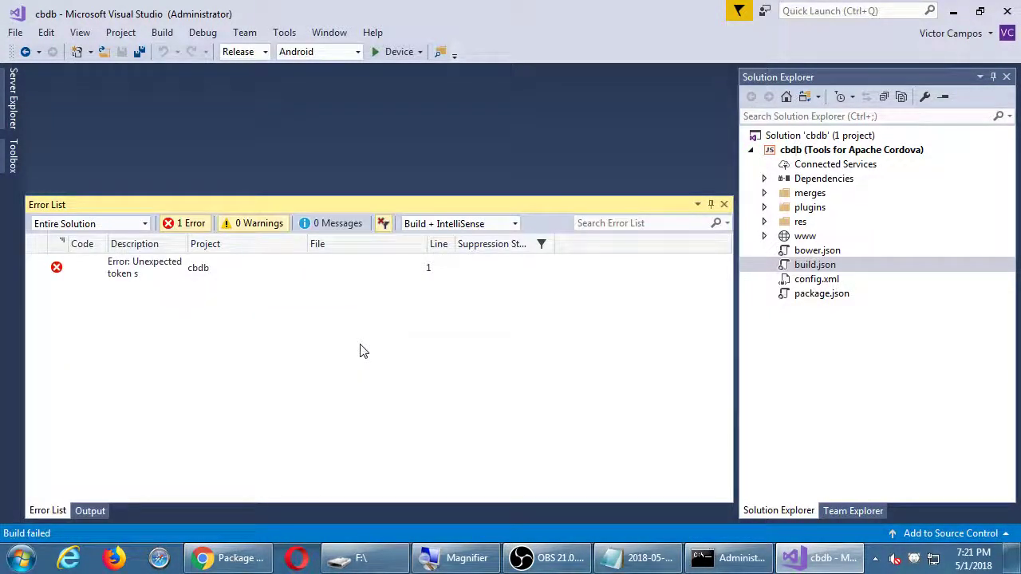
Widen the Error List description column to read the error, then switch to the Output build log
double_click(187, 244)
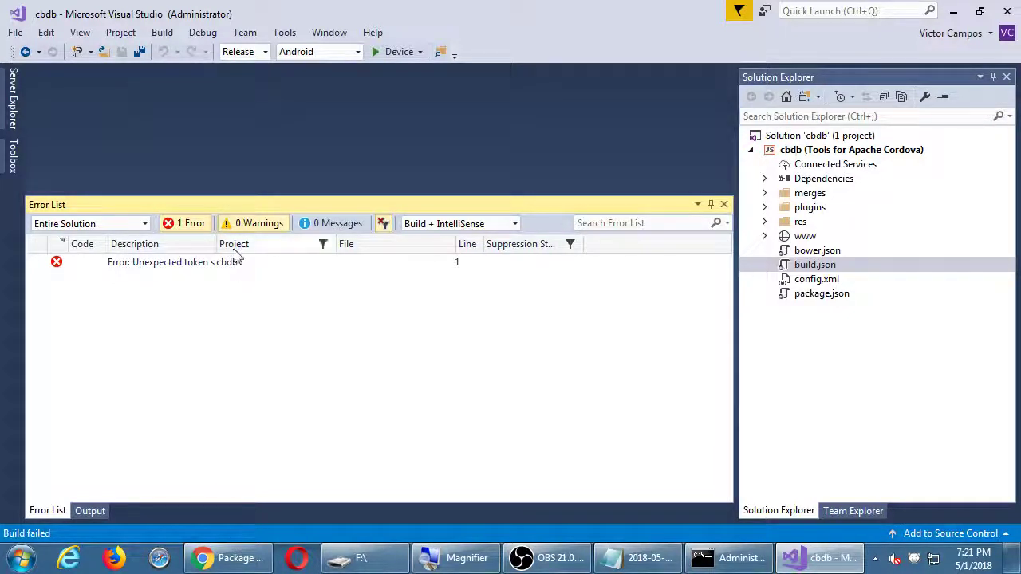
left_click_drag(217, 245, 237, 244)
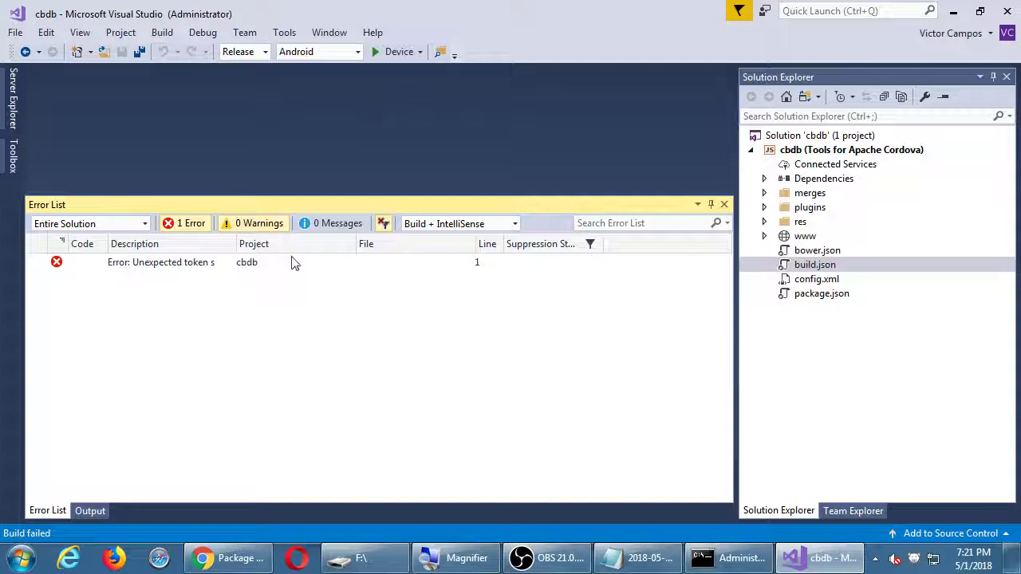
left_click(91, 512)
scroll(263, 415, "down", 1)
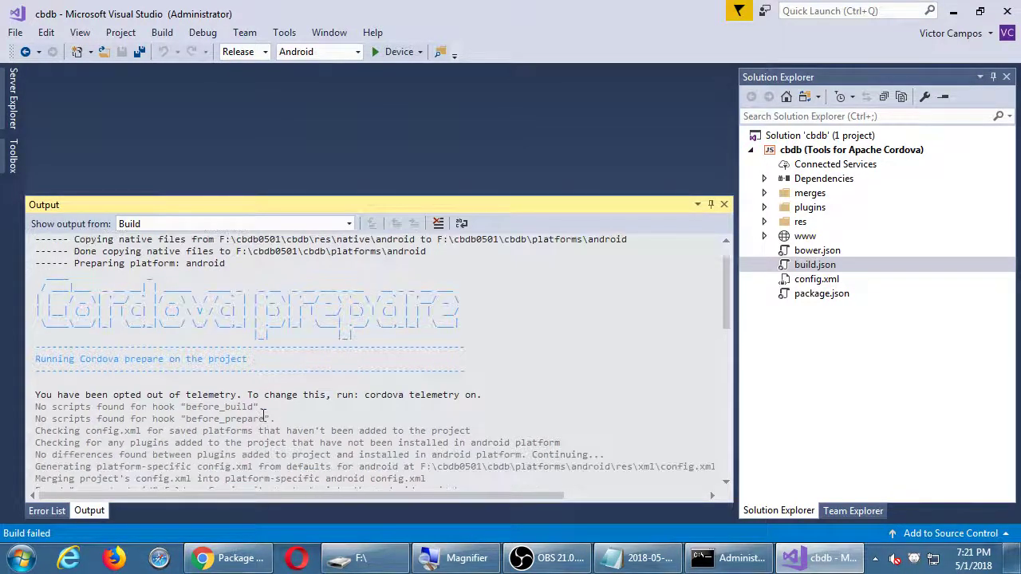
scroll(263, 415, "up", 1)
scroll(263, 415, "down", 10)
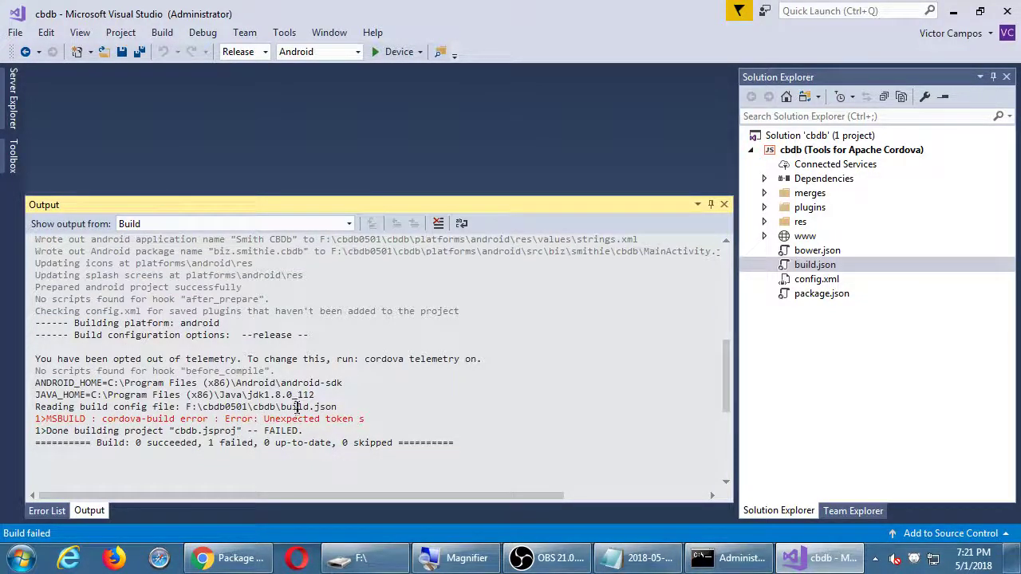
Fix the build.json keystore path to "f:\\smith.keystore" and save the file
double_click(798, 267)
mouse_move(318, 146)
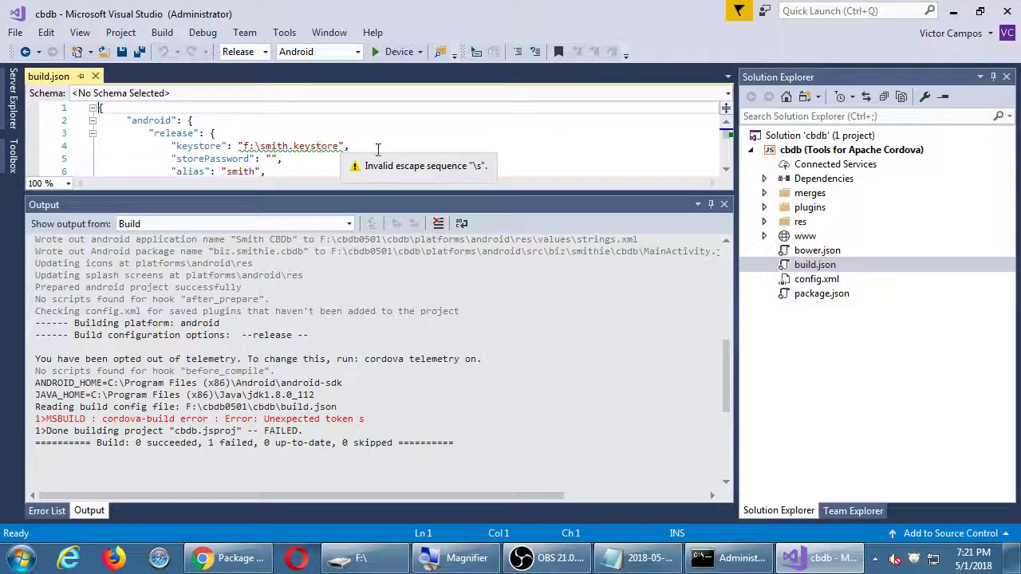
scroll(378, 150, "down", 1)
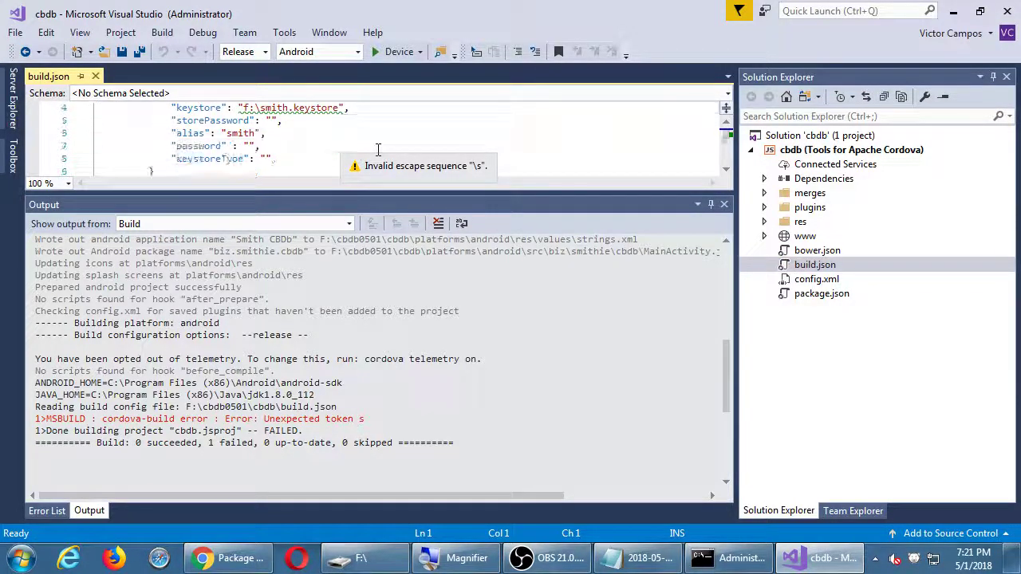
scroll(378, 150, "up", 1)
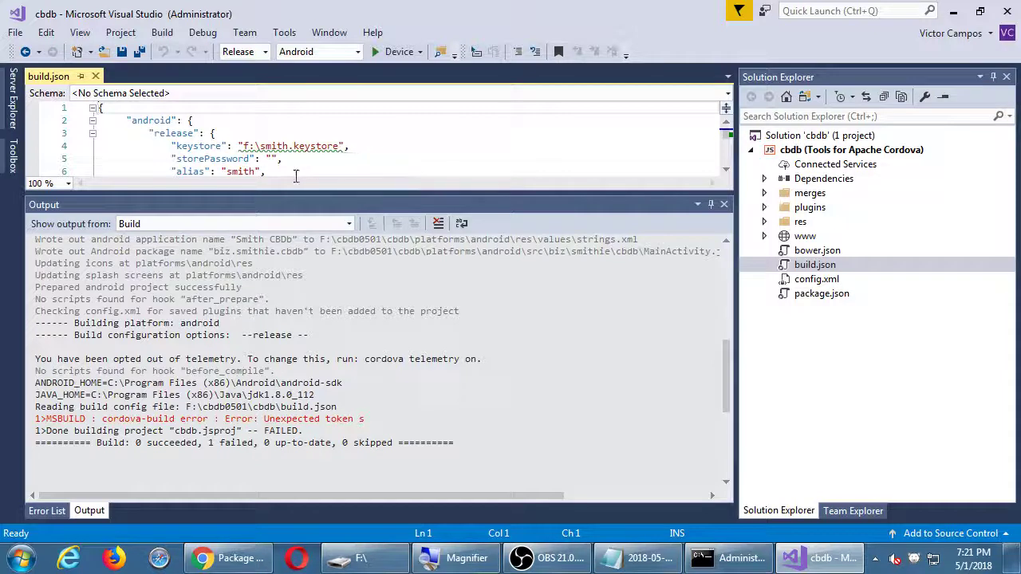
left_click(271, 147)
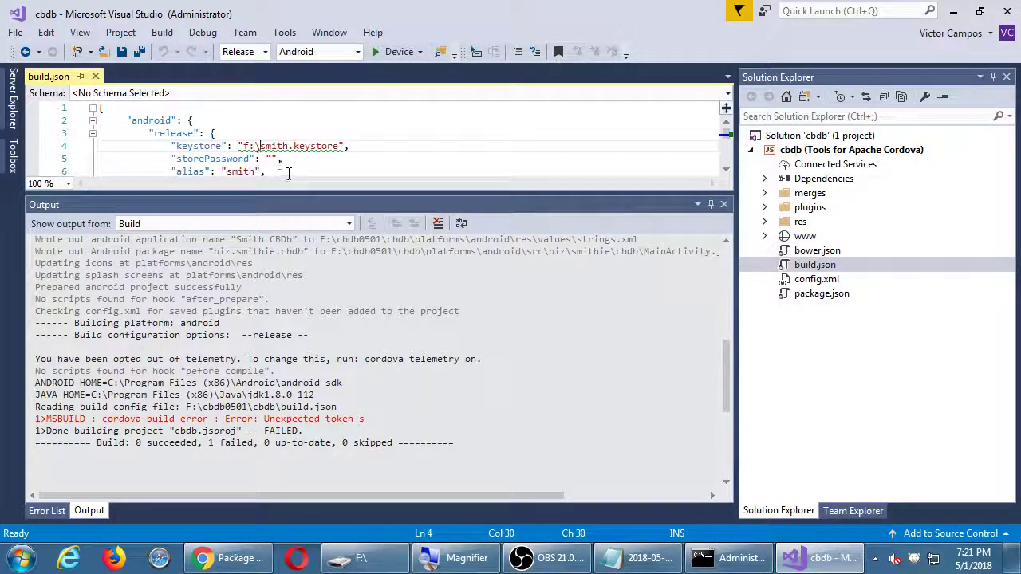
type("\\")
key("ctrl+s")
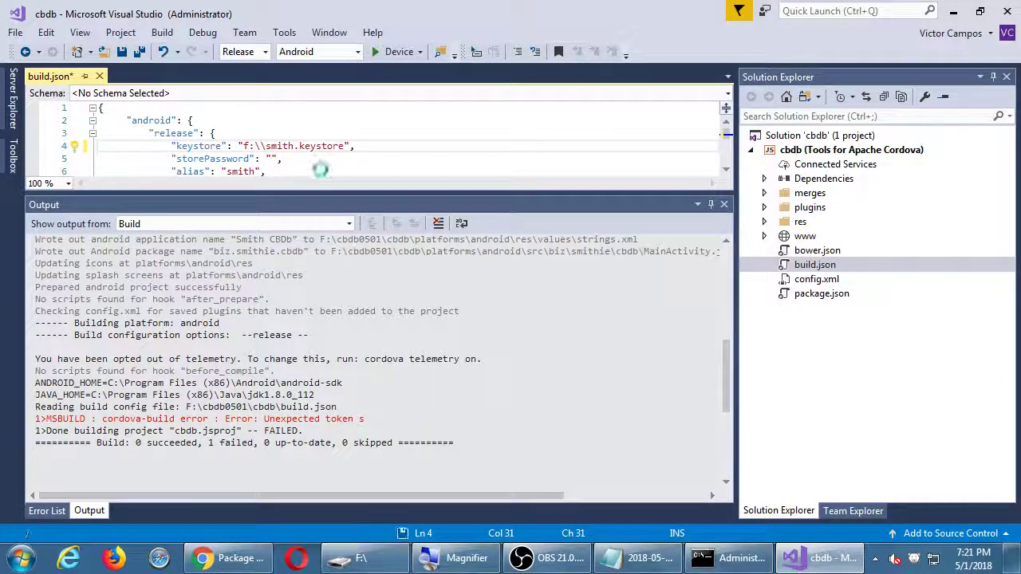
left_click(231, 559)
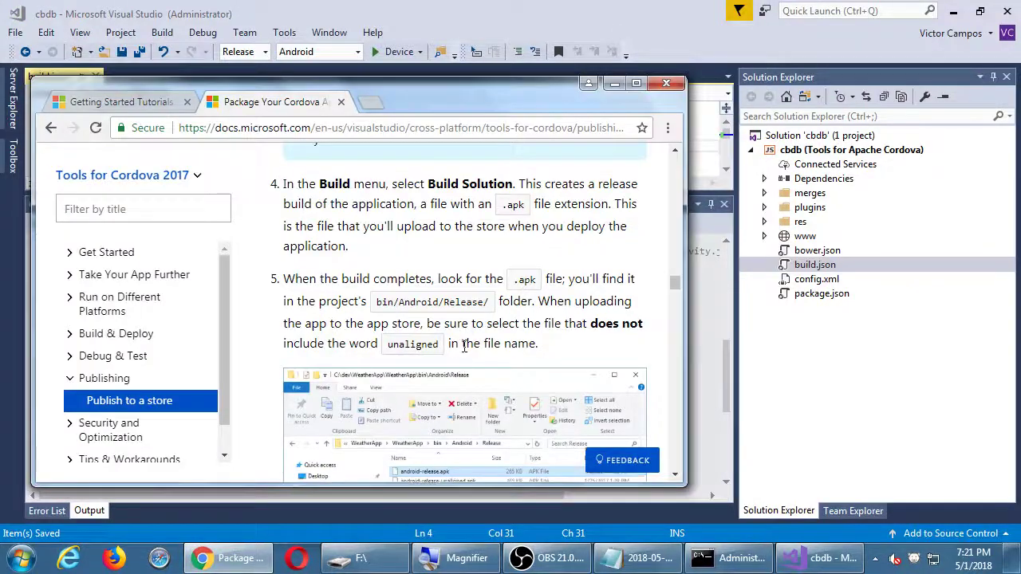
scroll(465, 352, "up", 10)
scroll(466, 352, "up", 5)
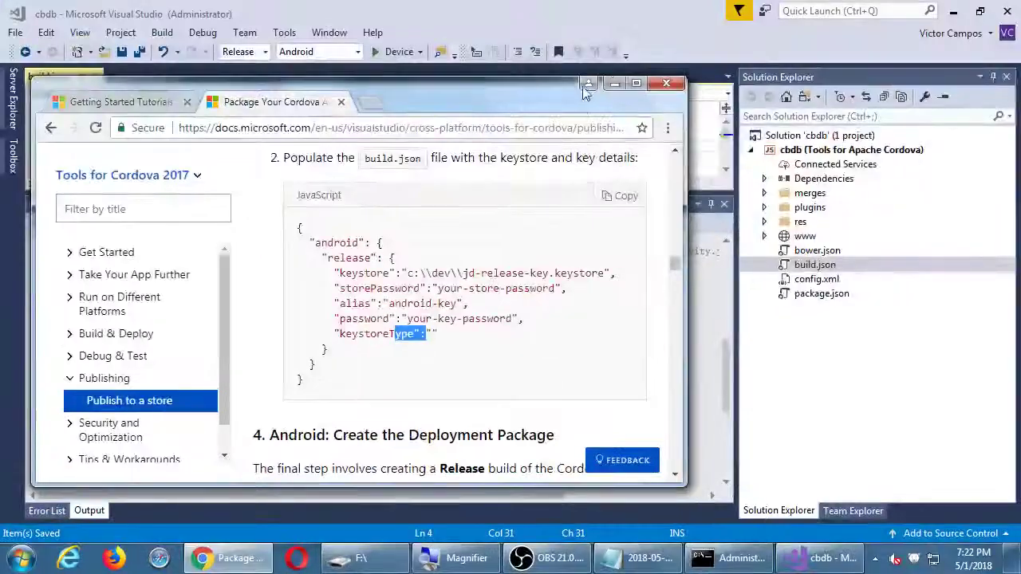
left_click(765, 247)
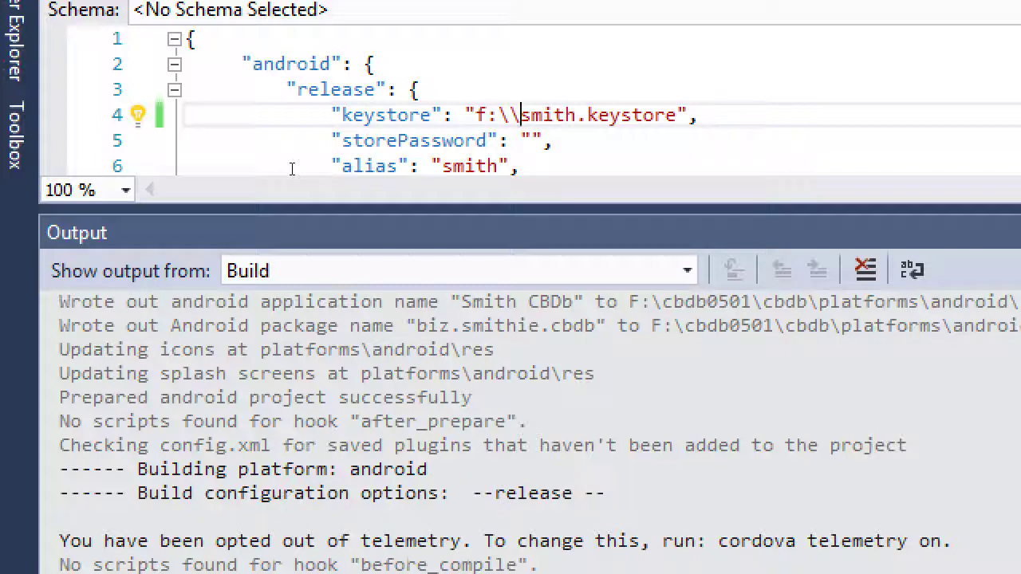
key("Down")
key("Down")
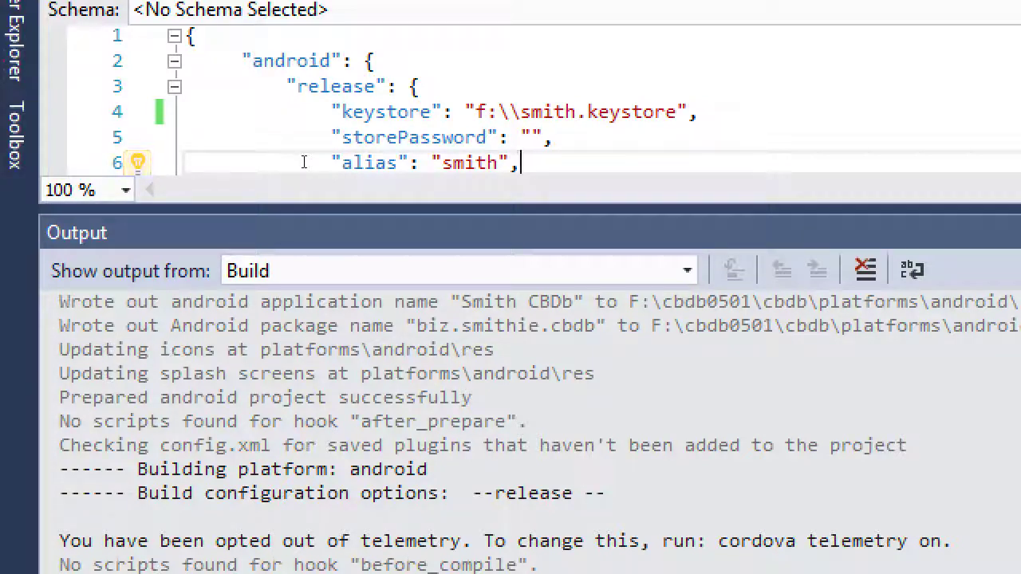
key("Up")
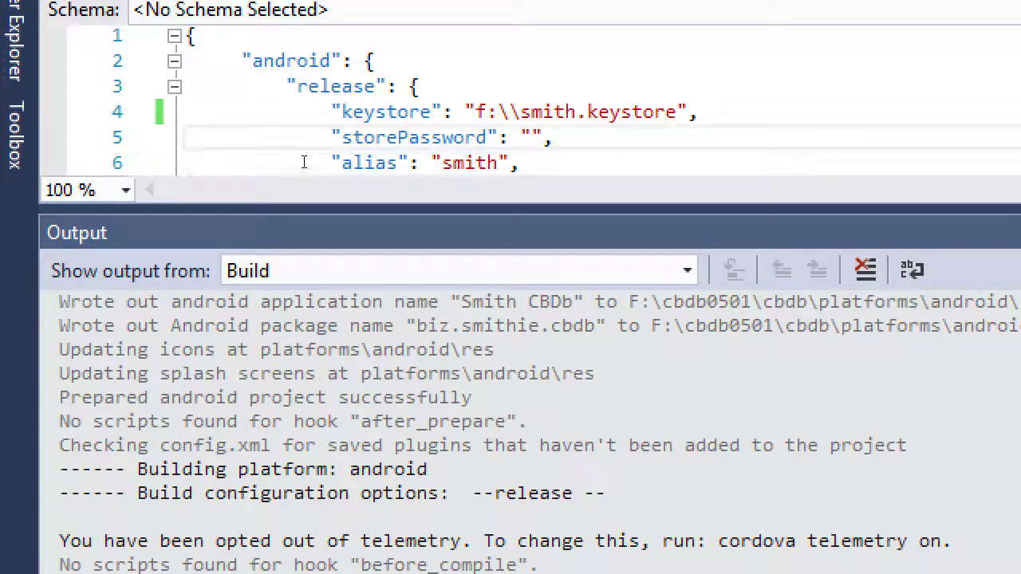
key("ctrl+z")
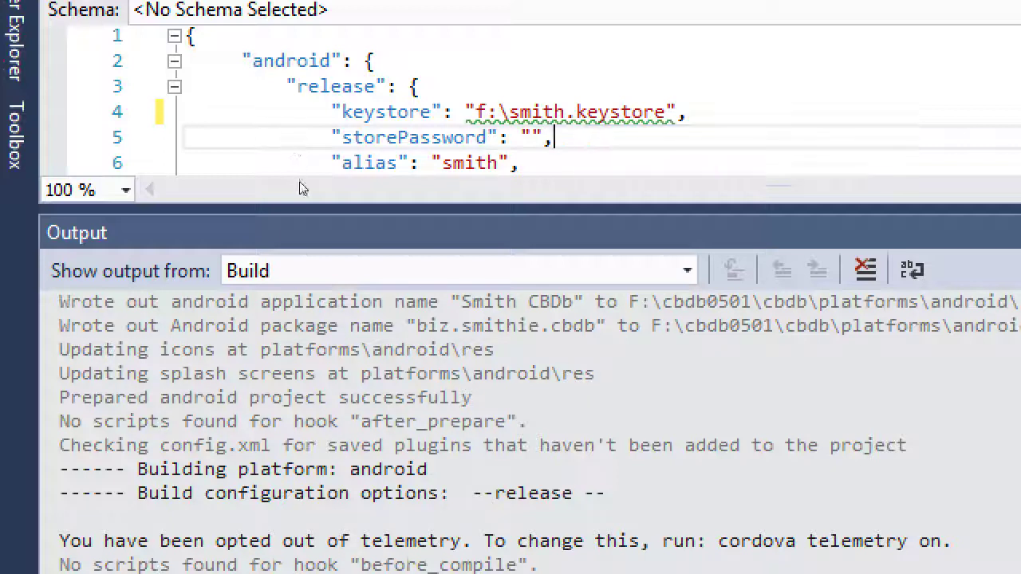
key("Up")
key("Left")
key("Left")
key("Left")
key("Left")
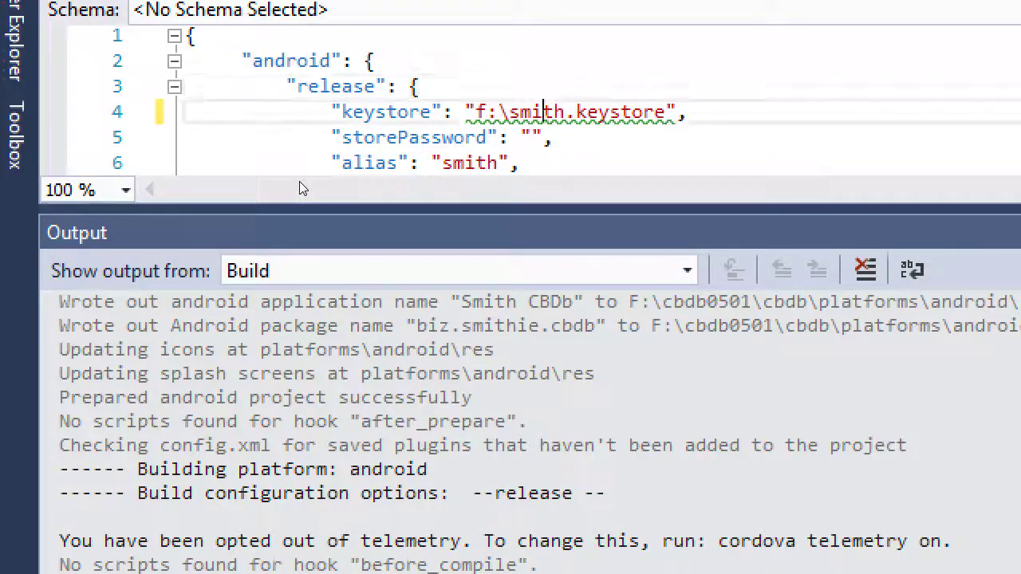
type("\\")
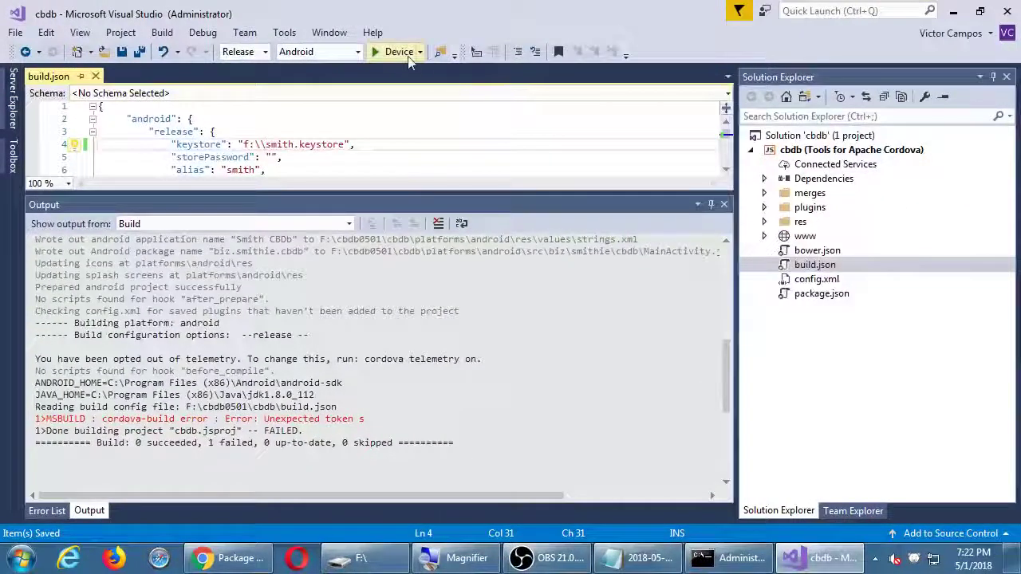
Rebuild the cbdb solution, entering the key store password and then the key password when prompted
left_click(163, 33)
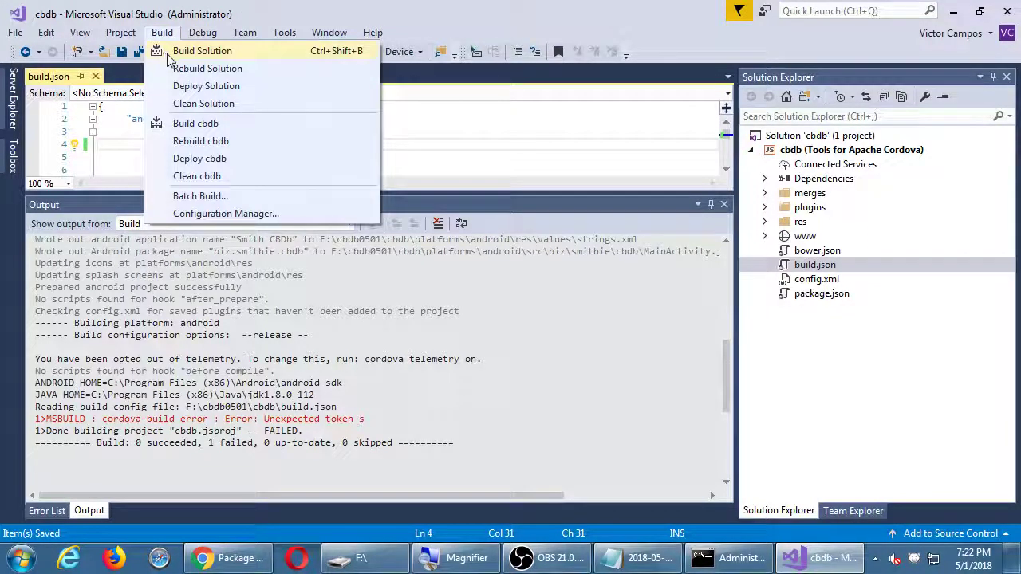
left_click(169, 53)
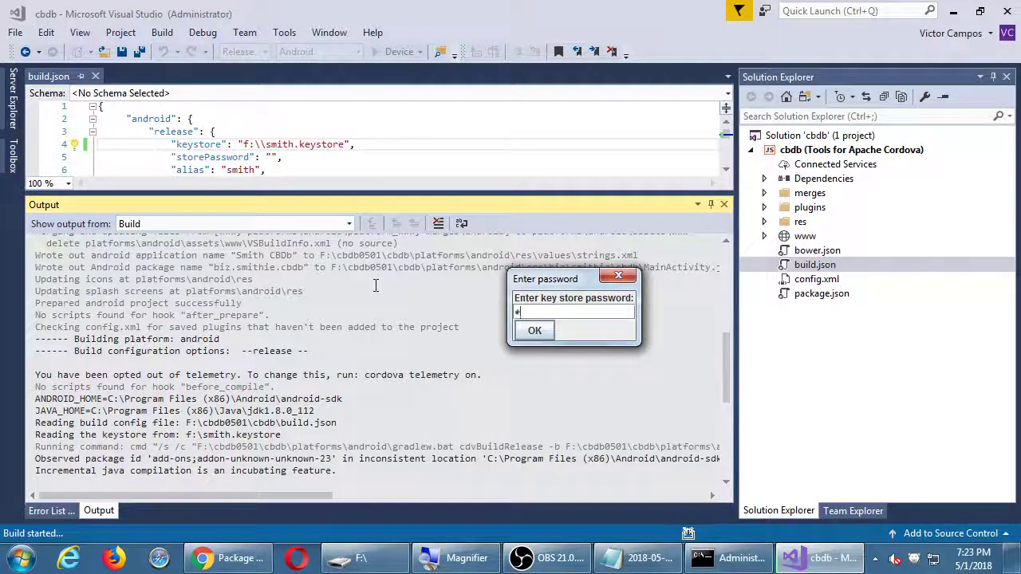
type("a")
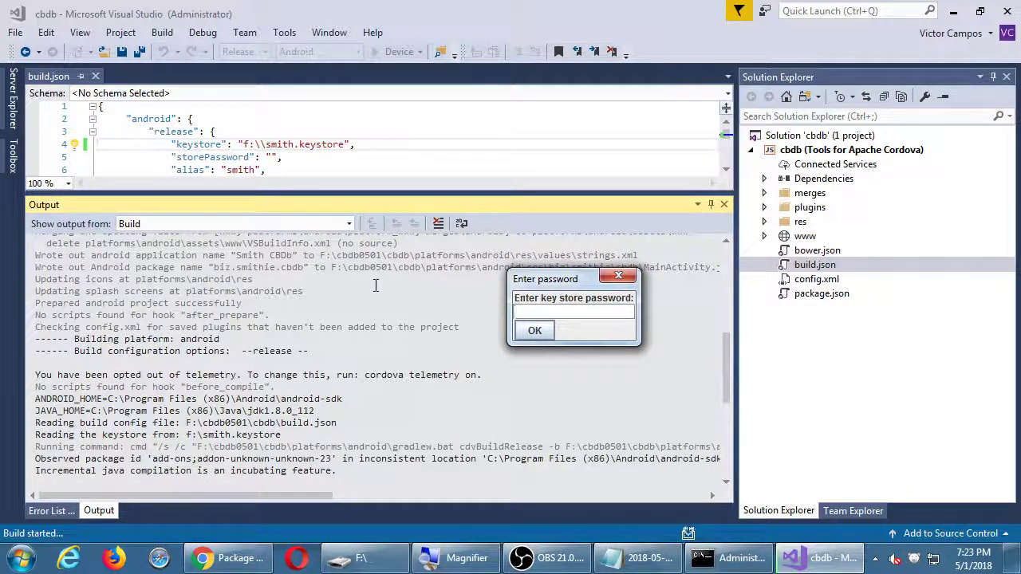
type("********")
key("Return")
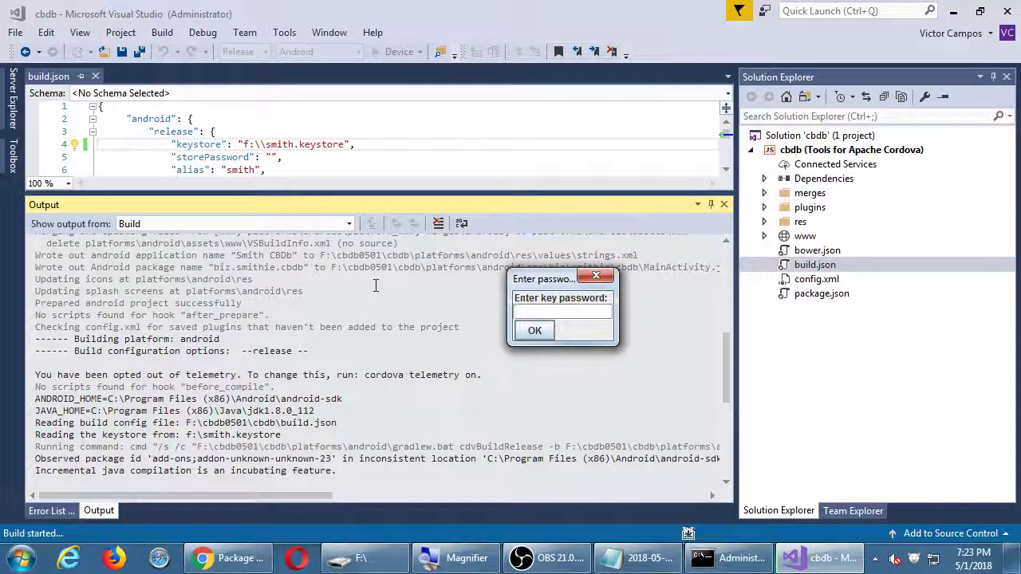
type("***")
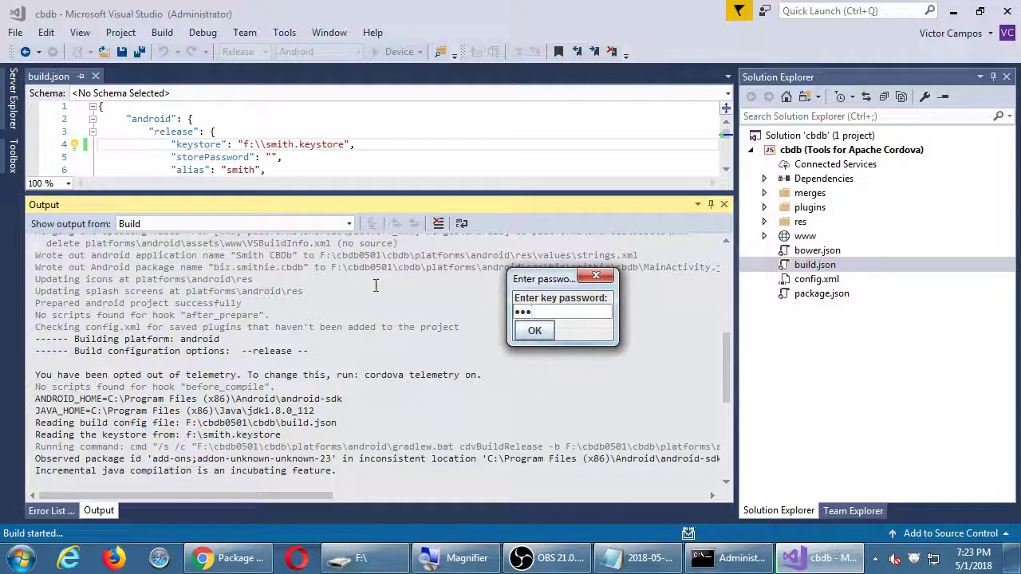
key("BackSpace")
key("BackSpace")
key("BackSpace")
type("*********")
key("Return")
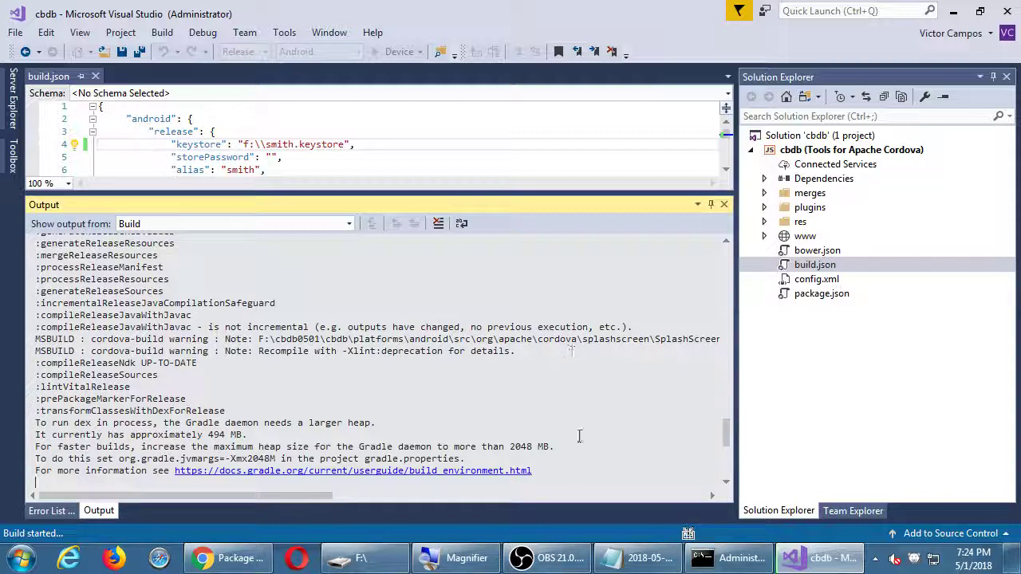
Let the Release build run and bring Chrome's Cordova publishing guide back to the front
left_click(270, 563)
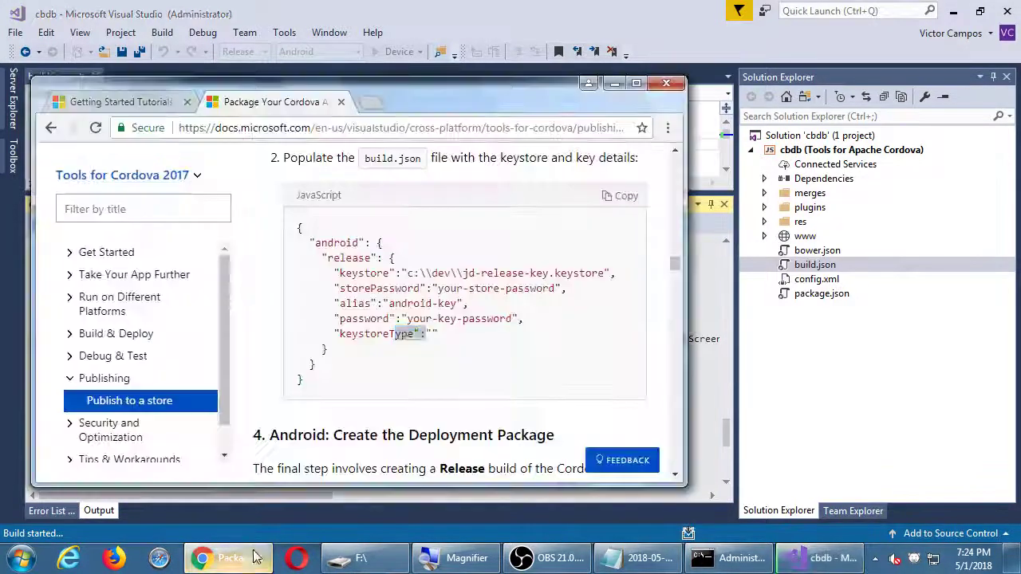
Read steps 4–5 of 'Publish to a store' on locating the release apk, then return to Visual Studio
left_click(291, 373)
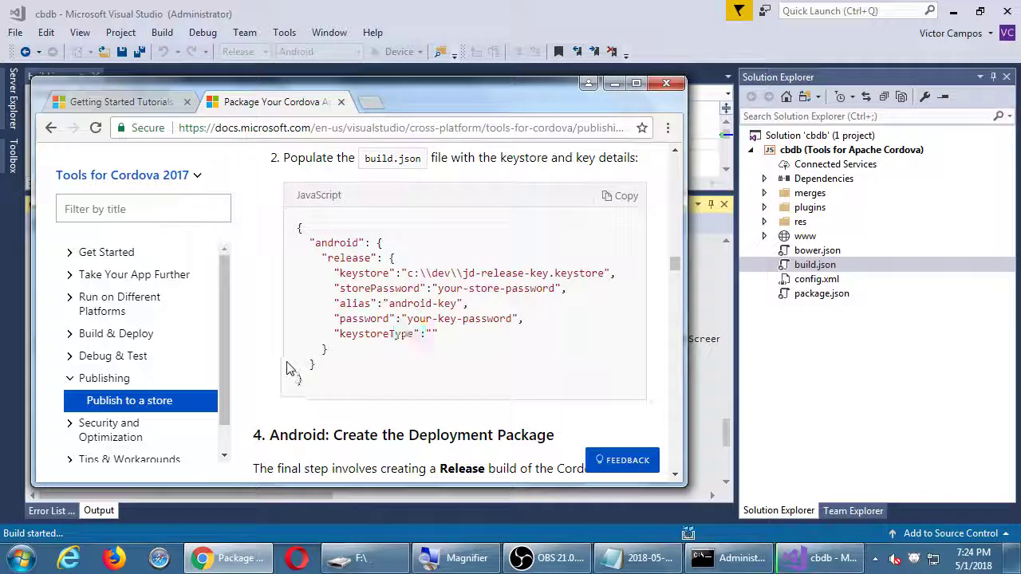
scroll(291, 373, "down", 4)
scroll(290, 368, "down", 8)
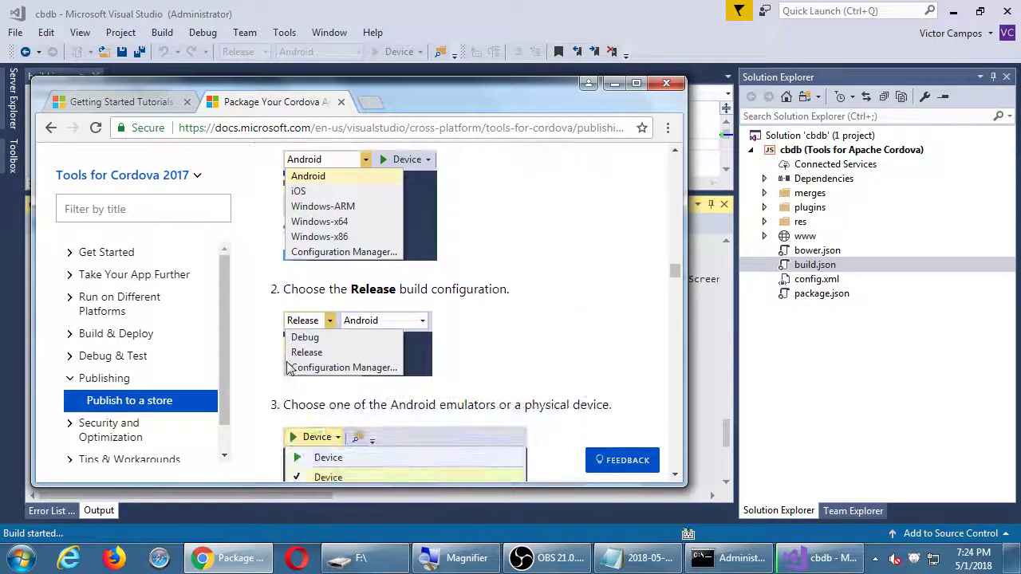
scroll(288, 363, "down", 1)
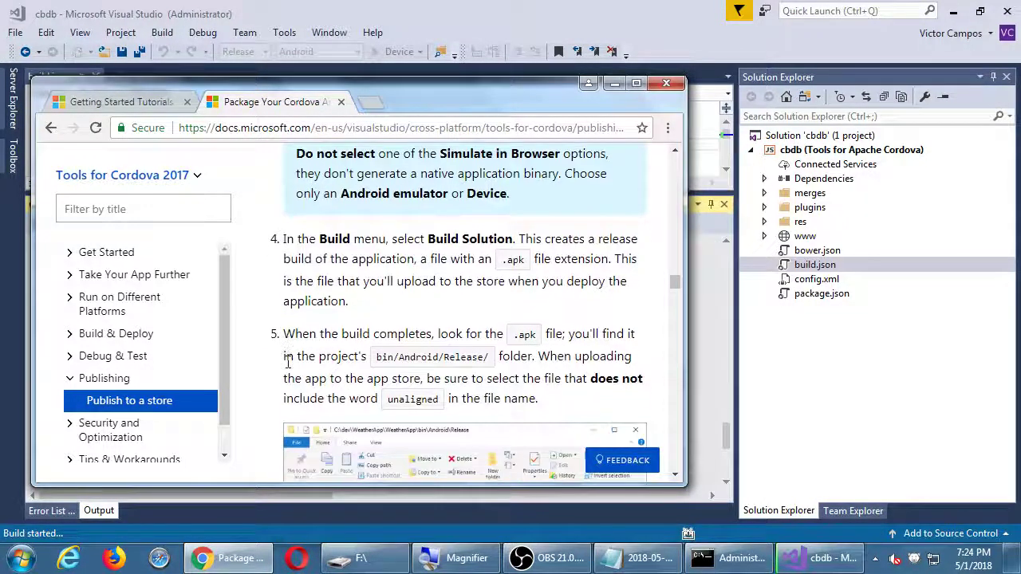
scroll(290, 363, "down", 1)
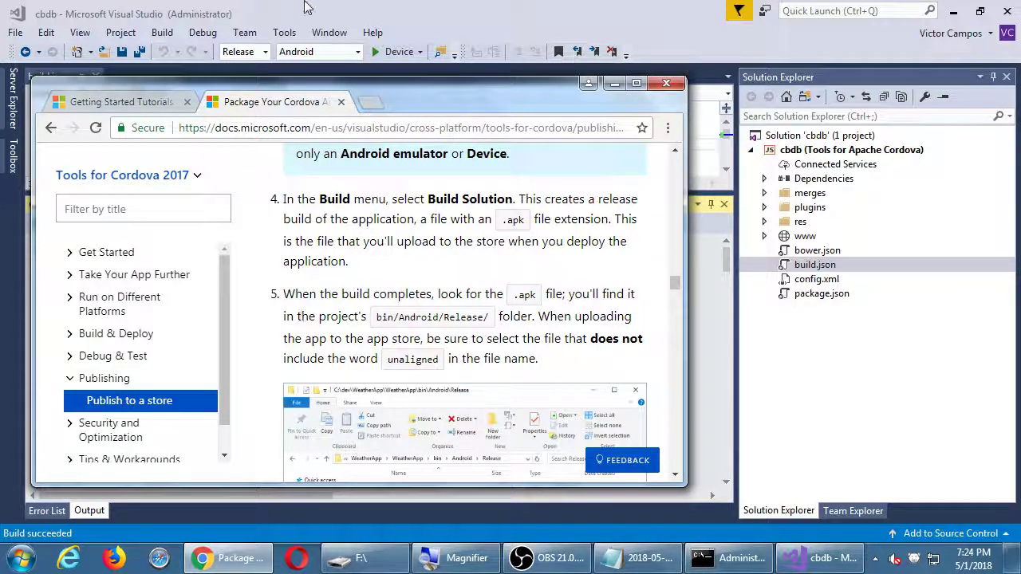
left_click(437, 23)
Confirm the build log ends in success with android-release.apk, then open the Computer drives window
scroll(592, 351, "down", 20)
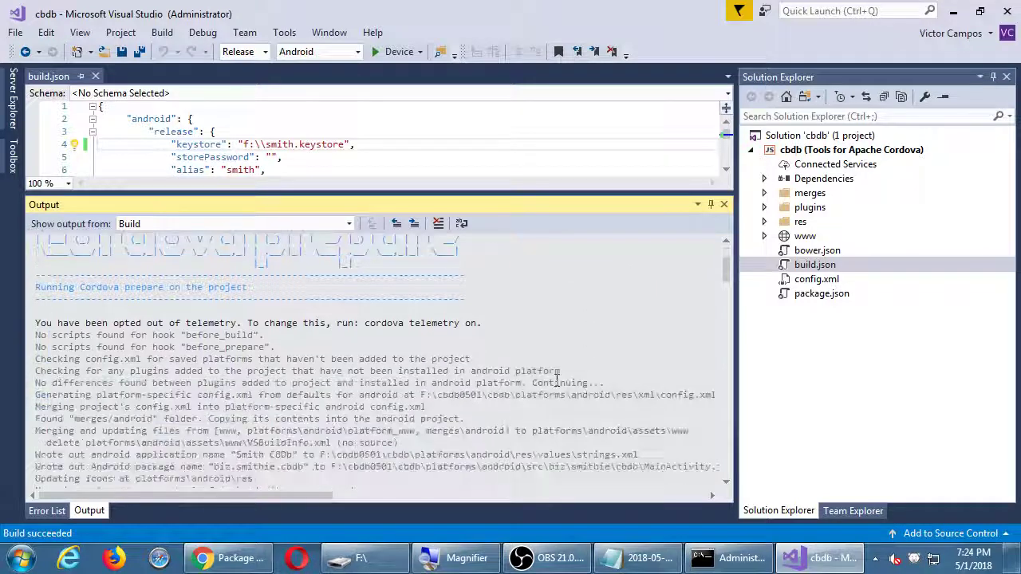
scroll(557, 382, "down", 7)
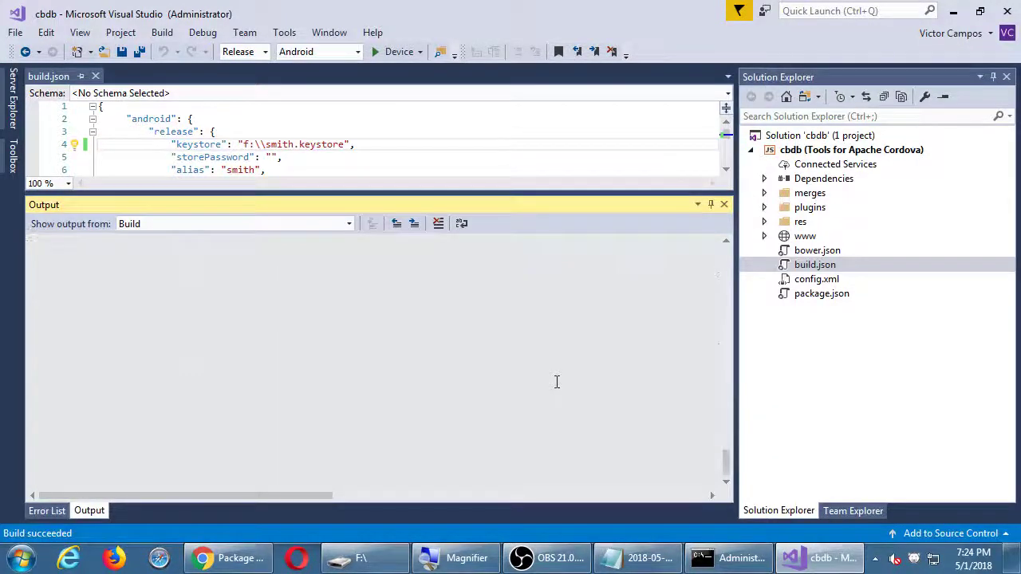
scroll(557, 382, "up", 5)
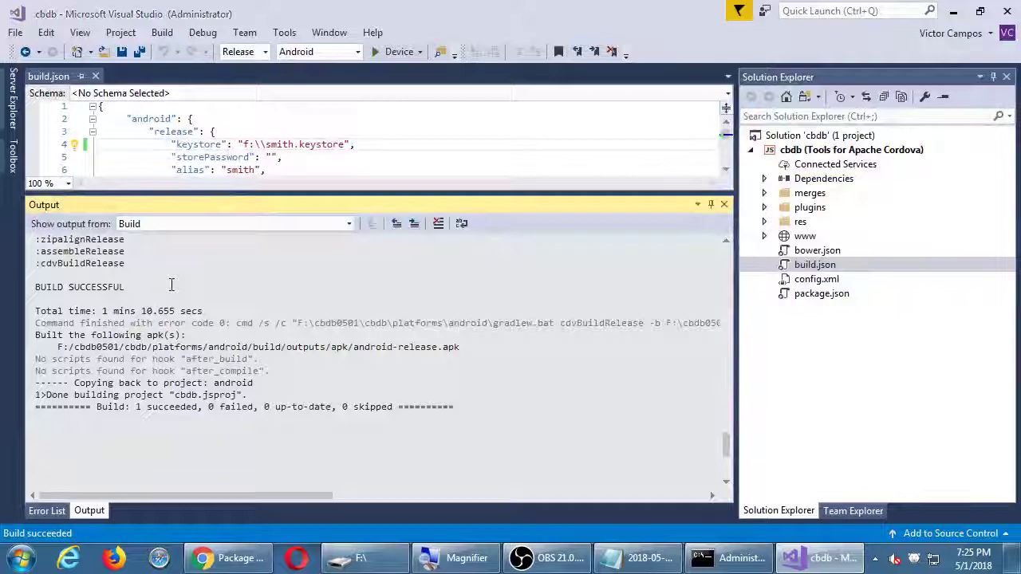
key("super+e")
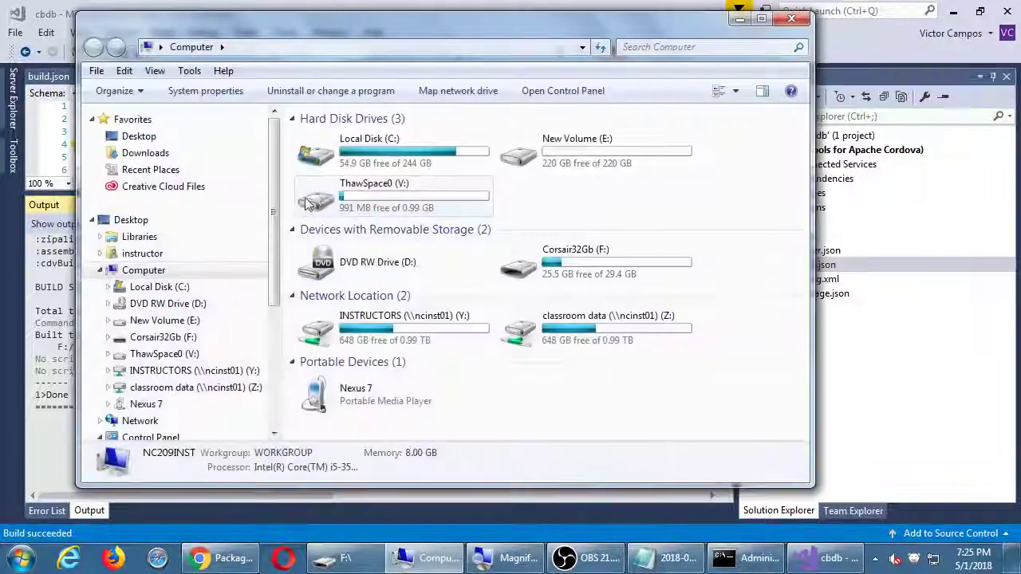
Move and shrink the Computer window so Visual Studio's build log stays visible beside it
left_click_drag(319, 42, 347, 28)
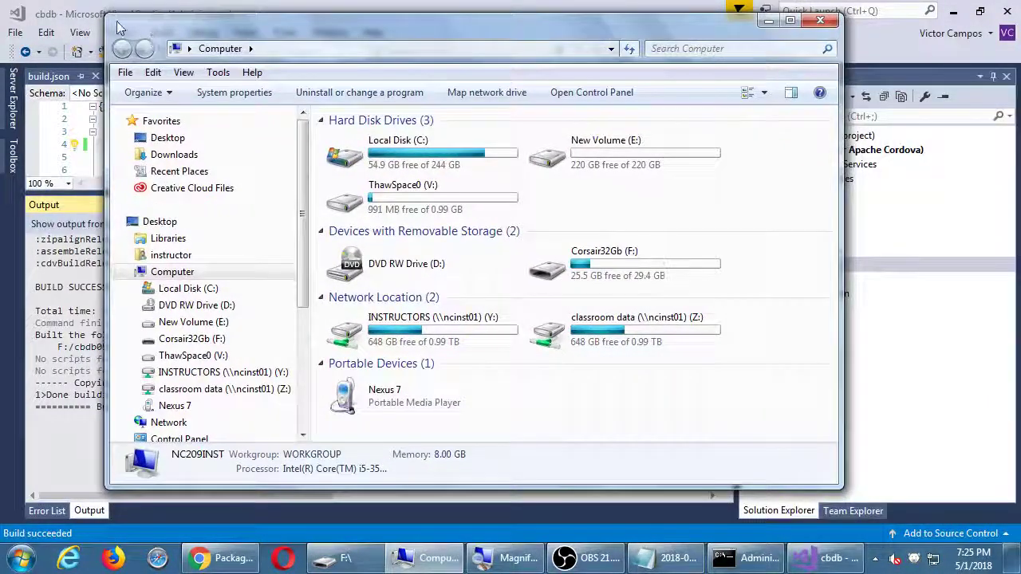
left_click_drag(108, 16, 285, 62)
left_click_drag(380, 83, 227, 25)
left_click(446, 344)
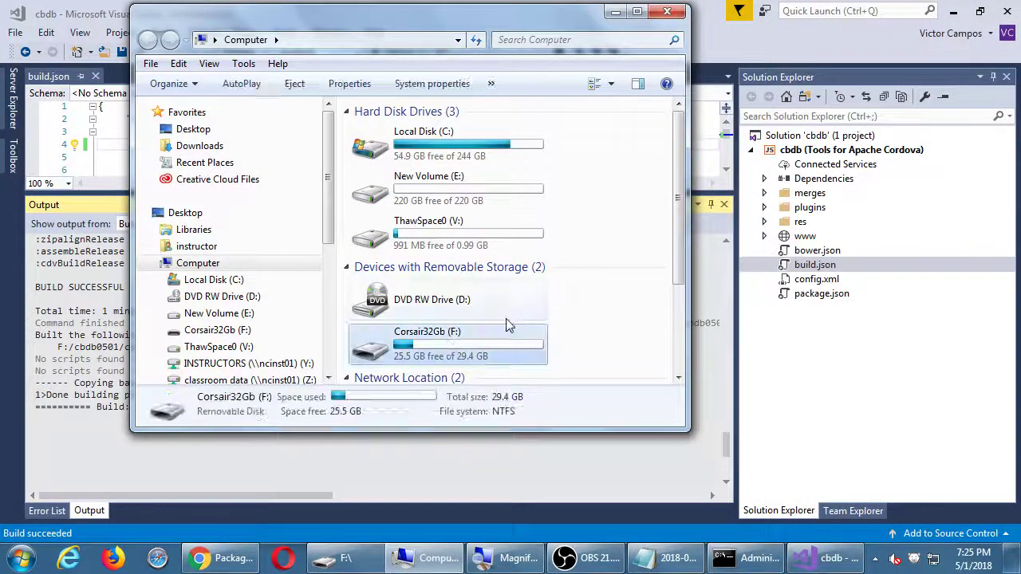
left_click(445, 437)
key("alt+Tab")
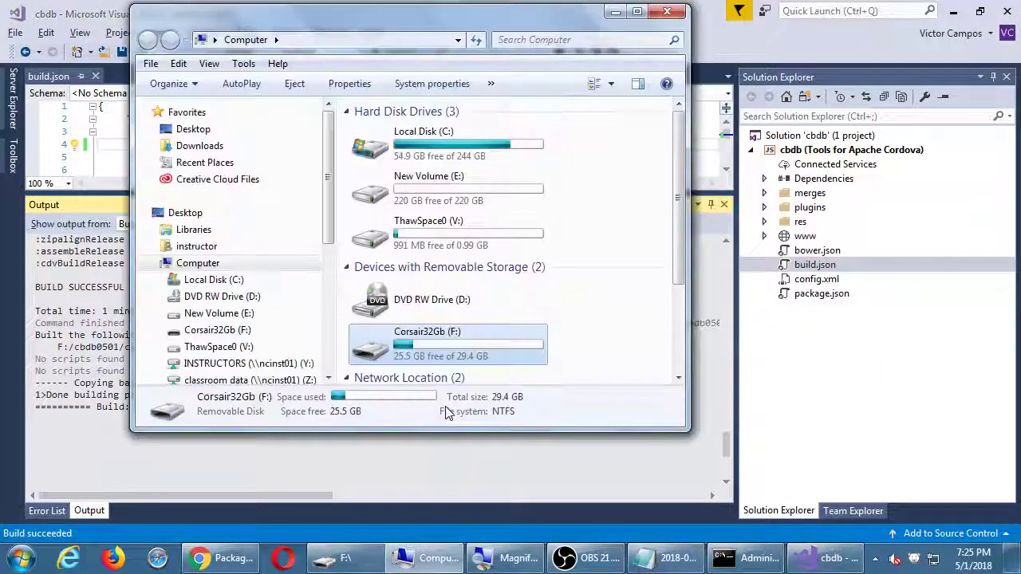
left_click_drag(458, 431, 440, 329)
scroll(440, 175, "down", 3)
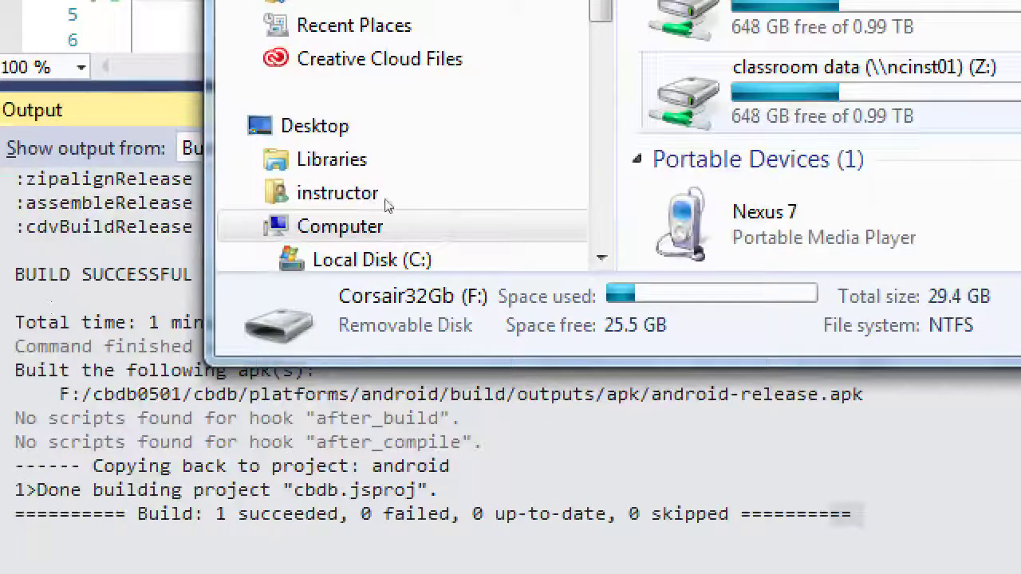
Open the Corsair32Gb (F:) drive and then its cbdb0501 folder
key("Down")
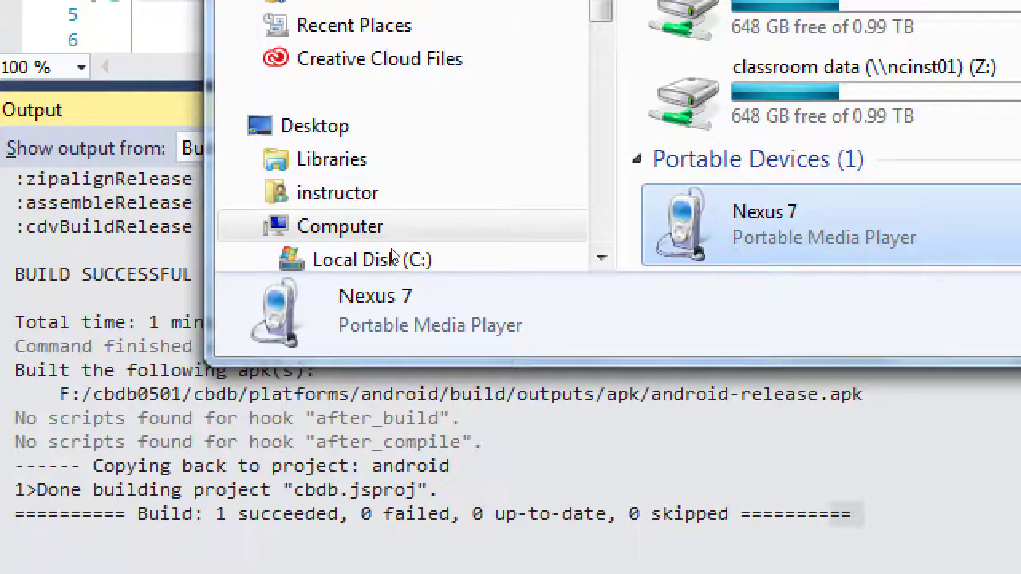
key("Up")
key("Up")
key("Up")
key("Up")
key("Up")
key("Down")
key("Down")
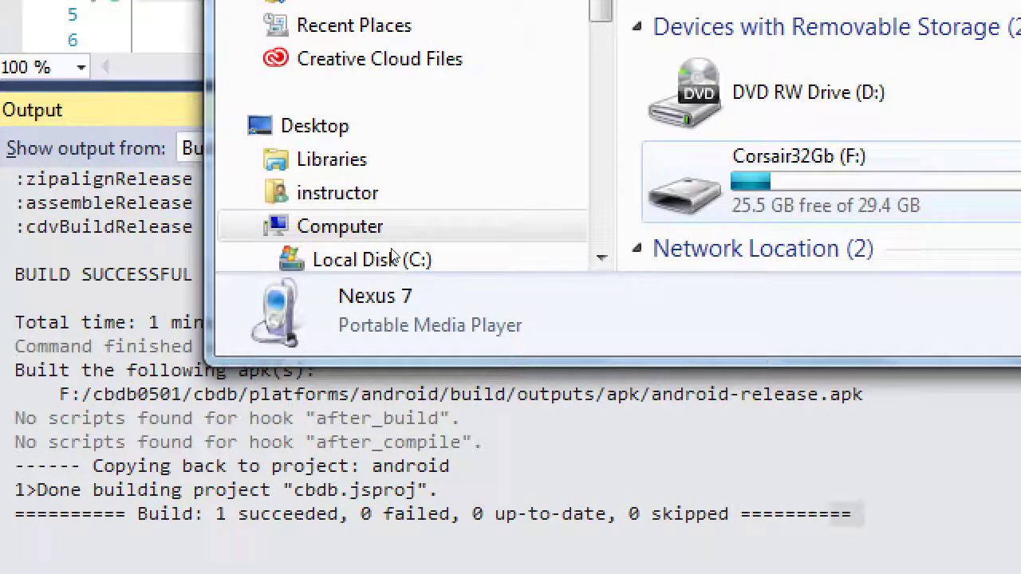
key("Return")
key("s")
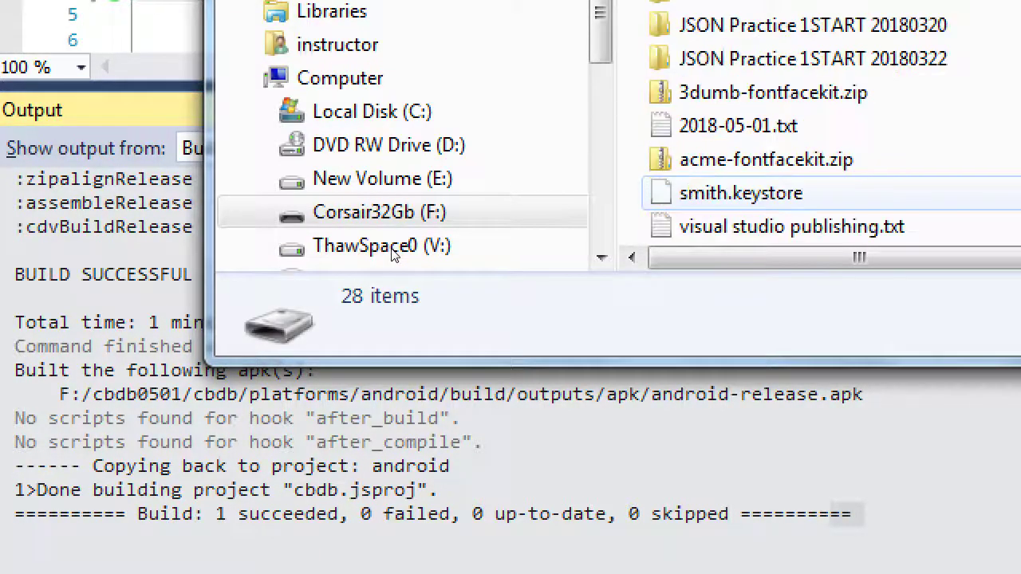
key("Up")
key("Up")
key("Up")
key("Up")
key("Up")
key("Up")
key("Up")
key("space")
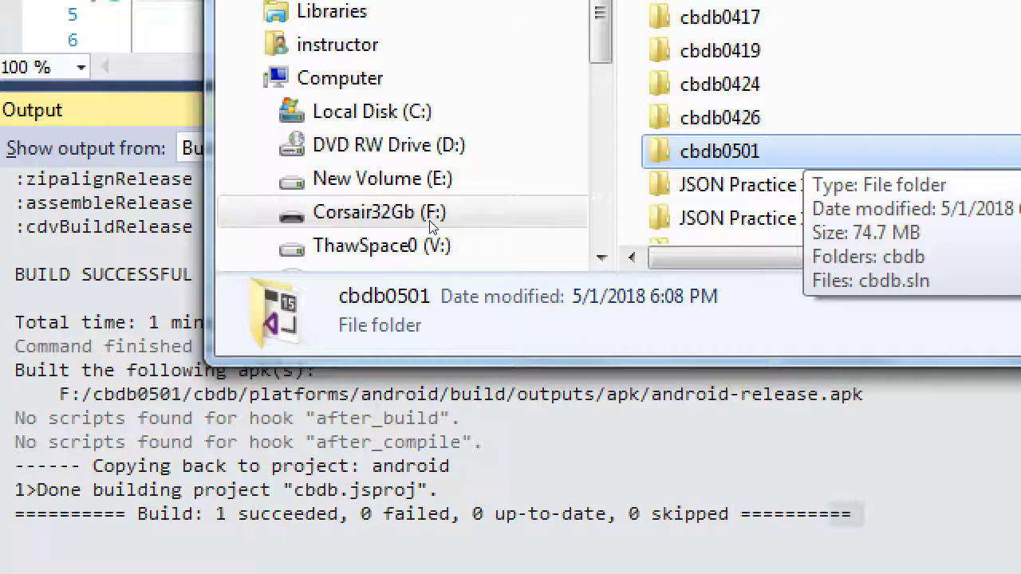
key("Return")
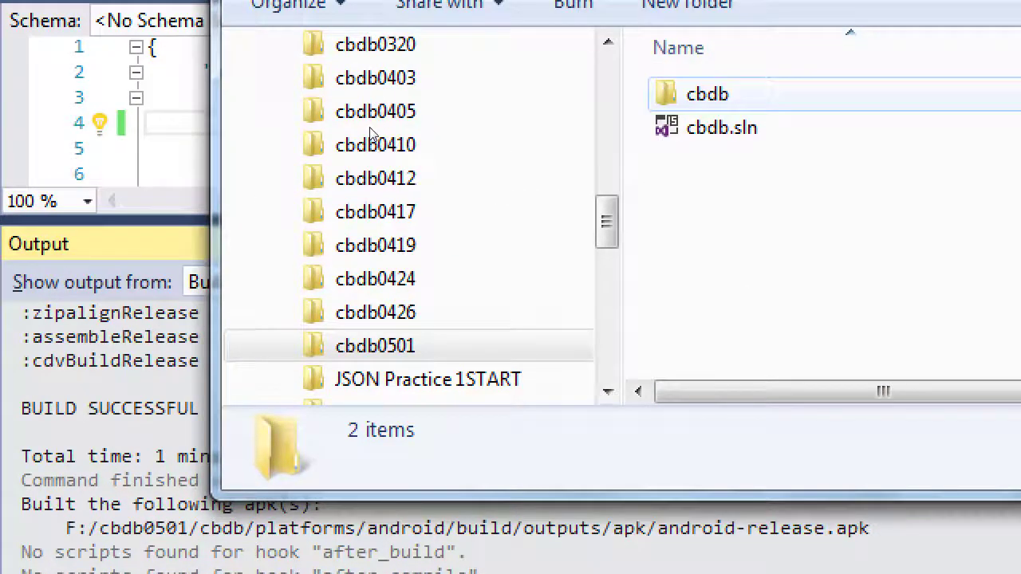
Go down through cbdb > platforms > android > build > outputs > apk
key("Return")
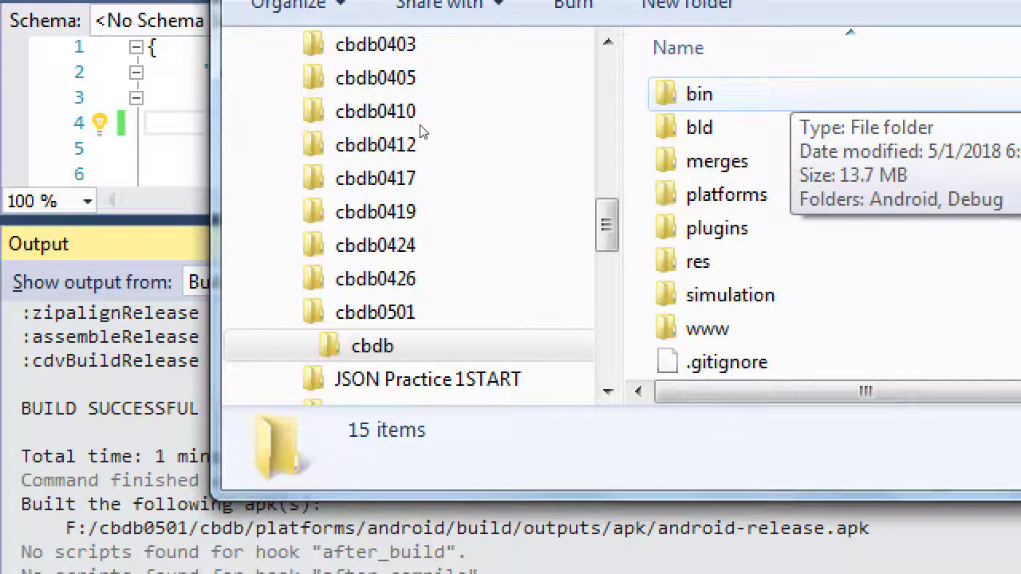
key("Down")
key("Down")
key("Down")
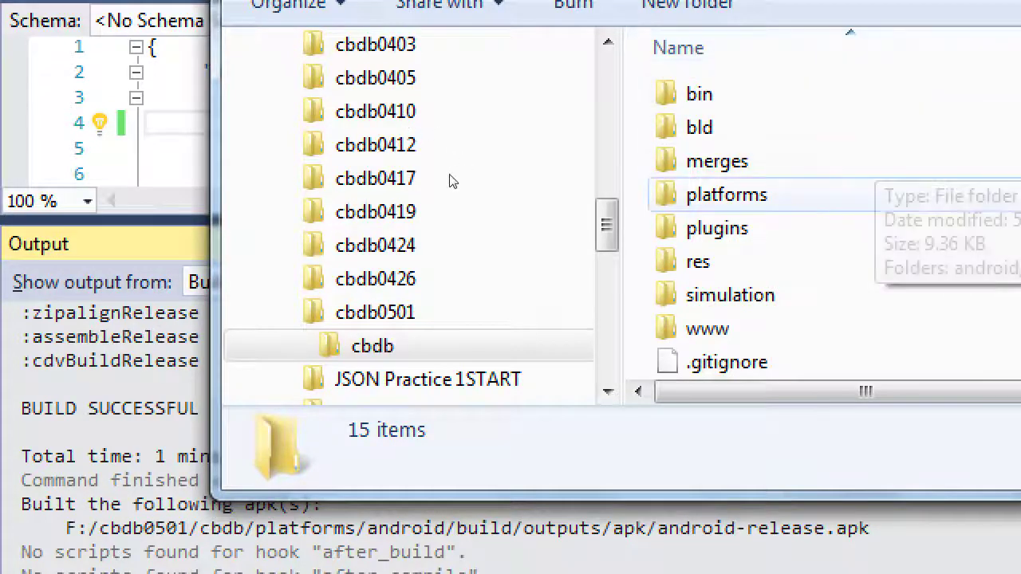
key("Return")
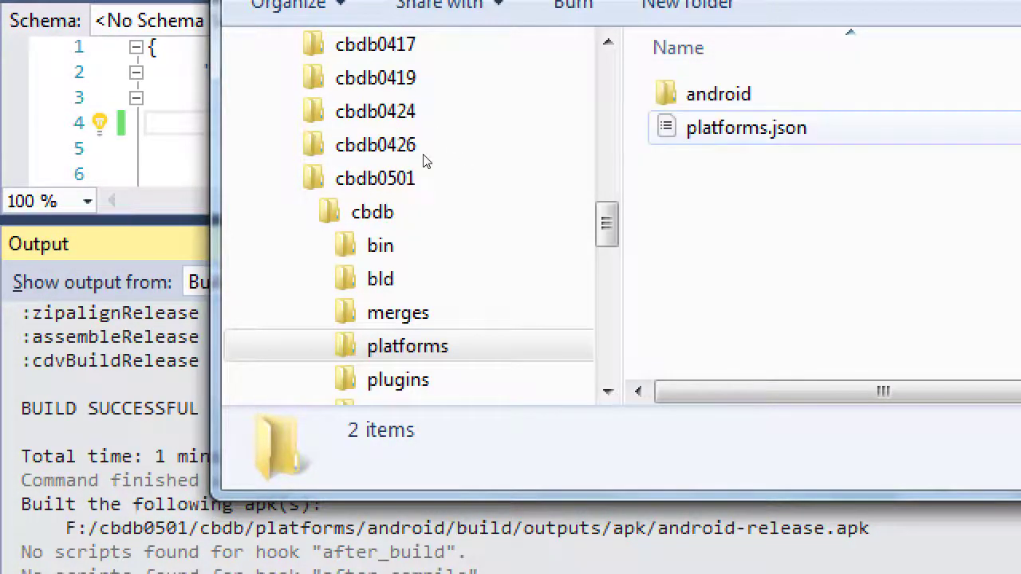
key("Down")
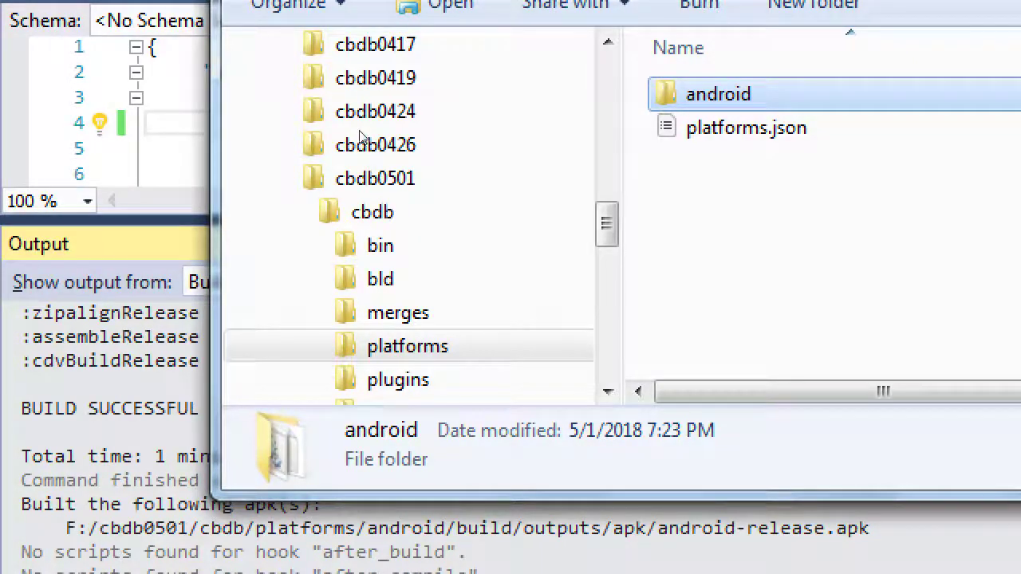
key("Return")
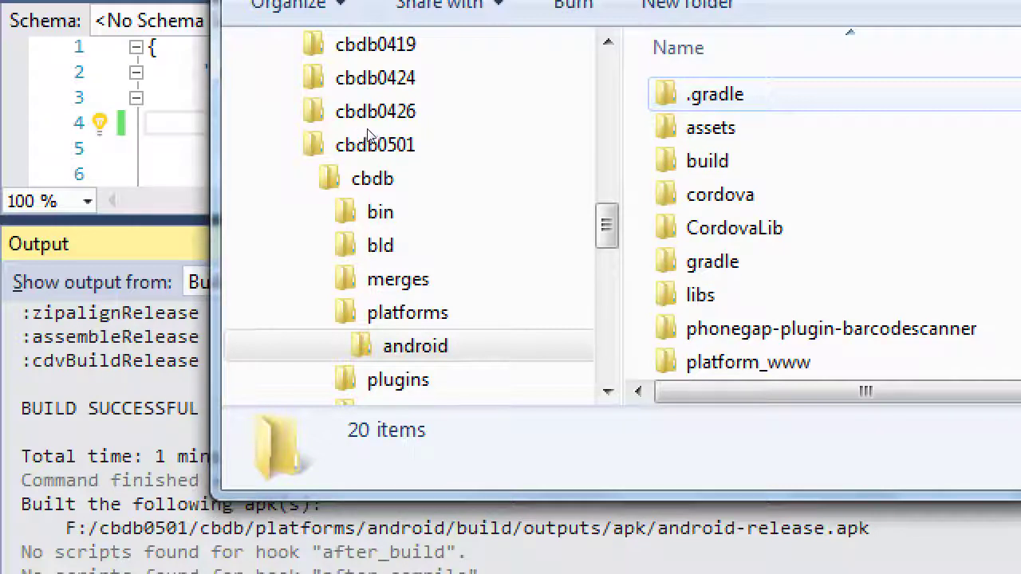
key("Down")
key("Down")
key("Return")
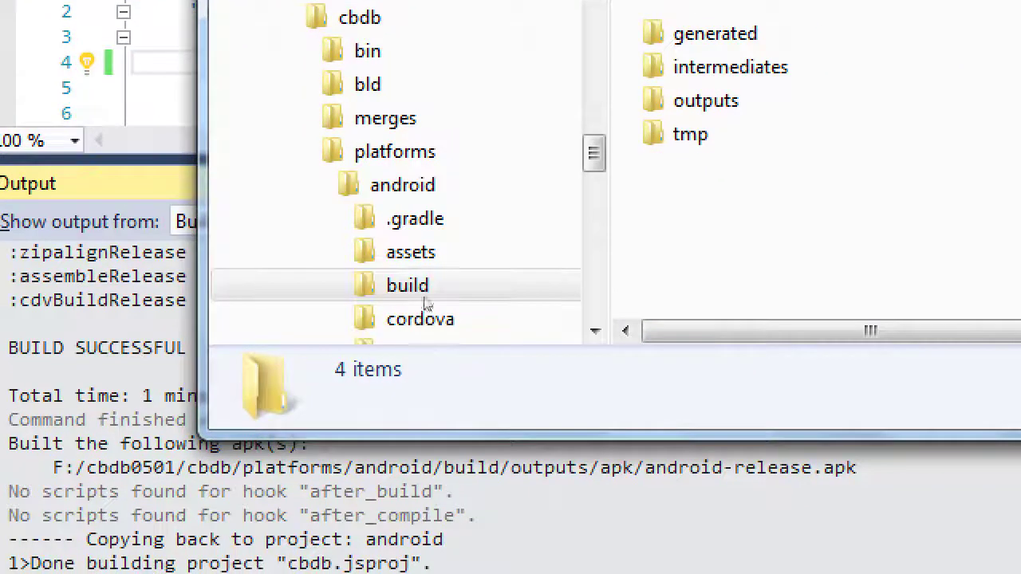
key("o")
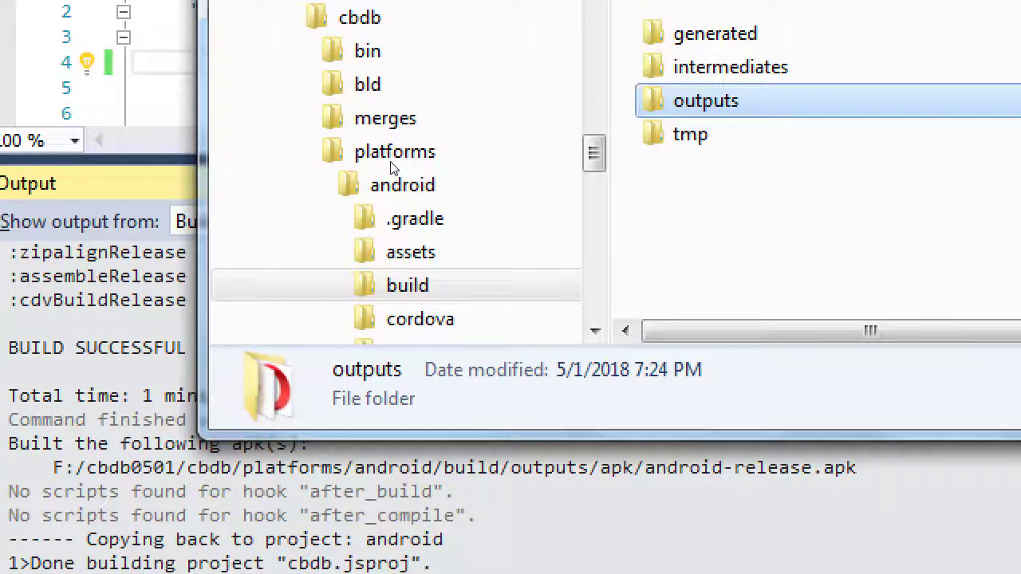
key("Return")
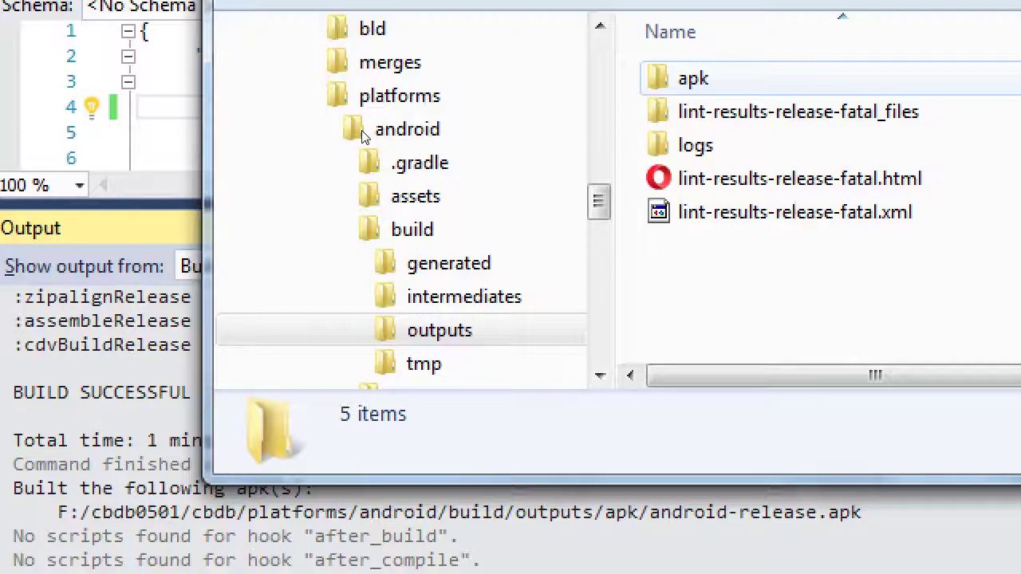
key("Return")
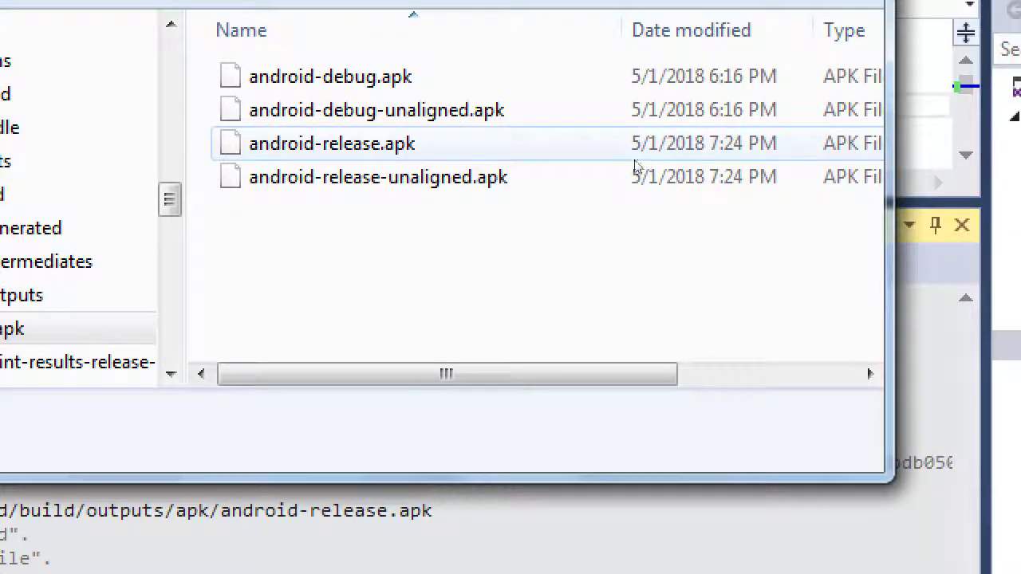
Select android-release.apk (2.28 MB), comparing it against the debug and unaligned apk files
left_click(904, 119)
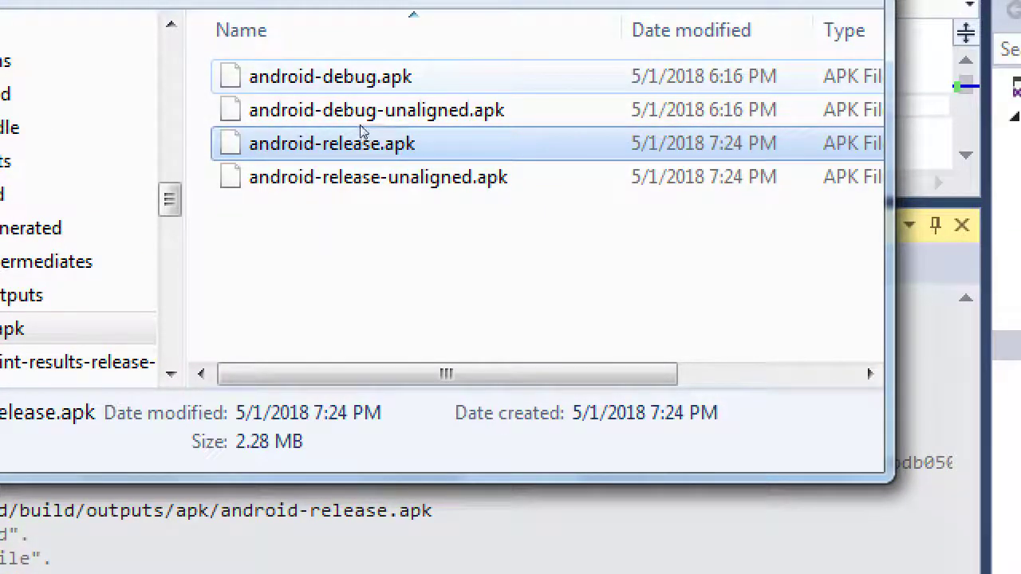
key("Up")
key("Up")
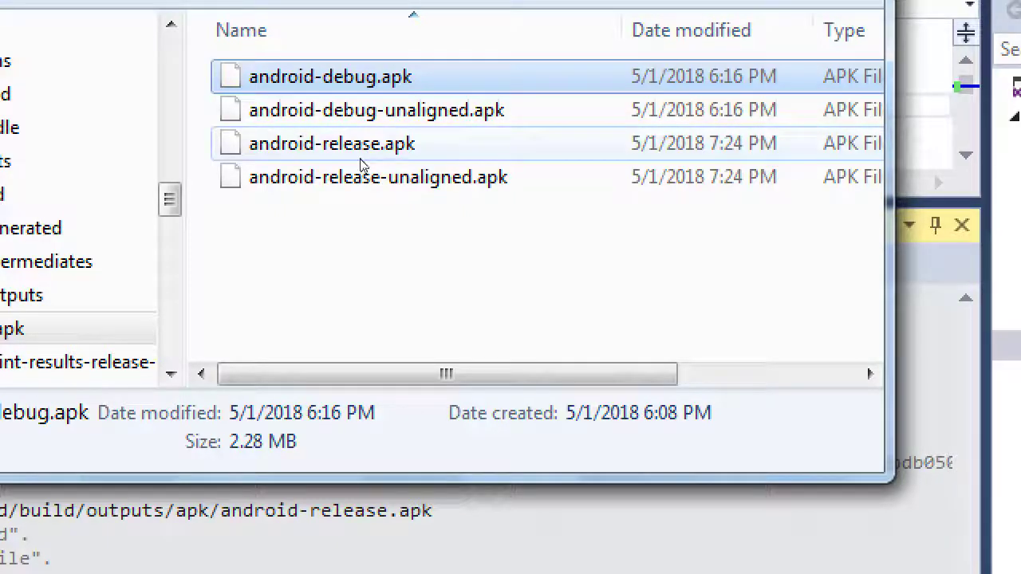
left_click(360, 143)
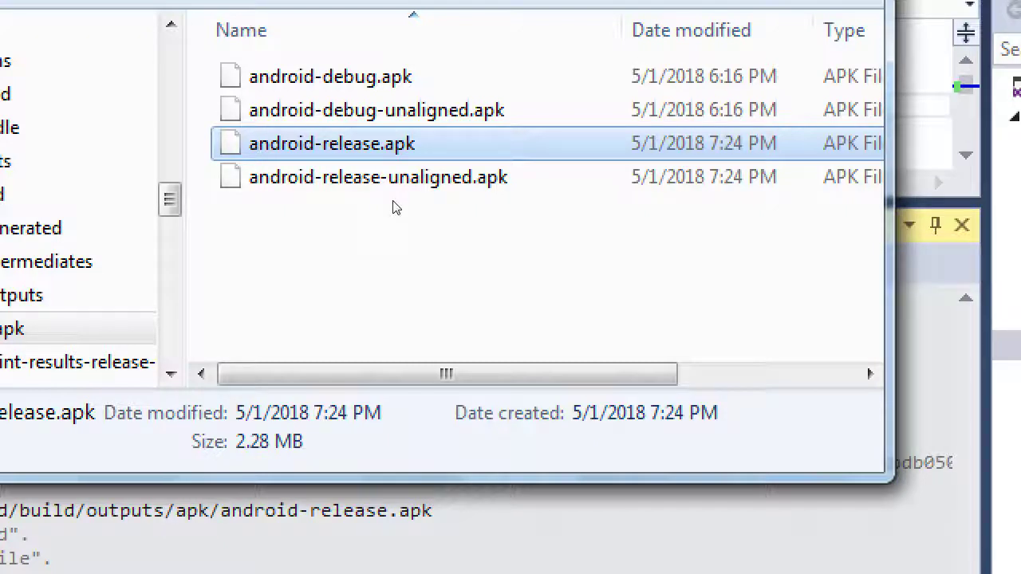
key("Up")
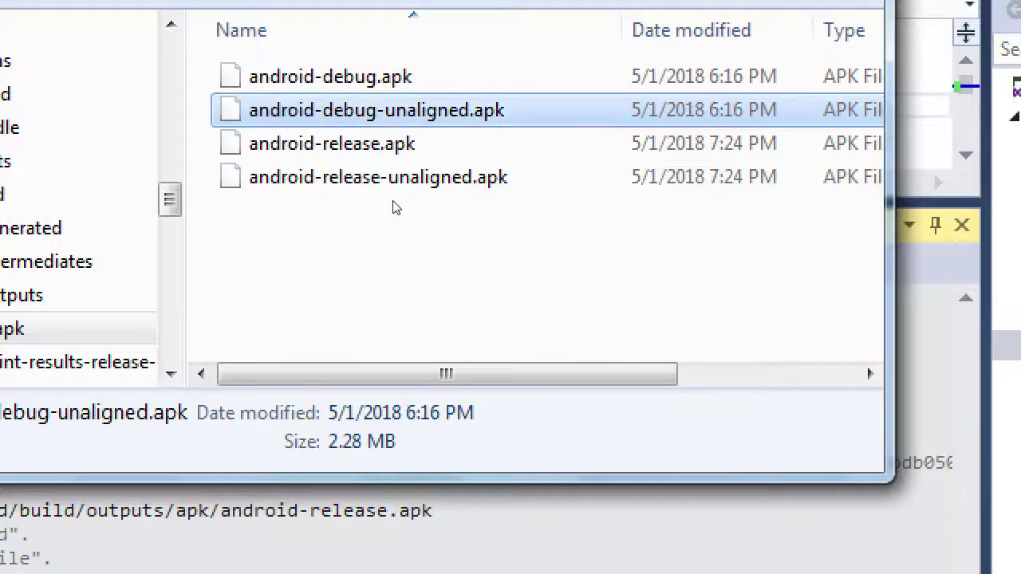
key("Down")
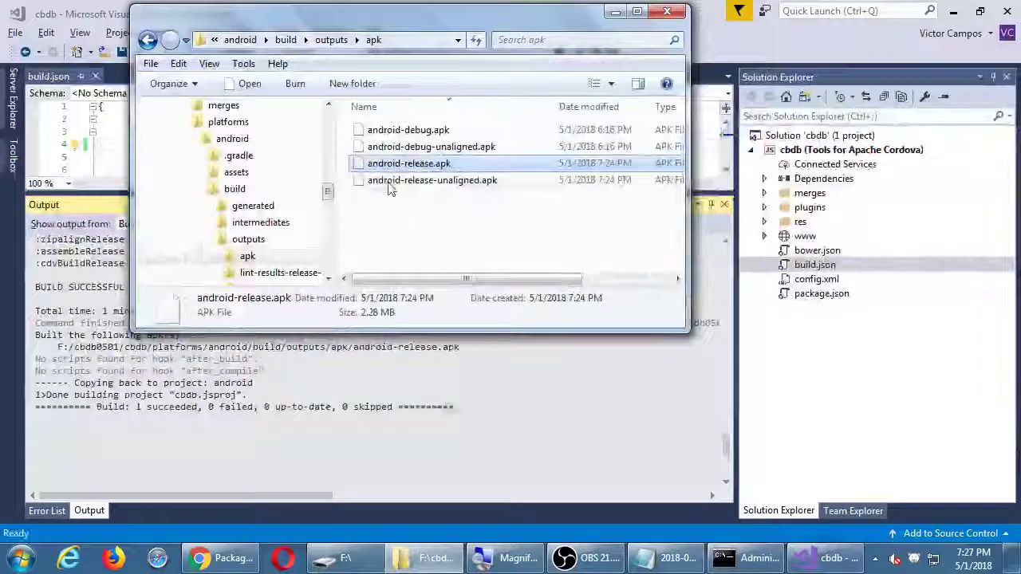
Copy android-release.apk from the apk output folder
right_click(391, 167)
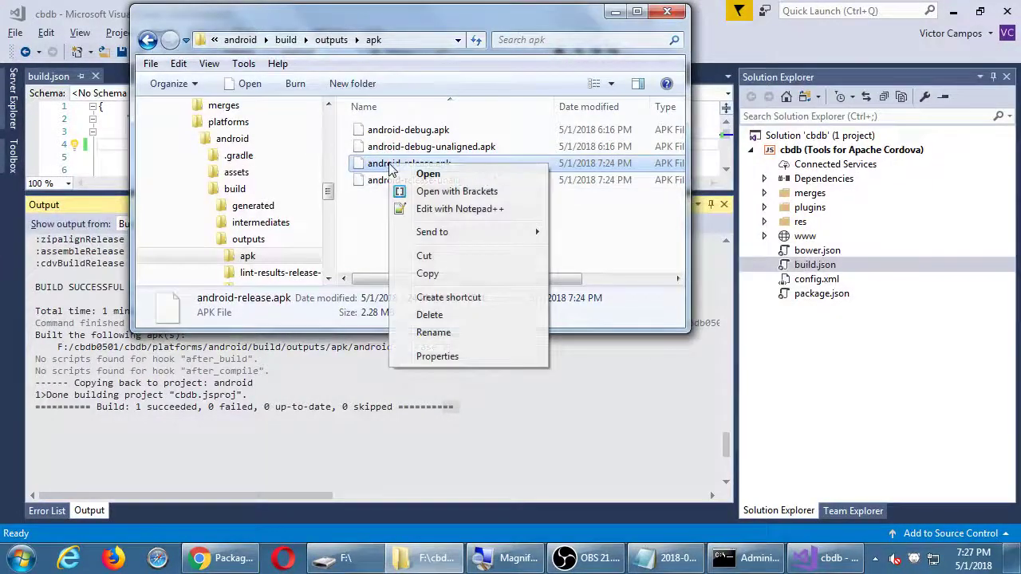
left_click(427, 274)
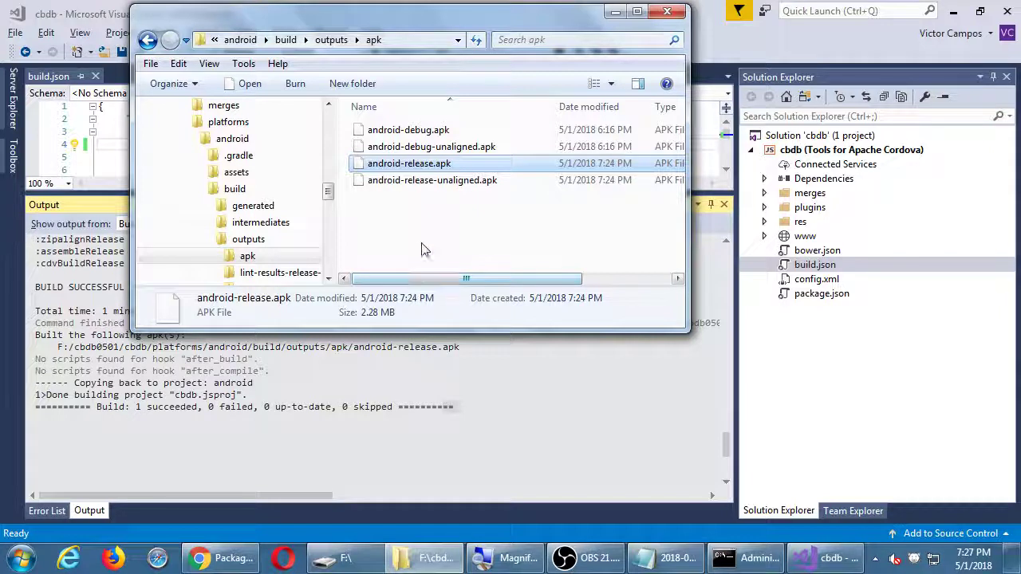
right_click(386, 168)
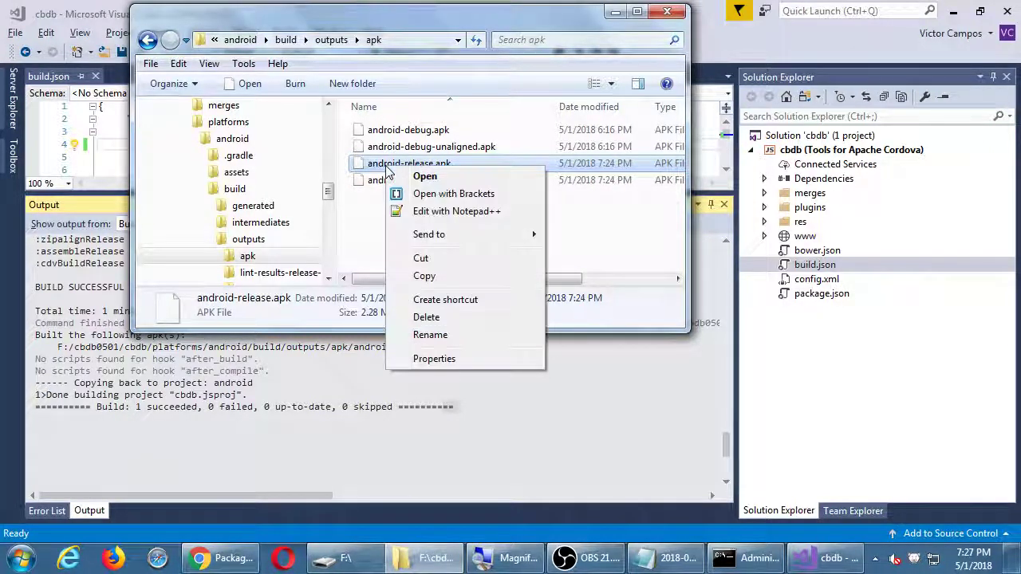
left_click(424, 275)
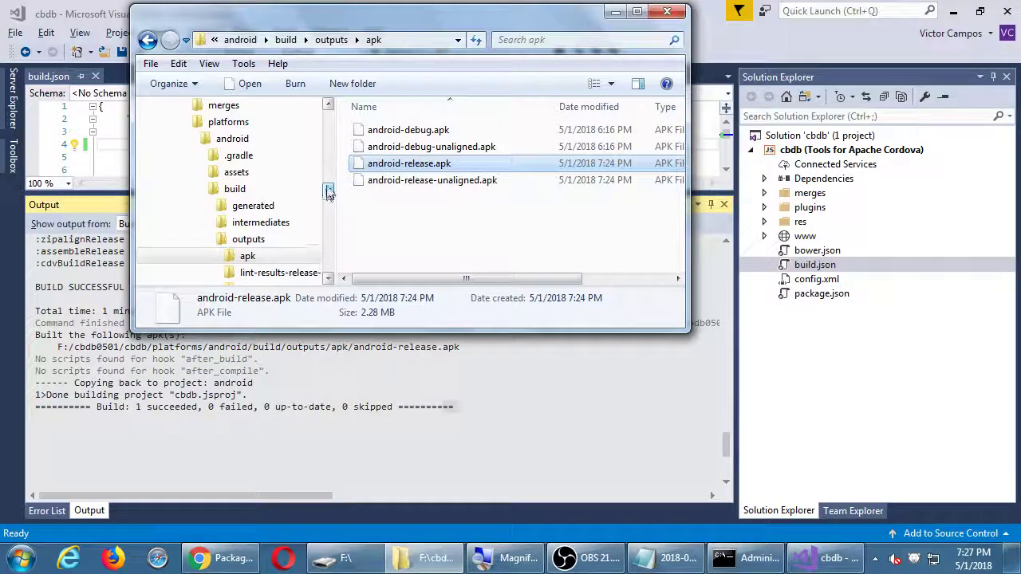
left_click_drag(328, 192, 328, 138)
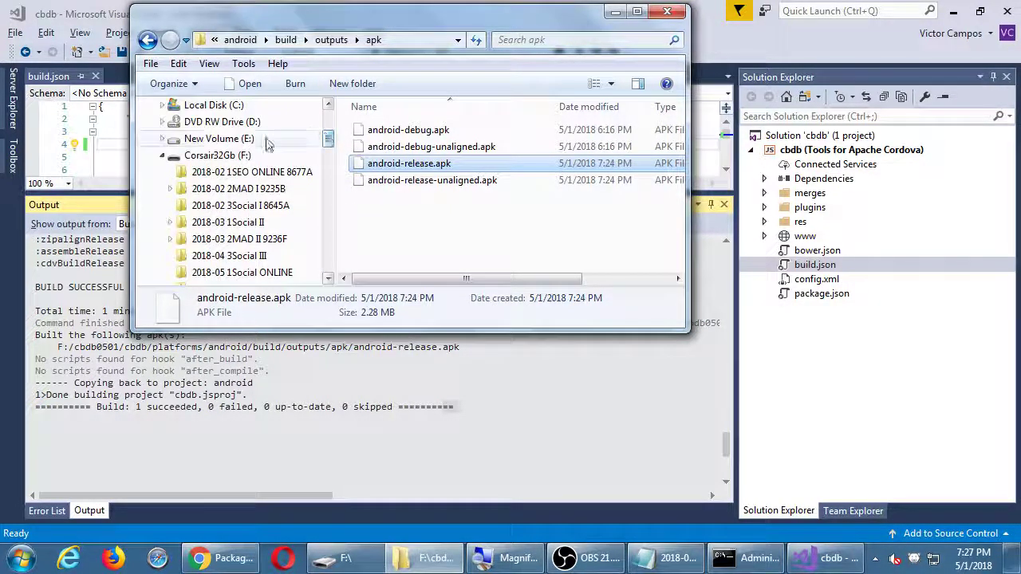
Paste it into the Corsair32Gb (F:) root and check cbdb0501's properties (94.5 MB, 9,002 files)
left_click(221, 157)
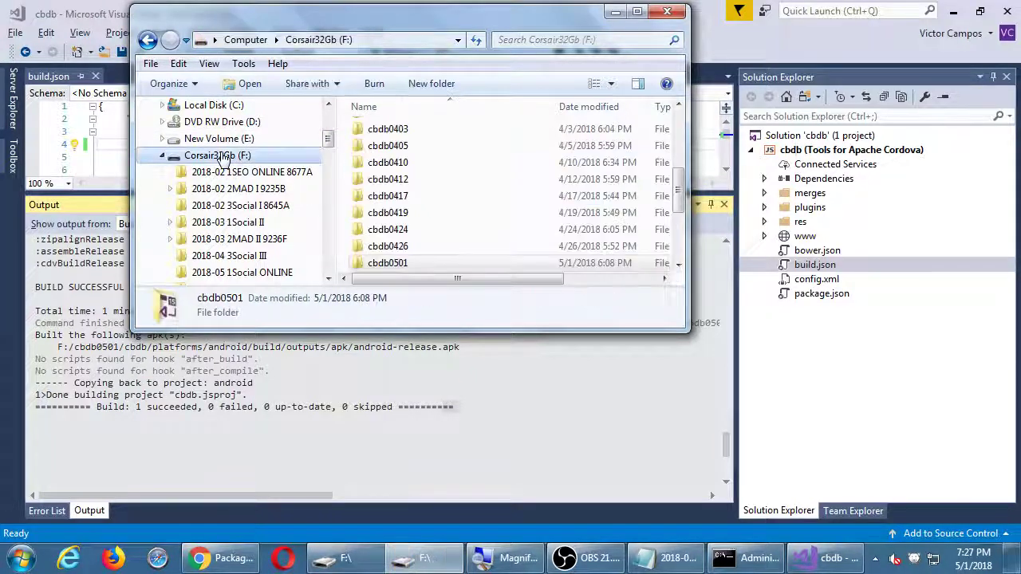
double_click(547, 16)
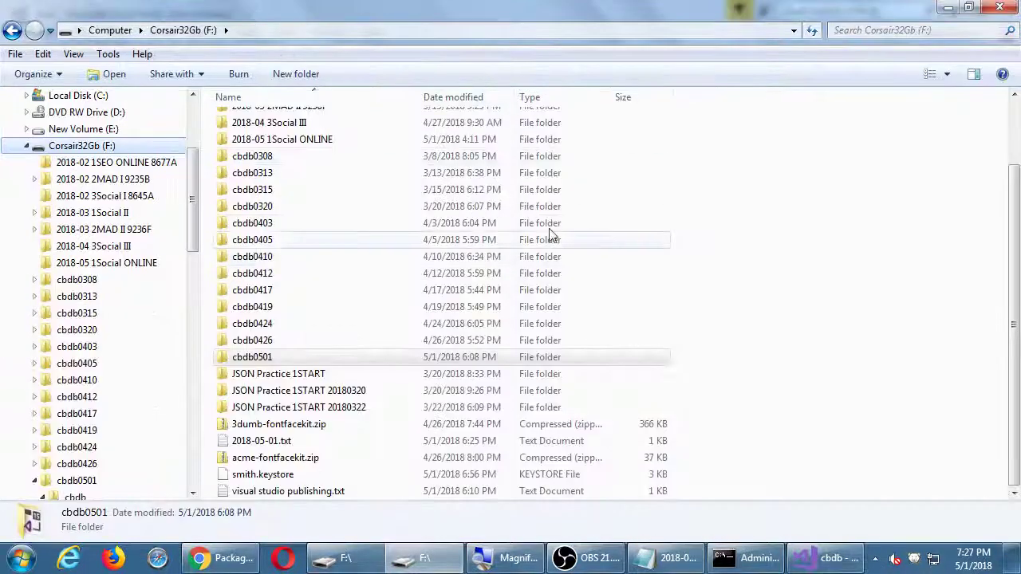
right_click(900, 439)
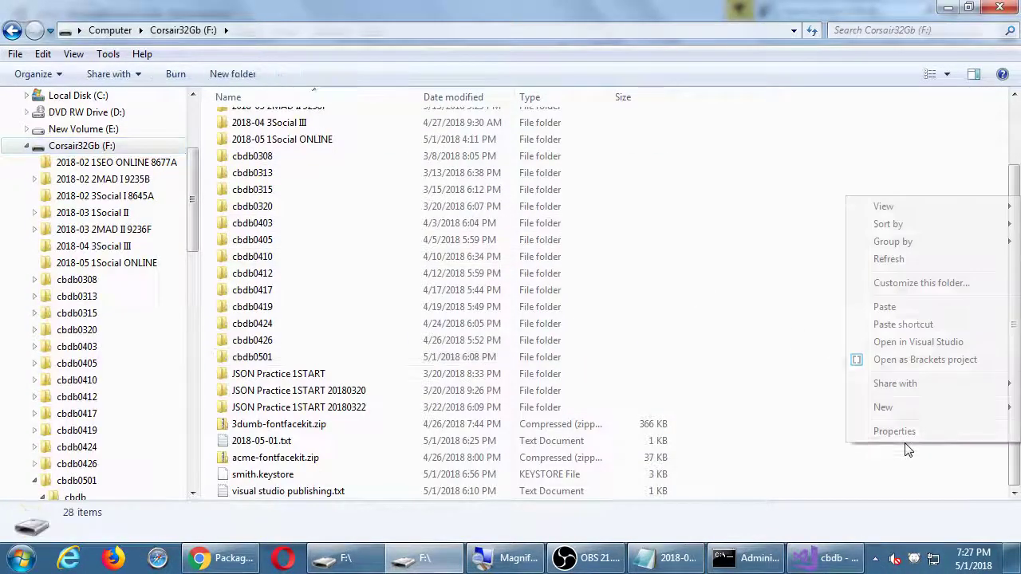
left_click(886, 308)
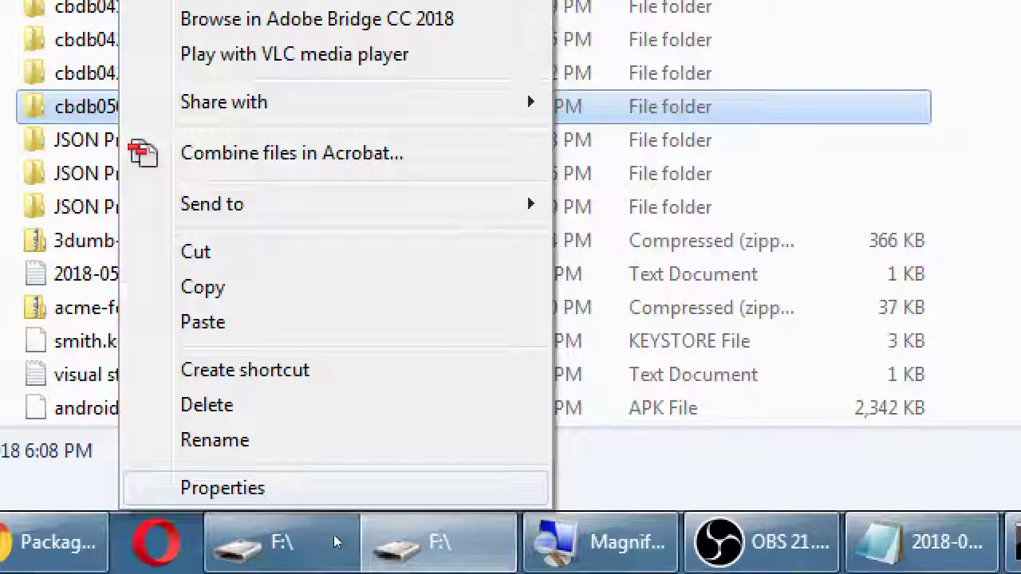
left_click(241, 551)
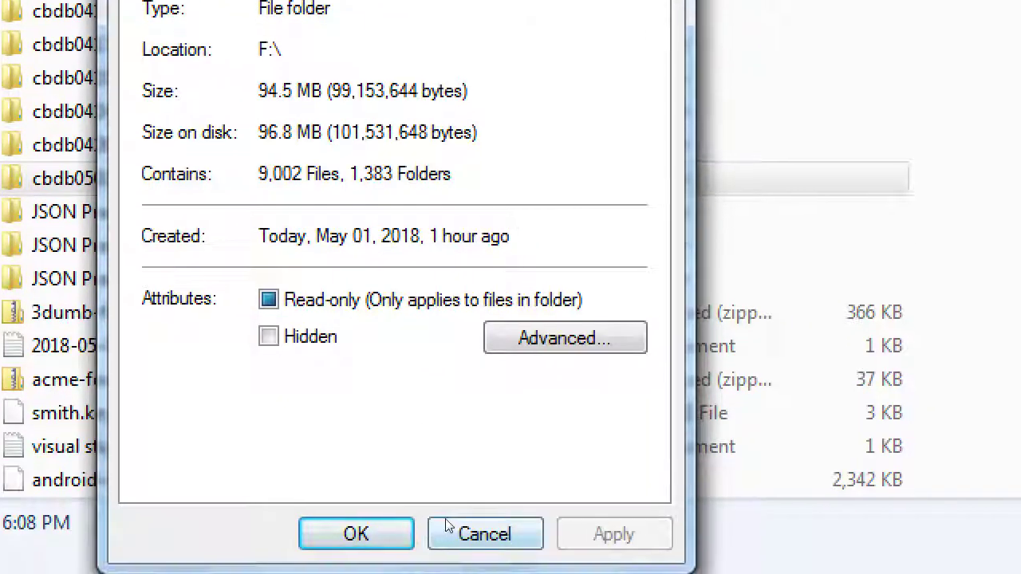
left_click(449, 530)
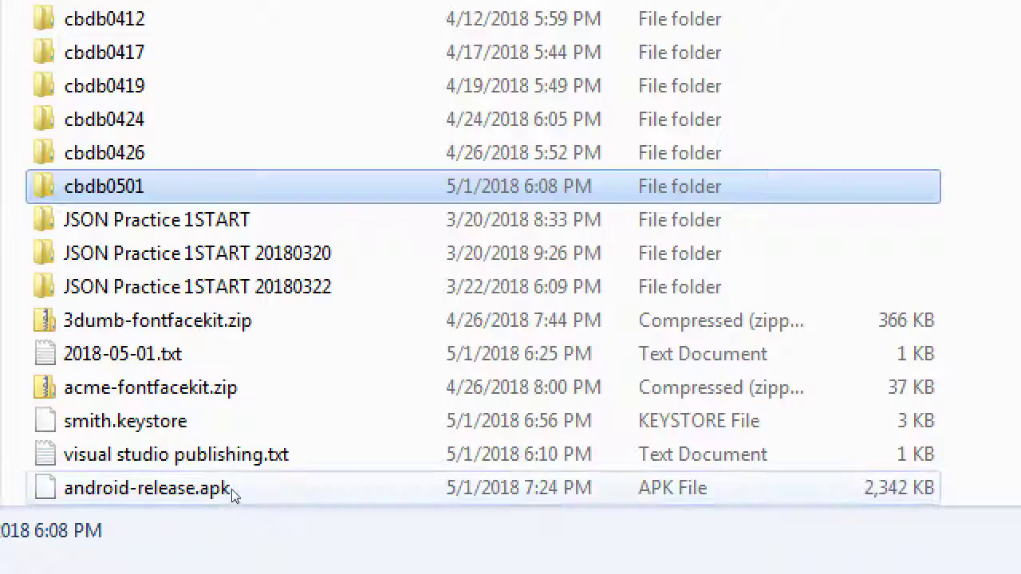
Rename the copied android-release.apk on F: to smith-cbdb.apk, then return to Chrome's Cordova guide
left_click(233, 494)
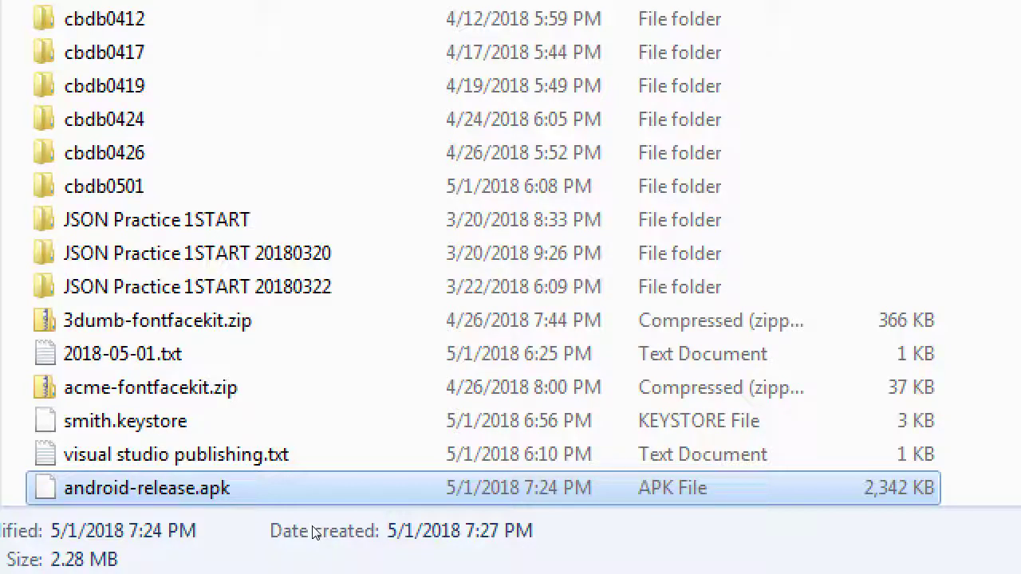
key("F2")
type("smith-c")
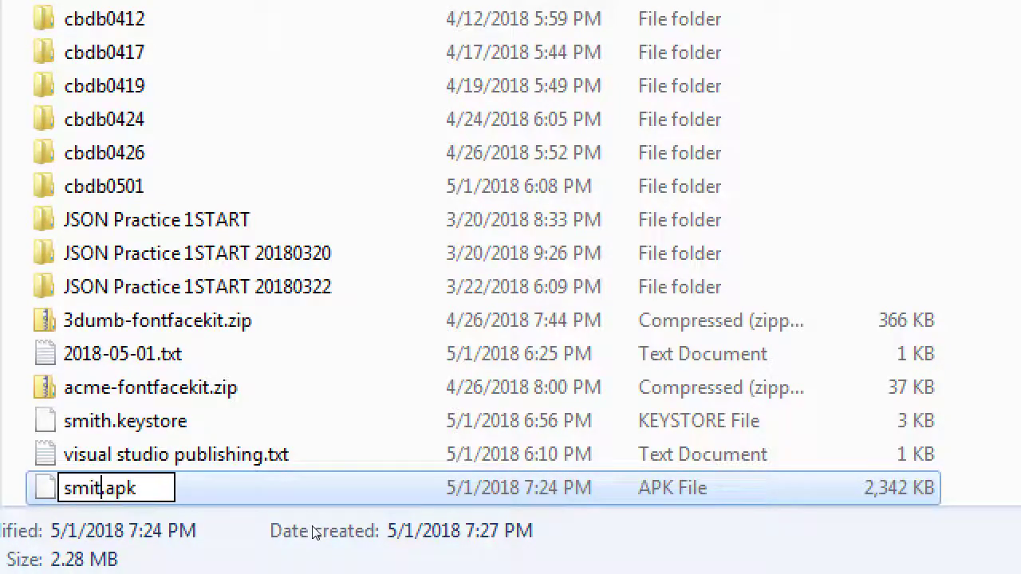
type("bdb")
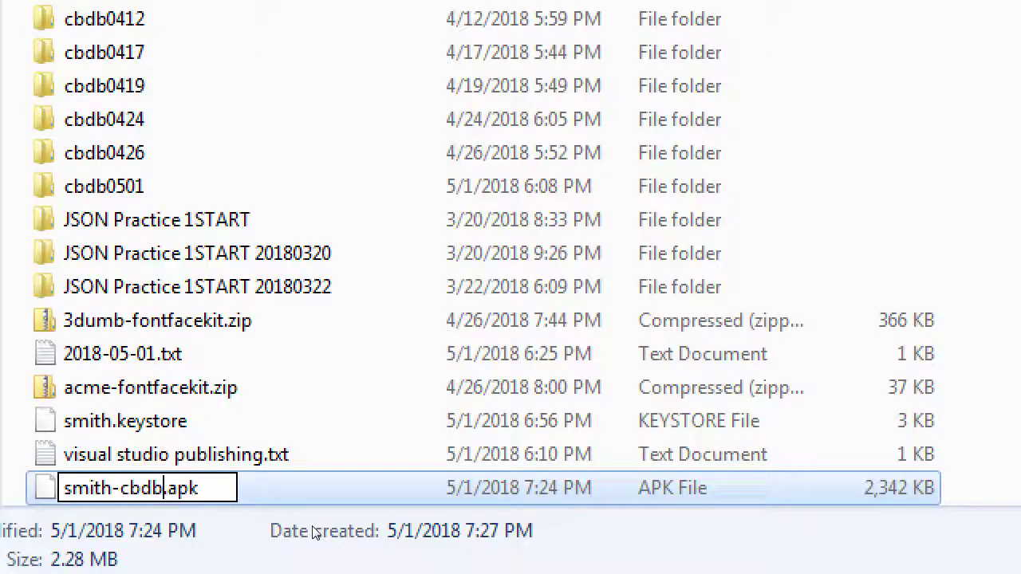
key("Return")
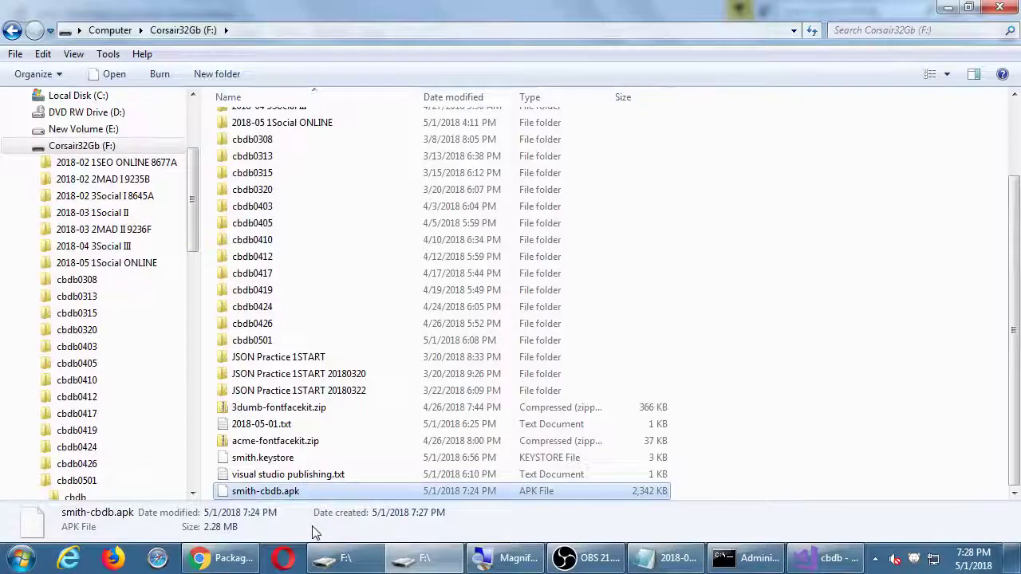
left_click(223, 558)
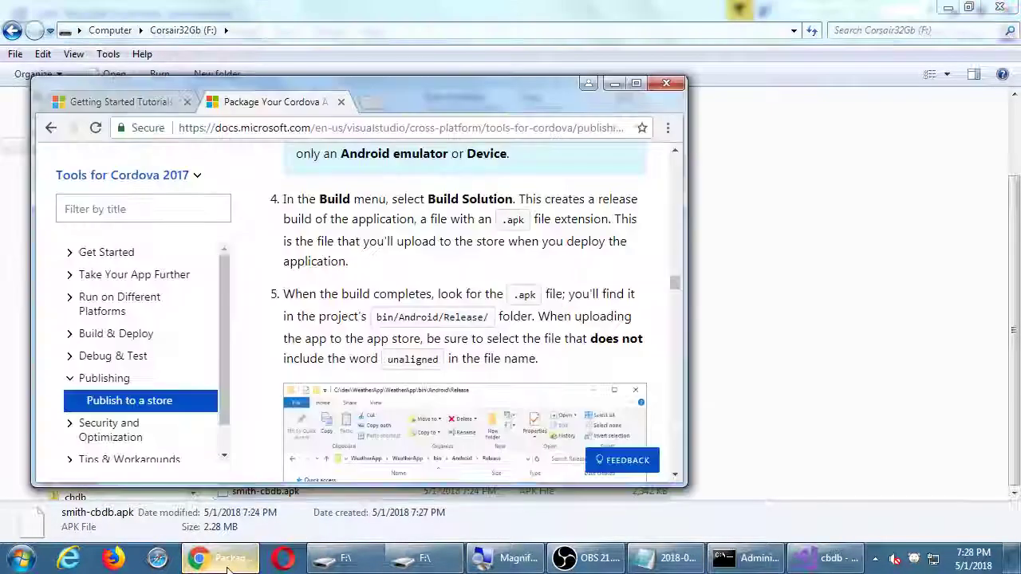
Maximize the guide, highlight step 5's bin/Android/Release/ path and 'unaligned', and scroll to iOS Applications
left_click(635, 83)
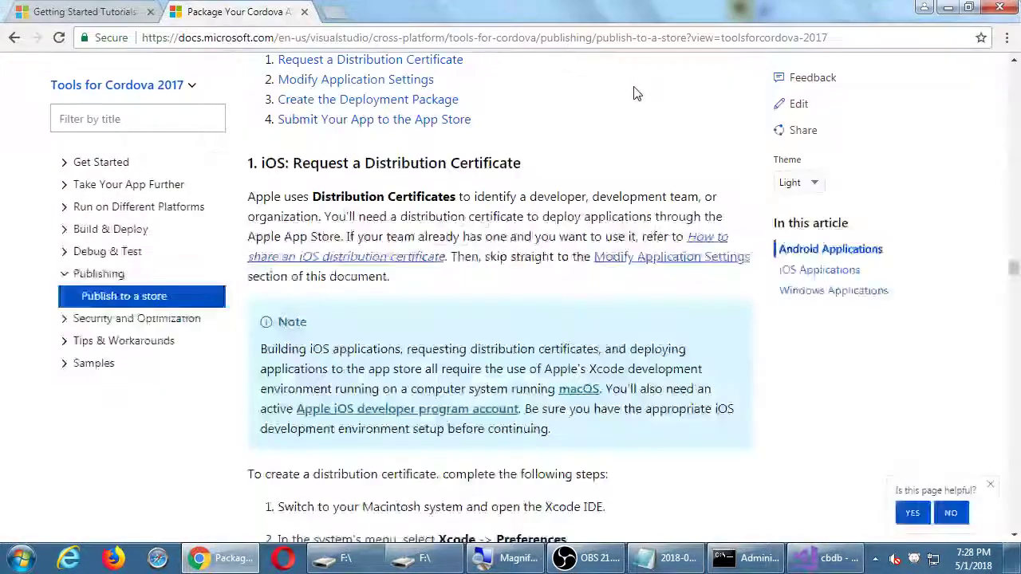
scroll(461, 204, "up", 10)
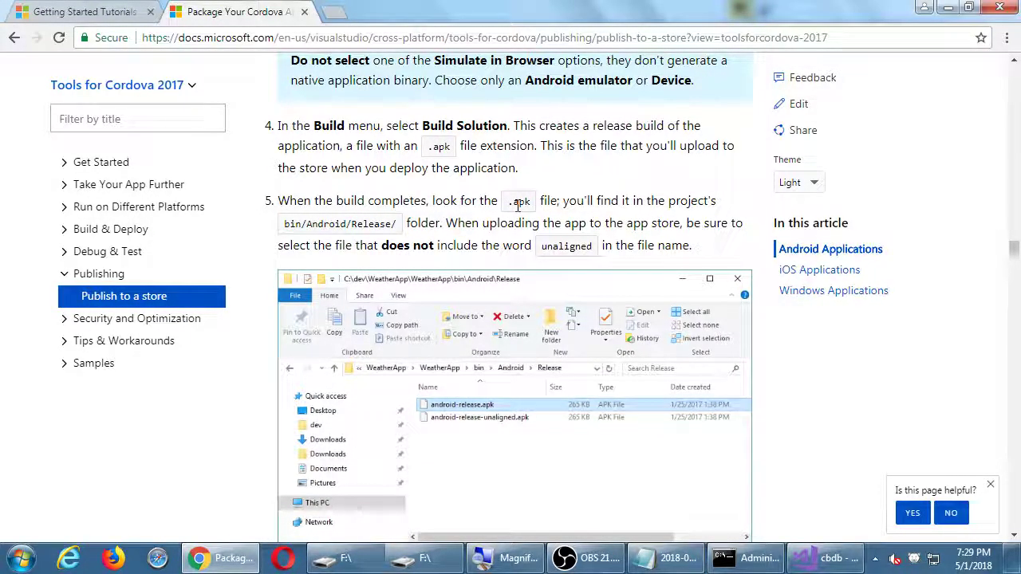
left_click_drag(330, 224, 393, 225)
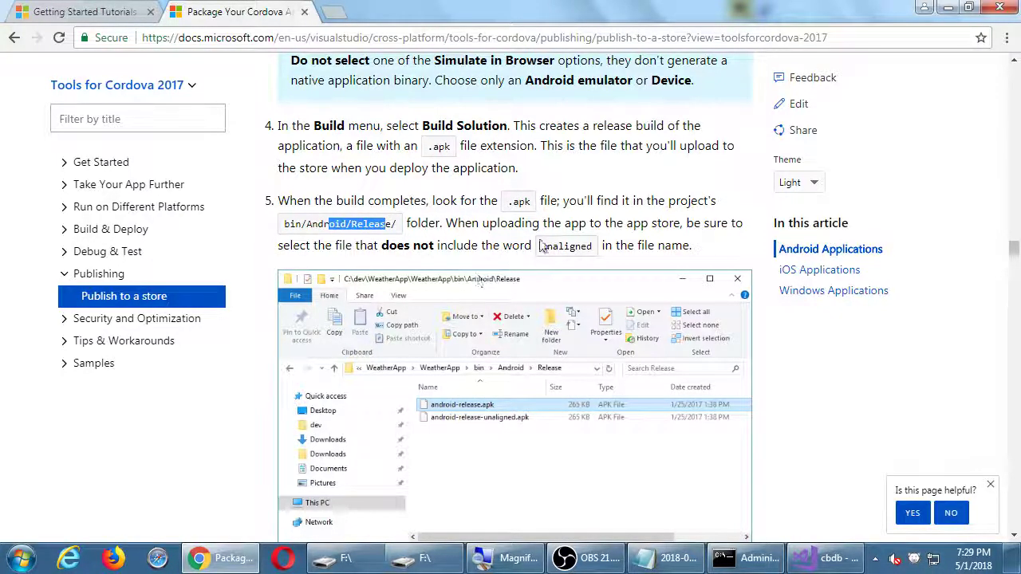
left_click_drag(589, 224, 661, 224)
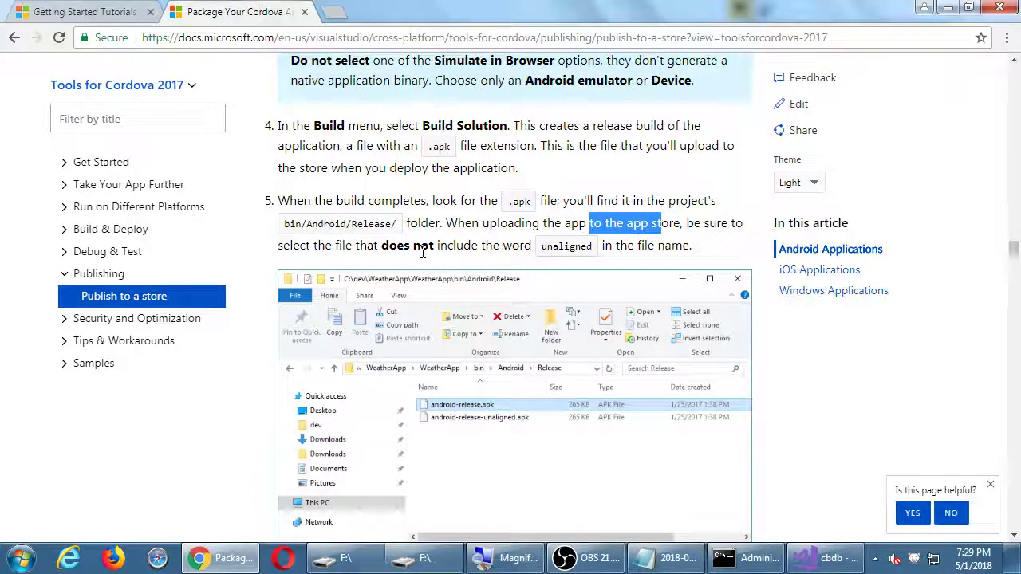
double_click(556, 250)
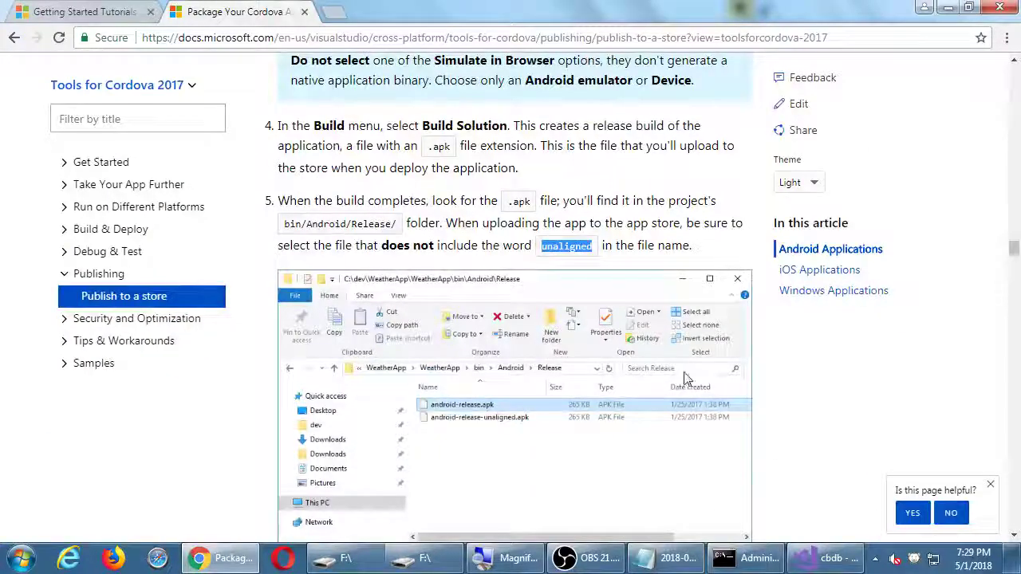
scroll(795, 409, "down", 3)
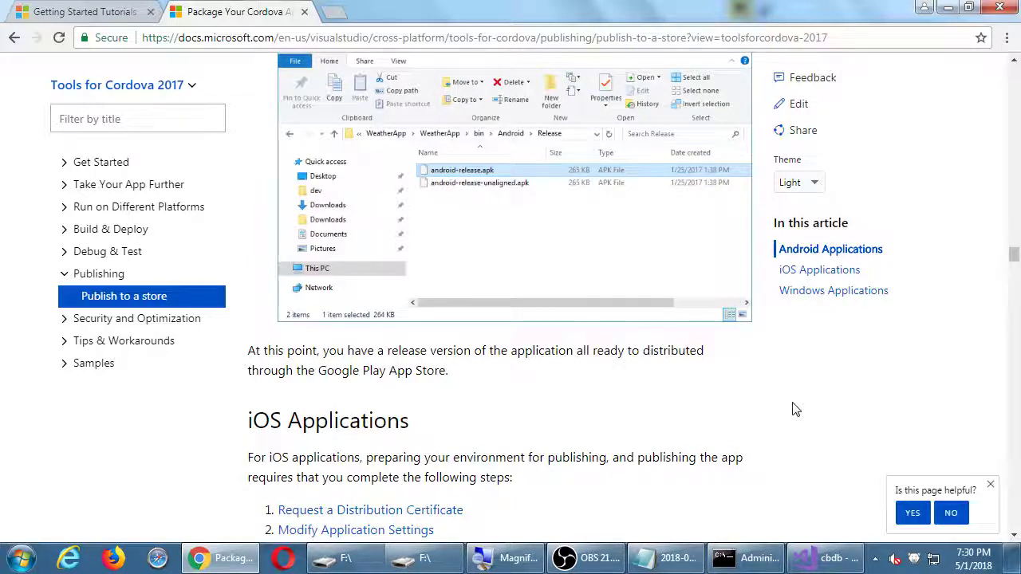
right_click(438, 567)
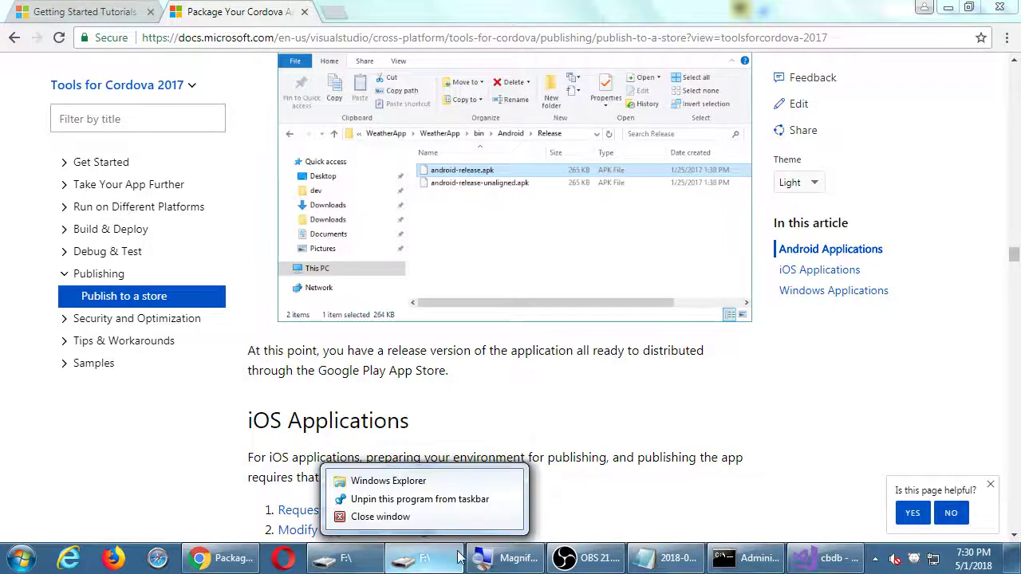
Close the duplicate F:\ Explorer window and select smith-cbdb.apk in the remaining F: root listing
left_click(466, 518)
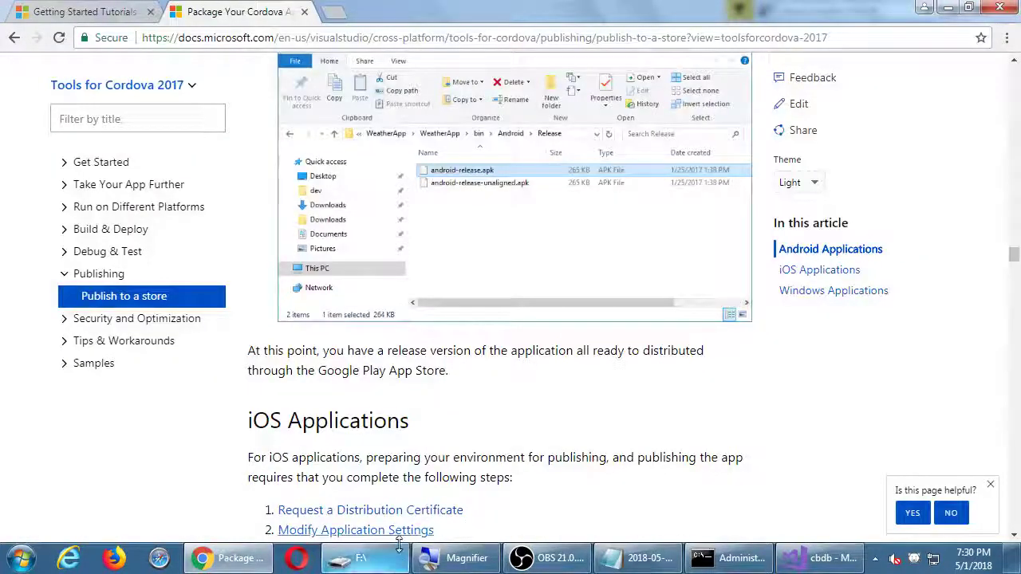
left_click(352, 558)
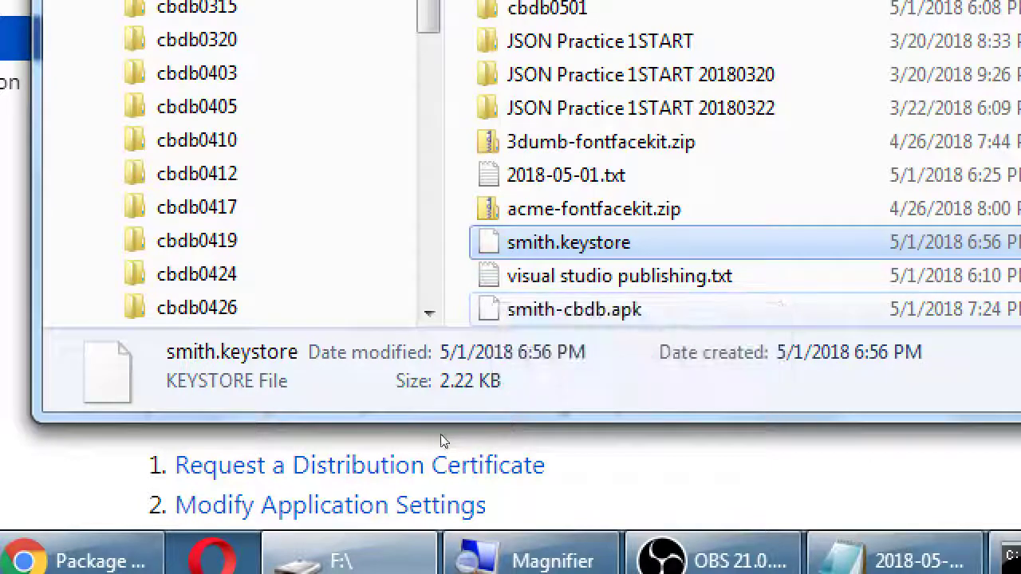
key("Down")
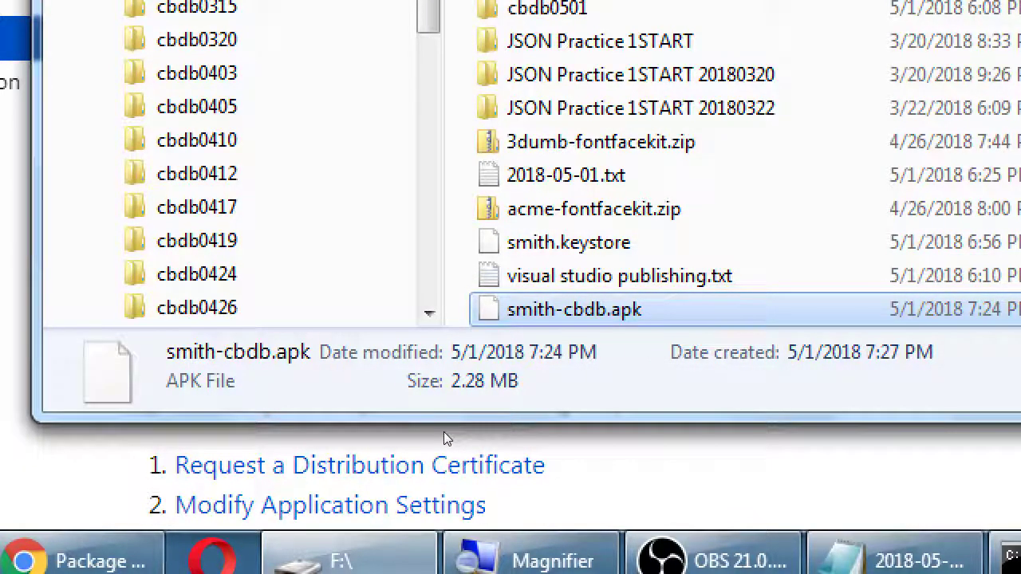